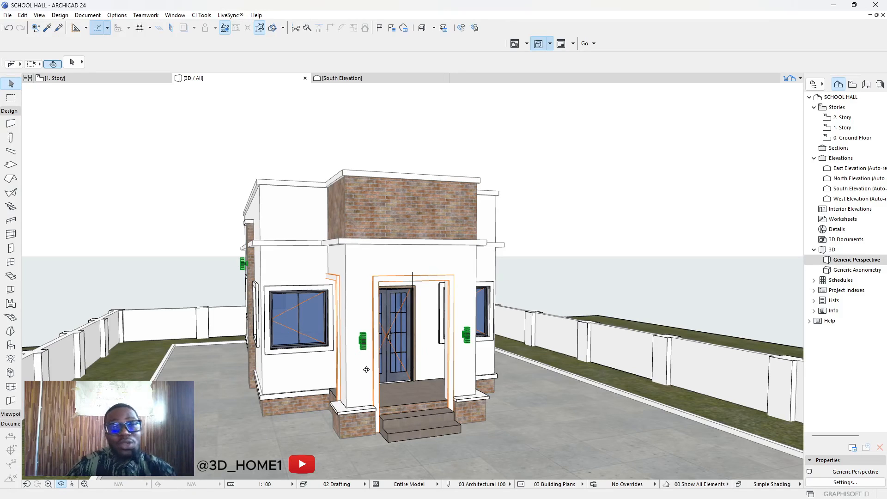
Draw a 50 mm thick rectangular ceiling slab of about 2300 × 1500 mm across the entrance porch, between its inner corners.
left_click_drag(368, 350, 369, 289)
scroll(354, 282, "up", 8)
scroll(377, 285, "up", 2)
scroll(365, 297, "down", 2)
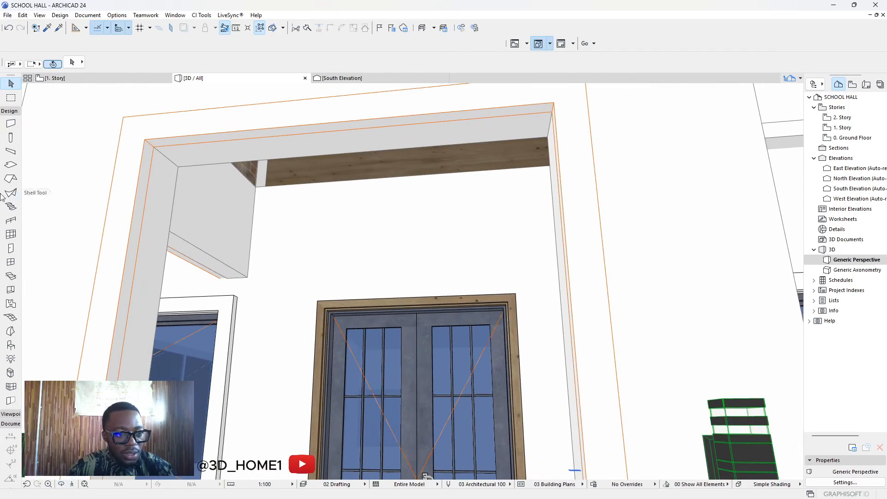
left_click(11, 165)
scroll(259, 205, "up", 2)
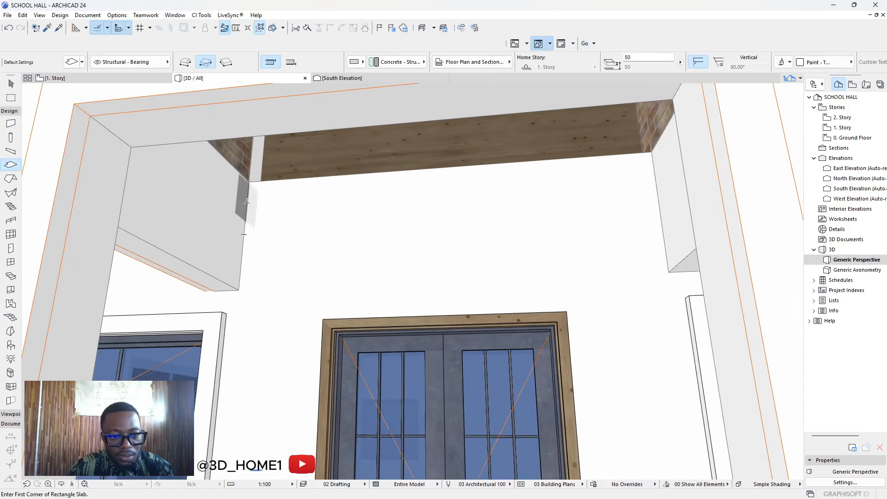
left_click(247, 199)
middle_click_drag(377, 245, 601, 302, "shift")
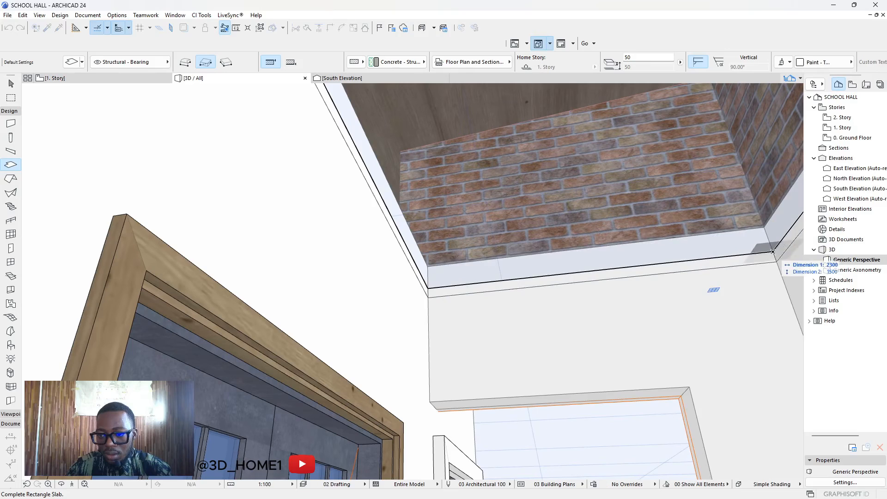
left_click(768, 256)
Draw a 100 × 100 mm slab on the underside of the porch ceiling as a light fixture base.
middle_click_drag(576, 287, 382, 231, "shift")
scroll(304, 258, "down", 5)
scroll(382, 232, "up", 5)
mouse_move(386, 275)
middle_mouse_down("shift")
mouse_move(402, 282)
mouse_move(352, 285)
mouse_move(373, 285)
middle_mouse_up("shift")
scroll(373, 289, "down", 4)
scroll(315, 290, "up", 3)
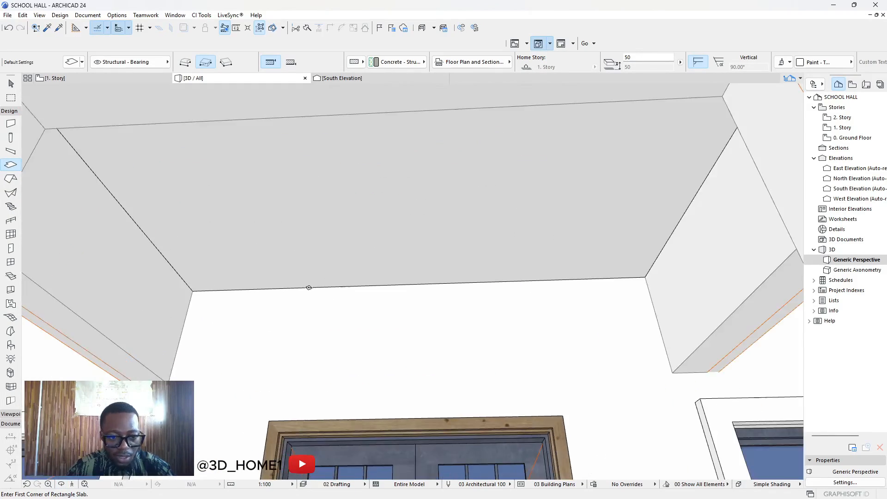
left_click(181, 179)
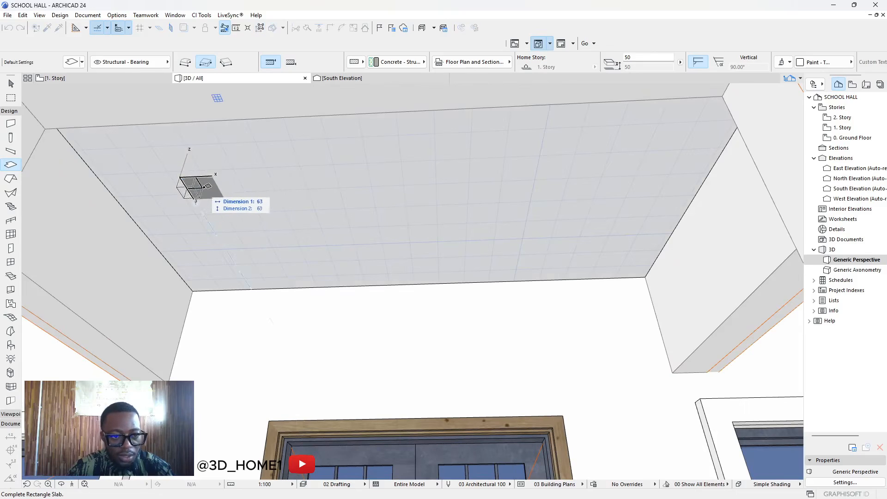
type("1")
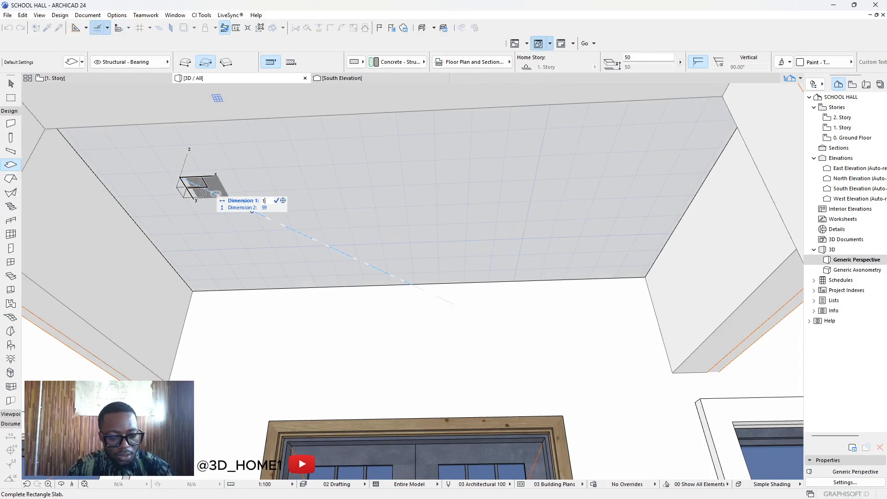
type("00")
key("Tab")
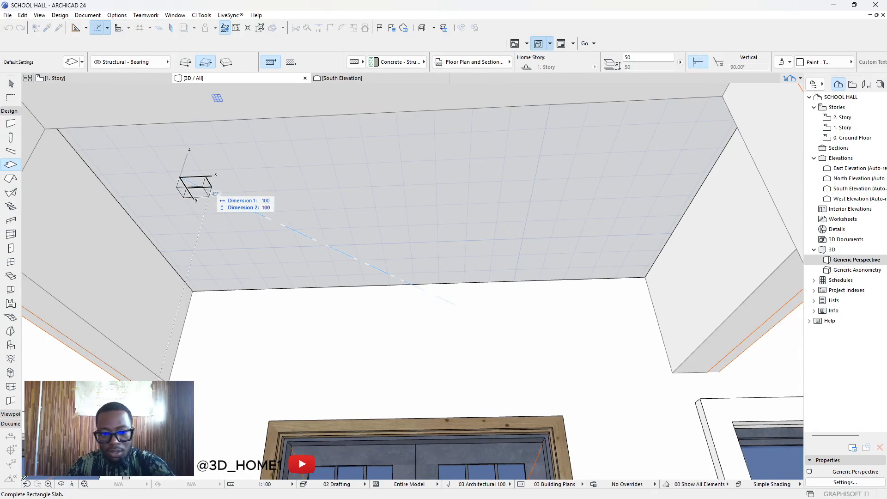
key("Return")
key("Escape")
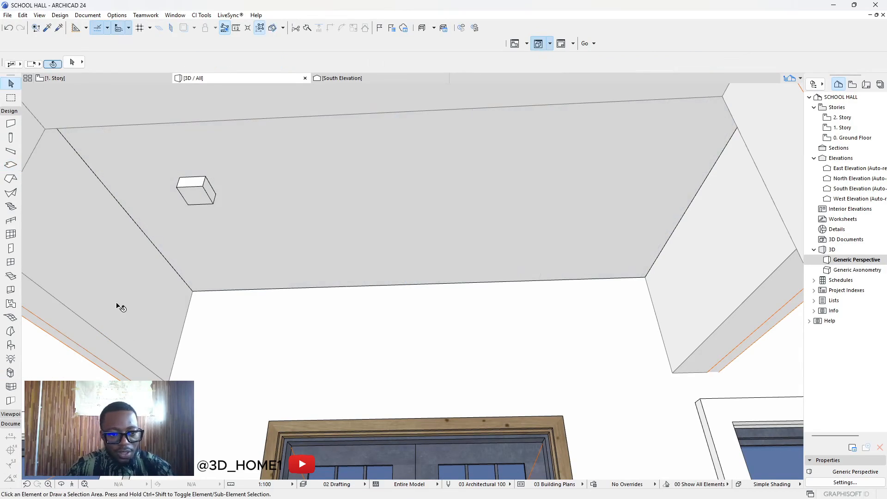
Copy the small fixture slab 50 mm straight down so the copy sits directly beneath it.
scroll(185, 178, "up", 1)
left_click(205, 189)
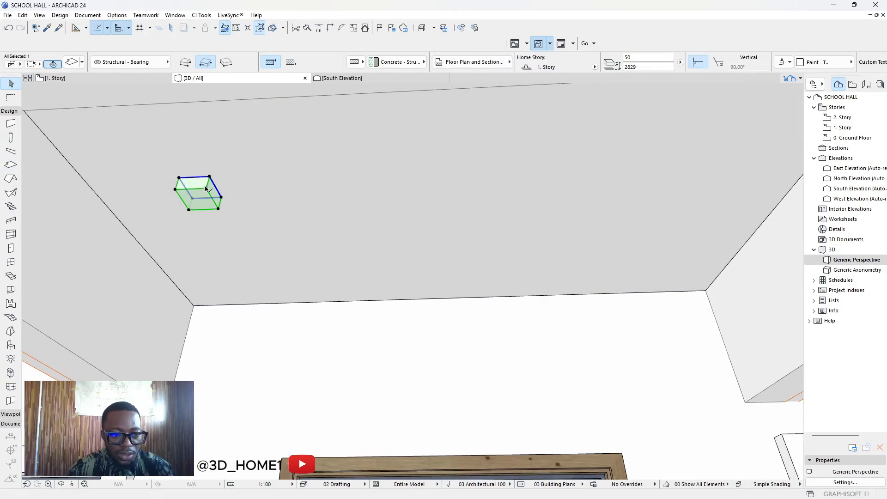
key("ctrl+shift+d")
left_click(209, 177)
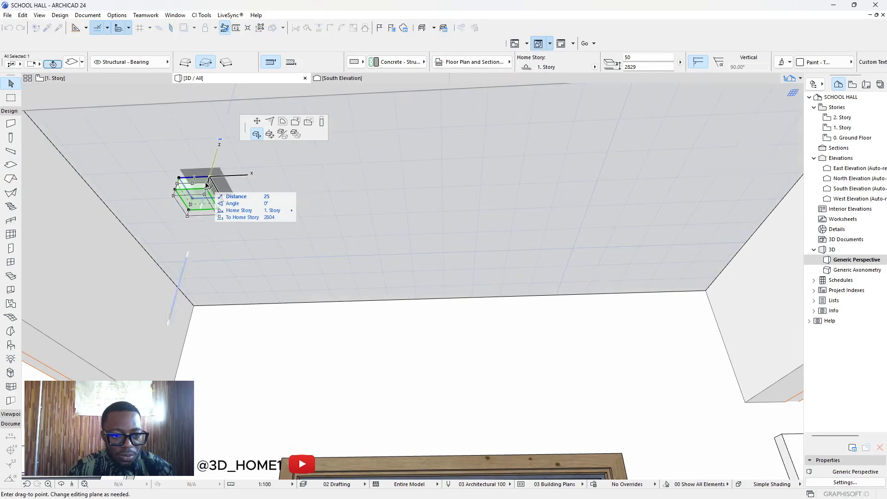
left_click(207, 189)
scroll(203, 192, "up", 1)
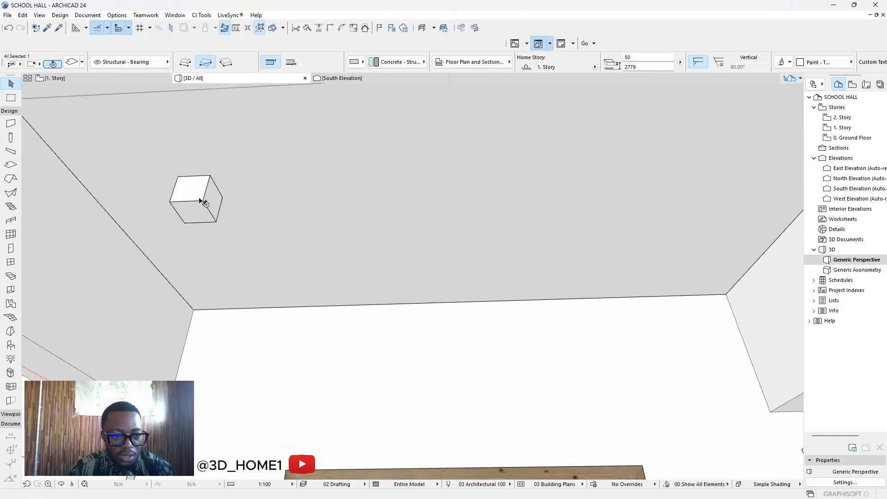
Offset all edges of the lower fixture slab inward by about 19 mm.
left_click(194, 189)
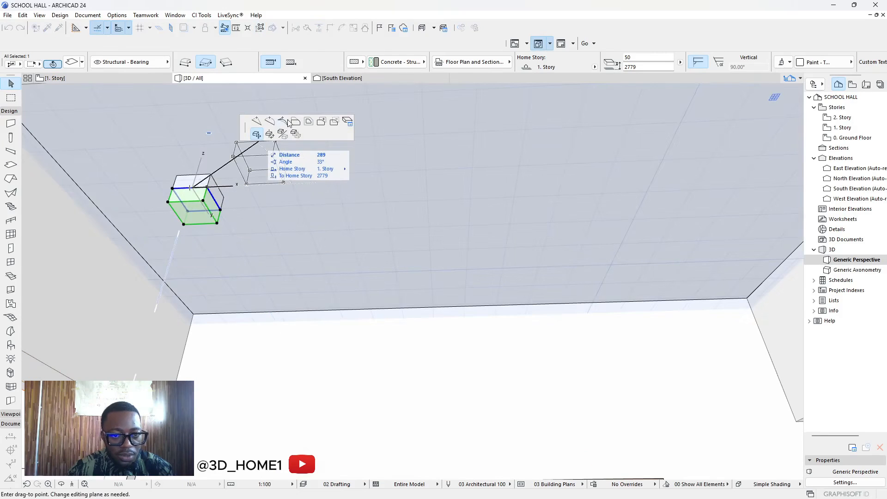
left_click(308, 122)
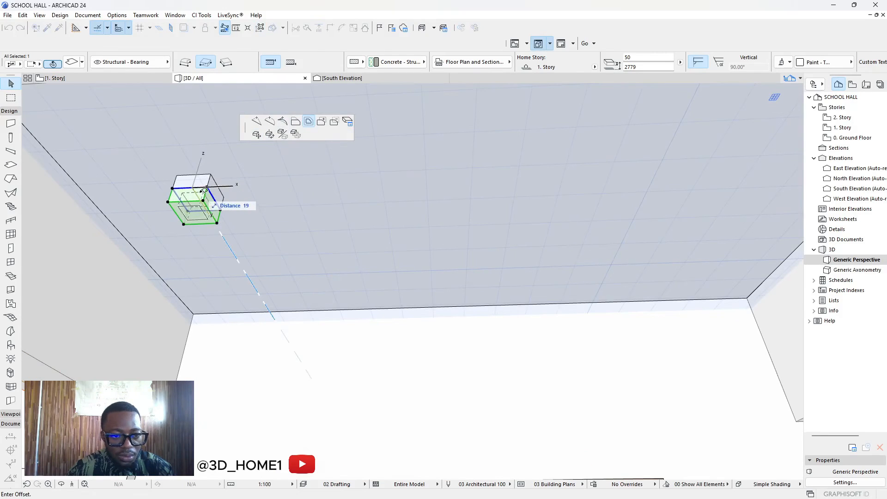
left_click(202, 200)
key("Escape")
scroll(202, 196, "up", 1)
left_click(202, 209)
scroll(201, 212, "up", 2)
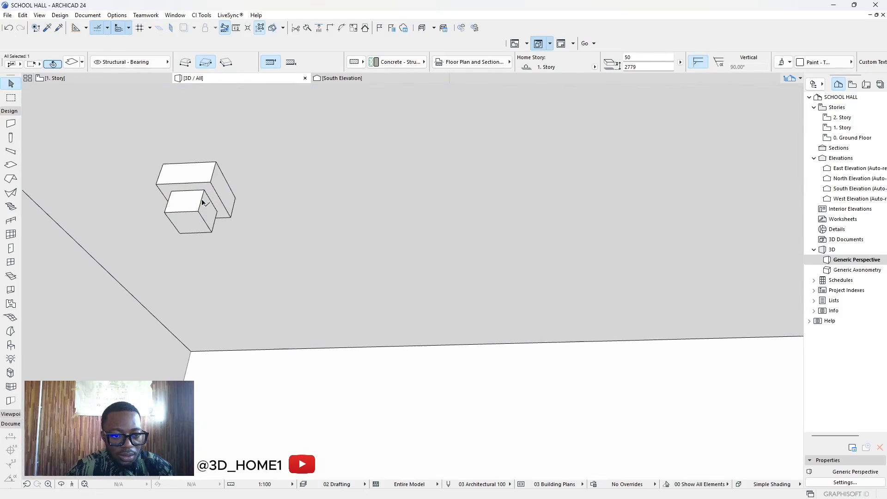
Raise the smaller fixture slab partly into the larger one, to an elevation of 2815 mm.
left_click(197, 213)
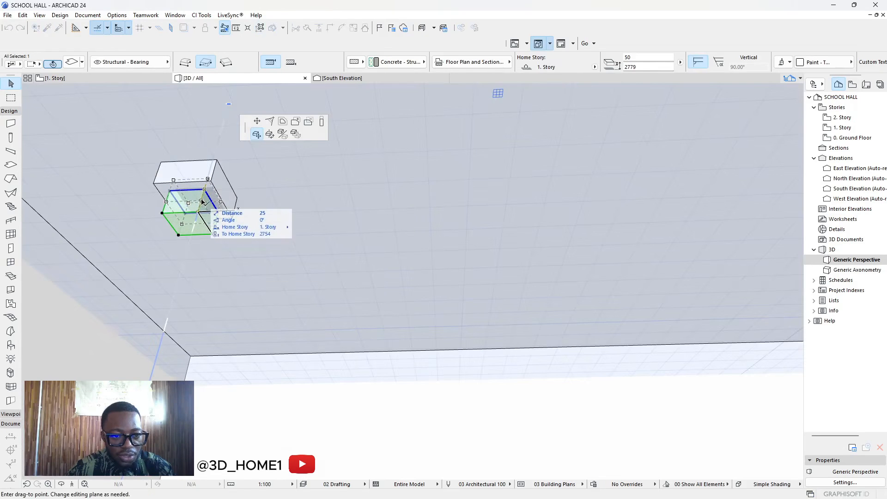
left_click(202, 202)
left_click(201, 202)
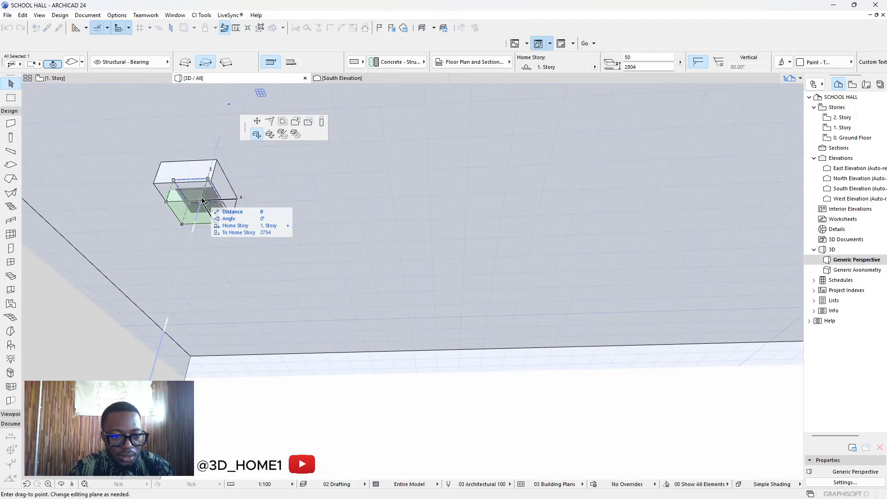
left_click(218, 204)
key("Escape")
scroll(306, 231, "down", 4)
scroll(226, 217, "up", 2)
Override all surfaces of the smaller fixture slab with Paint - Cadmium Yellow.
left_click(239, 231)
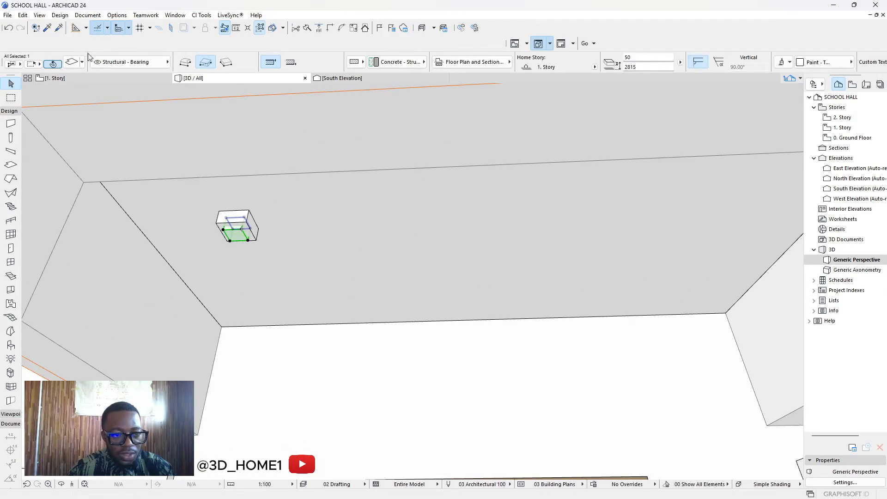
key("ctrl+t")
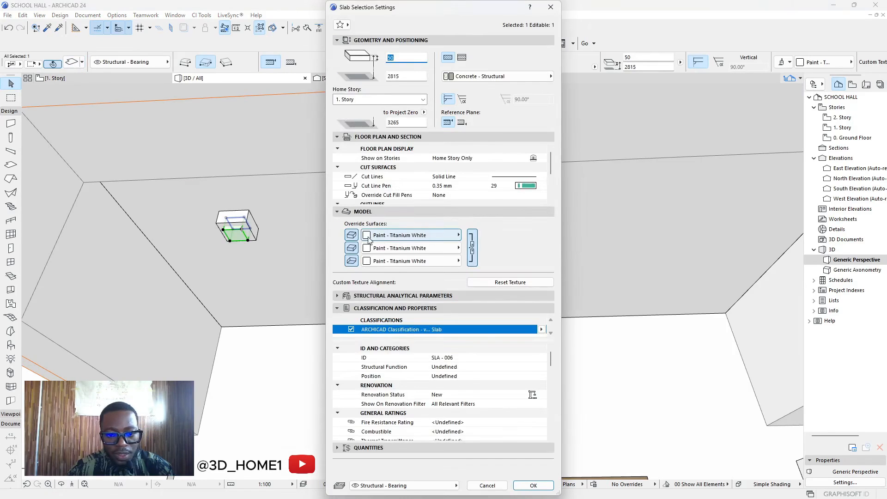
left_click(411, 235)
left_click(590, 242)
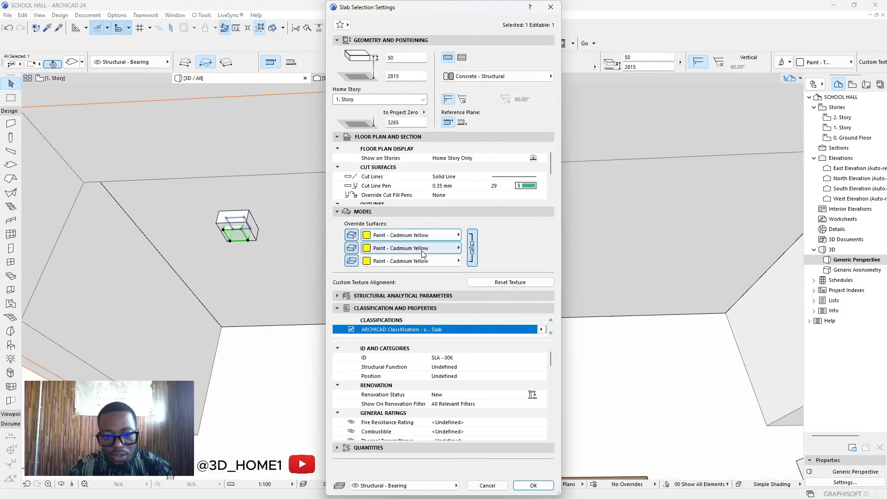
left_click(534, 485)
scroll(286, 288, "up", 1)
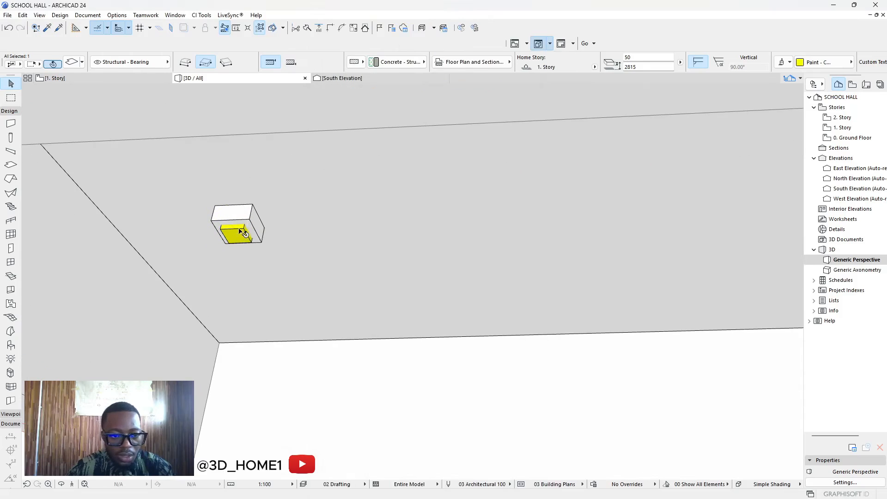
Override all surfaces of the larger fixture slab with Metal - Iron.
left_click(70, 64)
left_click(371, 235)
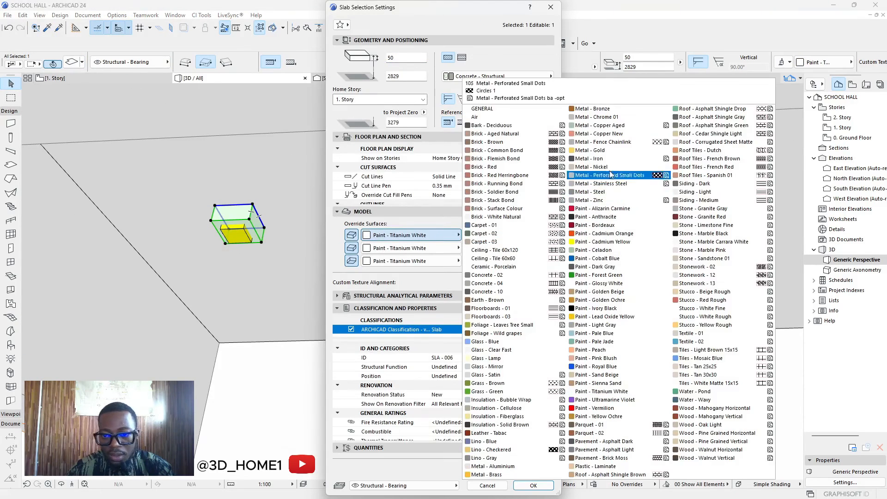
left_click(594, 159)
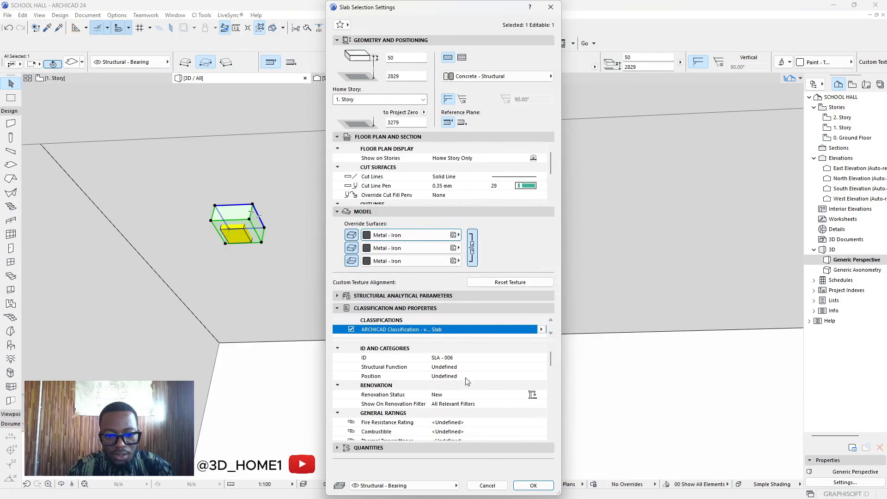
left_click(534, 485)
key("Escape")
scroll(245, 222, "up", 2)
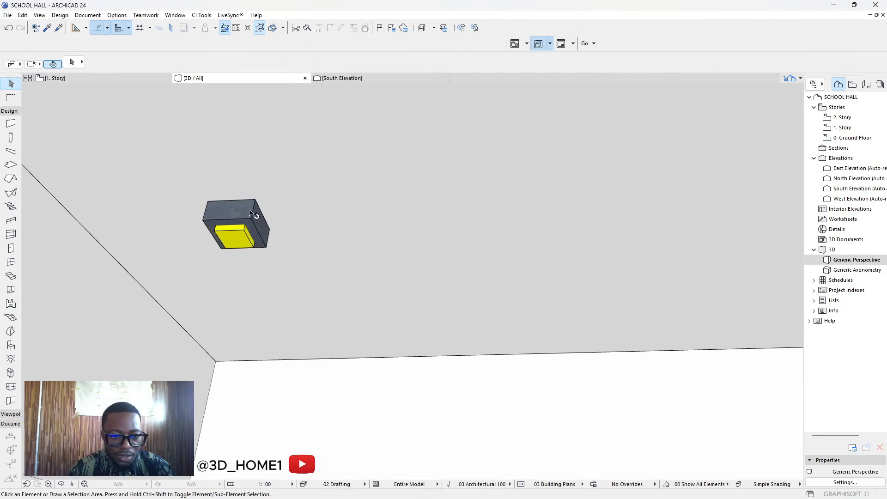
Select both slabs of the light fixture and raise them together 25 mm into the ceiling.
left_click(252, 213)
left_click(245, 237, "shift")
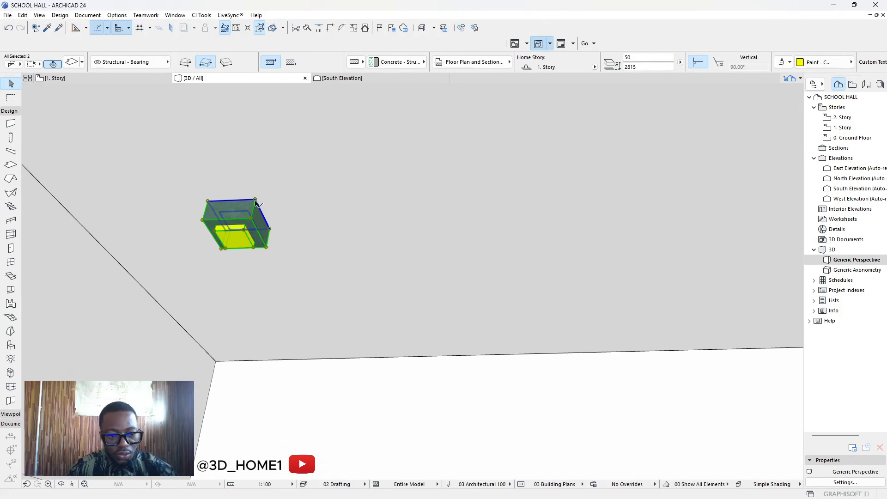
left_click(251, 219)
left_click(253, 210)
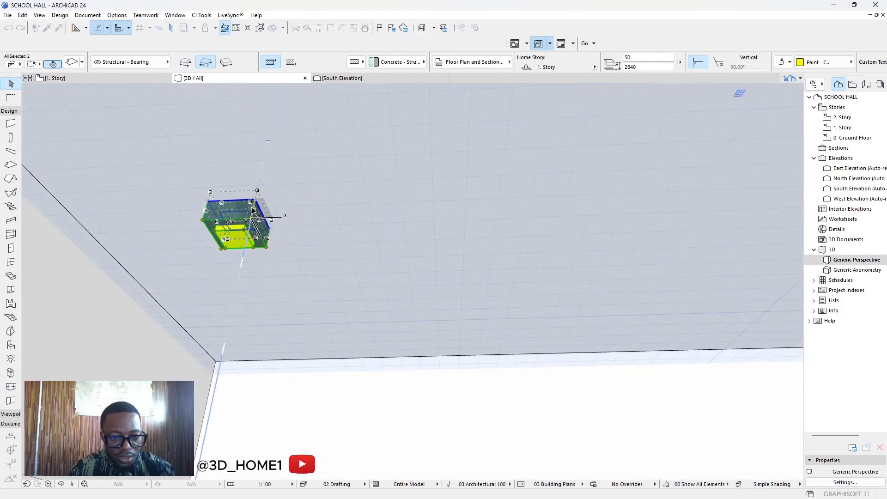
key("Escape")
scroll(327, 243, "down", 4)
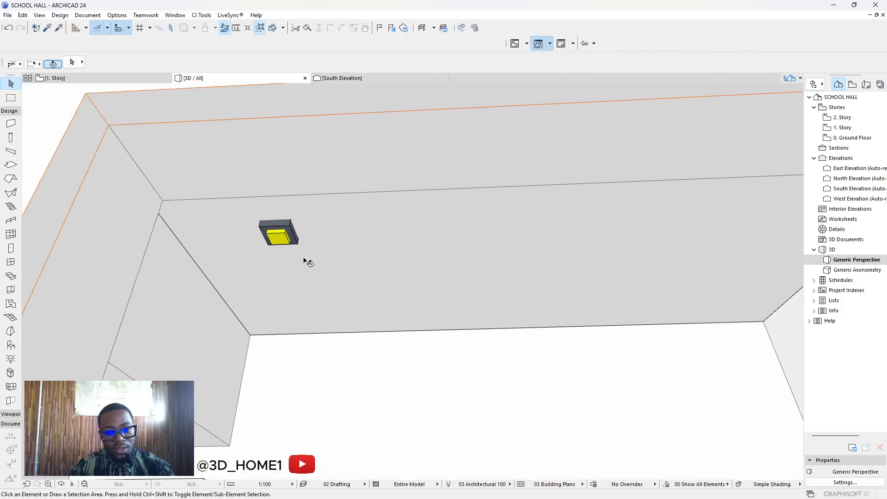
left_click(289, 227)
scroll(291, 229, "up", 2)
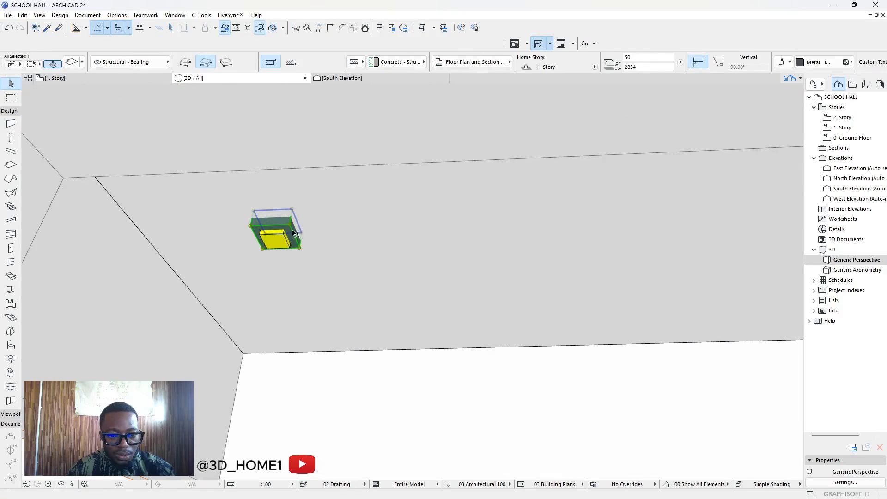
left_click(254, 219)
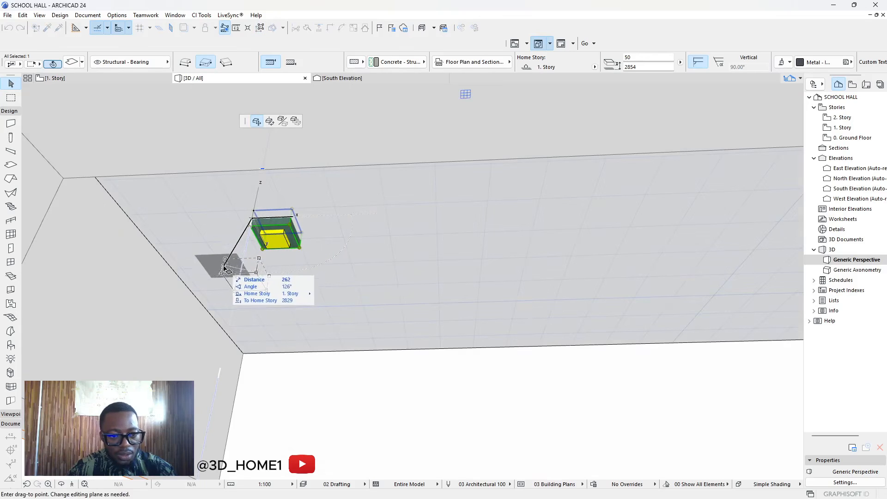
left_click(221, 278)
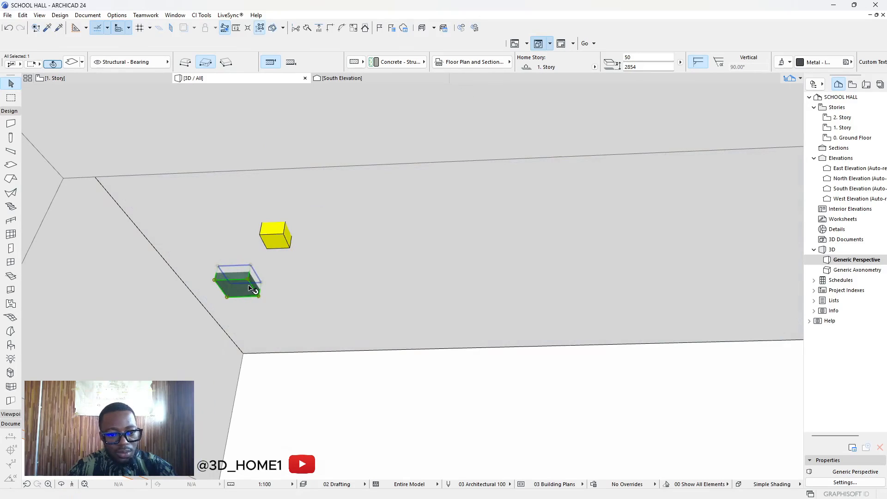
key("ctrl+z")
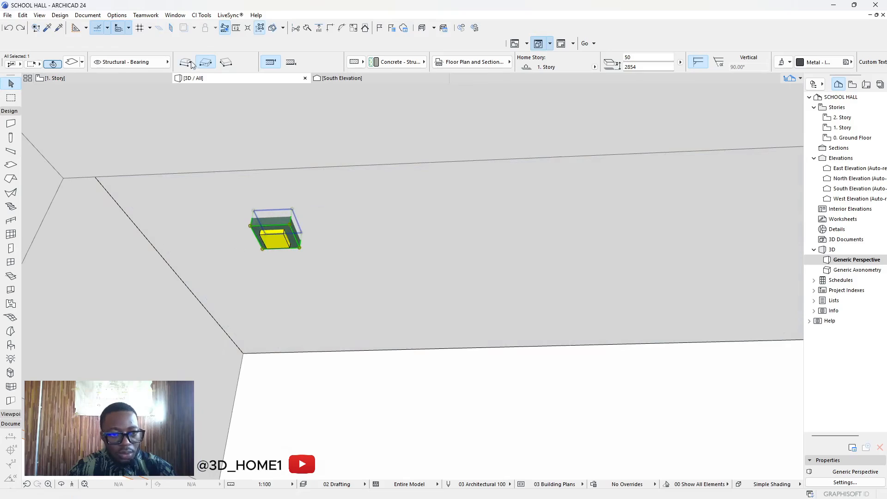
Turn off group suspension and move the whole light fixture closer to the porch ceiling's corner beside the house wall.
left_click(261, 29)
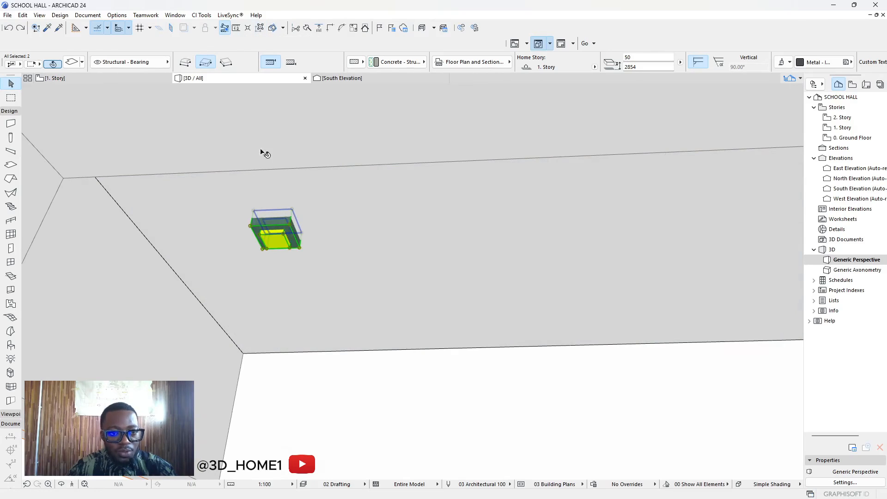
left_click(251, 225)
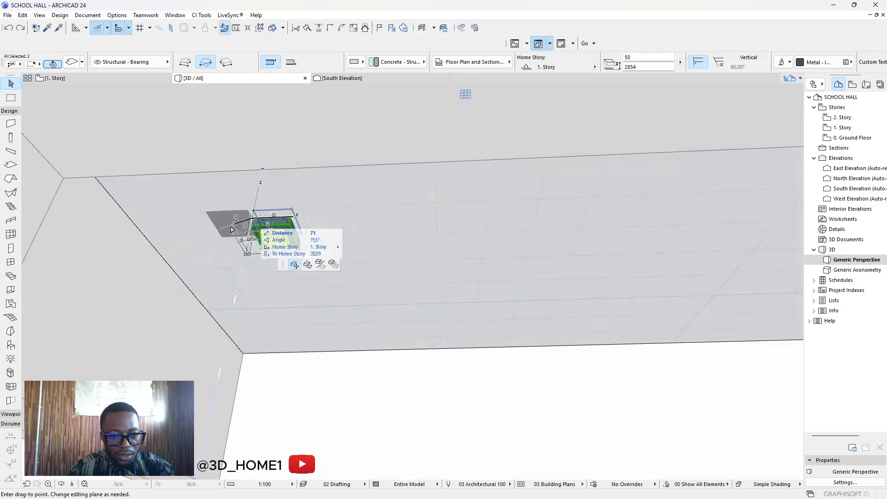
left_click(227, 268)
left_click(225, 266)
left_click(243, 267)
key("Escape")
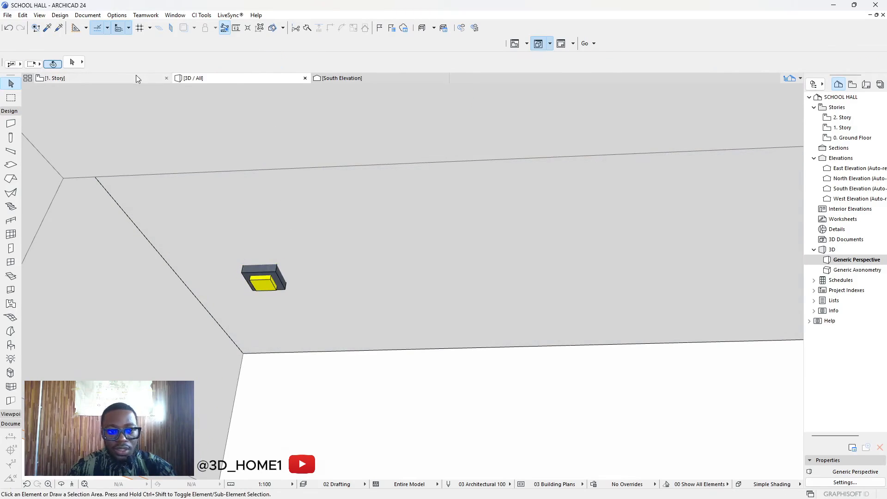
Select the light fixture's two slabs on the 1. Story plan and move them straight up towards the entrance door wall.
left_click(142, 80)
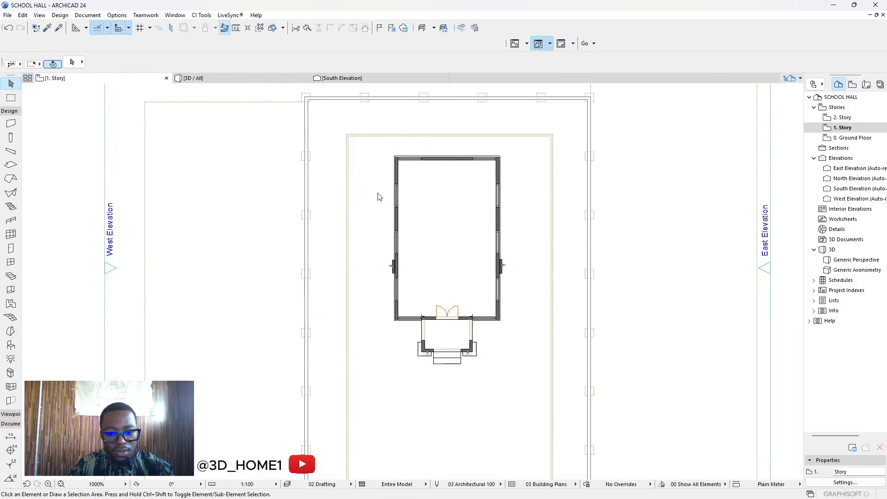
scroll(452, 341, "up", 8)
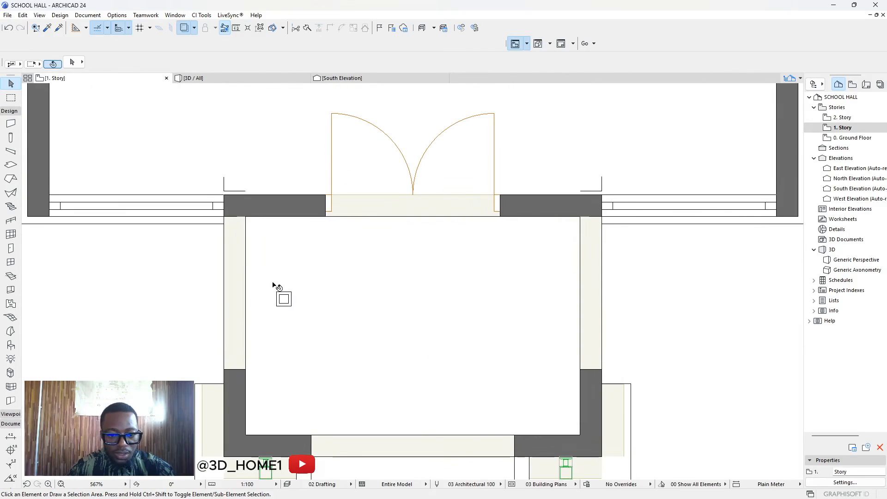
left_click(283, 297)
left_click(283, 300)
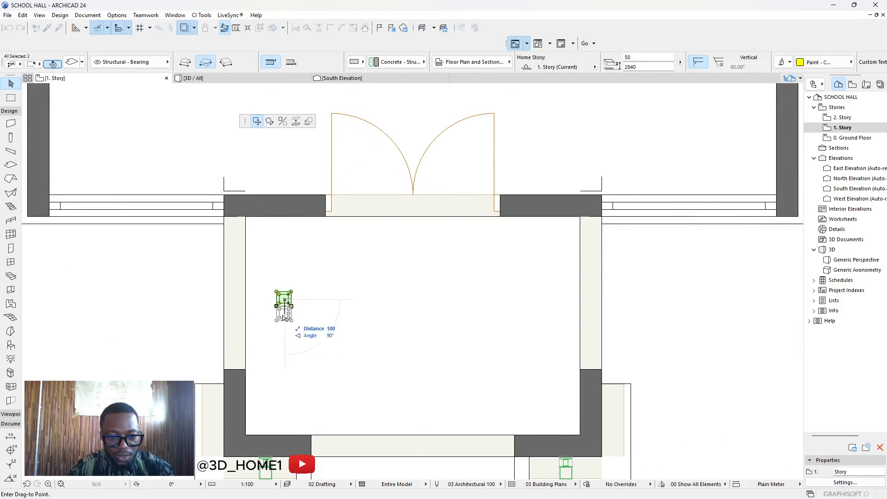
left_click(283, 284)
Copy the light fixture twice in a straight line across the porch's width to make a row of three.
left_click(283, 284)
key("ctrl")
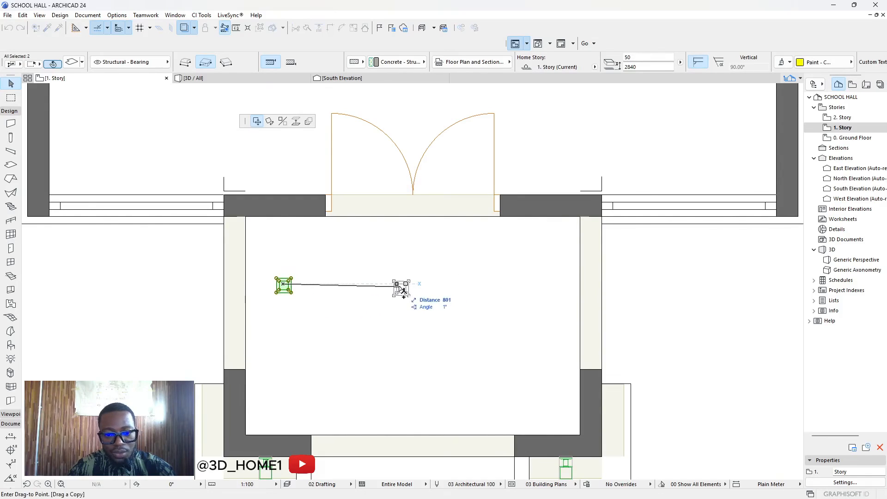
left_click(398, 287)
left_click(397, 285)
key("ctrl")
left_click(505, 286)
Select all three fixtures and shift the row about 133 mm sideways to centre it between the porch's side walls.
left_click(284, 286, "shift")
left_click(398, 285, "shift")
left_click(398, 287)
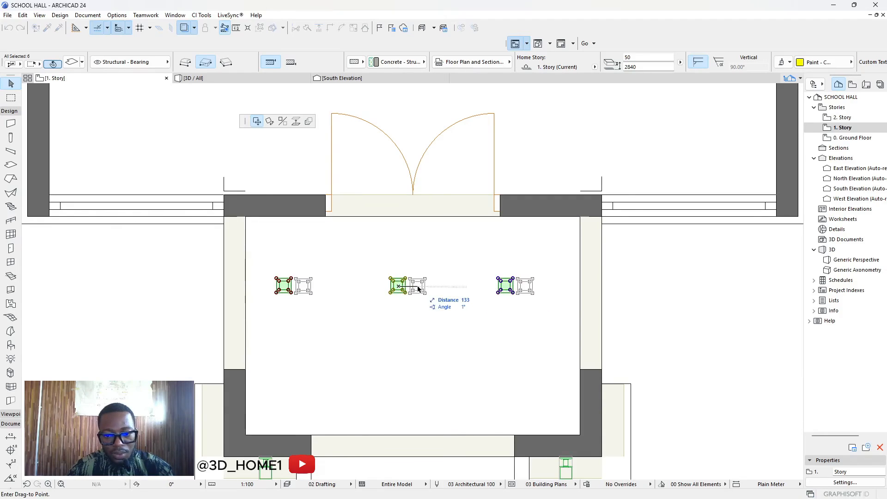
left_click(418, 289)
Copy the row of three fixtures about 683 mm towards the porch steps as a second parallel row.
left_click(417, 286)
key("ctrl")
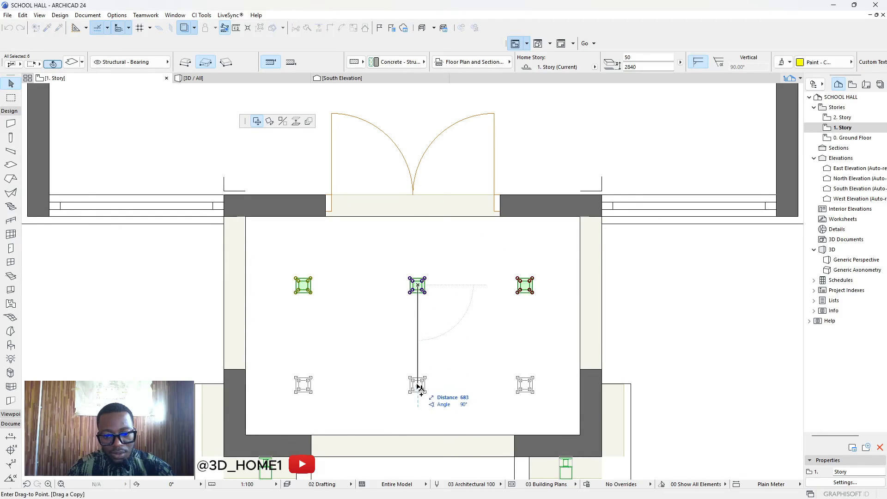
left_click(418, 386)
Select all six fixtures and shift both rows together slightly towards the entrance door wall.
left_click(417, 285, "shift")
left_click(302, 285, "shift")
left_click(527, 284, "shift")
left_click_drag(419, 287, 418, 278)
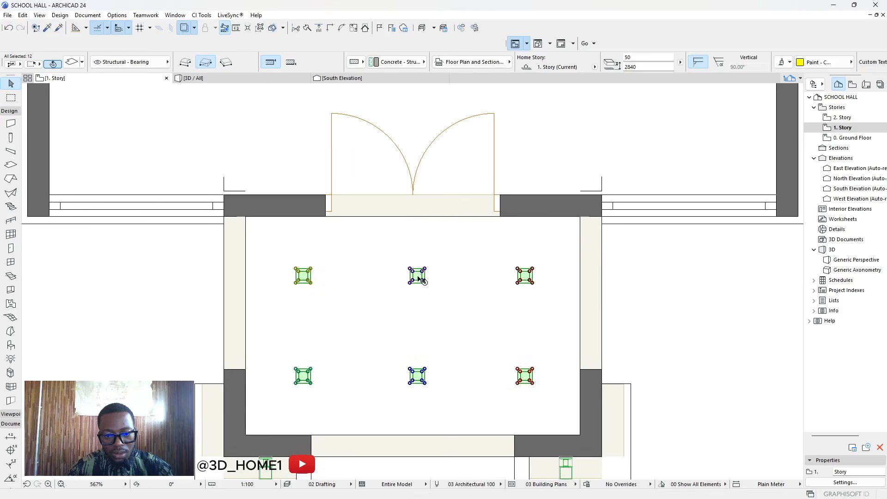
left_click(354, 270)
Inspect the copied light fixtures on the plan and in the 3D porch ceiling, and view the whole building front.
scroll(355, 270, "down", 5)
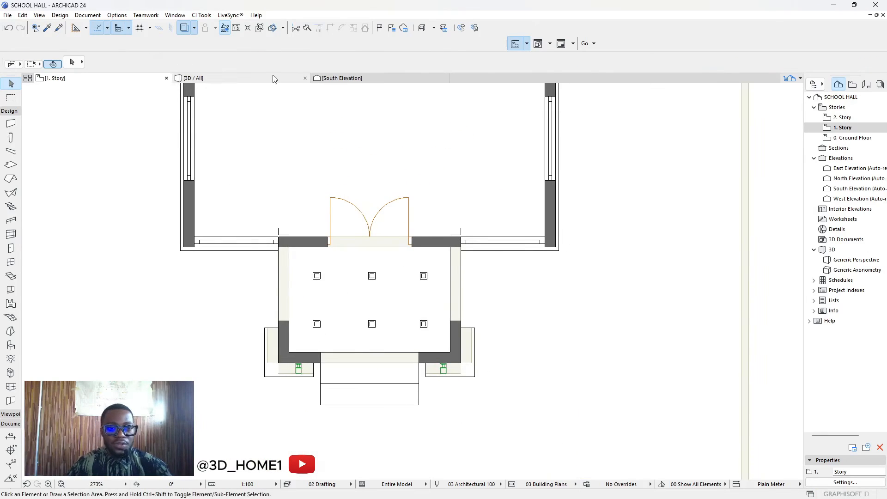
left_click(273, 78)
scroll(297, 303, "down", 6)
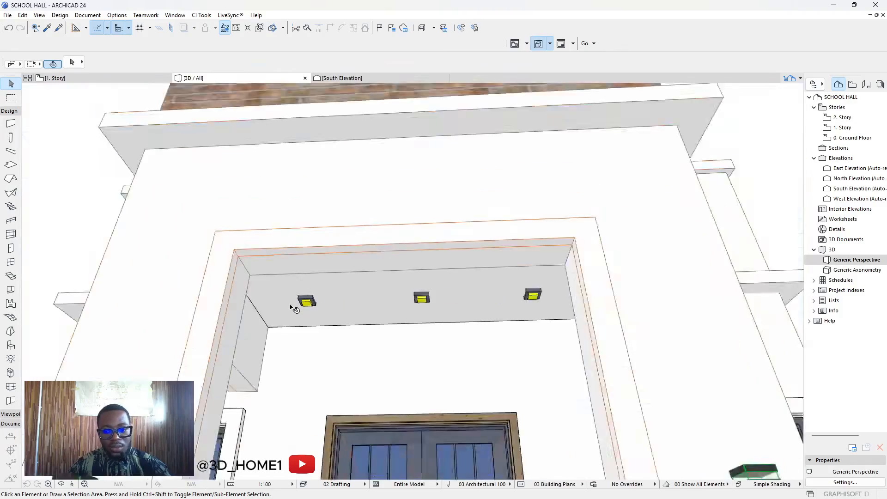
middle_click_drag(339, 311, 368, 330, "shift")
scroll(368, 331, "up", 2)
middle_click_drag(382, 293, 368, 183, "shift")
scroll(323, 373, "down", 5)
scroll(357, 166, "up", 3)
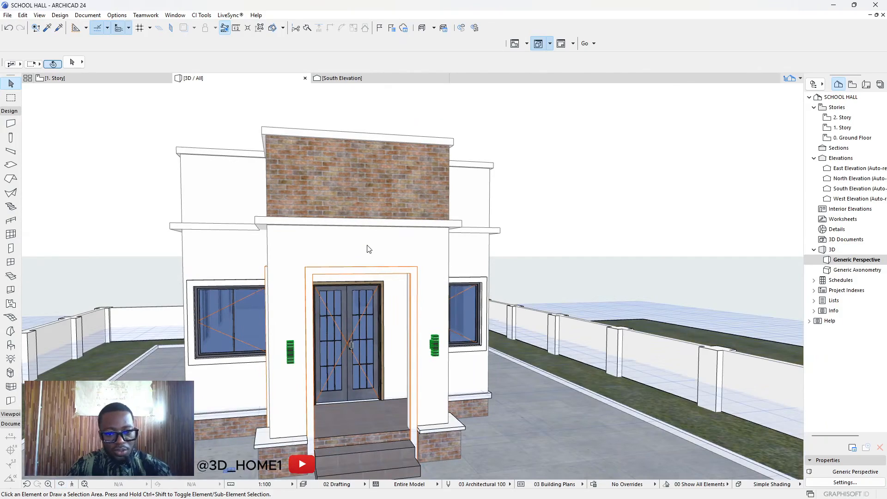
Start the LiveSync connection for the model and launch Lumion.
left_click(229, 15)
left_click(242, 29)
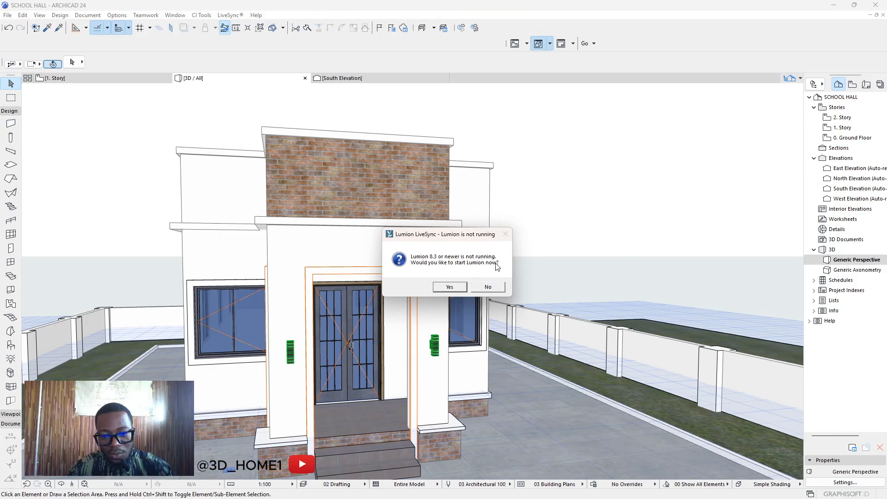
left_click(453, 287)
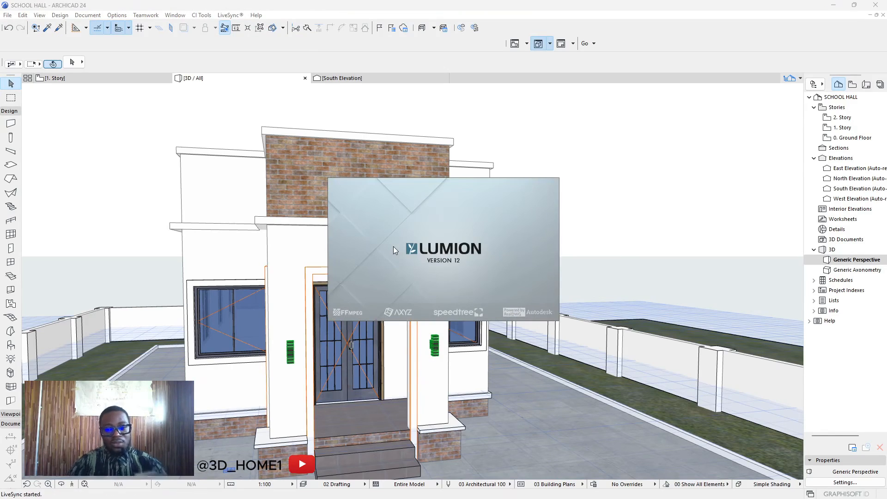
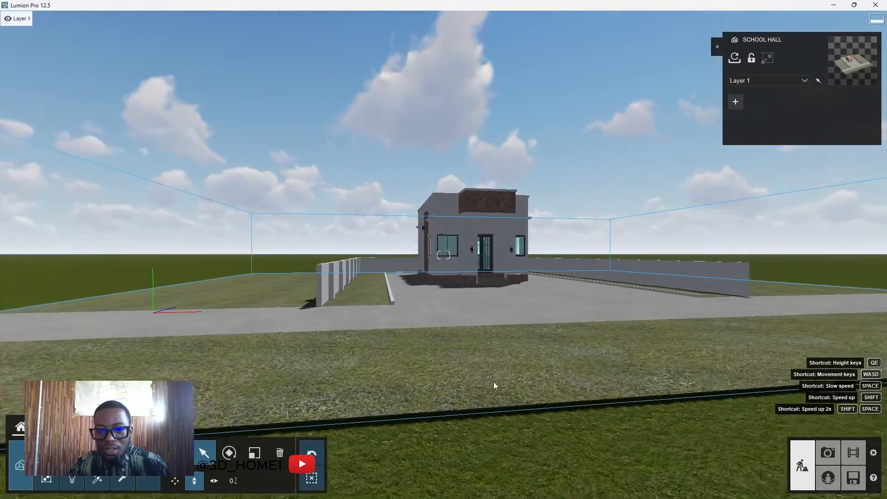
Fly around the synced school hall in Lumion to examine its front and side facades from both corners.
scroll(517, 245, "up", 6)
scroll(511, 270, "up", 2)
right_click_drag(323, 353, 403, 313)
scroll(404, 312, "down", 3)
right_click_drag(550, 315, 461, 317)
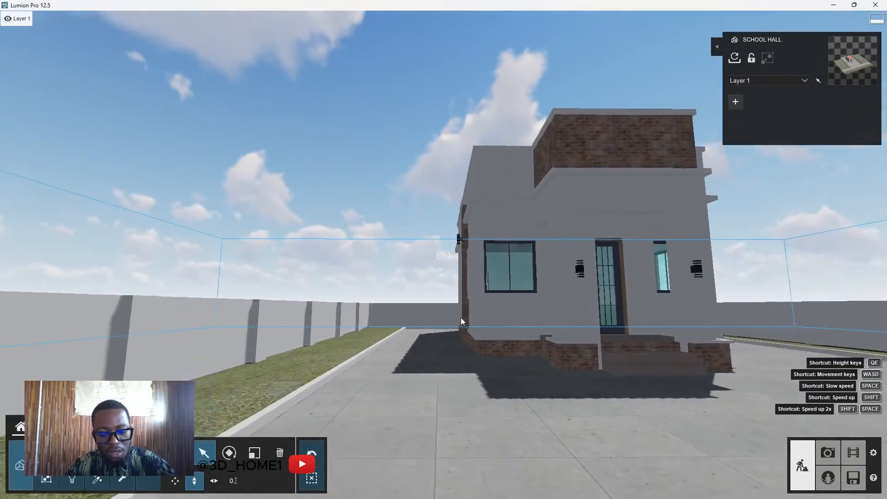
key("d")
right_click_drag(558, 312, 467, 314)
key("d")
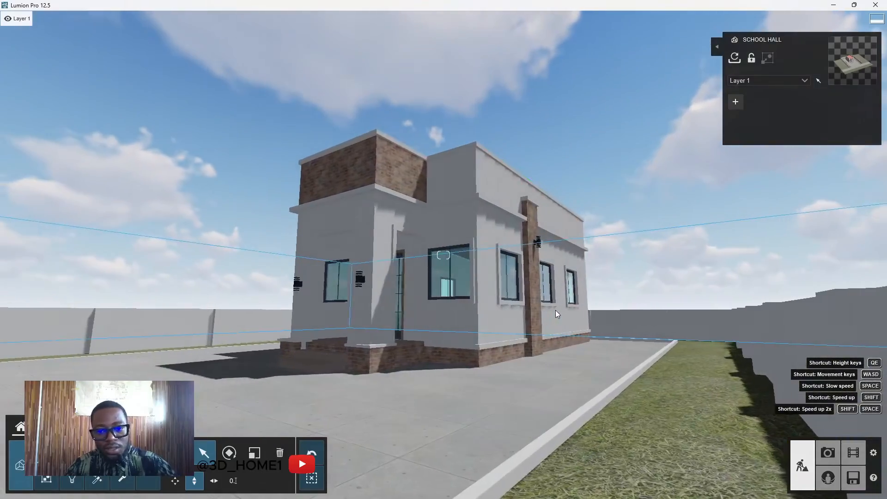
key("a")
right_click_drag(558, 309, 647, 316)
key("a")
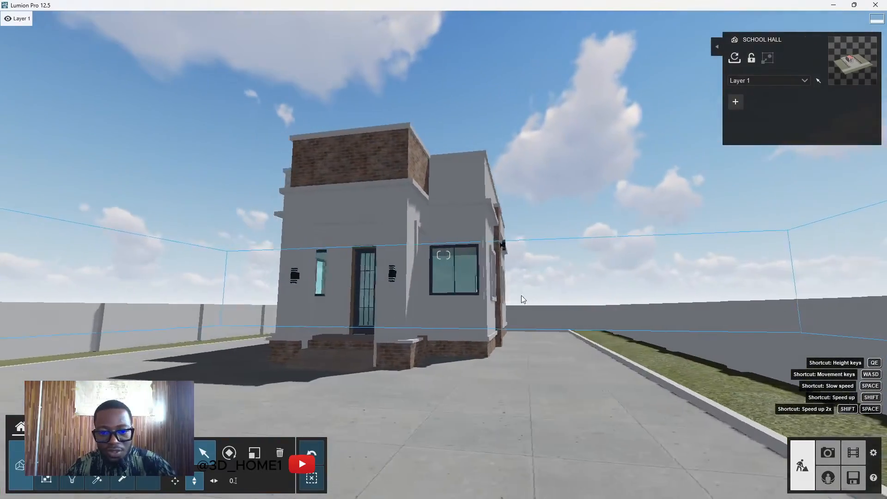
key("w")
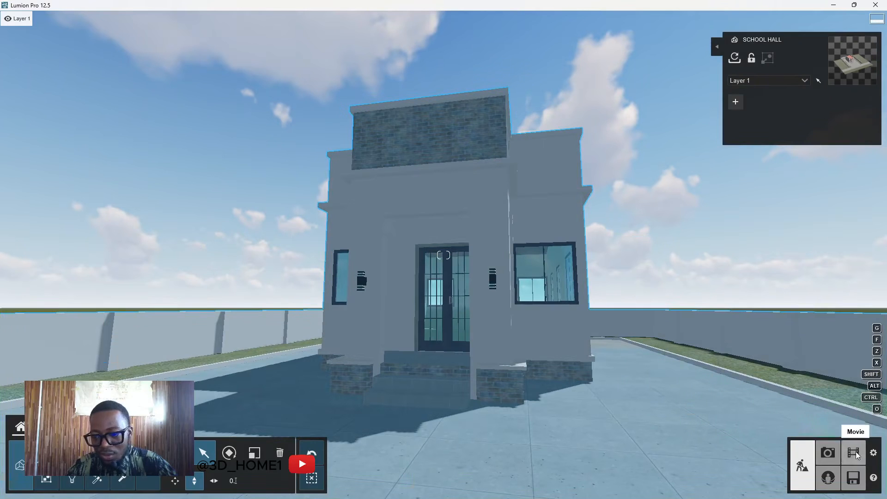
Enter Photo mode and frame a low corner view of the entrance facade with a longer focal length.
left_click(834, 452)
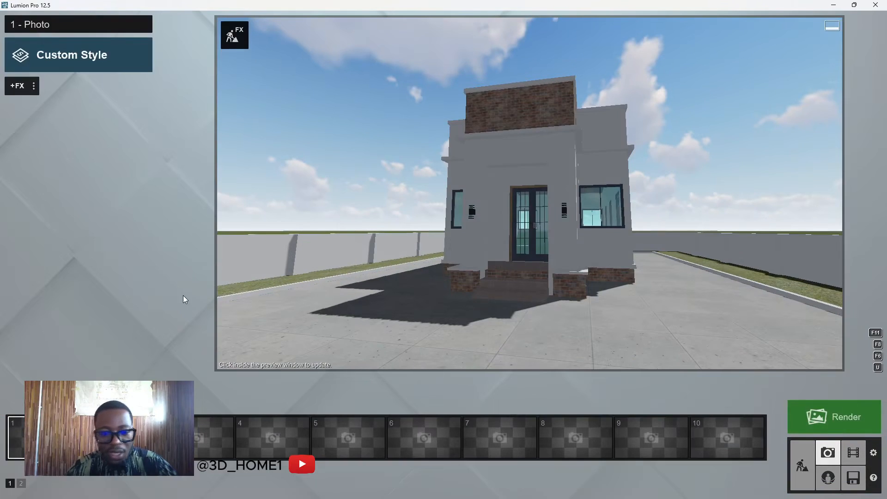
right_click_drag(441, 219, 390, 238)
key("a")
key("a")
key("w")
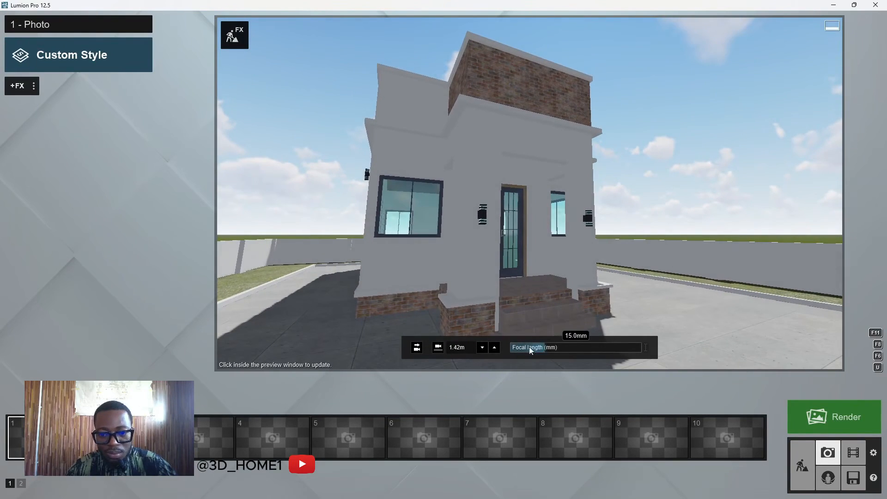
left_click(560, 349)
key("s")
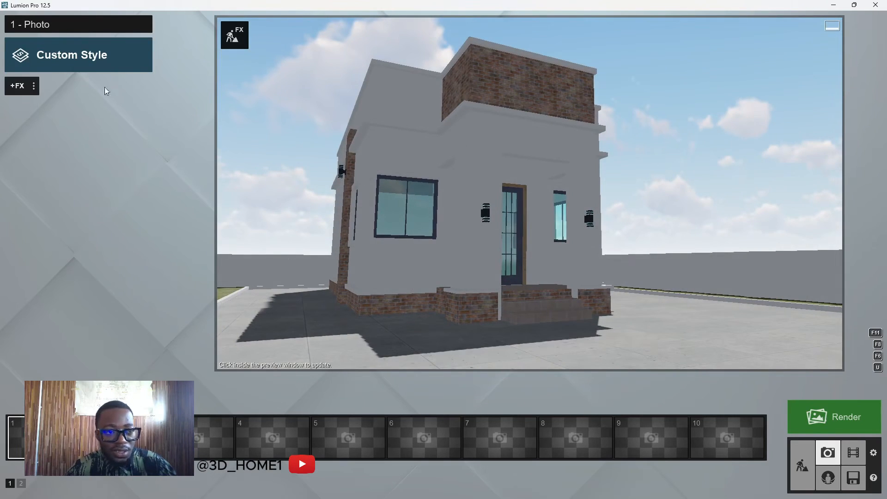
Apply the Realistic style with an updated preview and store the framed view in the first photo slot.
left_click(62, 54)
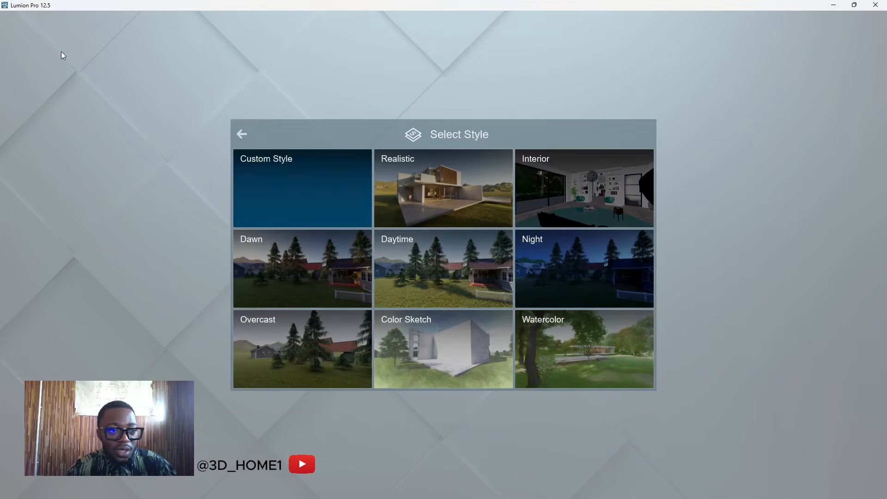
left_click(409, 174)
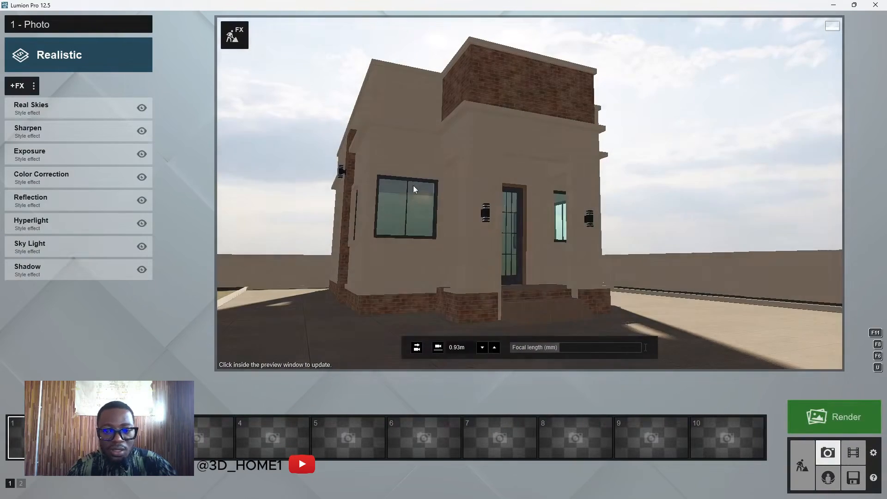
left_click(467, 201)
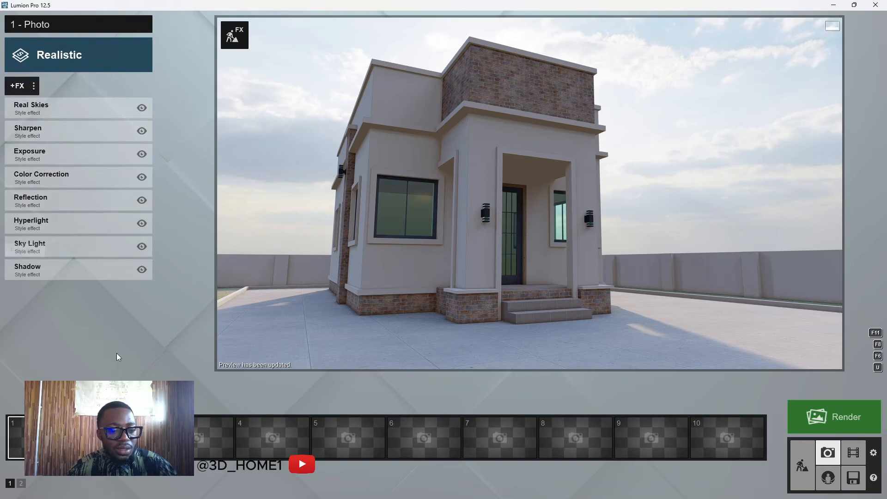
left_click(45, 404)
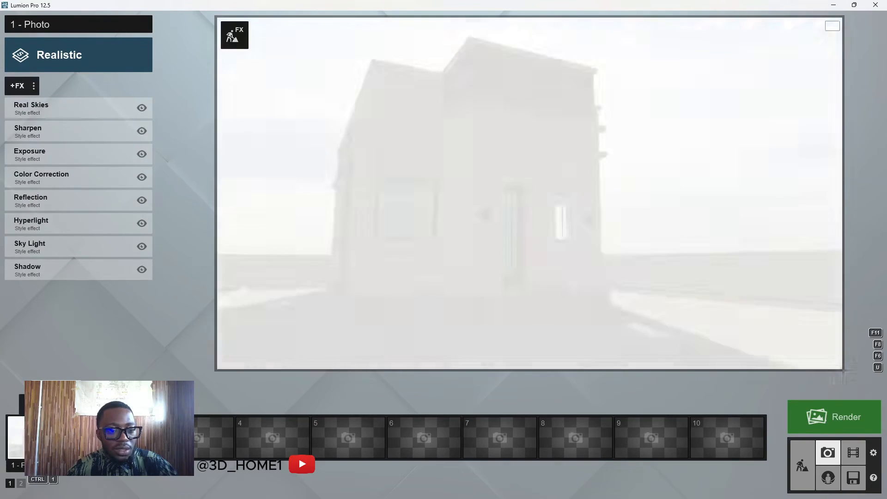
Load the effects file EXTERIOR 2.lme from Documents > DOCUMENT > ALL > Lumion > Adobe into the photo and update the preview.
left_click(34, 85)
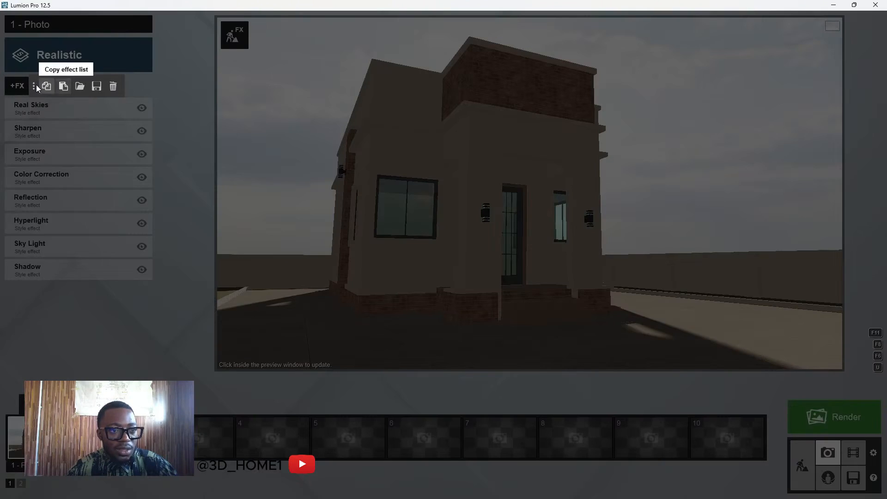
left_click(29, 109)
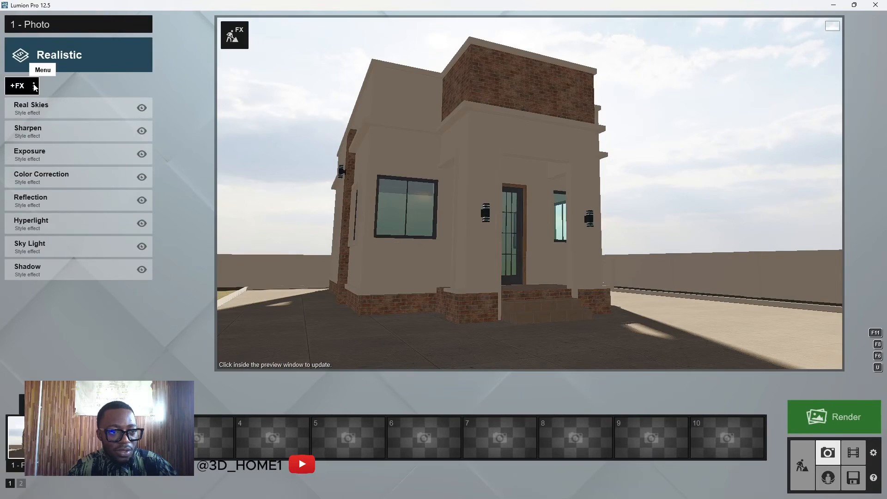
left_click(35, 87)
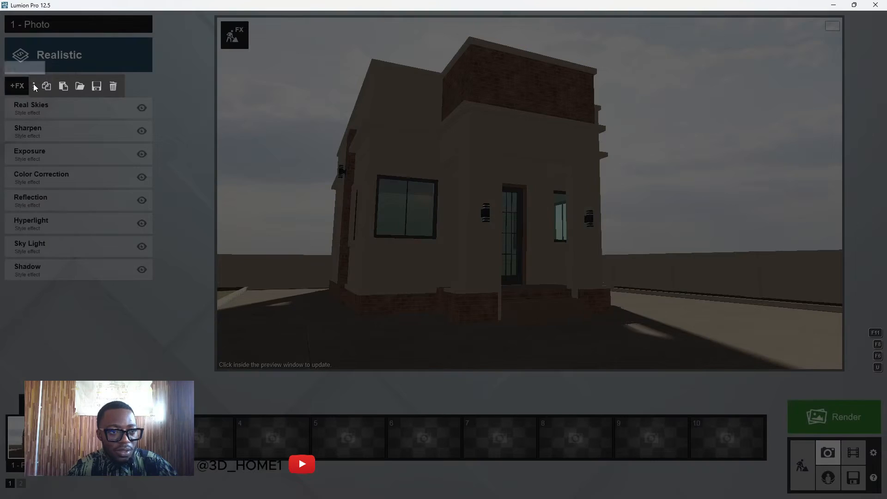
left_click(80, 86)
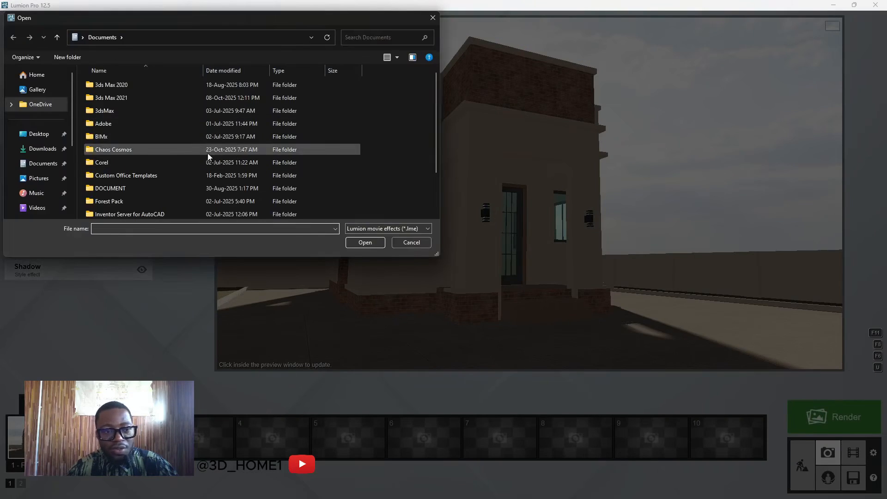
double_click(120, 187)
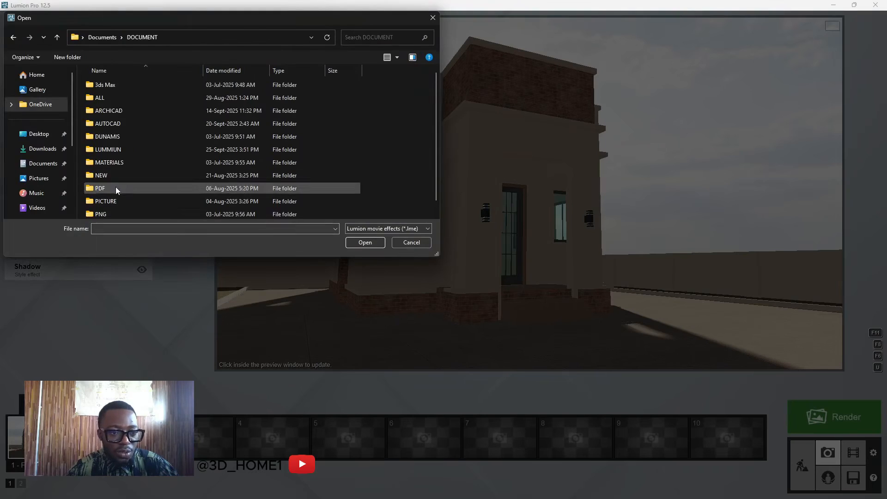
double_click(112, 96)
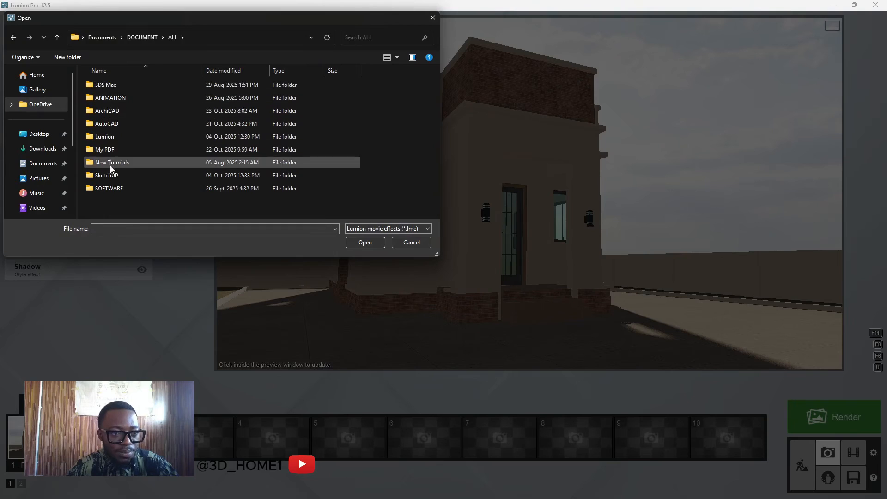
left_click(116, 140)
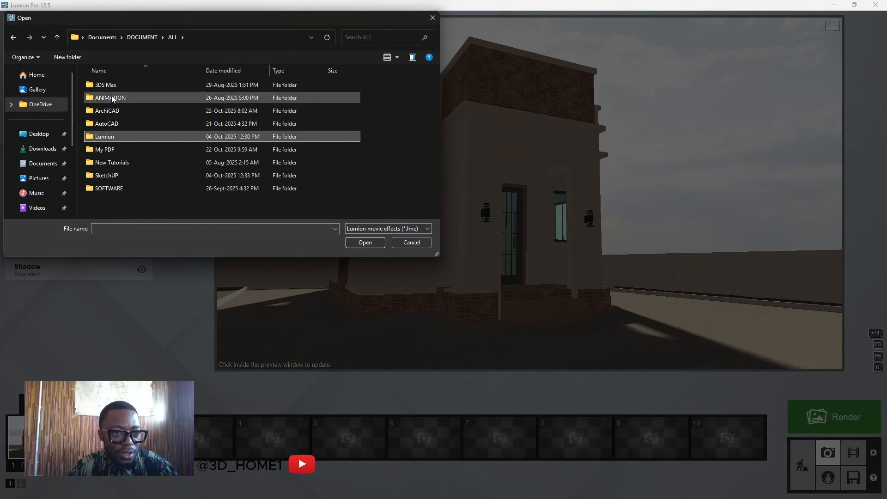
double_click(119, 139)
double_click(92, 86)
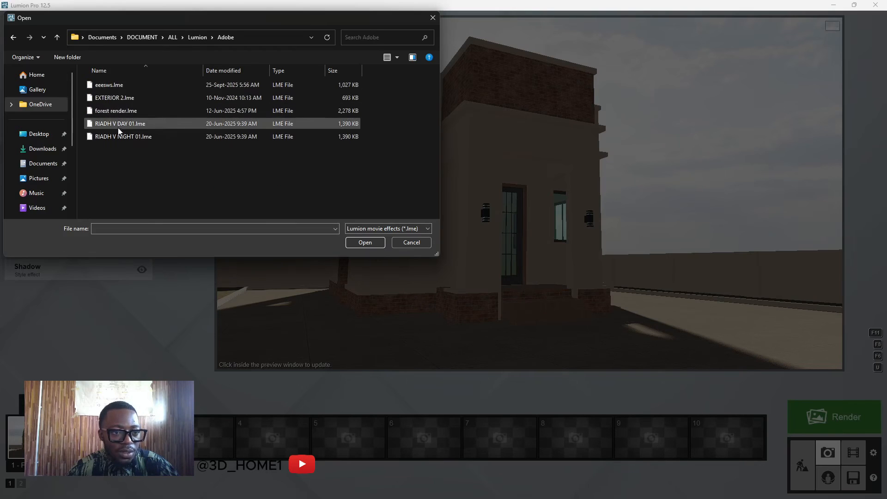
left_click(107, 98)
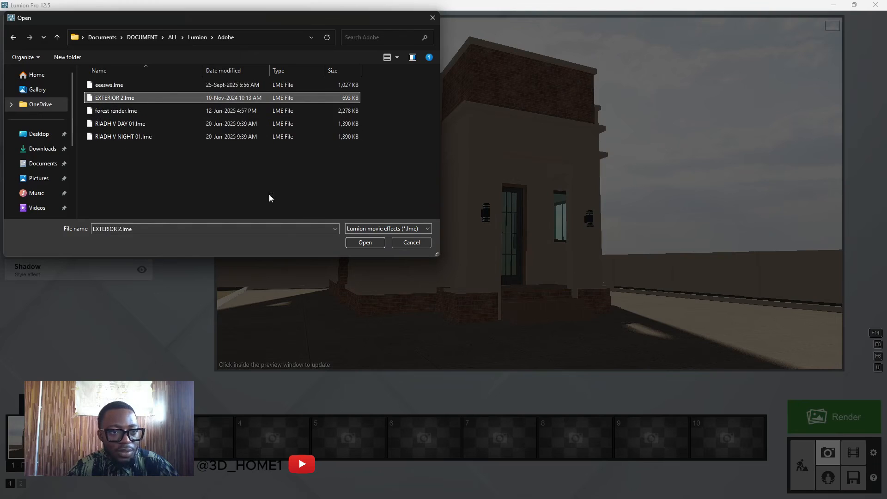
left_click(364, 242)
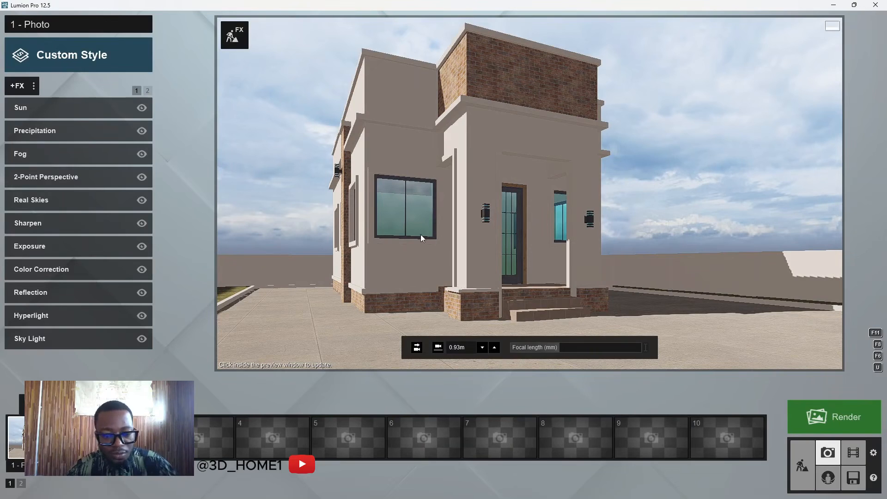
left_click(397, 232)
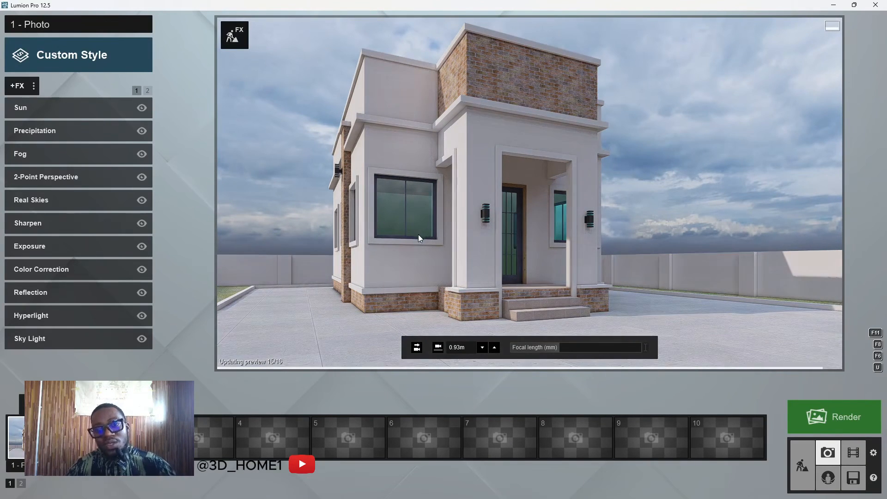
Reframe the photo on the hall's entrance corner with a slightly longer focal length and an eye level of about 0.63 m.
left_click_drag(559, 342, 567, 347)
scroll(506, 291, "down", 2)
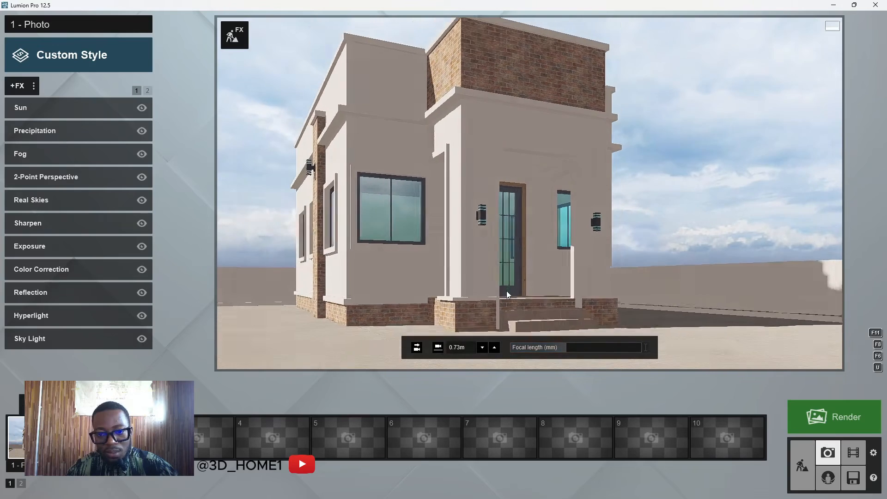
scroll(506, 290, "down", 3)
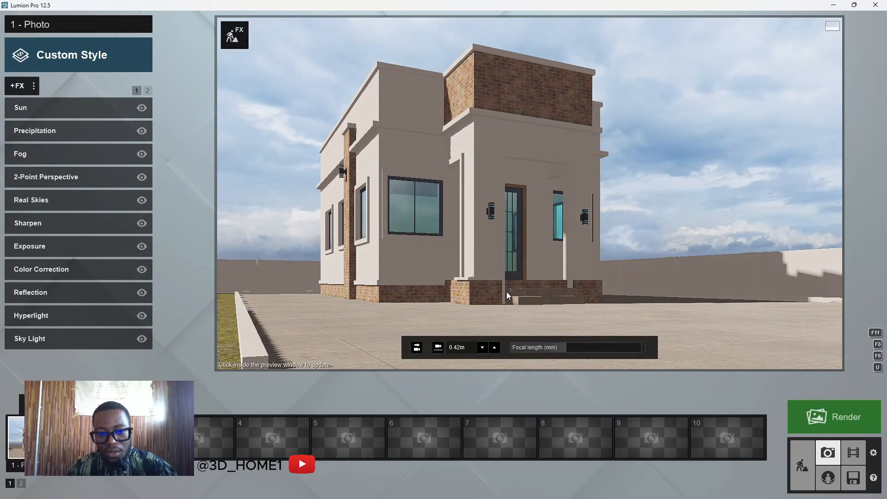
scroll(507, 292, "up", 3)
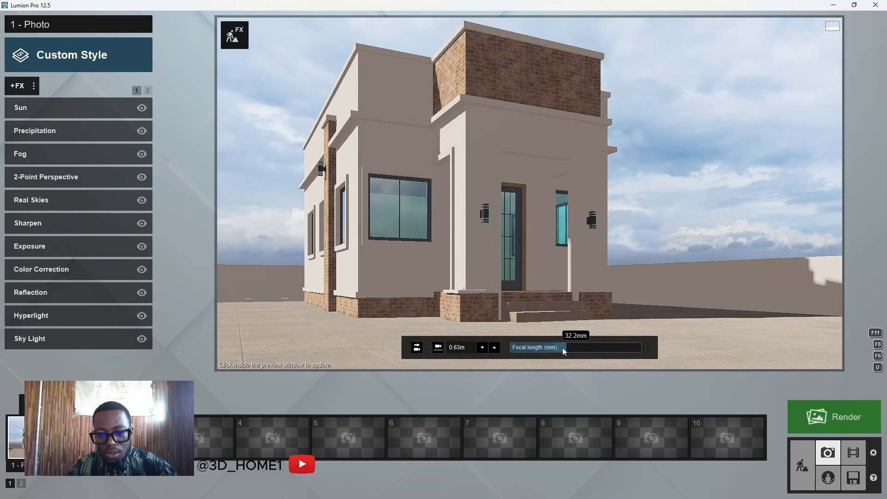
left_click(512, 282)
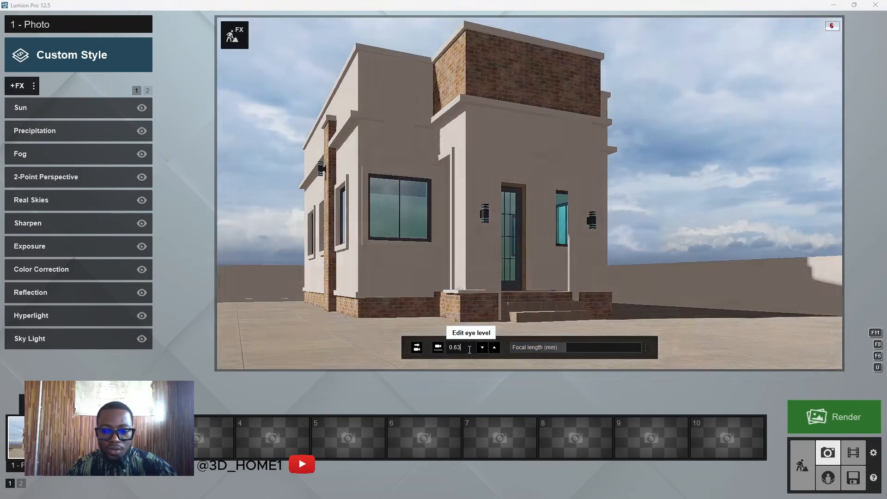
Set the photo camera's eye level to 1.2 m and update the preview.
left_click(469, 350)
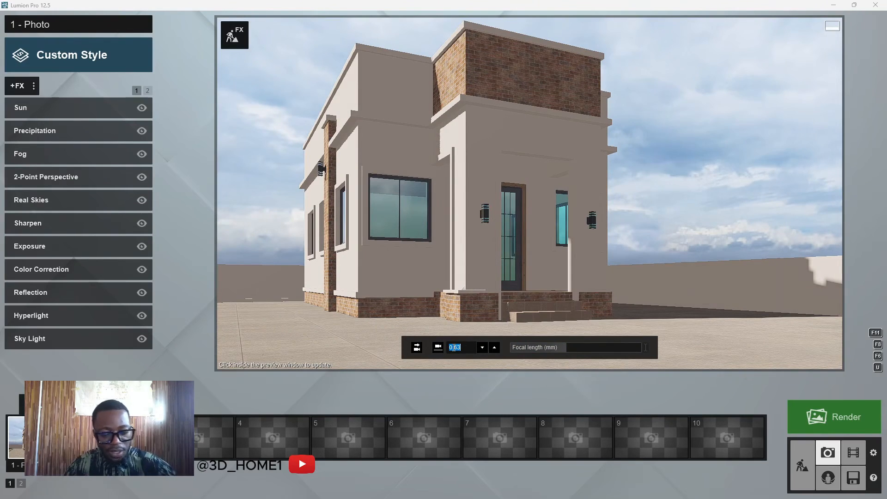
type("1")
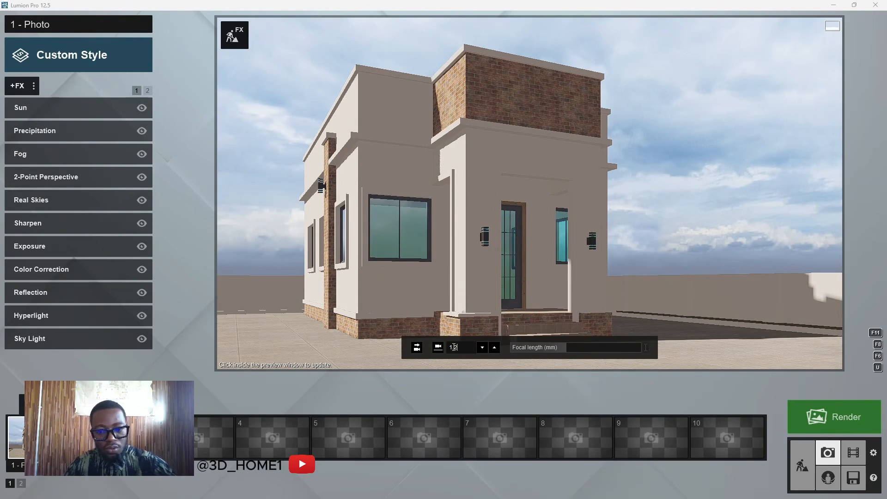
type(".2")
left_click(473, 284)
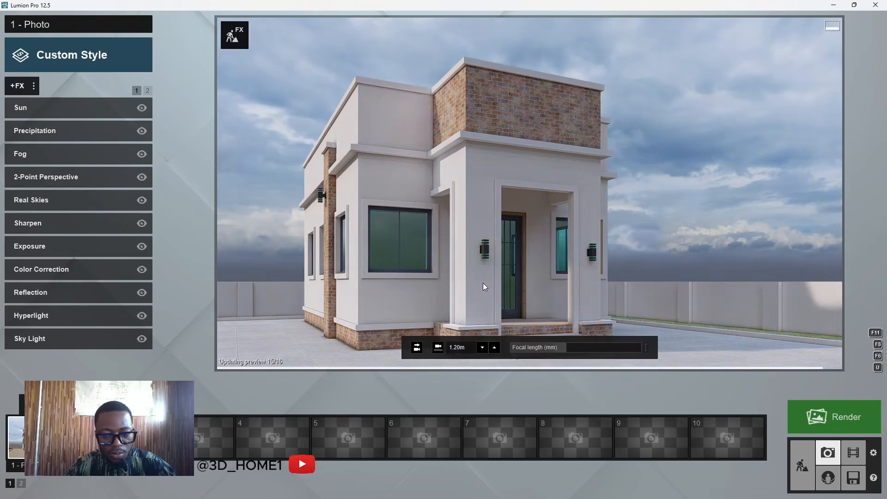
Shift the camera sideways to show more of the hall's side wall, store the view in the first photo slot and update the preview.
key("a")
key("a")
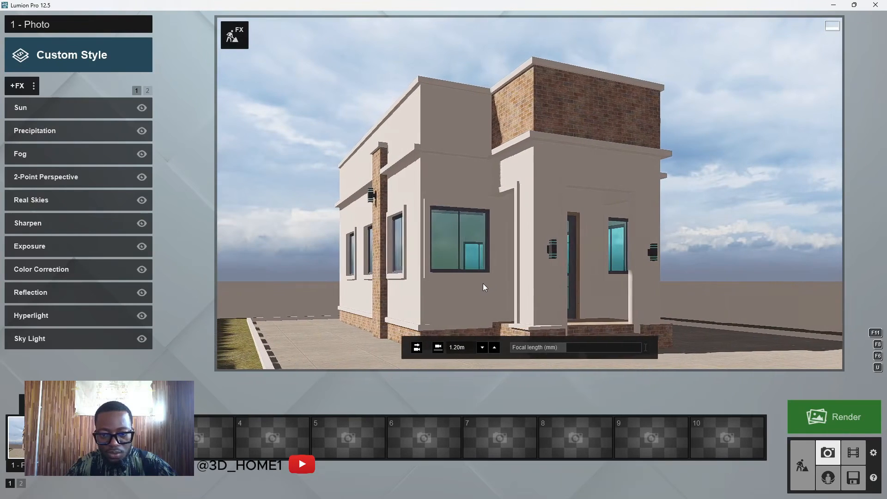
right_click_drag(483, 284, 484, 288)
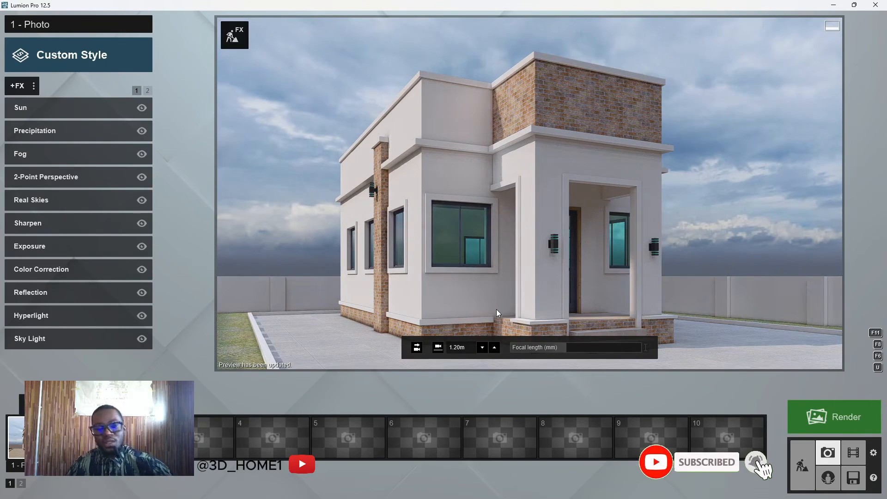
key("ctrl+1")
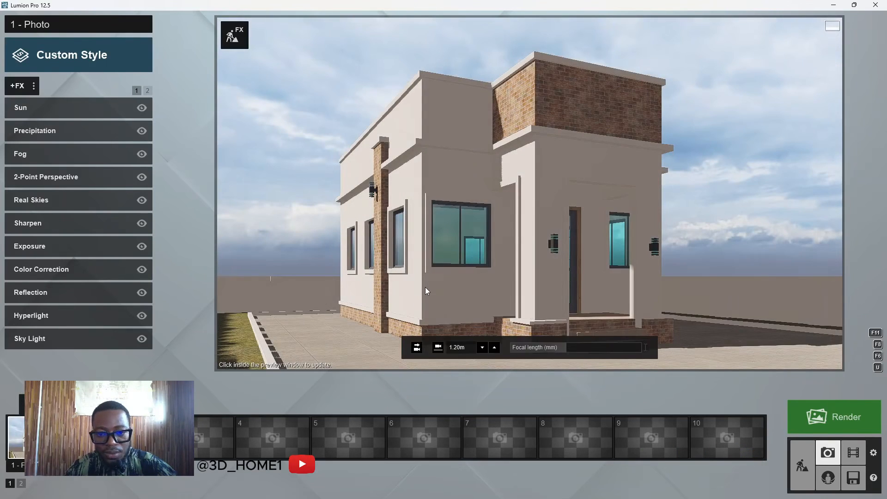
left_click(425, 287)
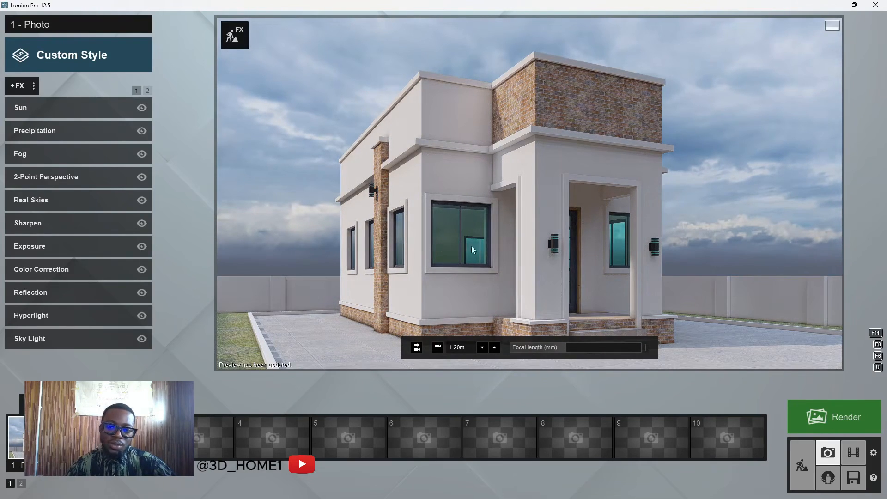
Return to Build mode and replace the hall's Glass _ Blue window material with the standard Glass material.
left_click(802, 463)
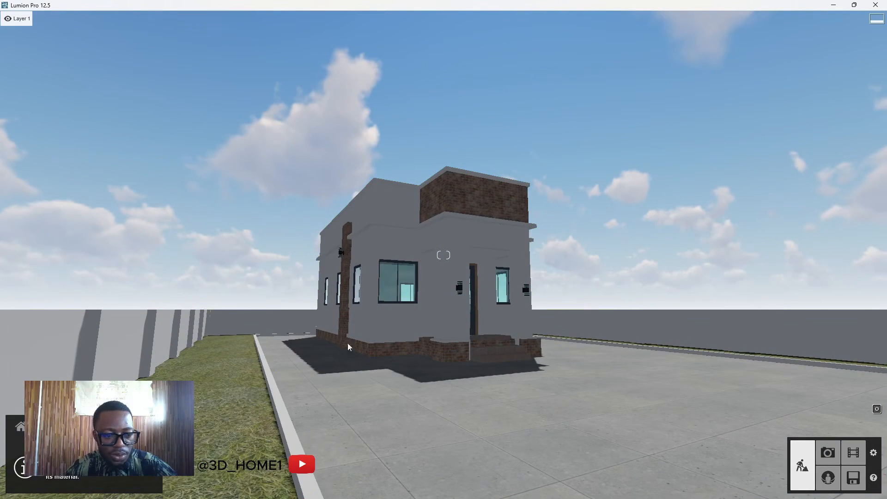
left_click(387, 271)
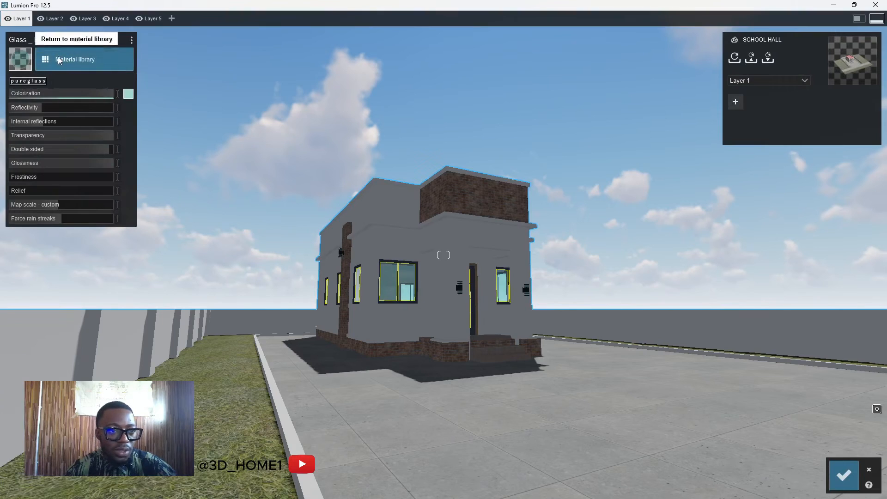
left_click(84, 59)
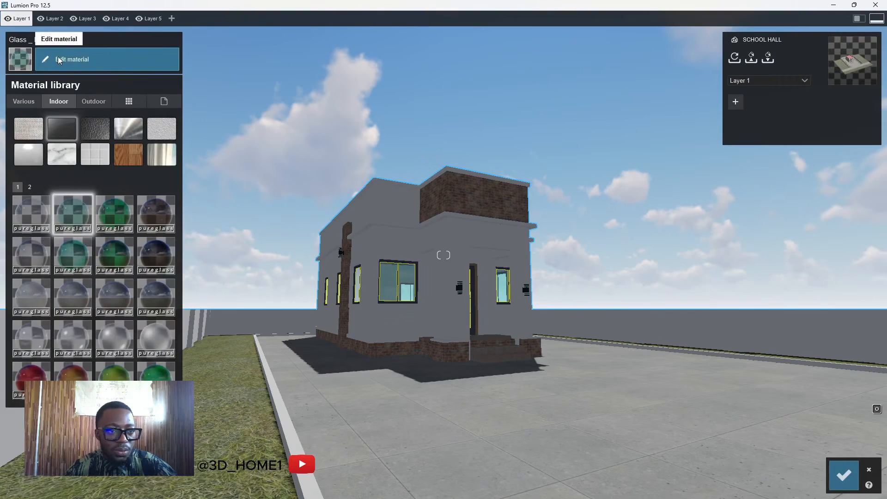
left_click(127, 105)
left_click(169, 102)
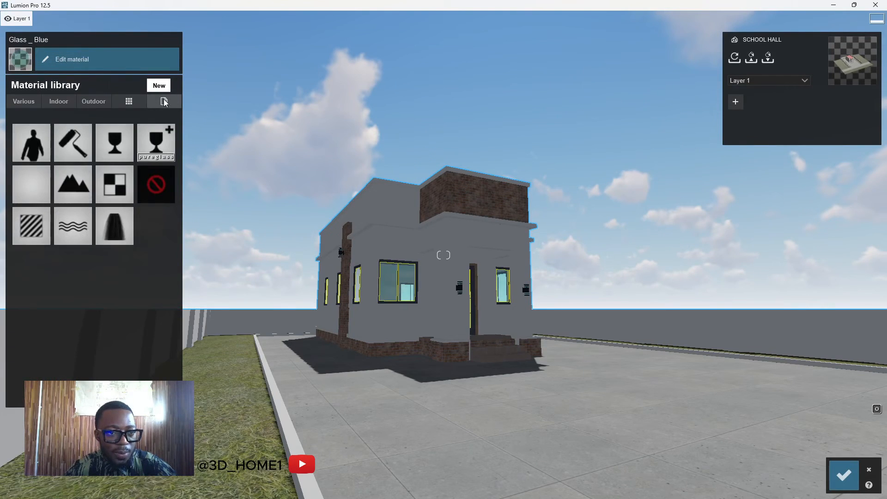
left_click(115, 137)
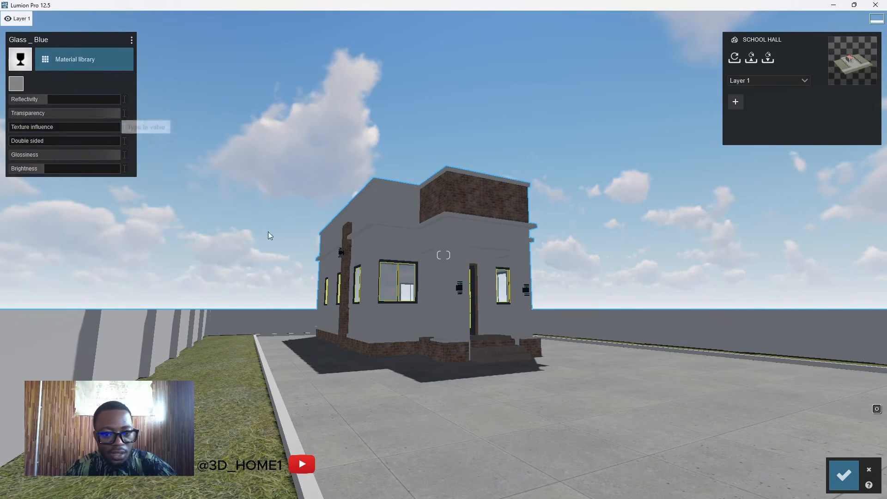
Raise the window glass's reflectivity to somewhat over half of its range and lower its transparency to nearly zero.
scroll(384, 280, "up", 2)
scroll(359, 282, "up", 3)
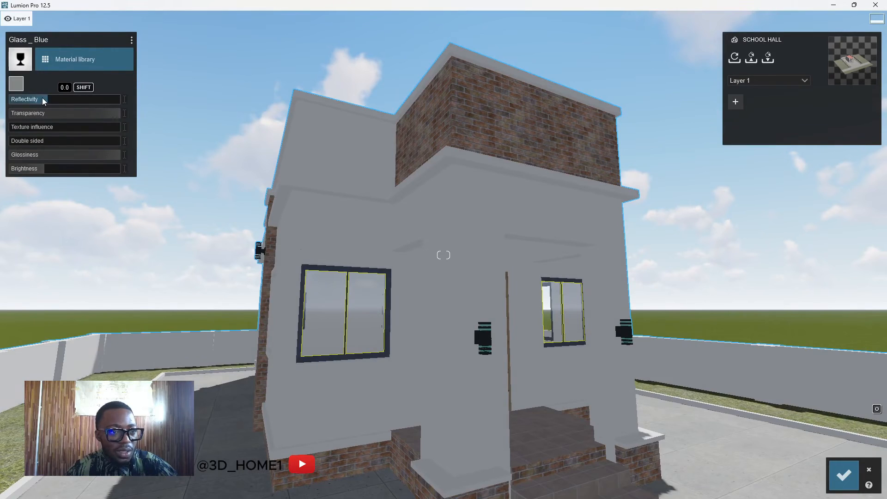
left_click_drag(44, 98, 63, 99)
left_click_drag(115, 113, 48, 117)
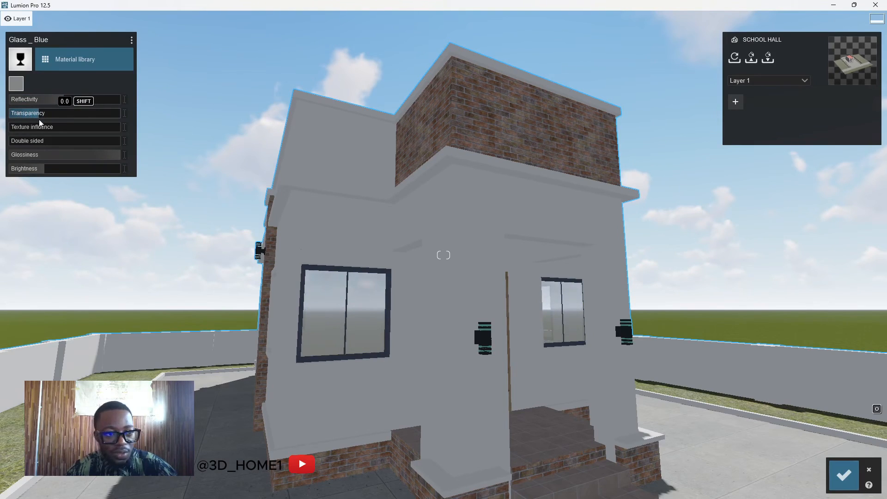
left_click_drag(19, 116, 67, 99)
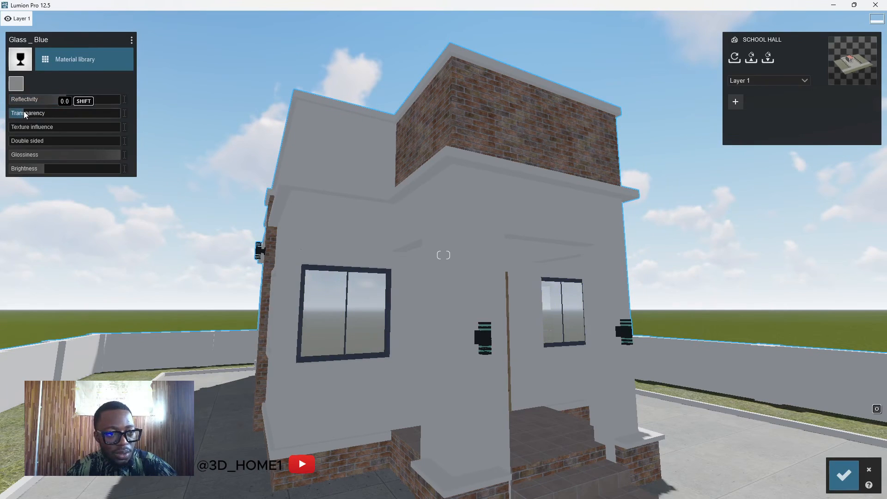
left_click_drag(22, 112, 20, 112)
key("s")
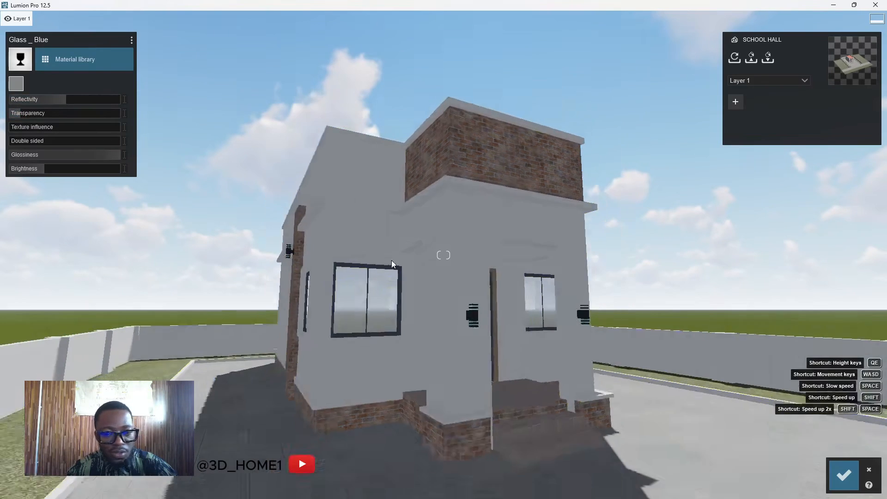
right_click_drag(343, 259, 282, 245)
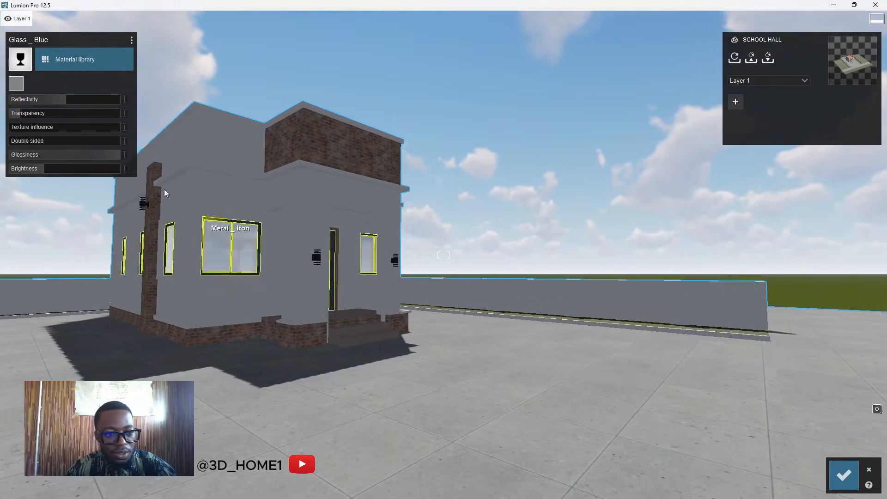
left_click_drag(72, 105, 51, 112)
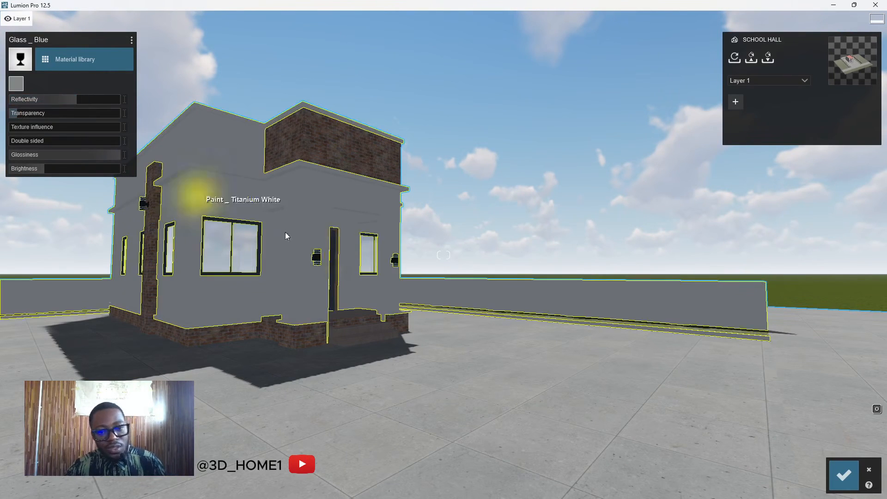
Assign the first indoor metal from the material library to the Metal _ Iron window and door frames.
key("w")
key("d")
right_click_drag(323, 244, 281, 251)
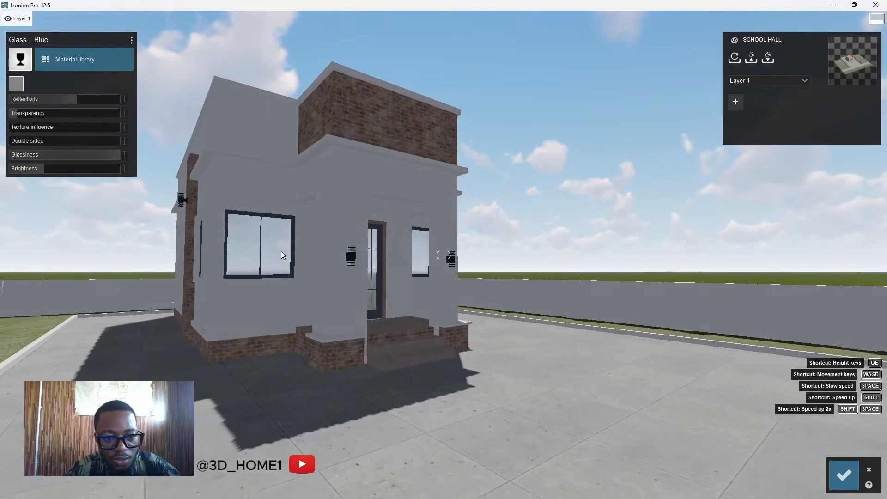
key("w")
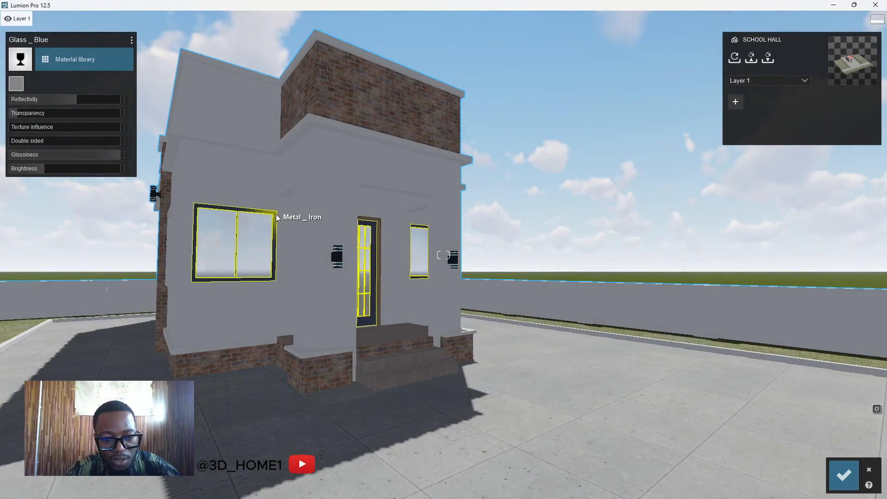
left_click(276, 217)
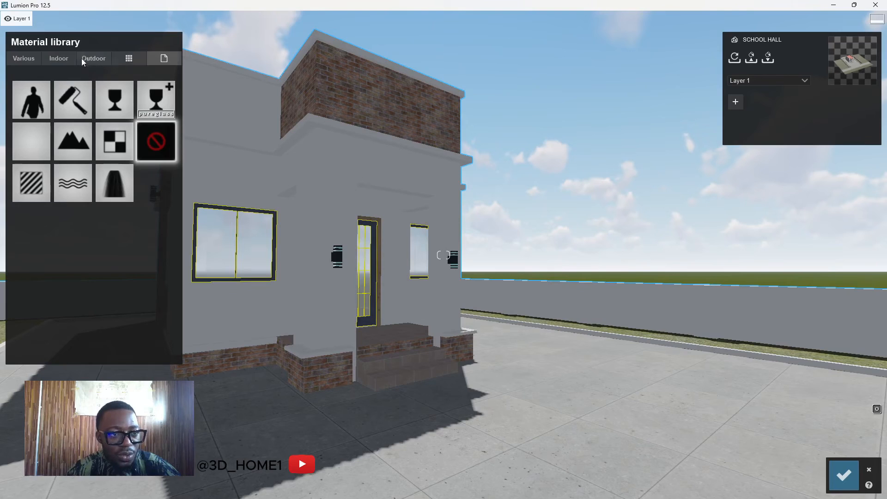
left_click(59, 57)
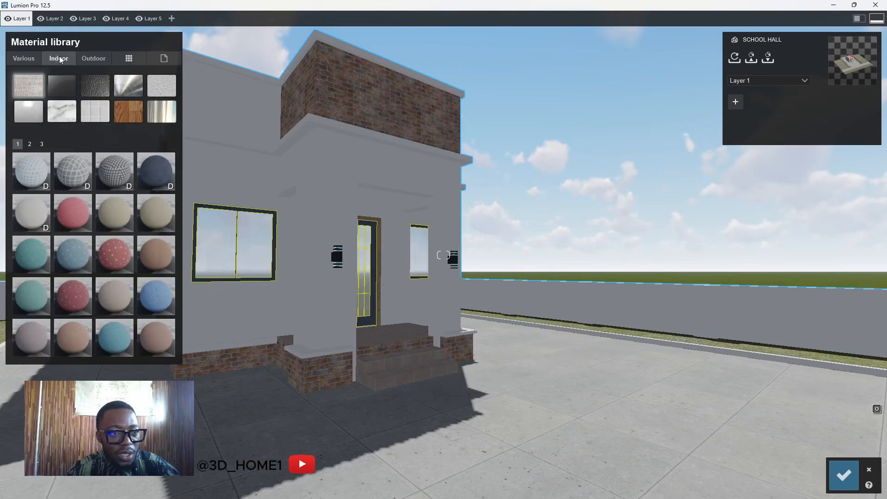
left_click(122, 82)
left_click(29, 173)
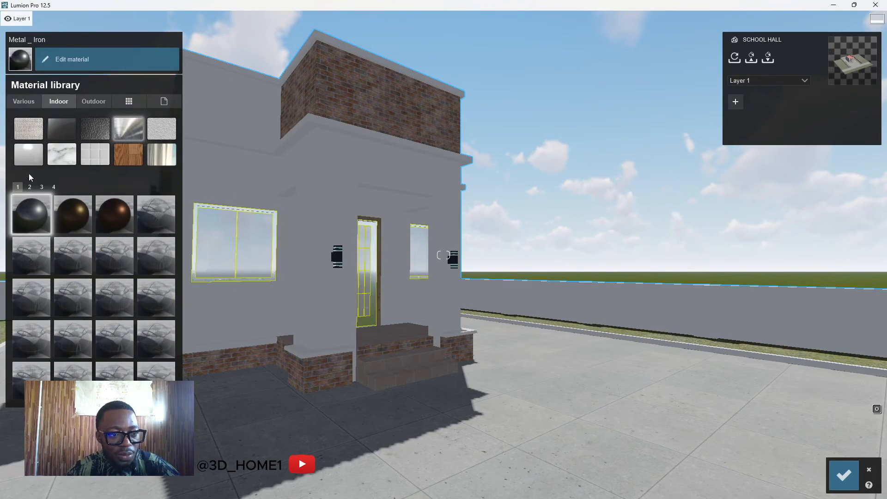
Tint the frame metal black with colorization at about half strength and save the material changes.
left_click(75, 59)
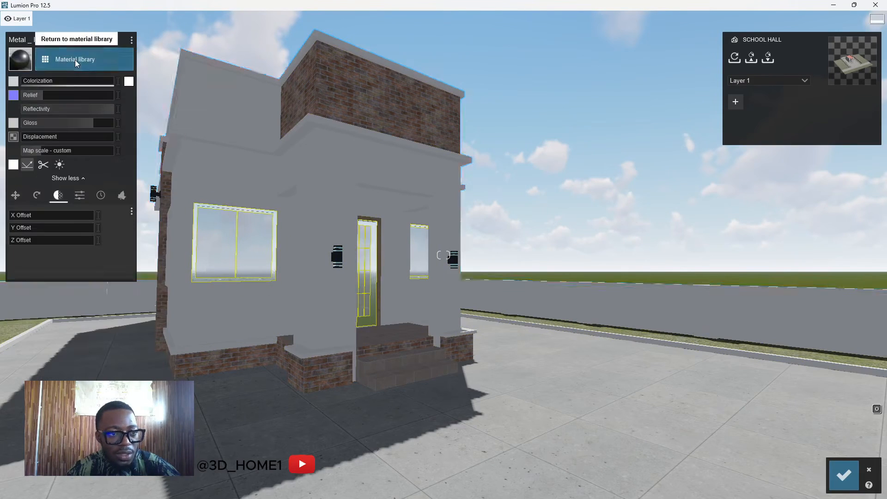
left_click(129, 81)
left_click_drag(165, 84, 145, 126)
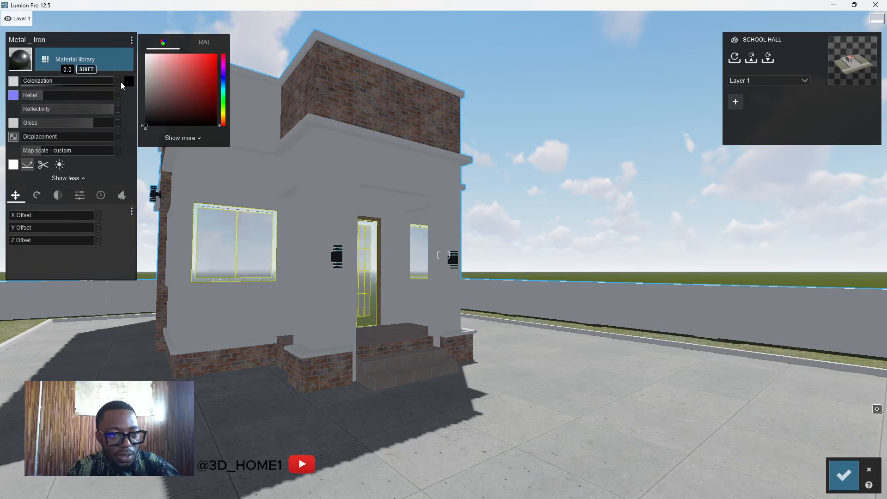
left_click(26, 80)
left_click_drag(35, 80, 66, 82)
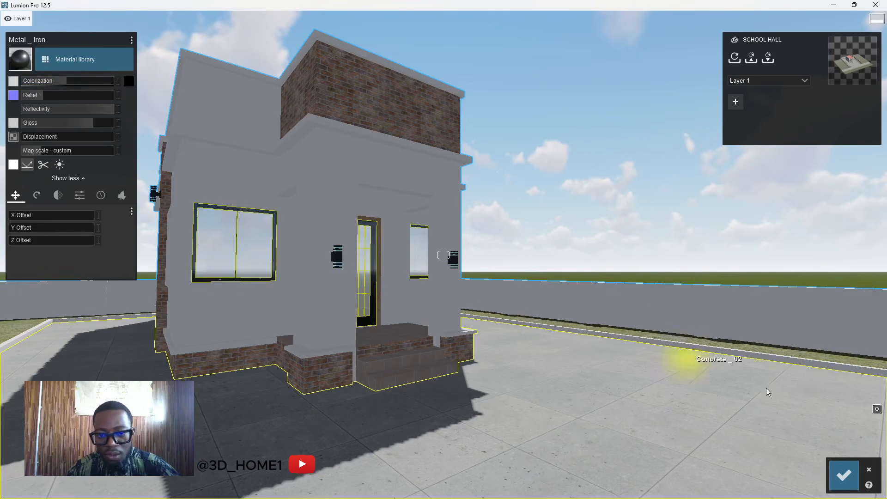
left_click(835, 475)
Apply the custom material PLATER 1 to the hall's Paint _ Titanium White walls.
right_click_drag(512, 325, 369, 337)
right_click_drag(443, 255, 545, 252)
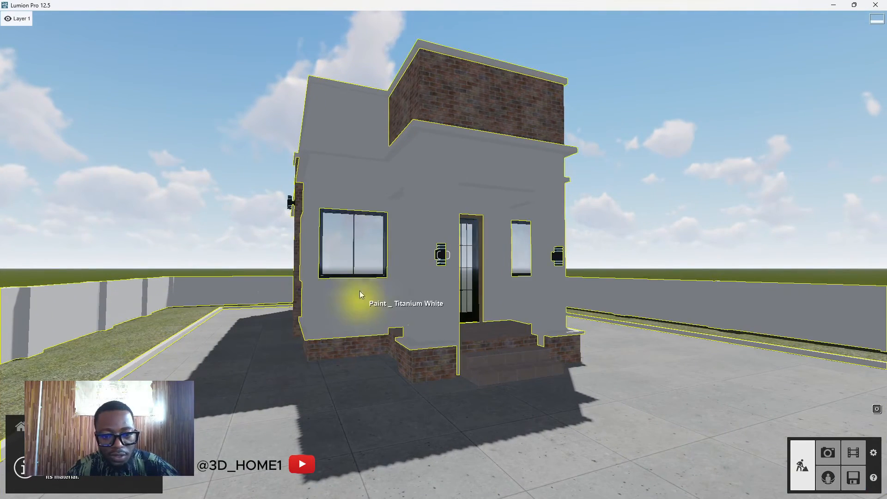
left_click(431, 154)
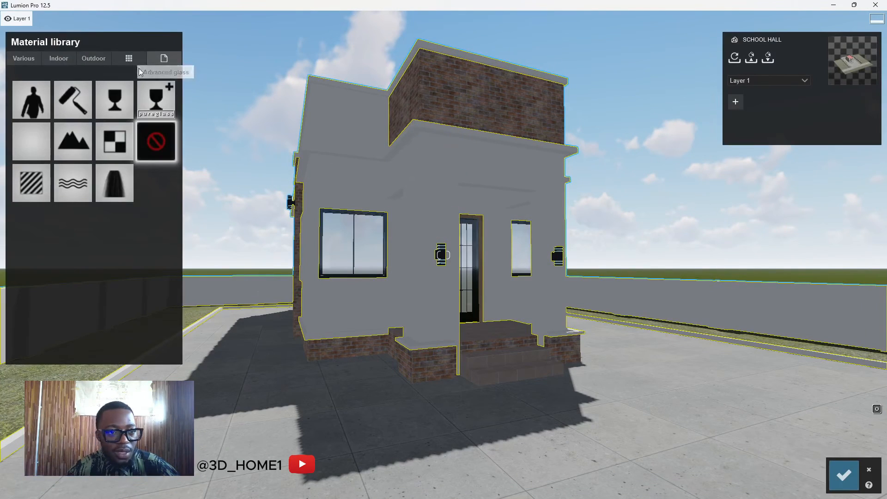
left_click(129, 58)
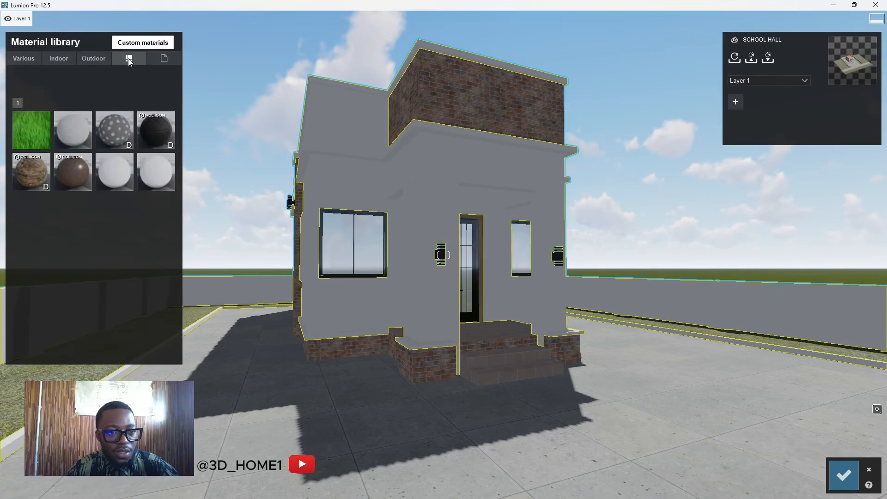
left_click(114, 176)
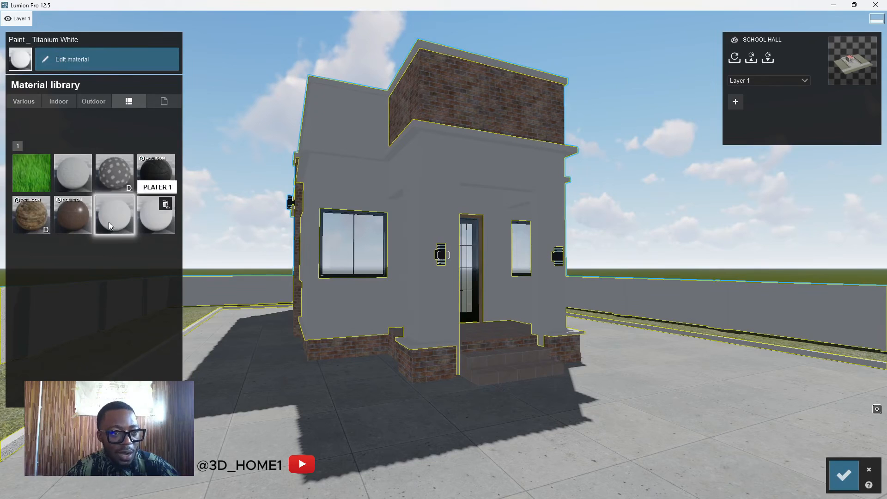
Replace the Paint _ Titanium White wall material with the third outdoor plaster from the material library.
left_click(96, 100)
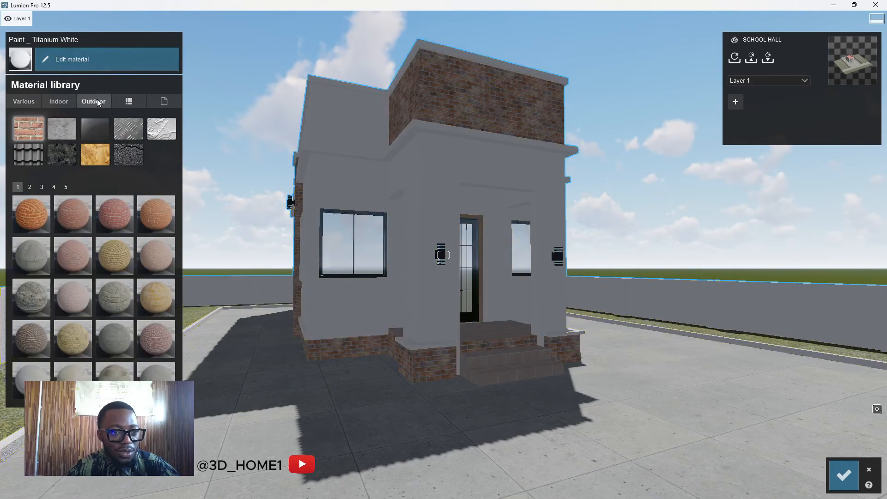
left_click(161, 128)
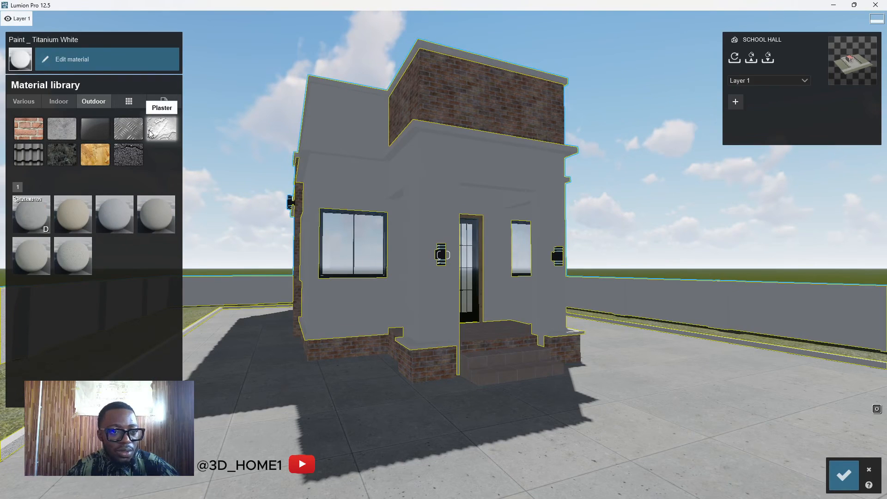
left_click(69, 254)
left_click(121, 207)
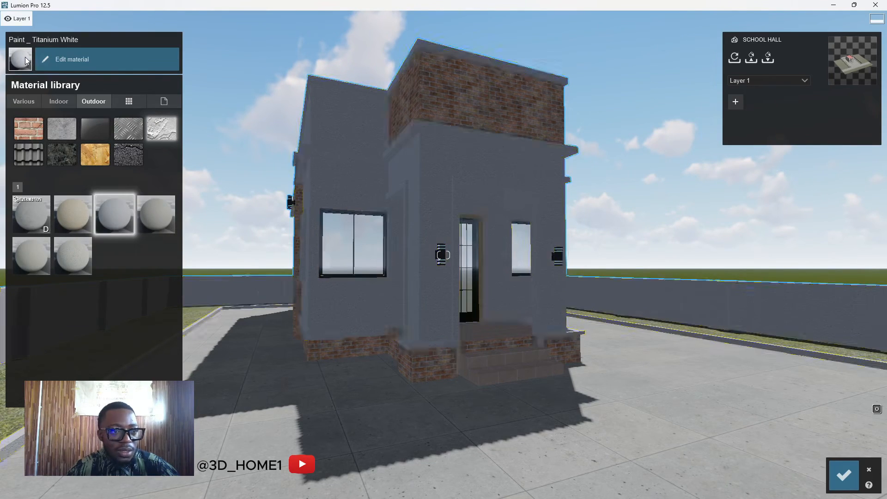
Tint the wall plaster white at full colorization and set its map scale to about 4.1.
left_click(86, 65)
left_click(129, 82)
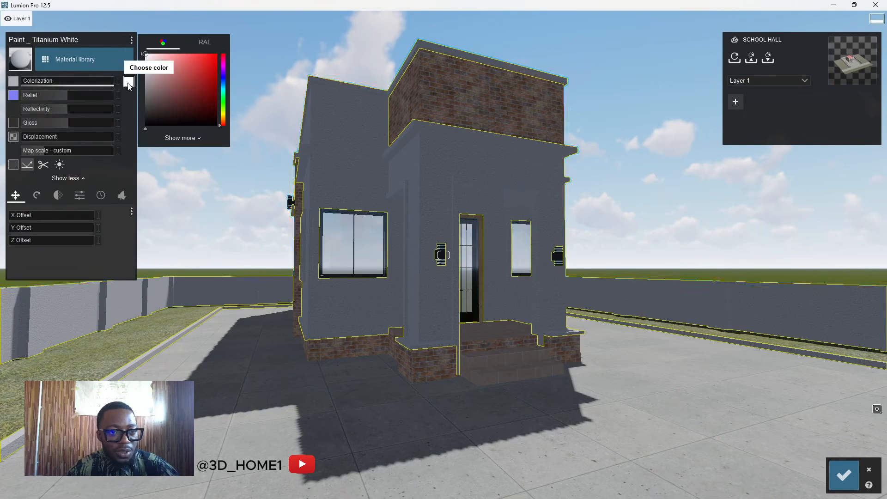
left_click_drag(32, 81, 119, 84)
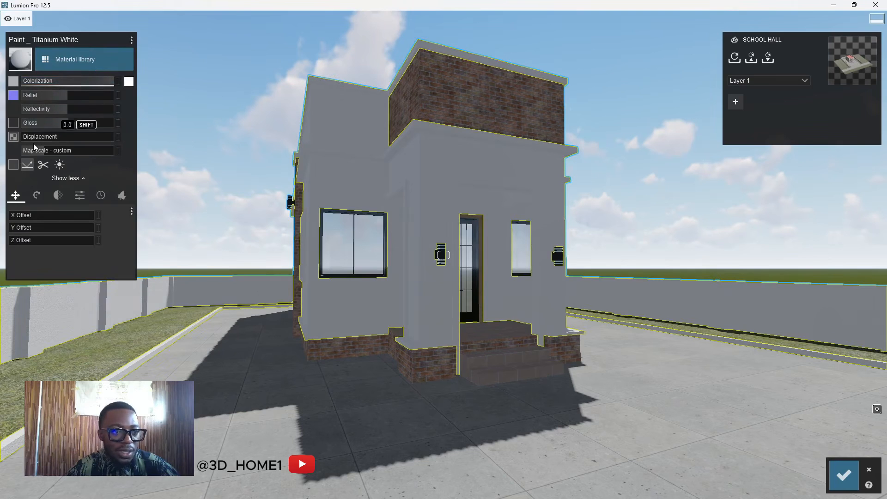
mouse_move(44, 151)
left_mouse_down()
mouse_move(81, 151)
mouse_move(46, 153)
left_mouse_up()
scroll(391, 192, "up", 5)
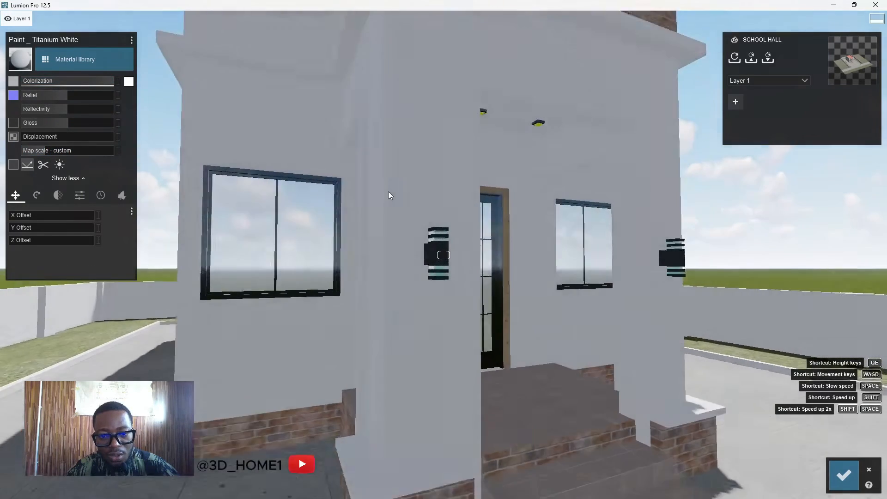
mouse_move(42, 150)
left_mouse_down()
mouse_move(18, 152)
mouse_move(71, 151)
mouse_move(46, 153)
left_mouse_up()
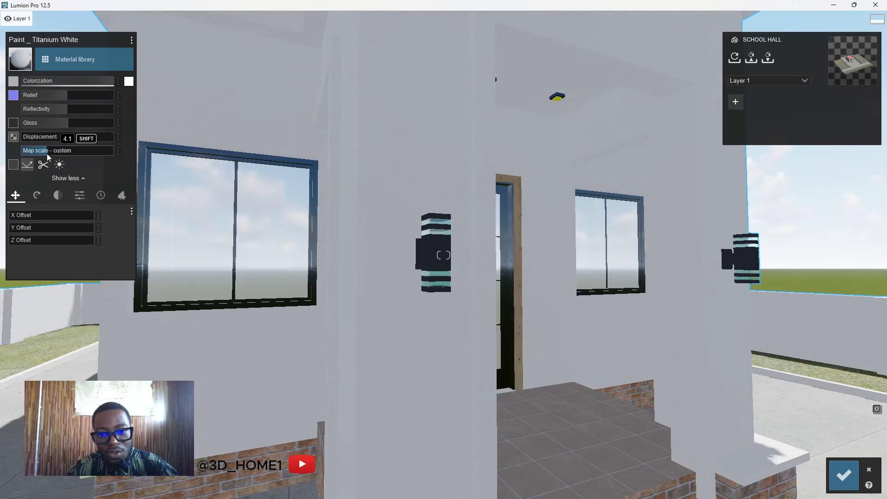
scroll(471, 222, "down", 8)
left_click(429, 223)
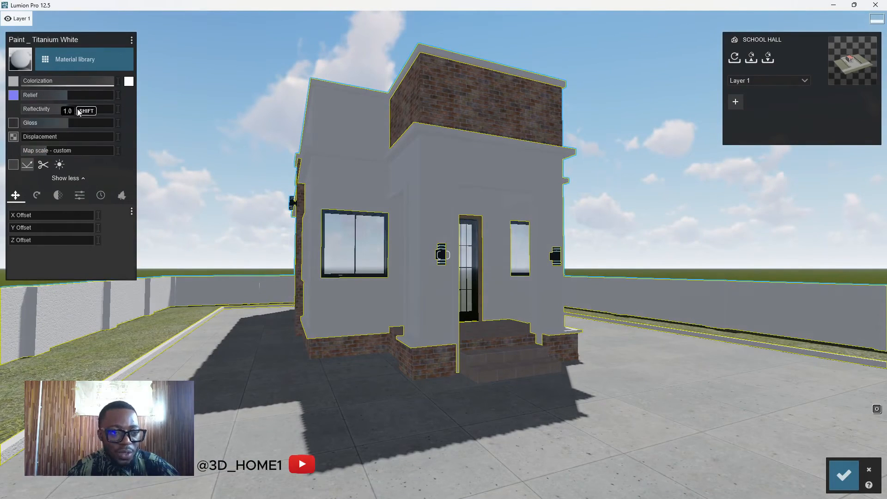
Save the edited wall plaster to the custom materials as wwwww and leave the material editor.
left_click(132, 40)
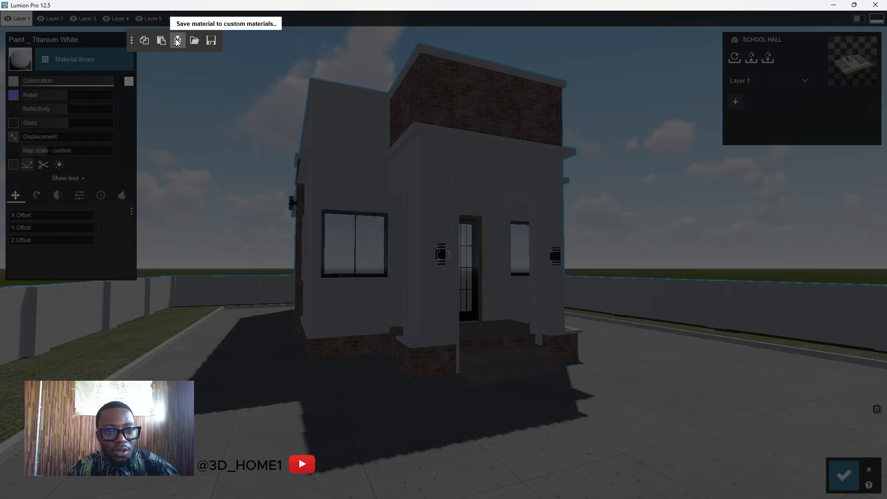
left_click(178, 41)
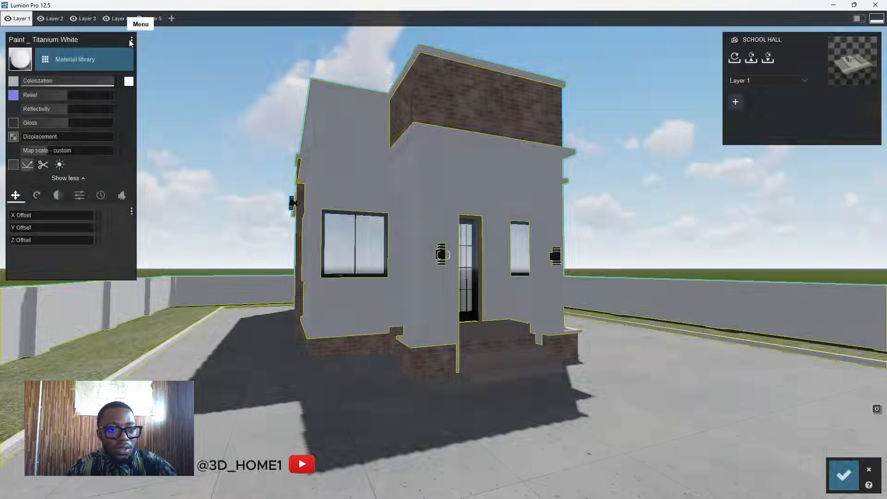
left_click(130, 40)
left_click(78, 58)
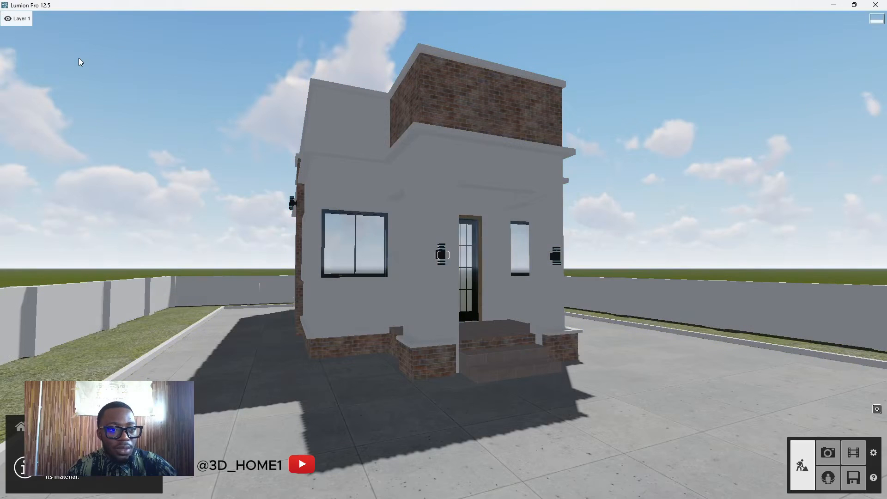
Assign the custom material PLATER 1 to the Paint _ Titanium White walls and save the material changes.
left_click(317, 188)
left_click(128, 59)
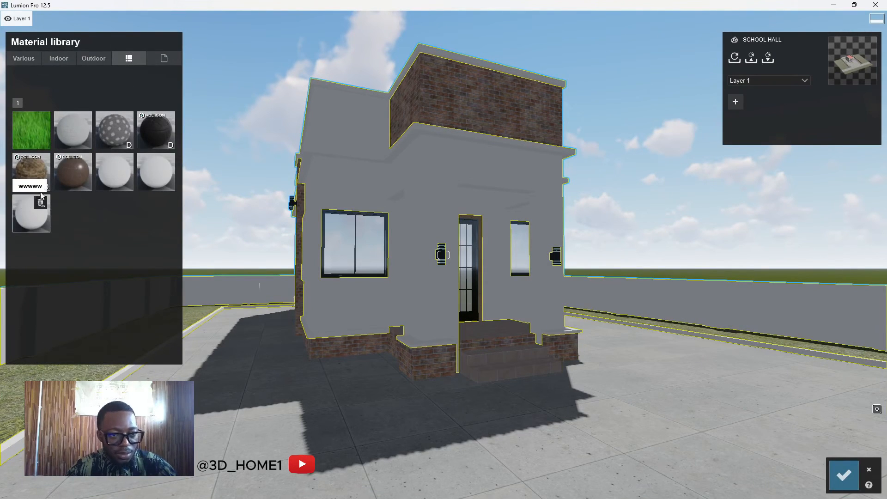
left_click(115, 173)
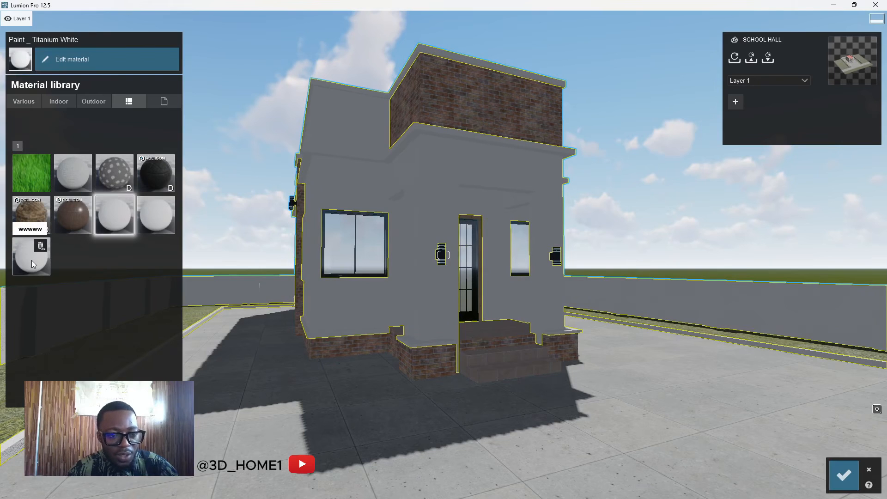
scroll(412, 184, "up", 5)
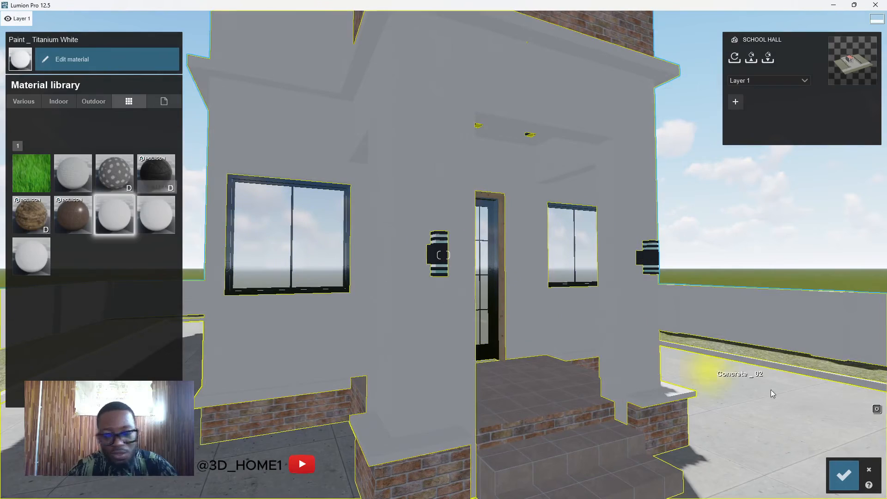
left_click(850, 476)
Examine the front walls and the brick plinth beside the entrance steps from different distances.
scroll(418, 387, "down", 3)
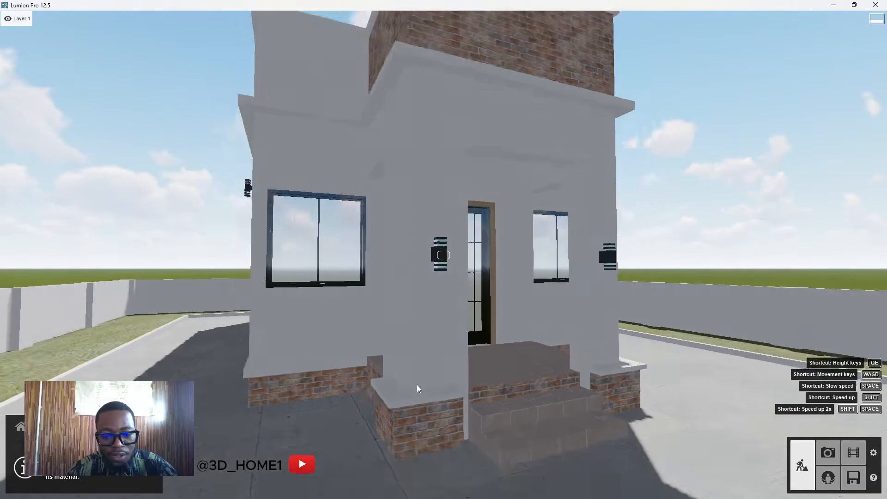
scroll(420, 394, "up", 5)
scroll(420, 395, "down", 5)
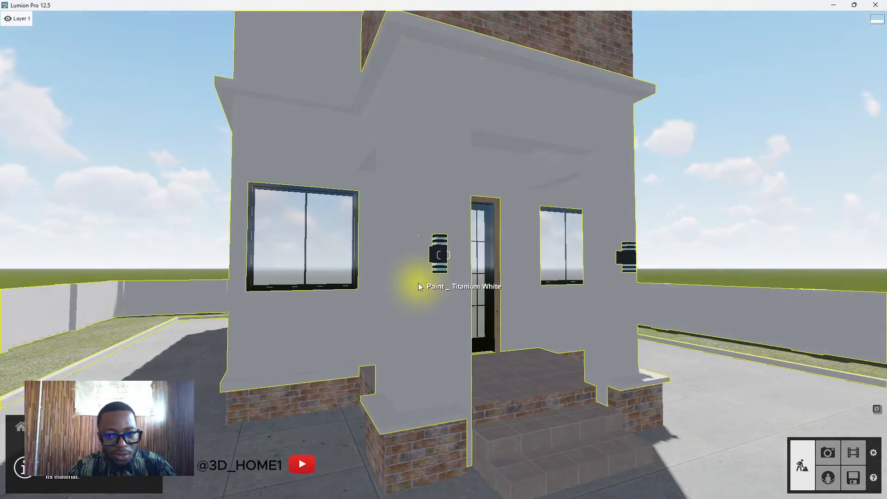
scroll(419, 296, "down", 5)
scroll(461, 241, "up", 5)
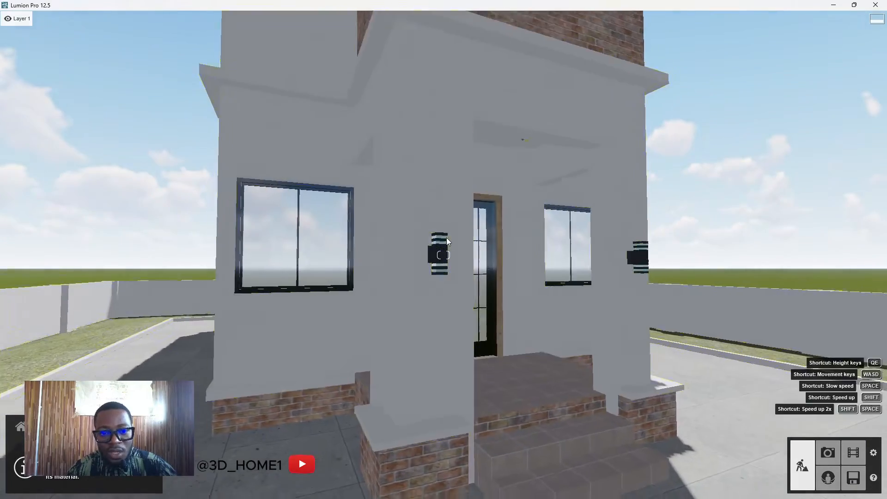
scroll(420, 425, "up", 4)
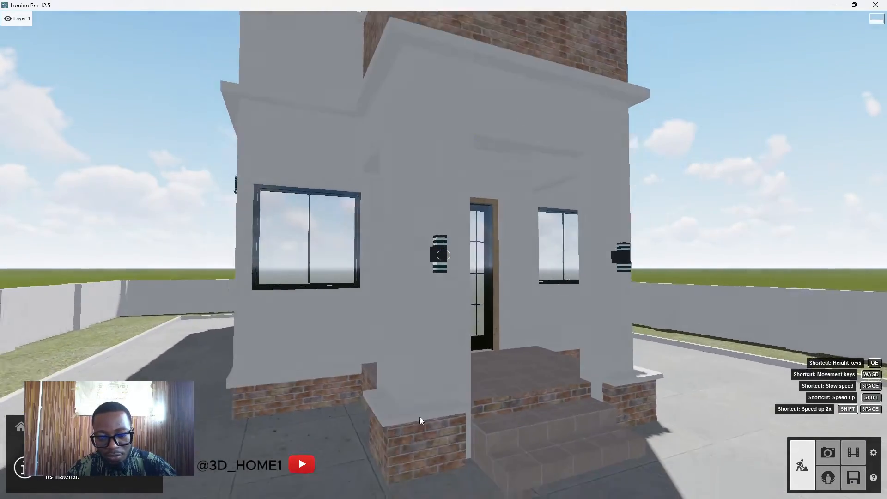
scroll(420, 375, "down", 3)
scroll(418, 307, "up", 5)
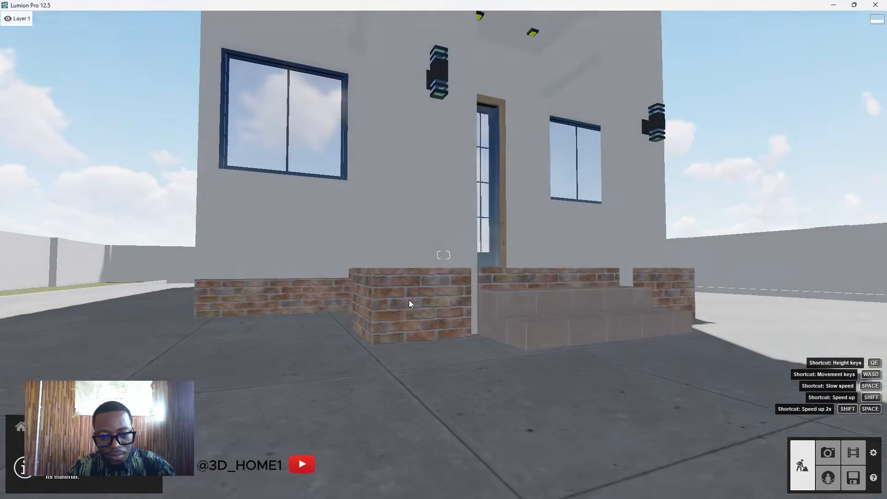
scroll(393, 312, "up", 3)
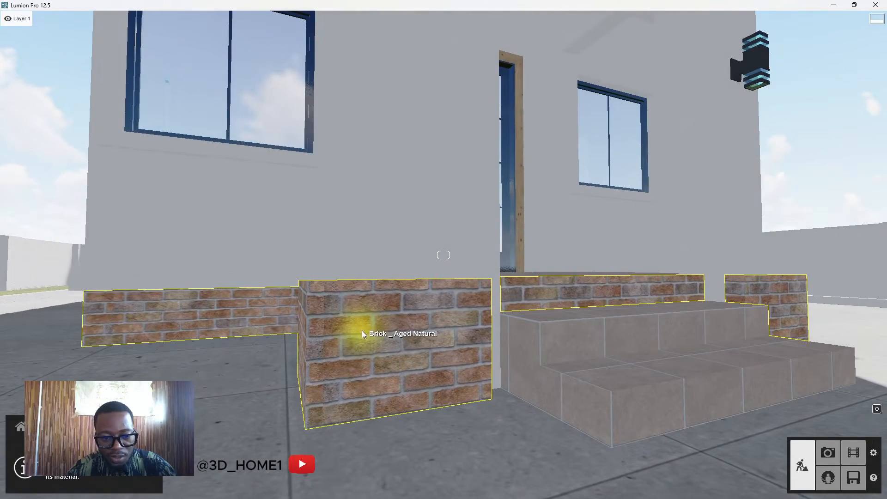
Give the Brick _ Aged Natural plinth the Standard material, with relief at about four-fifths and reflectivity nearly zero.
left_click(354, 343)
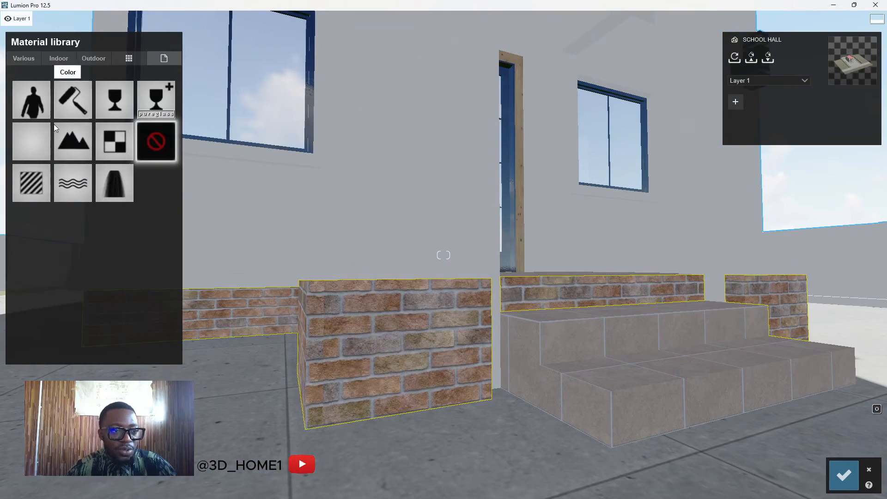
left_click(32, 185)
left_click_drag(55, 95, 86, 95)
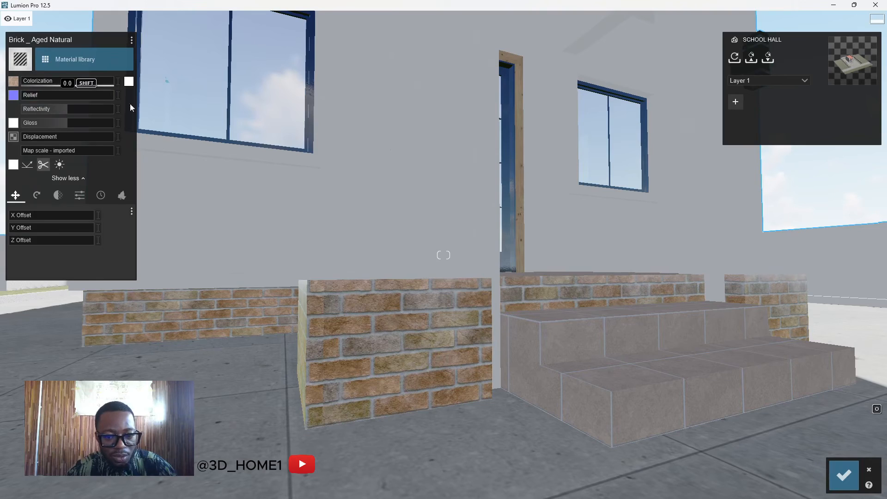
mouse_move(98, 96)
left_mouse_down()
mouse_move(4, 109)
mouse_move(163, 111)
mouse_move(24, 110)
left_mouse_up()
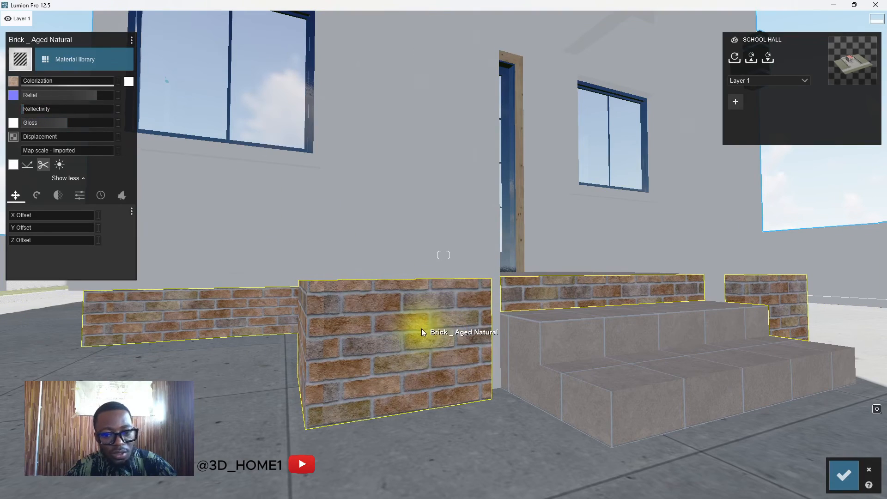
Try the outdoor brick material Bricks 001 1024 on the Brick _ Aged Natural surfaces and check it from a distance.
left_click(53, 59)
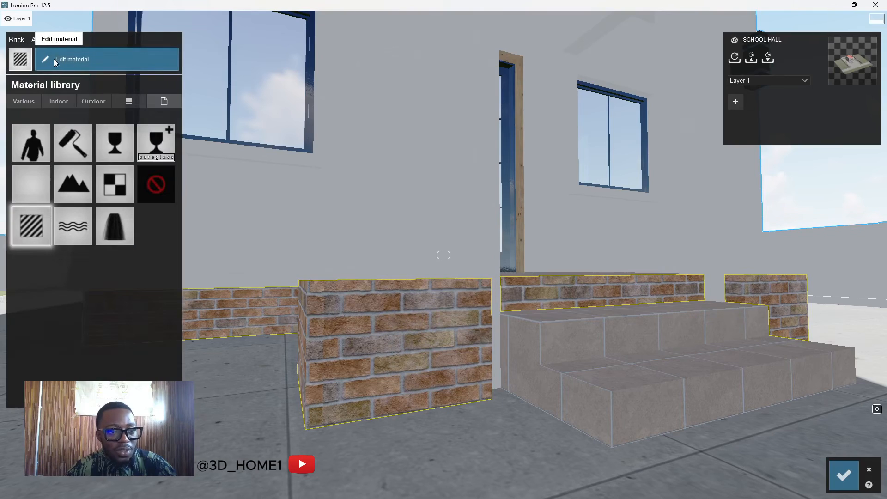
left_click(91, 104)
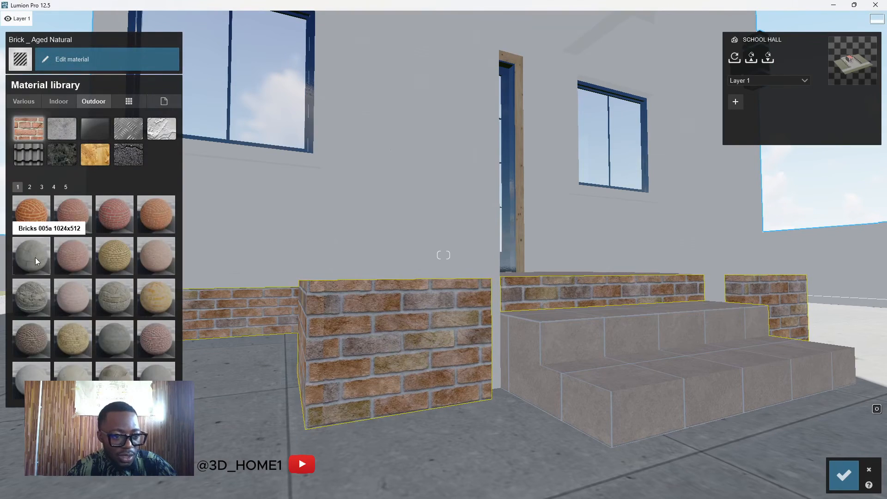
left_click(22, 214)
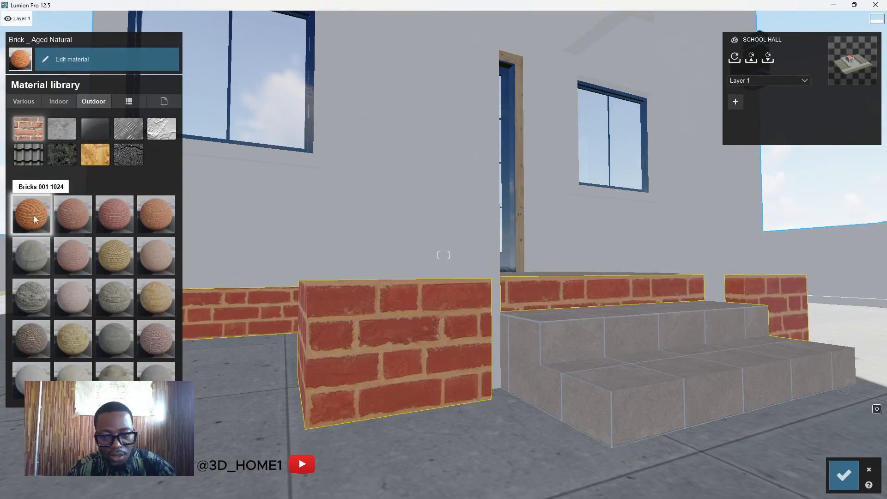
scroll(479, 379, "down", 4)
scroll(542, 393, "down", 3)
scroll(543, 392, "down", 2)
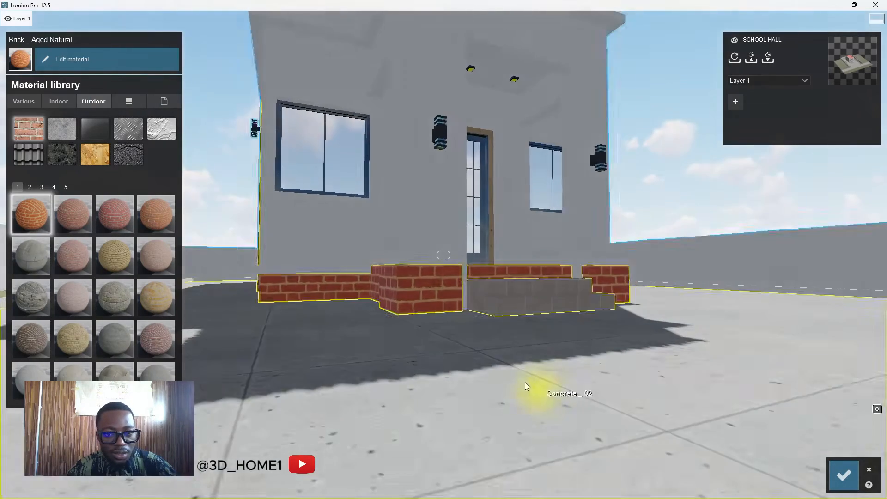
scroll(530, 385, "up", 4)
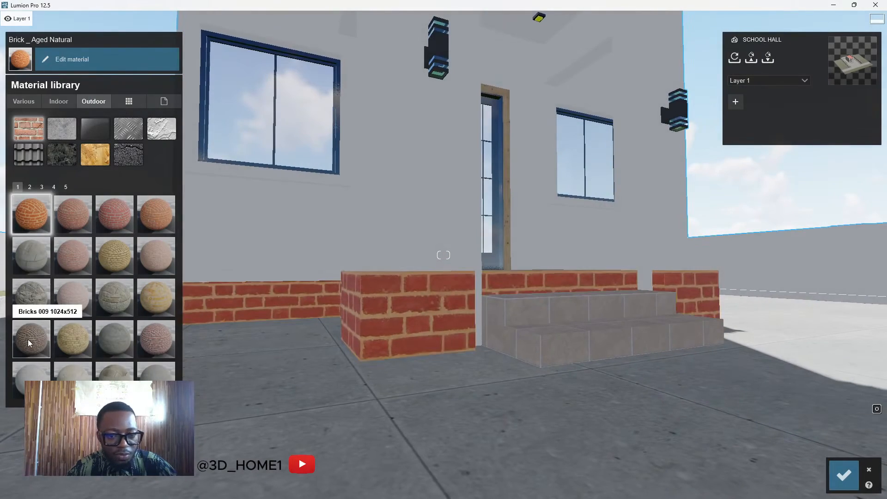
Assign the outdoor brick material Bricks 009 1024x512 to the Brick _ Aged Natural surfaces and review the facade.
left_click(28, 339)
scroll(488, 408, "down", 3)
scroll(488, 407, "down", 3)
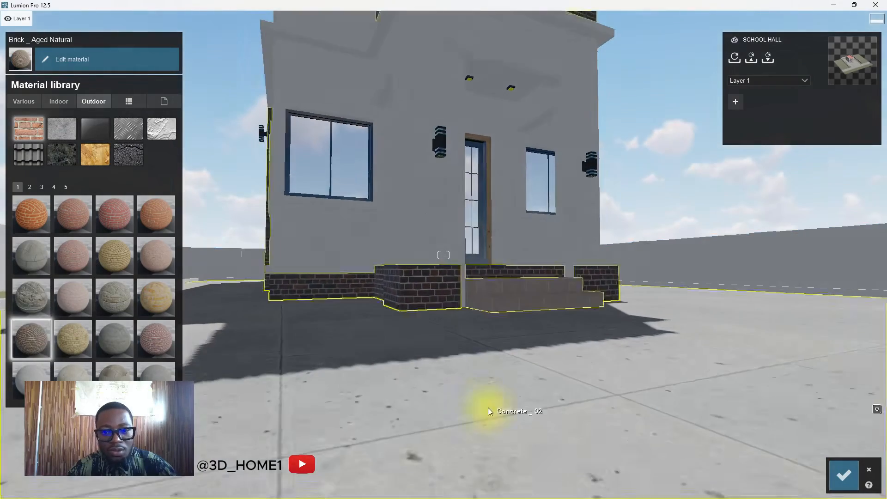
scroll(486, 448, "down", 3)
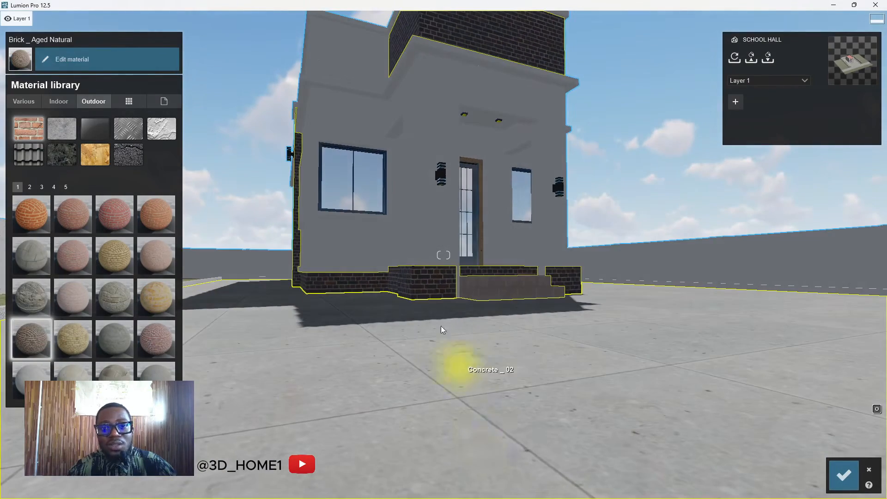
scroll(443, 329, "up", 6)
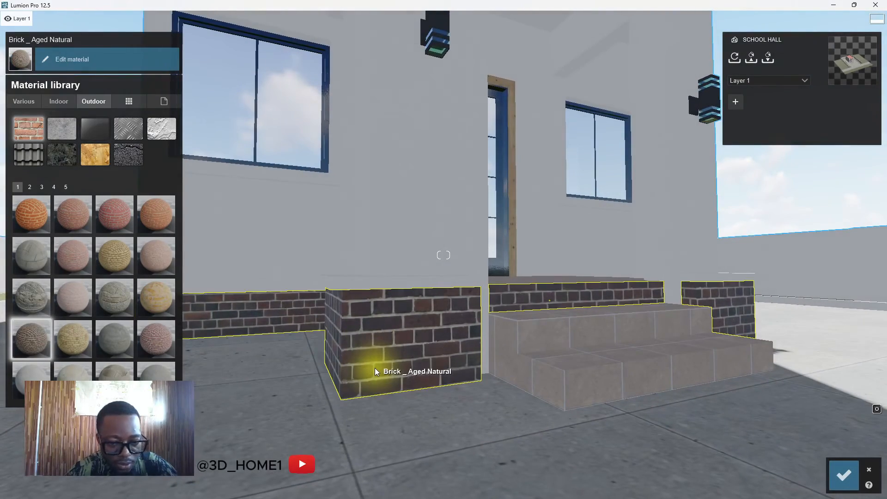
Try a redder outdoor brick material on the Brick _ Aged Natural surfaces from a distance, then reassign Bricks 009 1024x512.
left_click(140, 340)
scroll(537, 432, "down", 10)
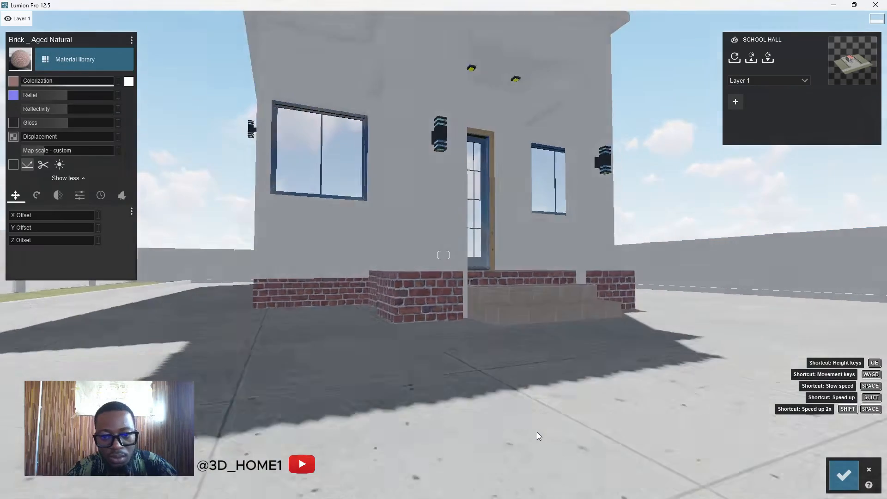
scroll(469, 355, "up", 8)
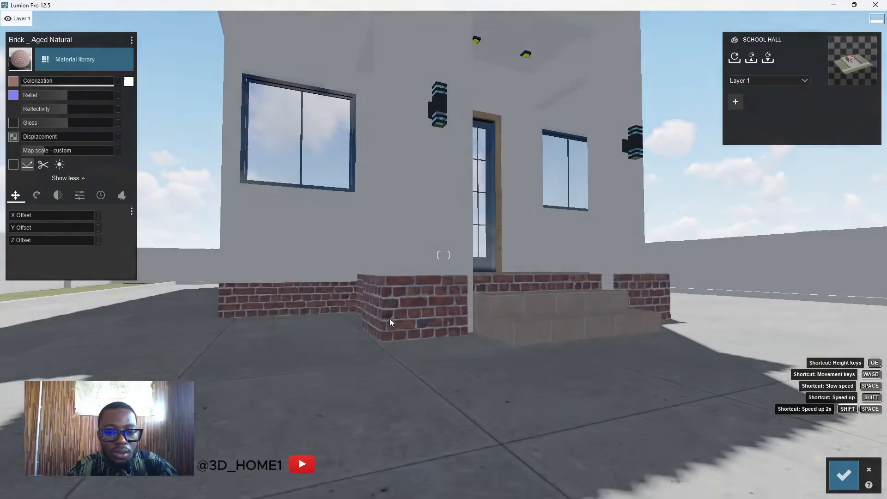
left_click(68, 60)
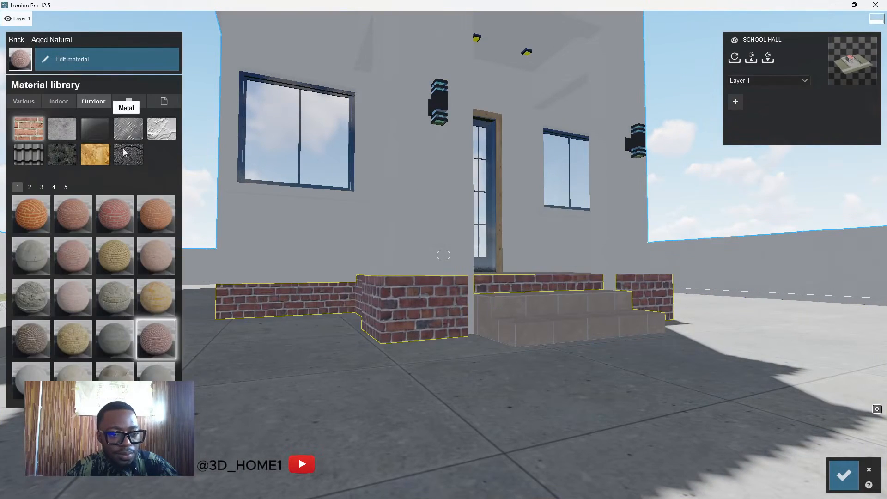
left_click(32, 347)
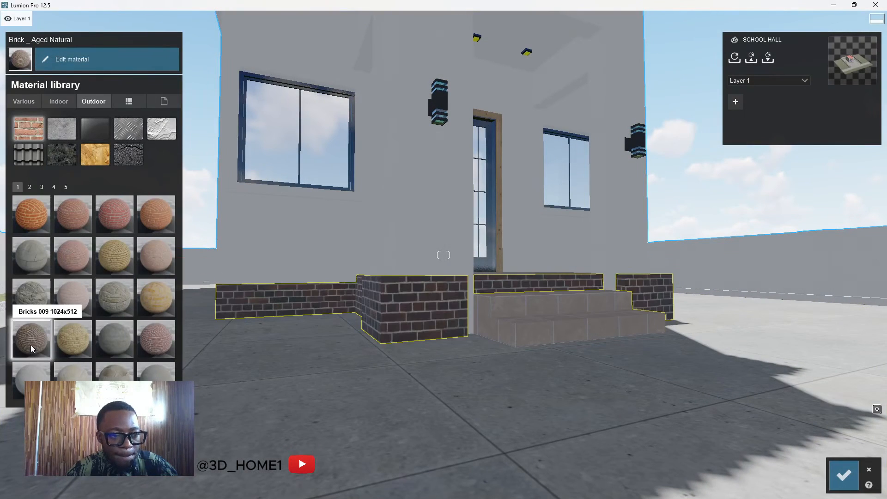
Assign a red Poliigon outdoor brick with displacement to the Brick _ Aged Natural surfaces and review it near and far.
left_click(30, 187)
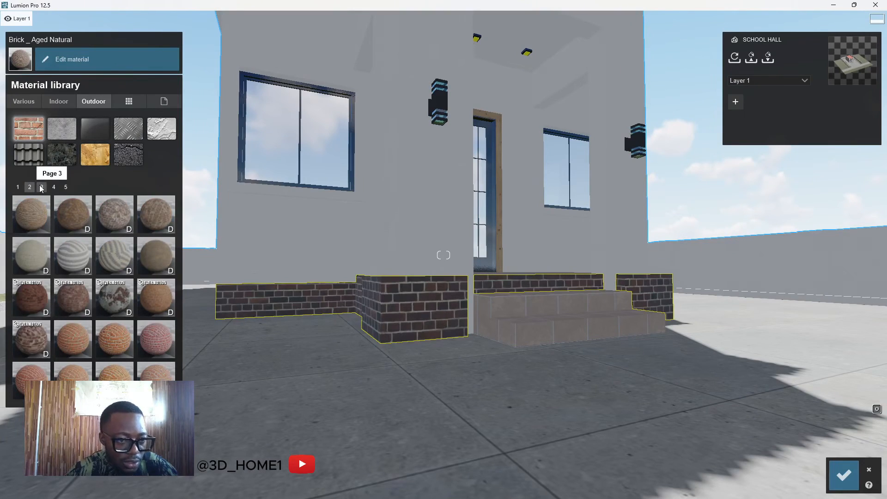
left_click(41, 187)
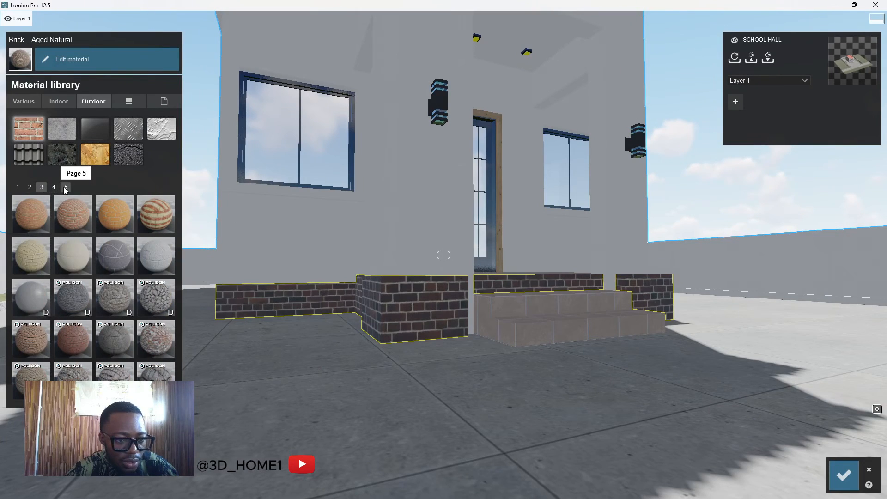
left_click(65, 188)
left_click(54, 187)
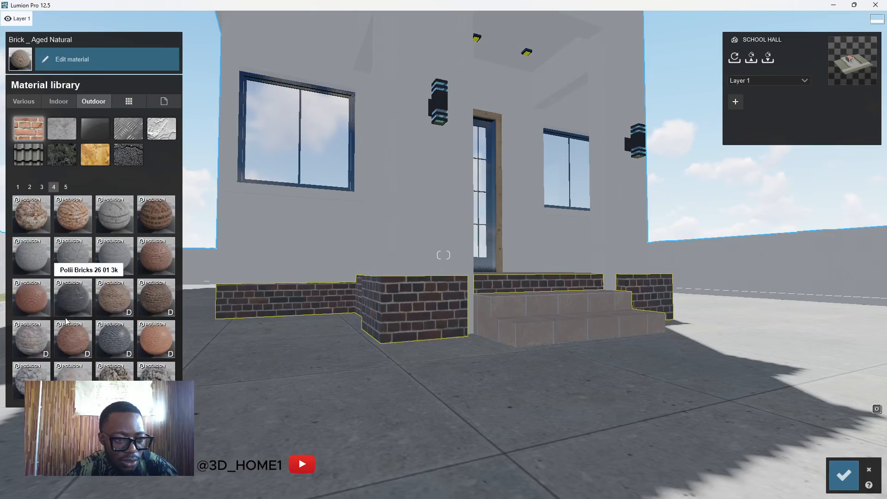
scroll(388, 340, "up", 10)
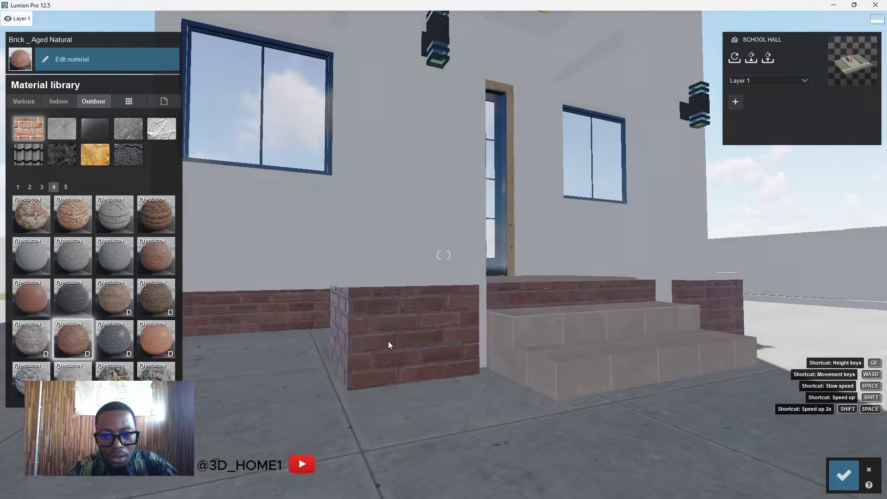
scroll(421, 358, "down", 15)
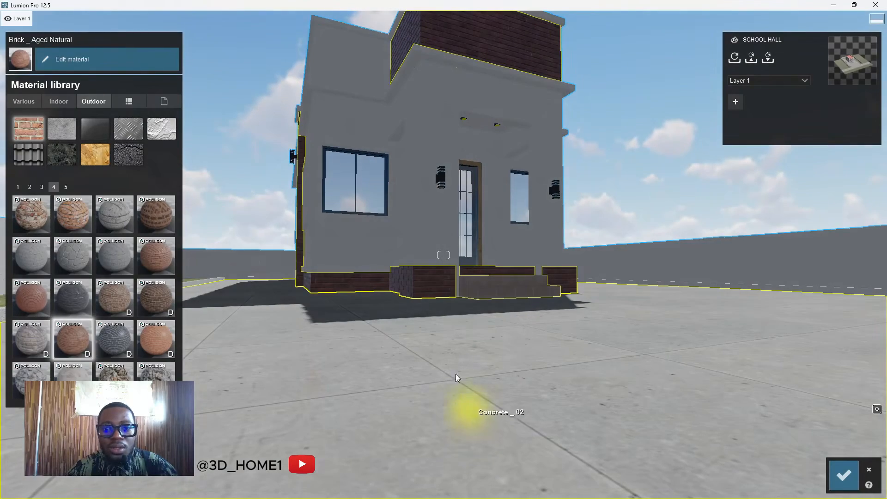
scroll(433, 300, "up", 10)
scroll(390, 325, "up", 10)
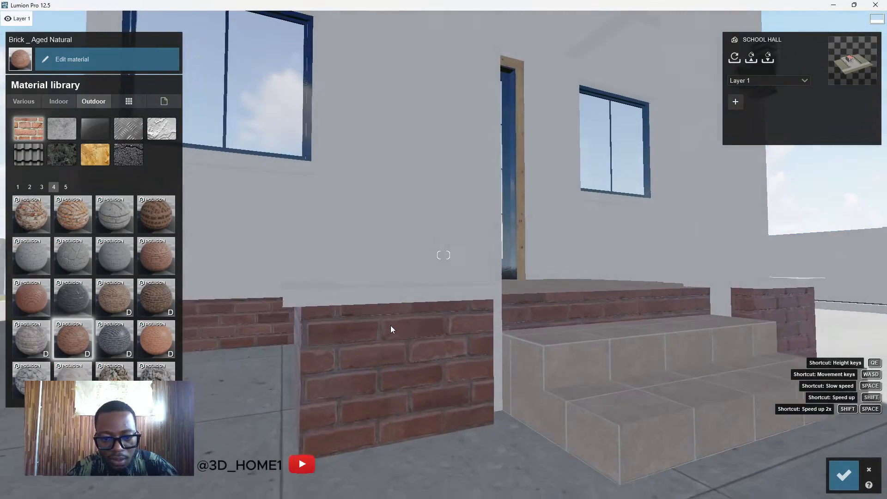
scroll(401, 349, "down", 5)
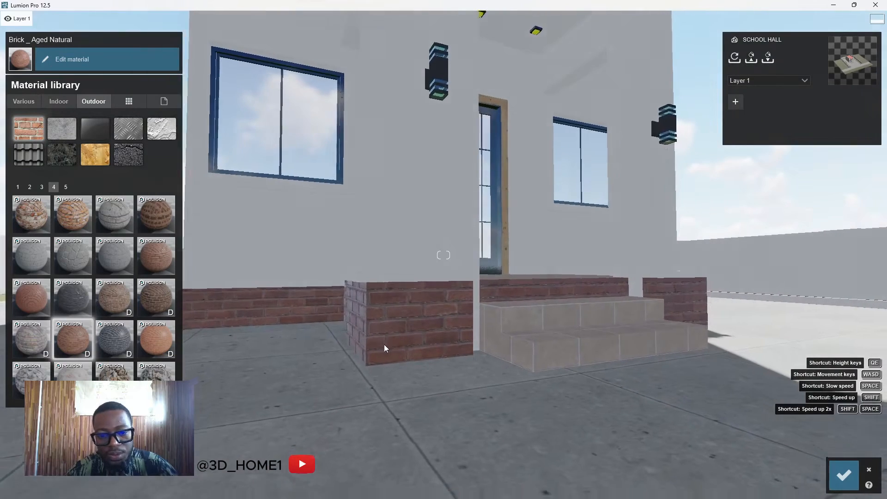
scroll(384, 345, "up", 3)
Compare the Brick _ Aged Natural material at zero relief, set its relief slightly above the middle, and review the facade.
left_click(367, 351)
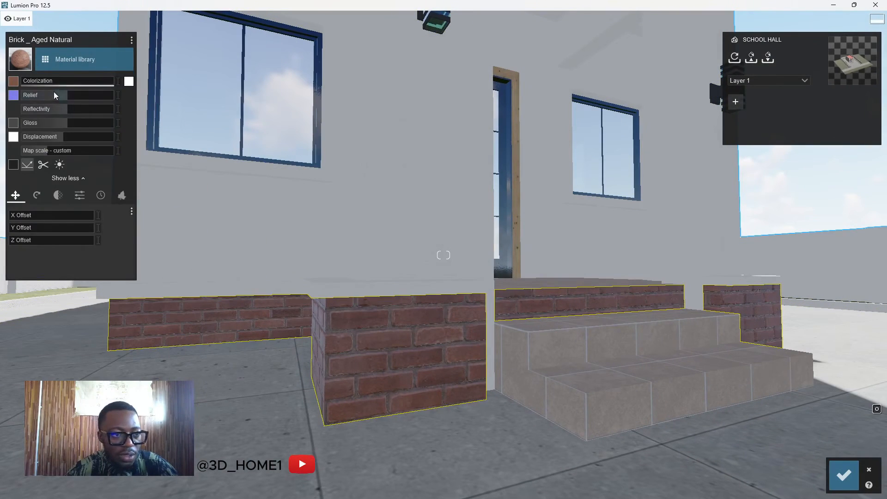
left_click_drag(67, 94, 0, 101)
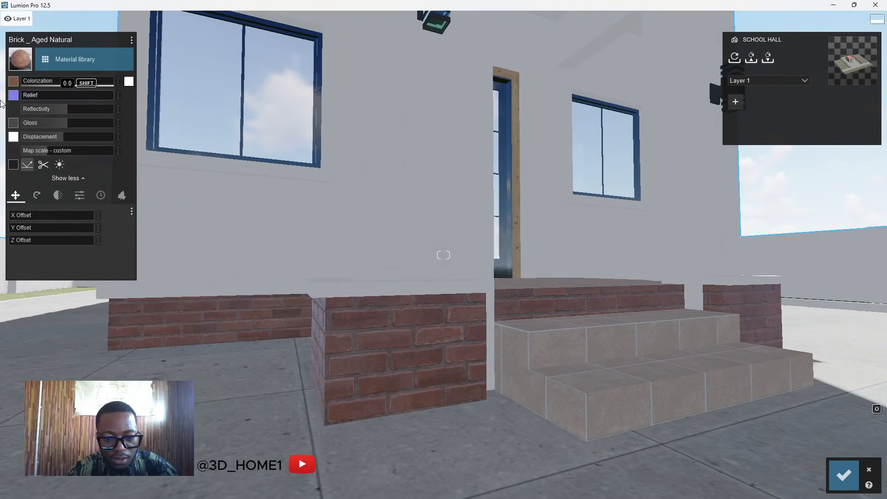
scroll(301, 391, "up", 3)
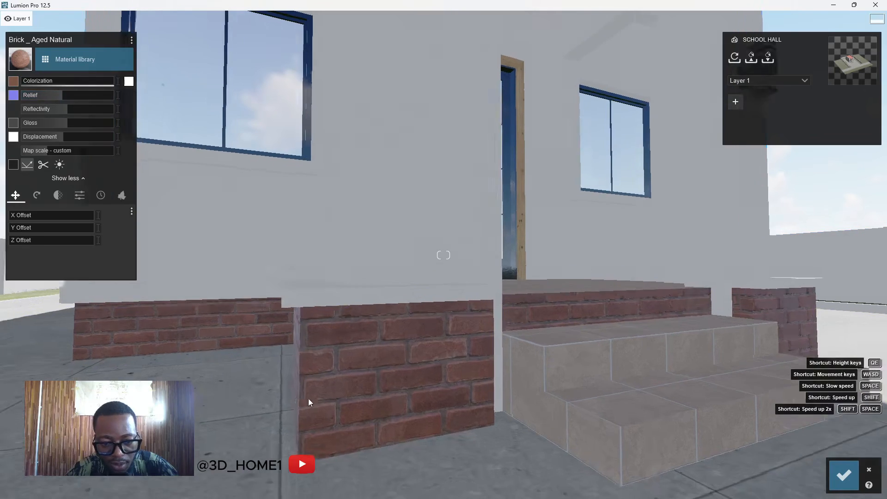
left_click_drag(58, 95, 6, 101)
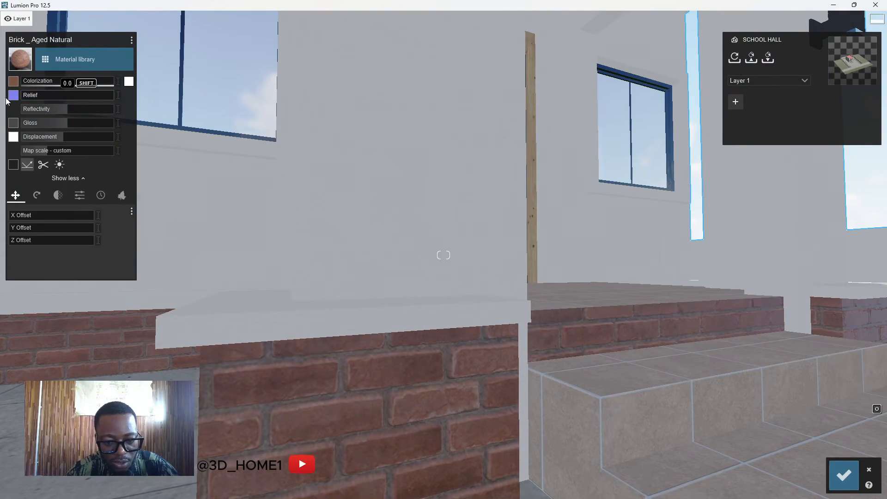
mouse_move(68, 97)
left_mouse_down()
mouse_move(95, 101)
mouse_move(75, 102)
left_mouse_up()
scroll(553, 254, "down", 8)
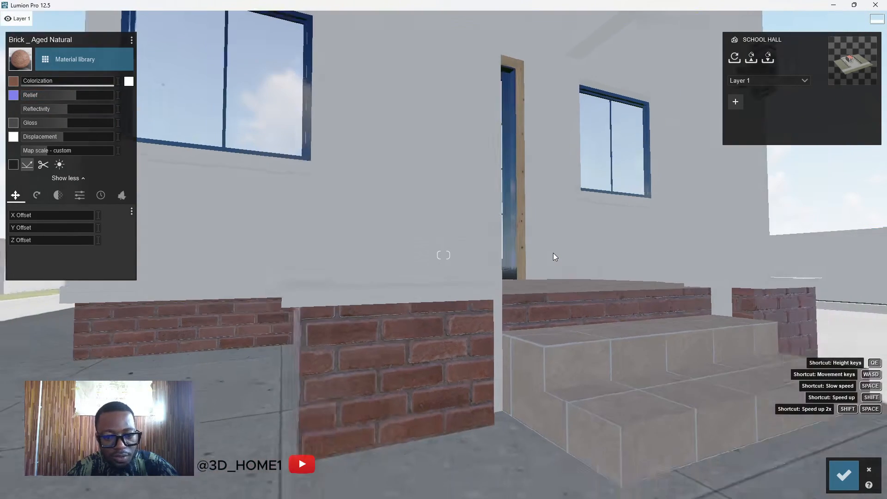
scroll(481, 294, "down", 5)
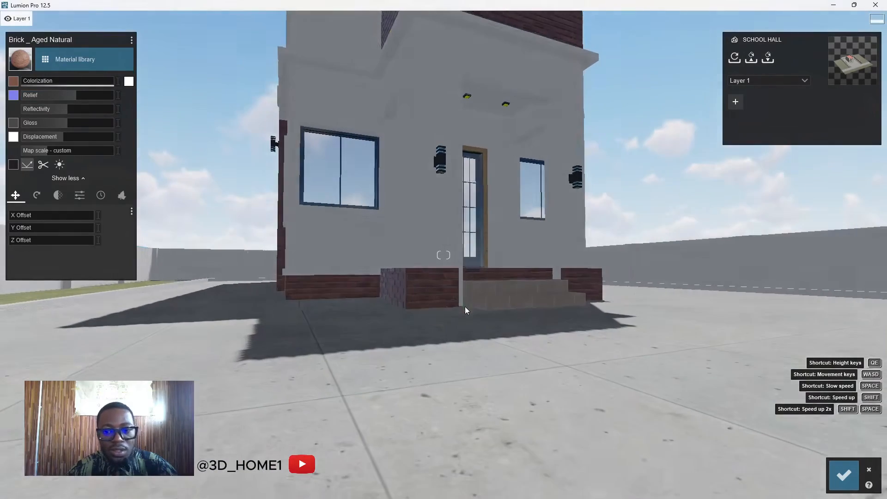
Save the brick material changes, switch to photo mode and update the preview of photo 1.
scroll(416, 294, "up", 2)
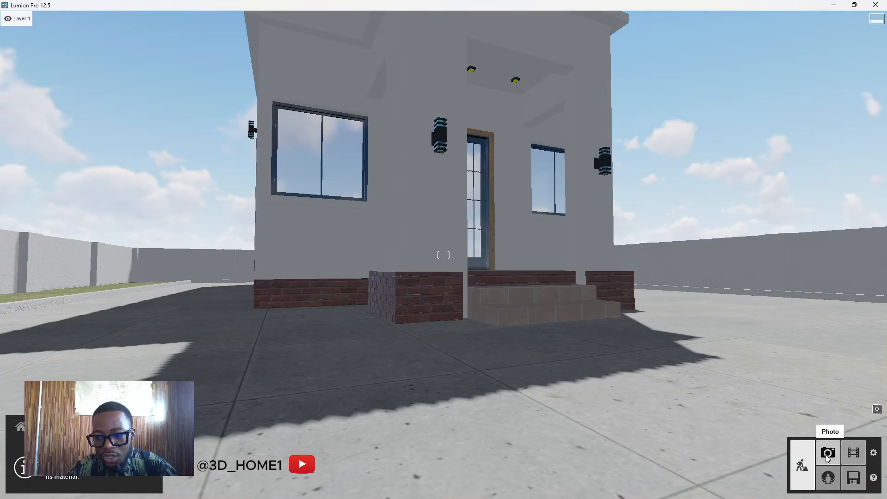
left_click(828, 452)
key("shift+1")
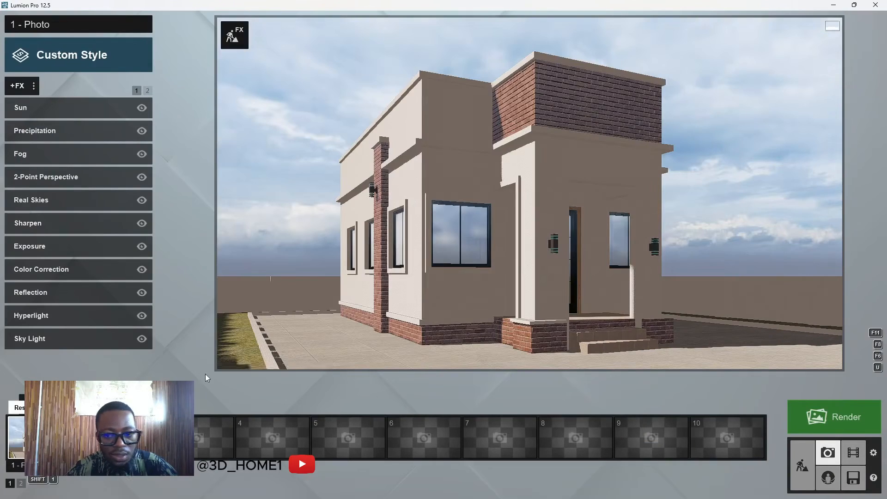
left_click(503, 245)
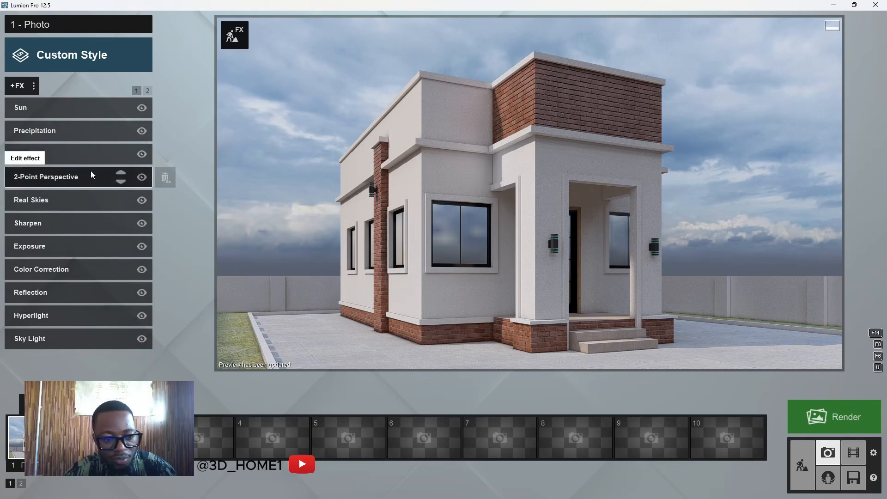
Adjust the Sun effect's heading slightly for photo 1 and check the lighting in the preview.
left_click(33, 88)
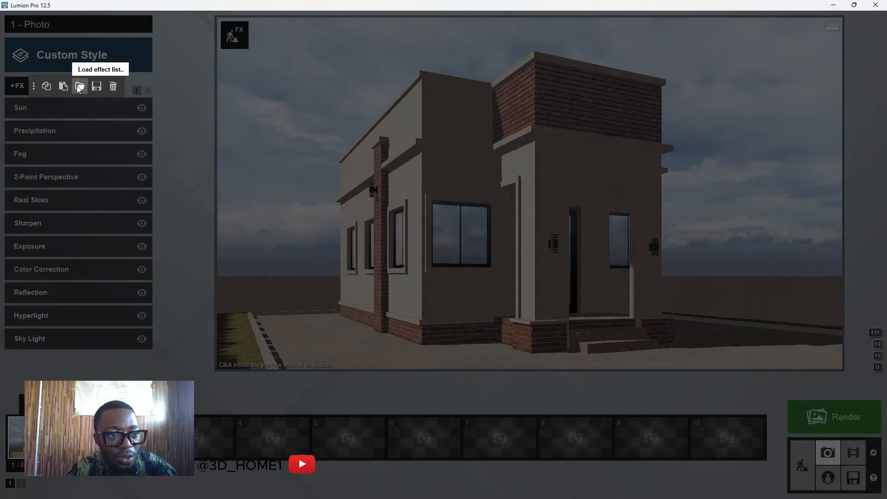
left_click(179, 220)
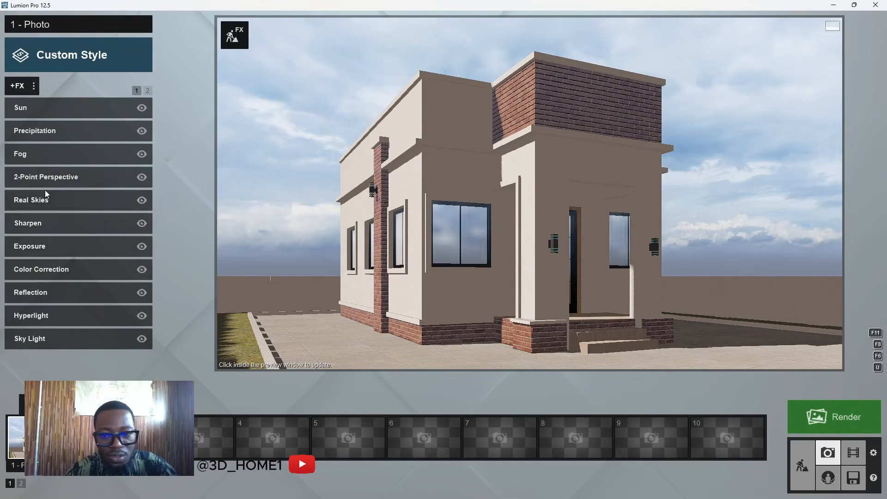
left_click(48, 110)
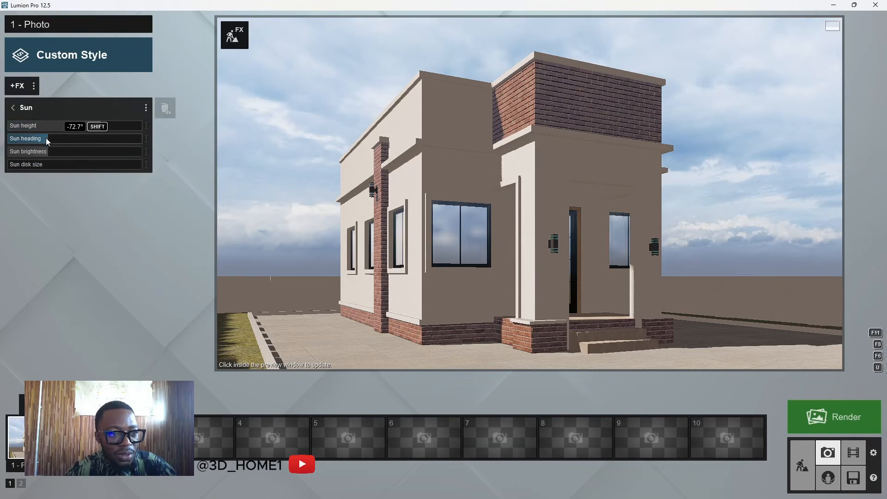
mouse_move(50, 139)
left_mouse_down()
mouse_move(140, 143)
mouse_move(2, 150)
mouse_move(81, 148)
mouse_move(46, 148)
left_mouse_up()
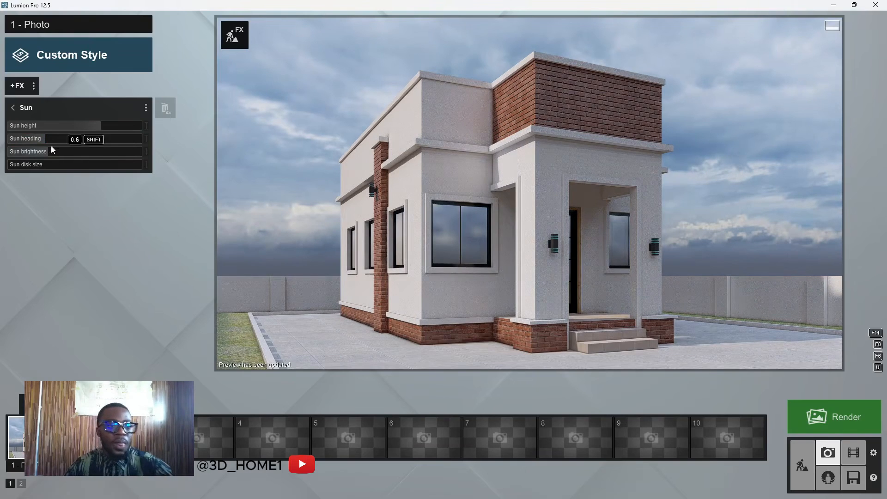
mouse_move(40, 143)
left_mouse_down()
mouse_move(23, 139)
mouse_move(48, 140)
left_mouse_up()
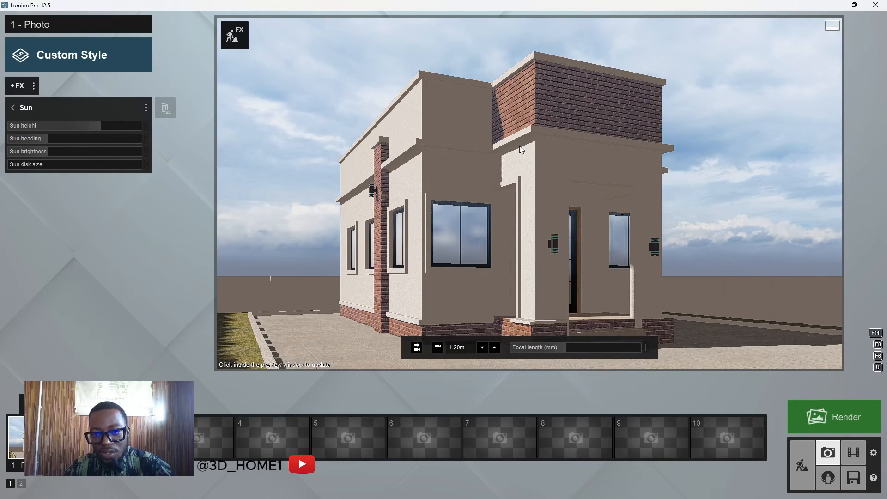
left_click(793, 262)
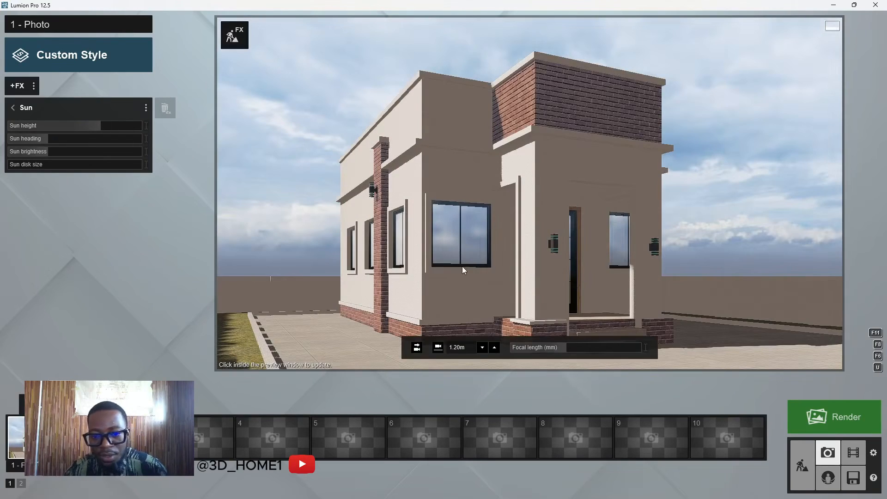
left_click(464, 266)
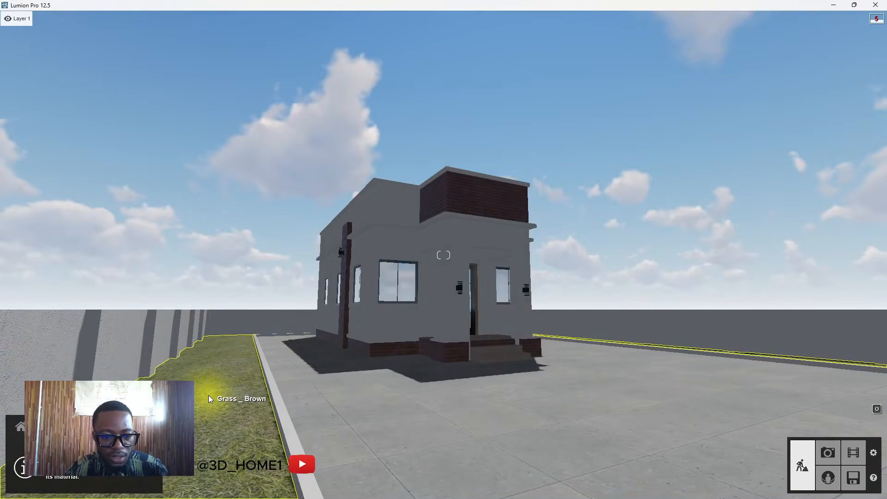
Assign a dark green 3D grass material to the Grass _ Brown surfaces in build mode and save the change.
left_click(208, 395)
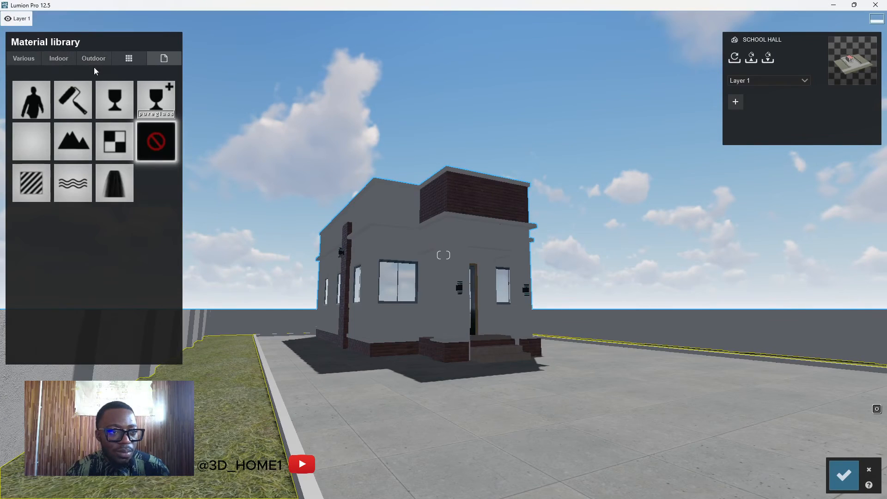
left_click(30, 56)
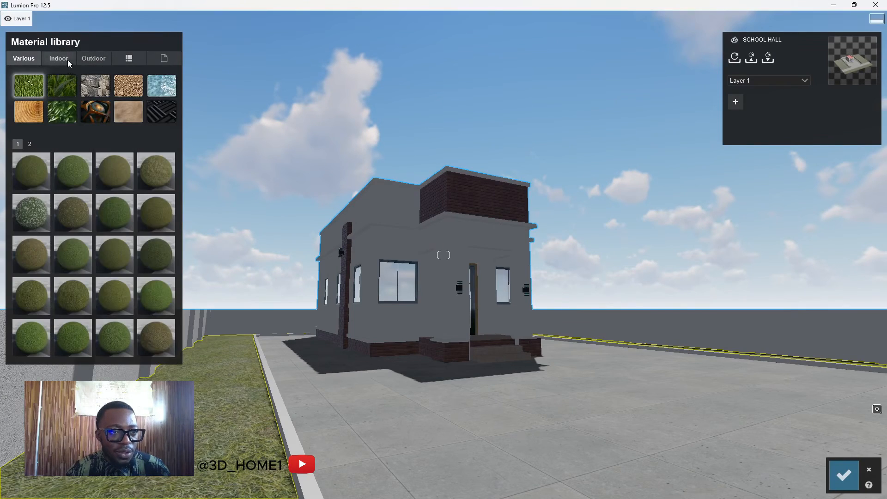
left_click(91, 58)
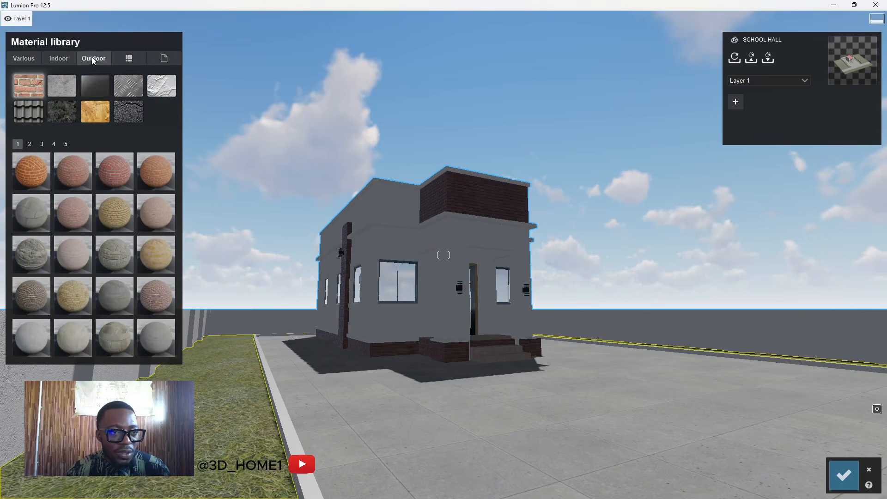
left_click(66, 58)
left_click(36, 56)
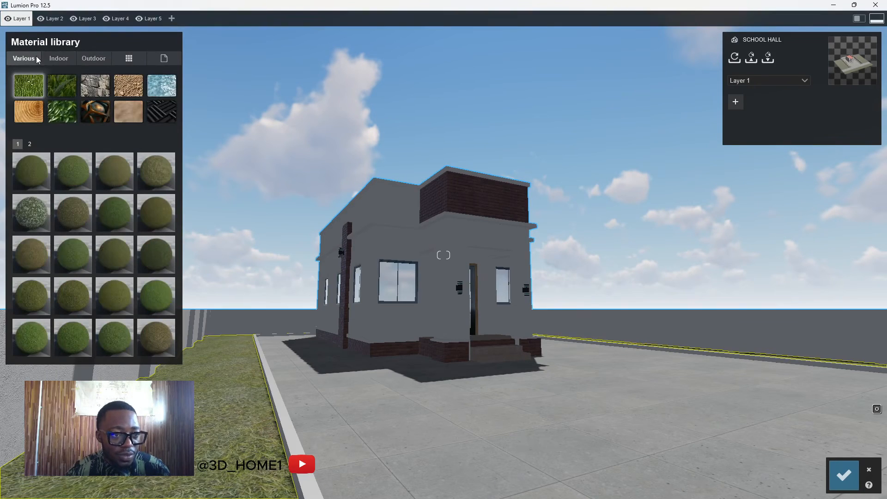
left_click(60, 83)
left_click(108, 217)
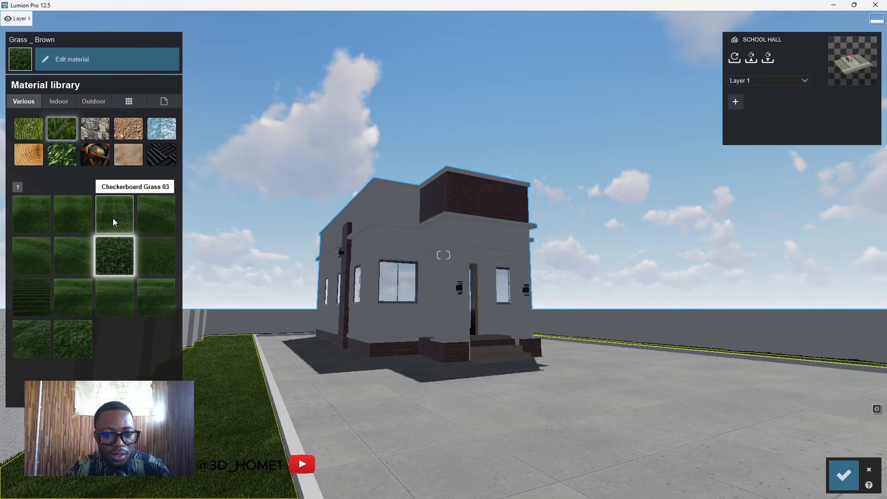
left_click(835, 481)
Assign the outdoor stone material Pavement Stone 004 1024 to the Concrete _ 02 paving around the building.
left_click(607, 427)
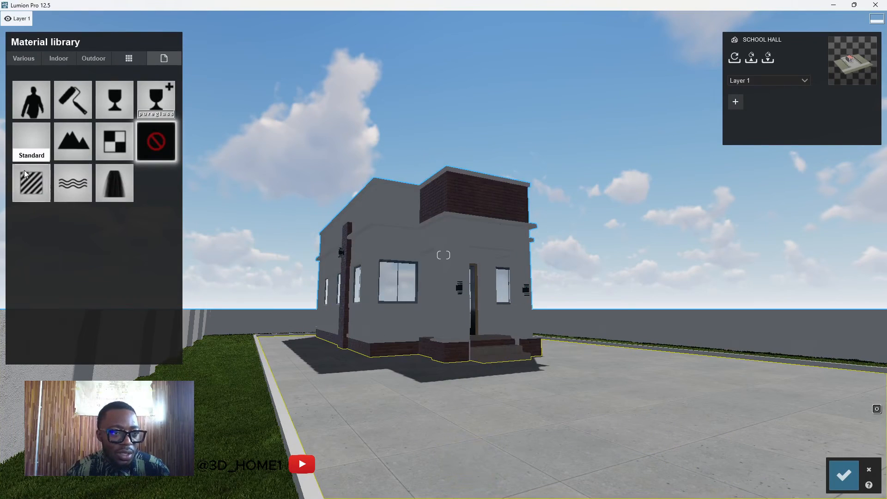
left_click(90, 60)
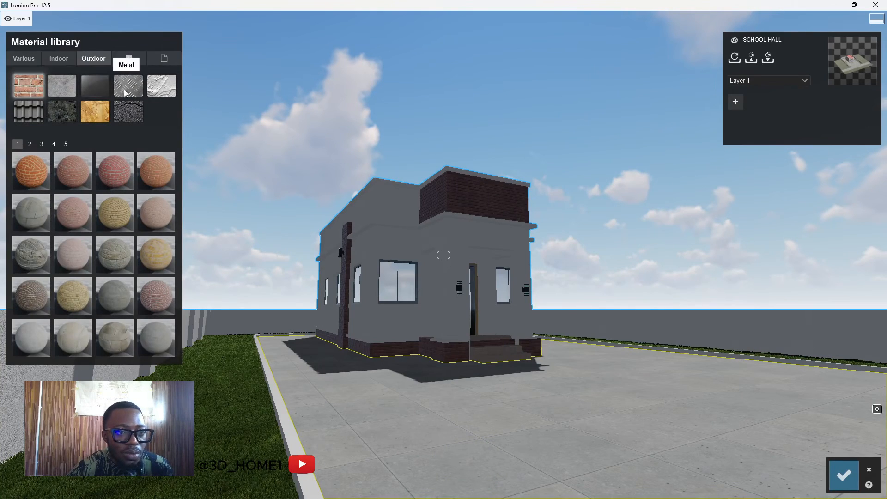
left_click(71, 110)
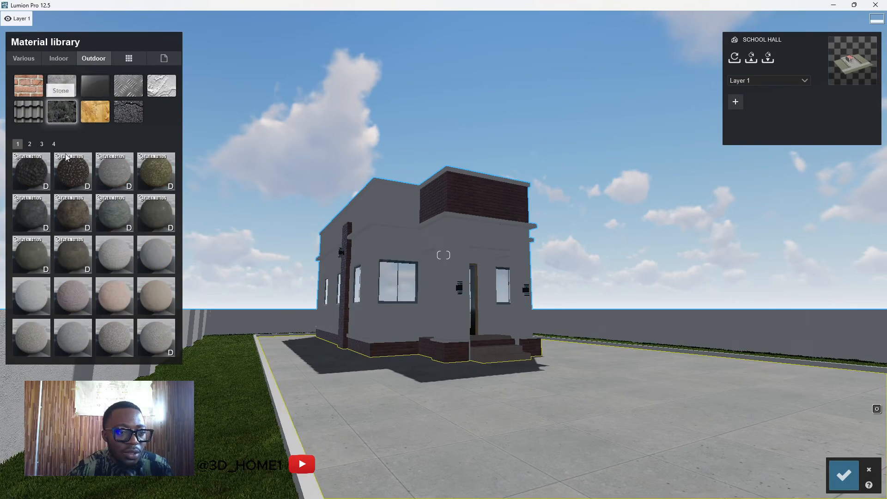
left_click(27, 295)
key("w")
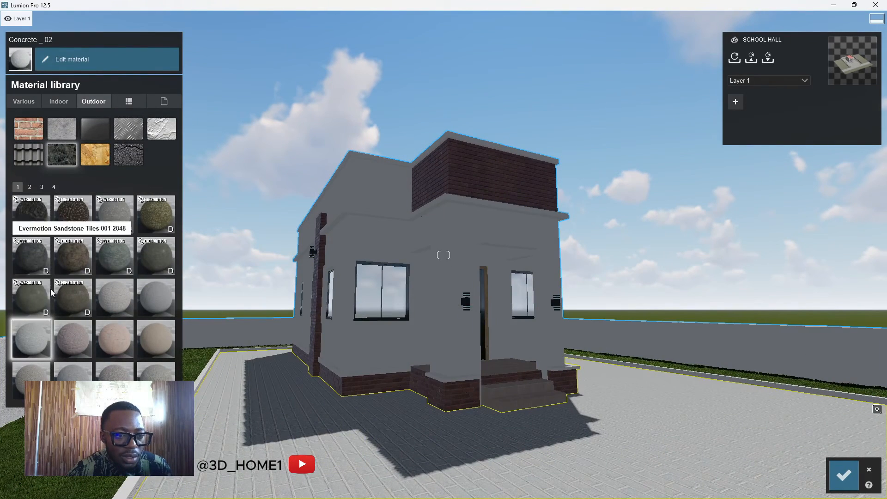
Try Pavement Stone 005 1024, Pavement Stone 006 1024 and a beige-grey pavement stone on the Concrete _ 02 paving.
left_click(69, 340)
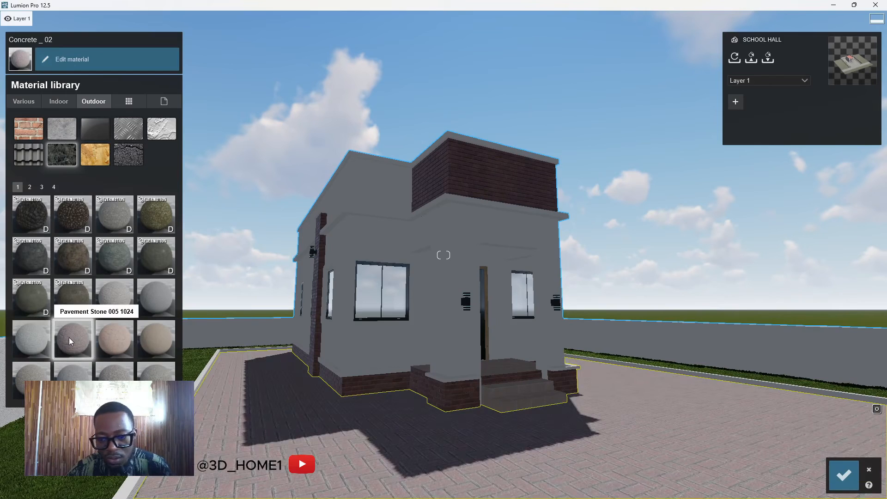
left_click(115, 340)
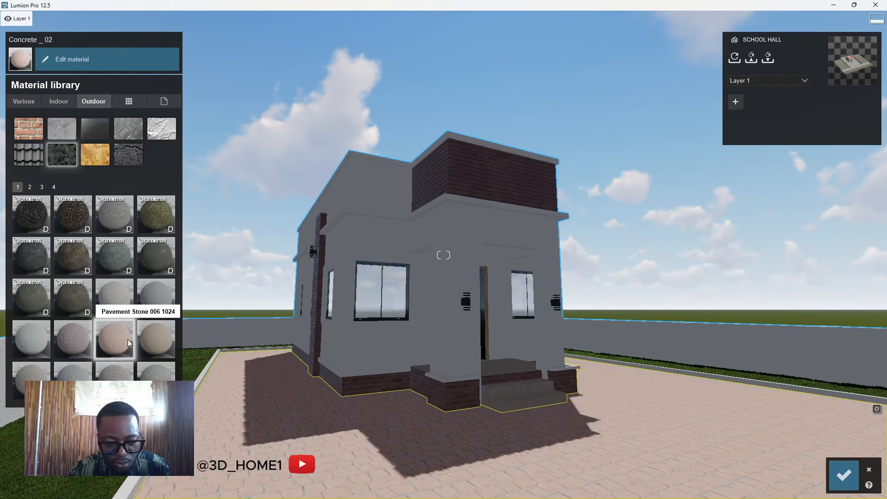
left_click(32, 382)
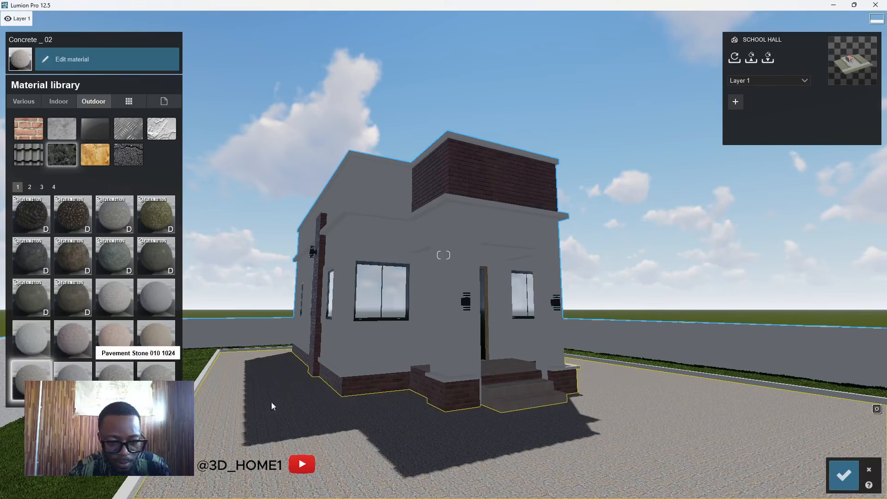
scroll(371, 378, "down", 4)
scroll(370, 379, "up", 5)
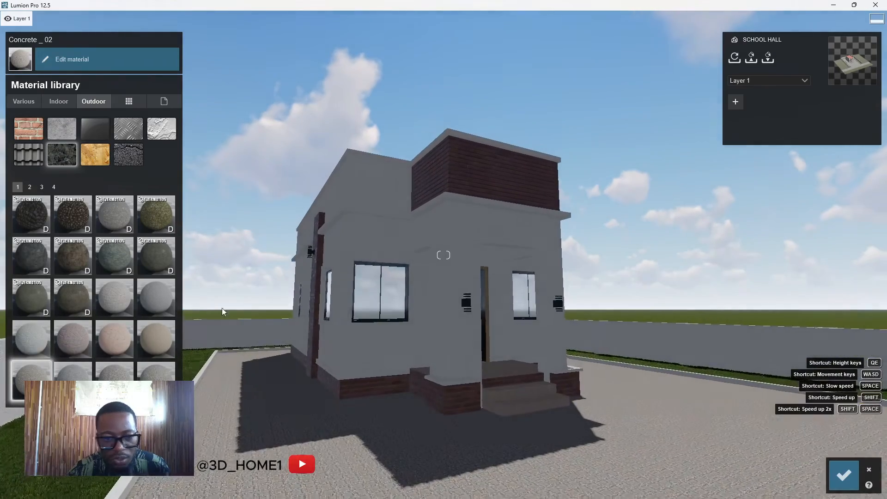
Try Pavement stone 019 and the grey flower-patterned pavement stone on the paving, checking the pattern near and far.
left_click(29, 187)
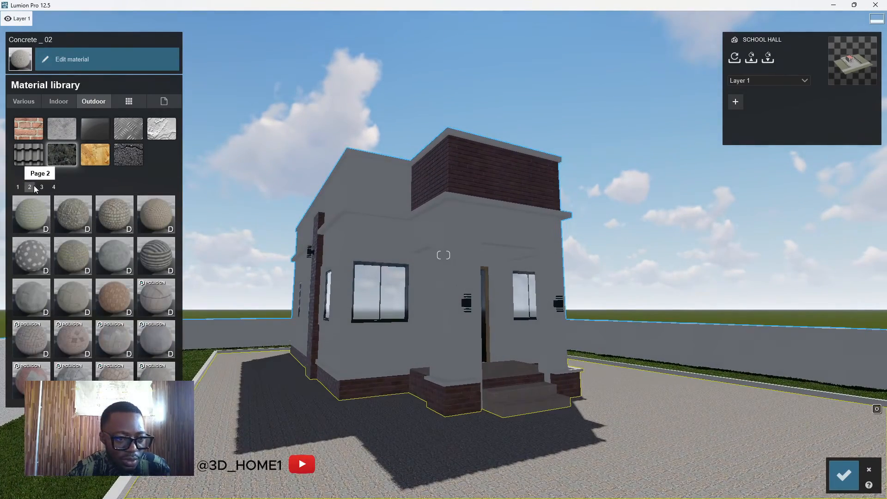
left_click(162, 264)
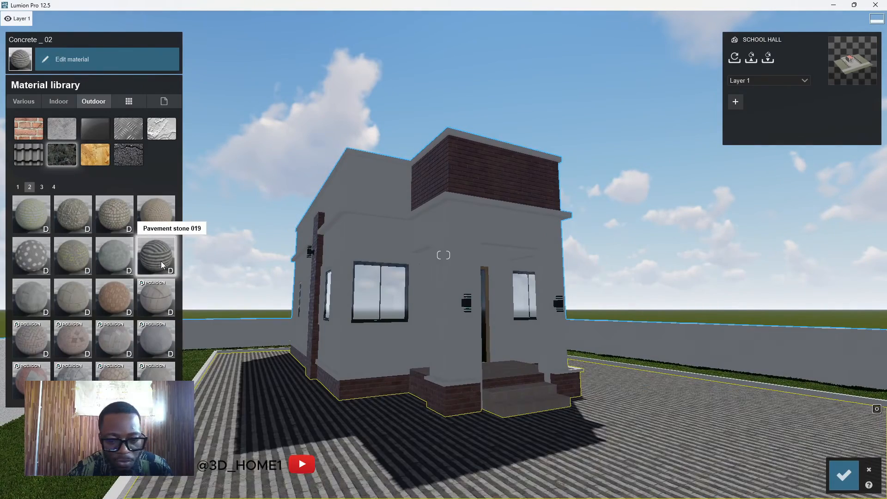
scroll(236, 393, "down", 5)
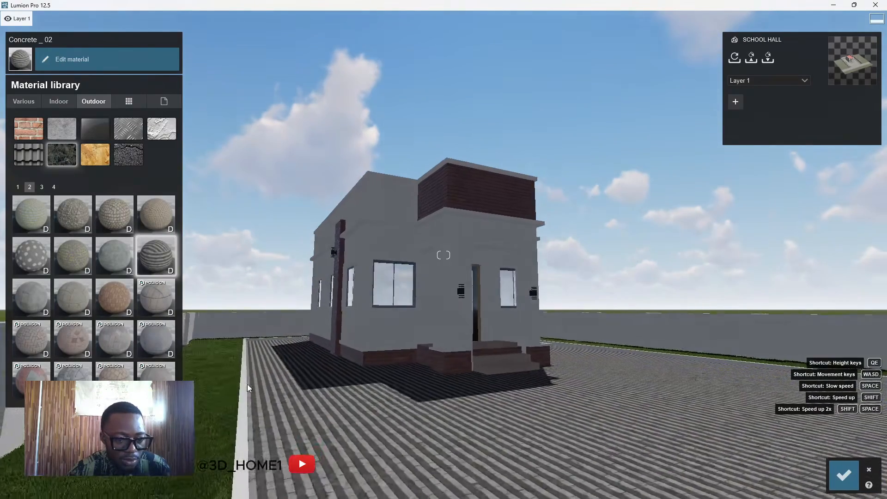
left_click(29, 247)
scroll(475, 441, "up", 5)
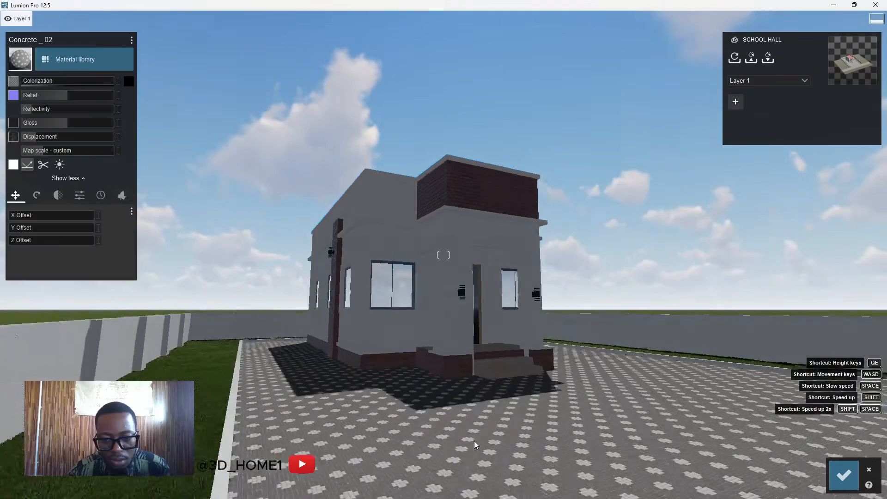
scroll(472, 443, "up", 3)
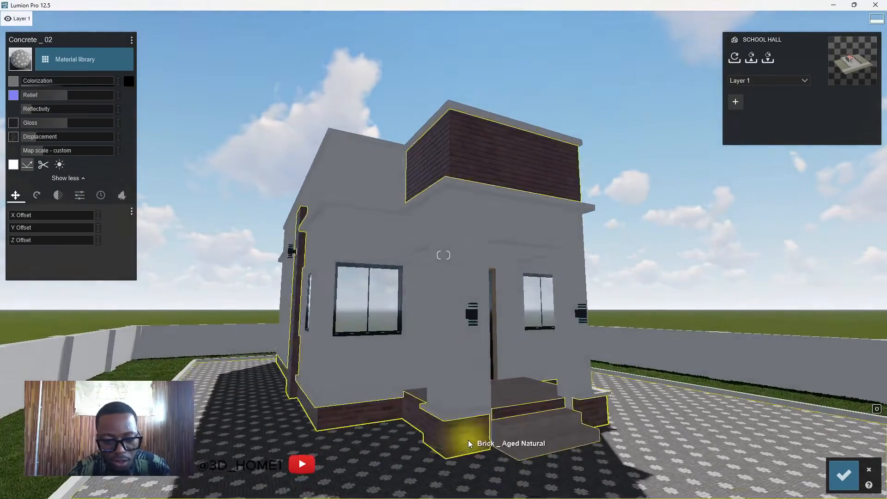
scroll(469, 443, "down", 2)
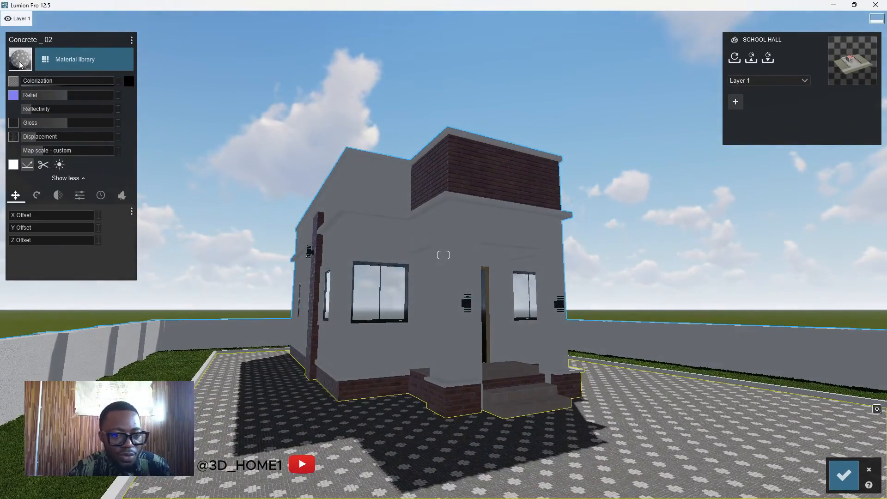
Browse the other outdoor stone materials and reassign Pavement Stone 004 1024 to the Concrete _ 02 paving.
left_click(59, 58)
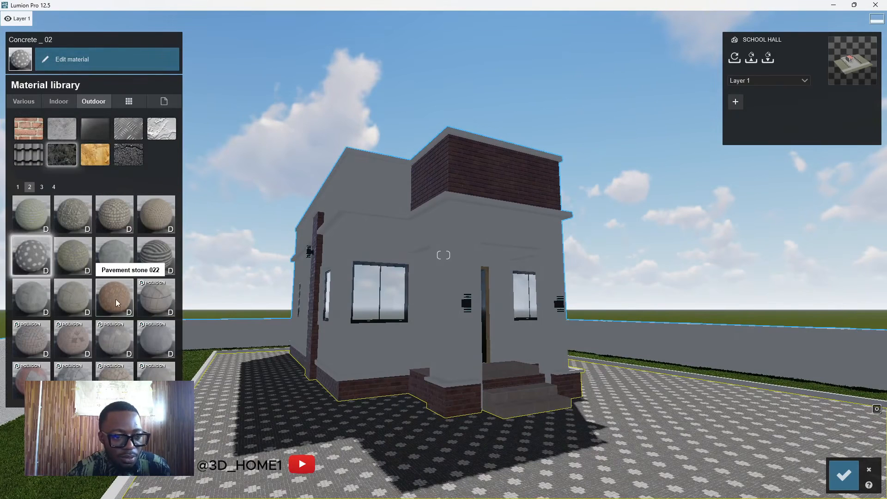
scroll(293, 391, "up", 3)
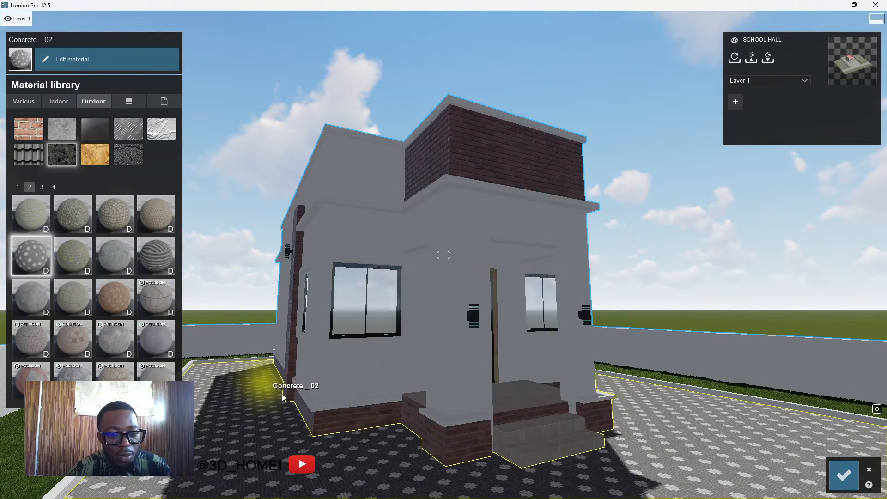
key("w")
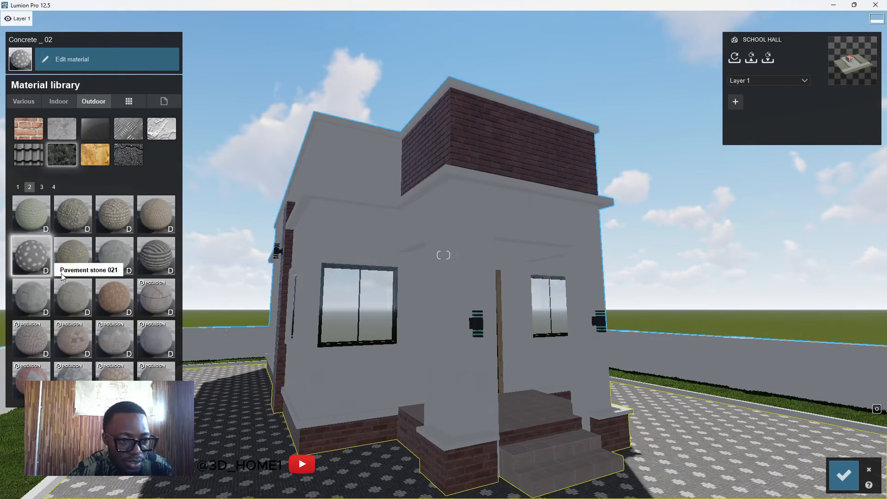
left_click(42, 187)
left_click(30, 187)
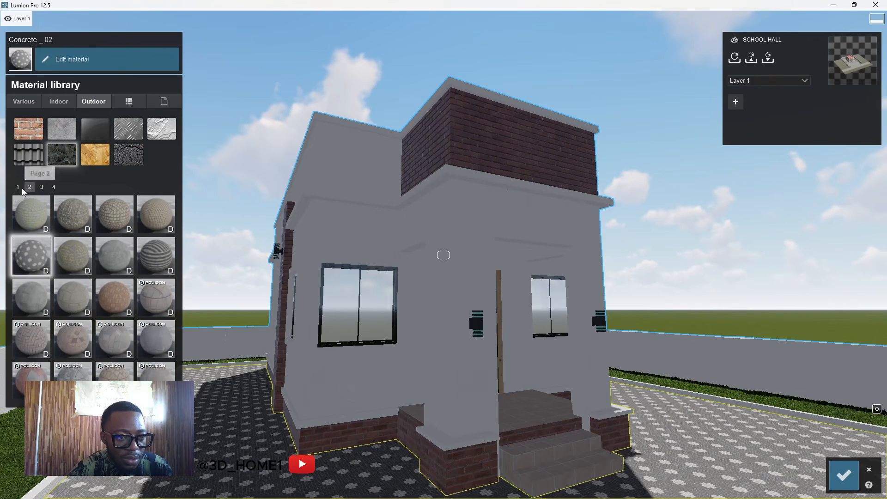
left_click(18, 188)
left_click(31, 333)
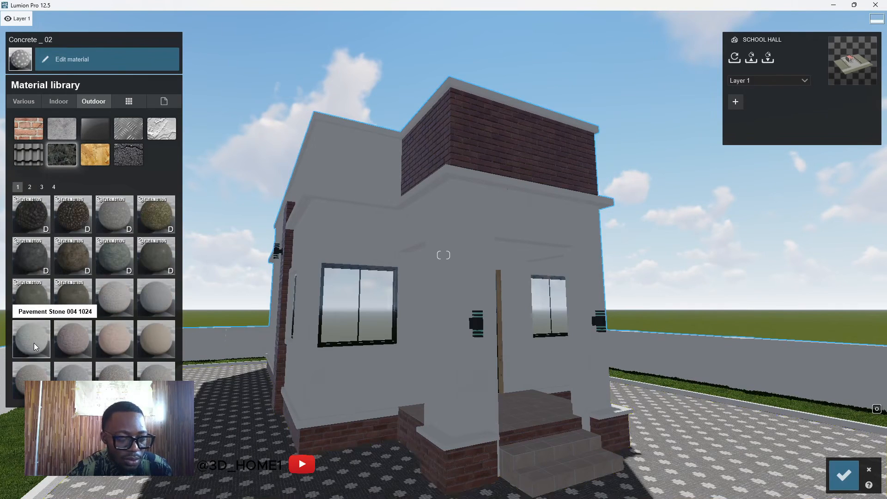
Examine the block paving up close at ground level and from the front entrance of the building.
key("s")
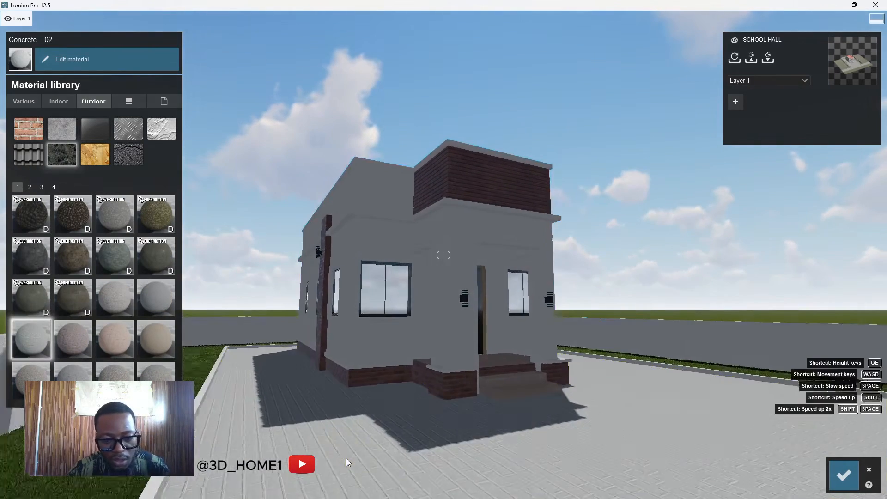
key("w")
key("e")
key("e")
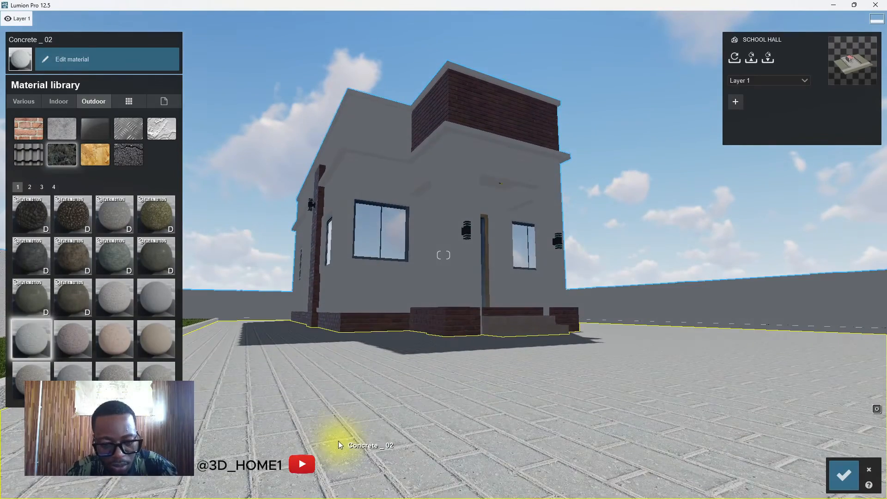
key("w")
key("q")
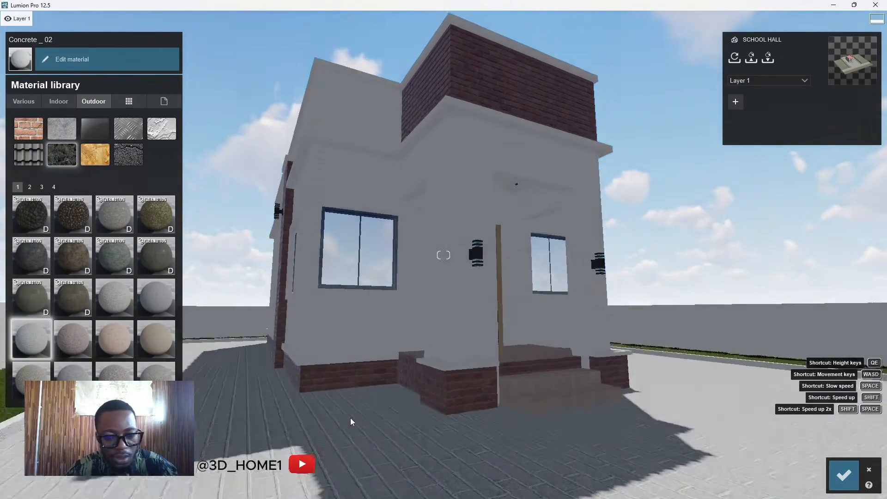
right_click_drag(315, 409, 369, 412)
key("s")
key("d")
key("s")
key("d")
right_click_drag(490, 412, 465, 403)
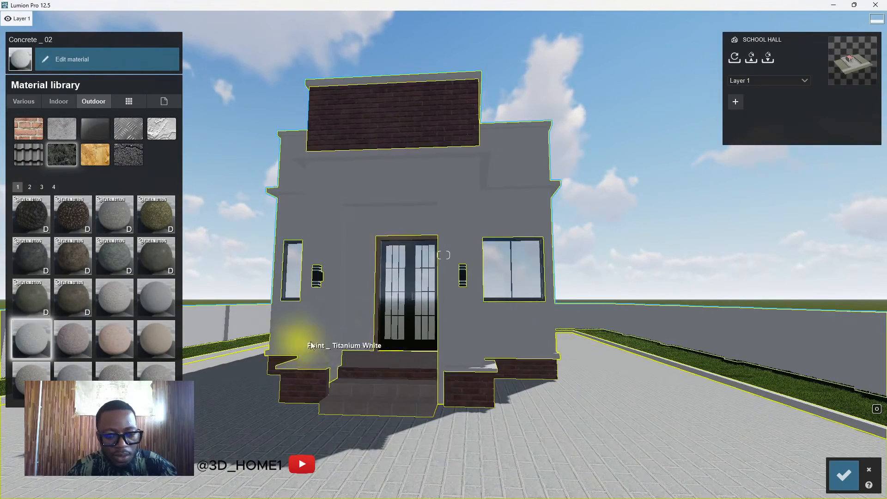
Check the Concrete _ 02 material settings, save the paving change and update the preview of photo 1.
left_click(612, 465)
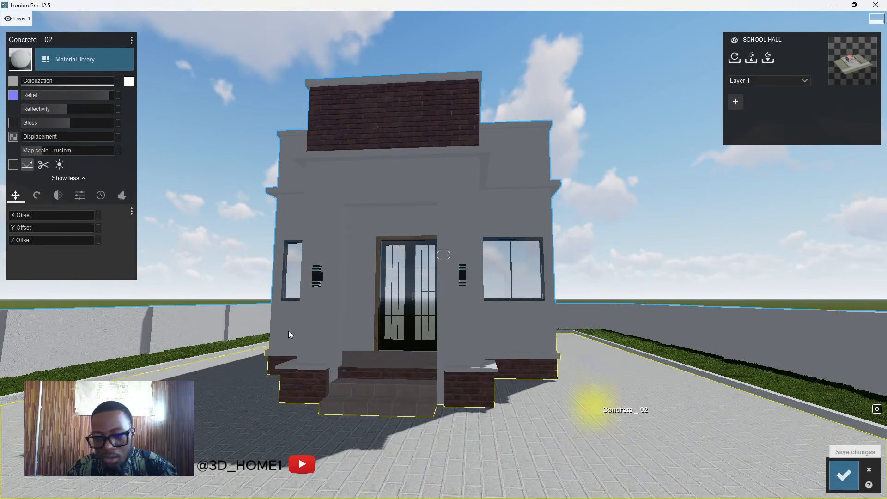
mouse_move(23, 136)
left_mouse_down()
mouse_move(50, 140)
mouse_move(15, 140)
left_mouse_up()
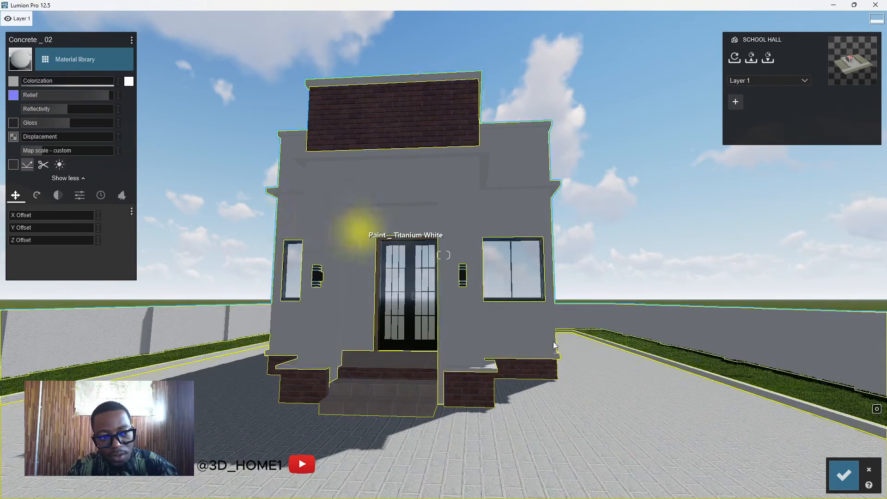
left_click(844, 475)
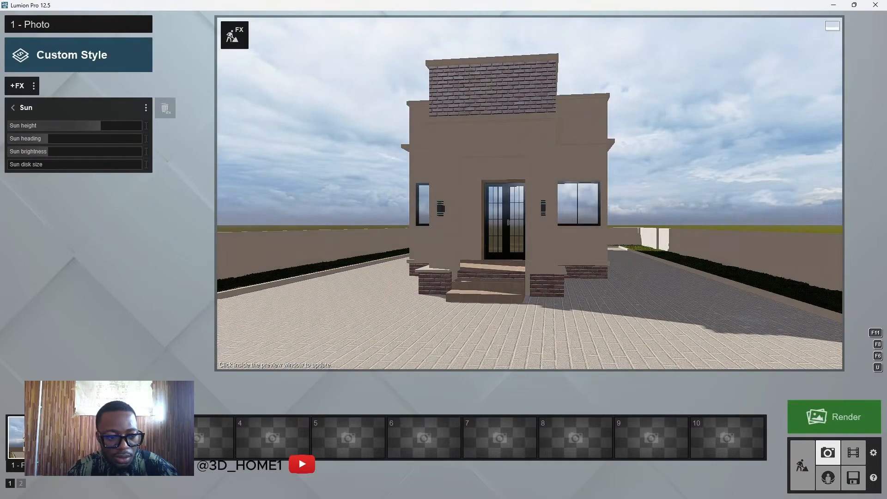
key("shift+1")
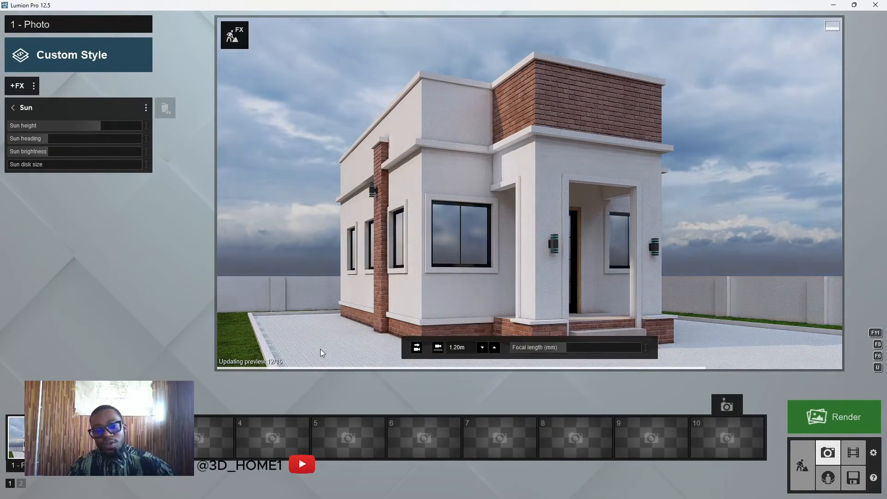
Tint the Concrete _ 02 paving with a neutral mid-grey colour in build mode and set its colorization to 0.4.
left_click(802, 466)
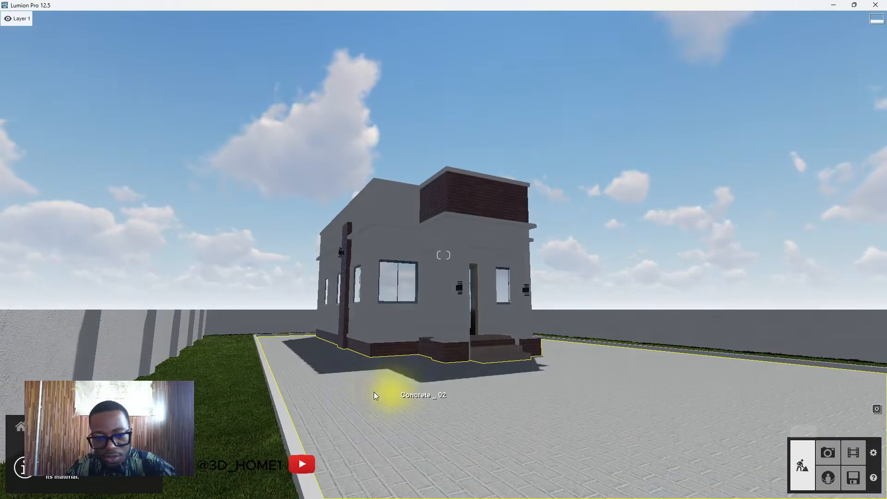
left_click(350, 387)
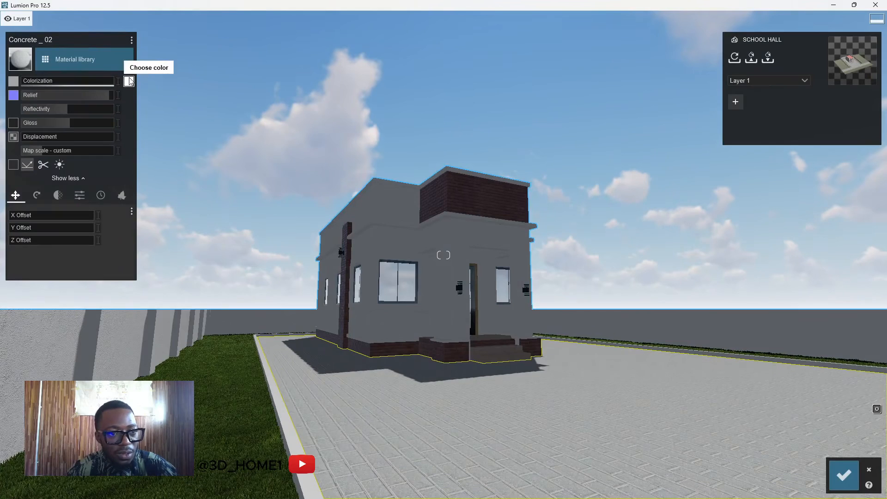
left_click(129, 81)
left_click(144, 82)
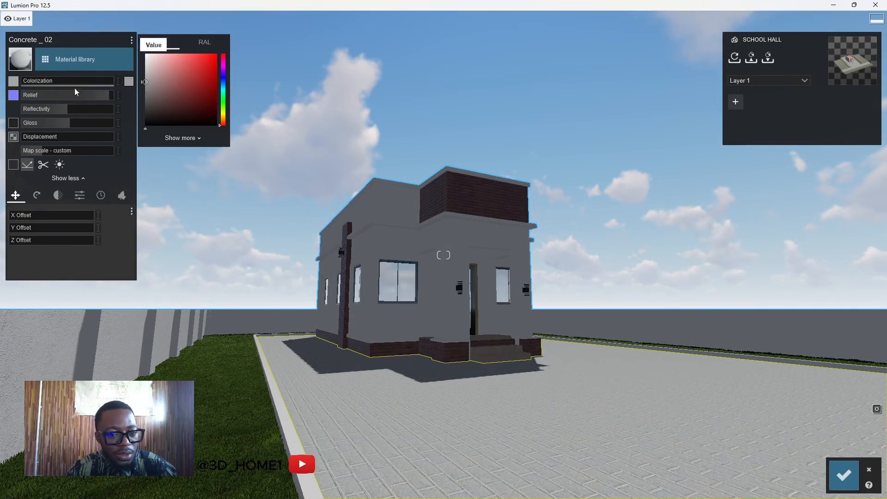
left_click_drag(25, 82, 63, 80)
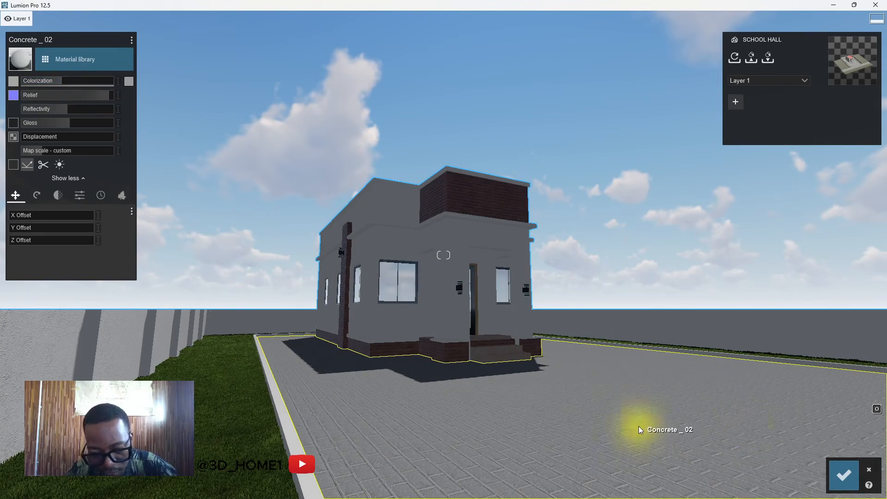
left_click_drag(62, 81, 62, 80)
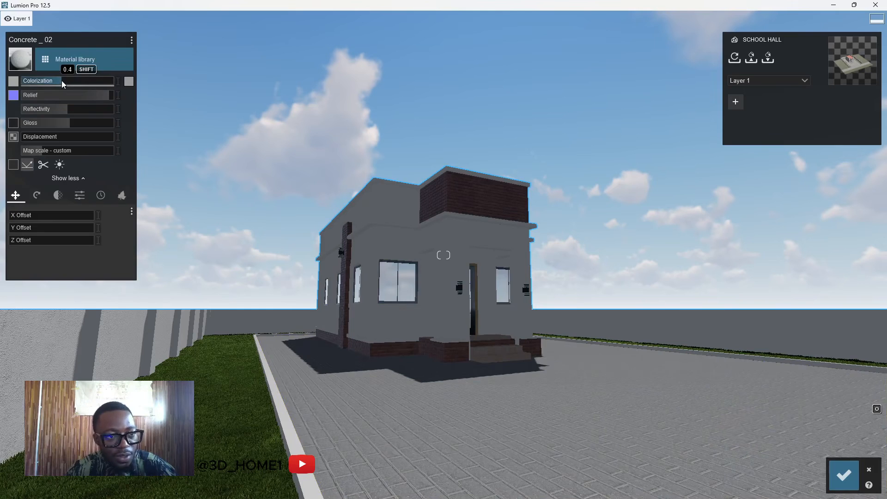
Save the paving's colour change, return to photo mode and refresh the preview of photo 1.
left_click(844, 474)
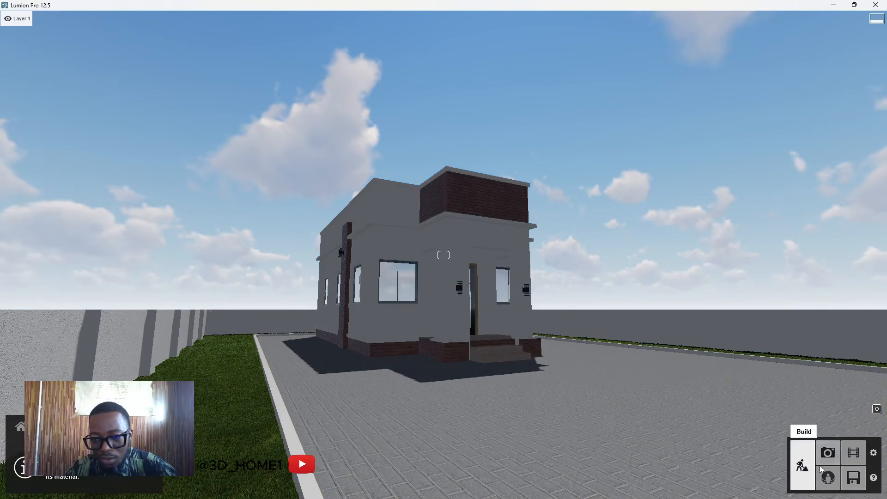
left_click(828, 453)
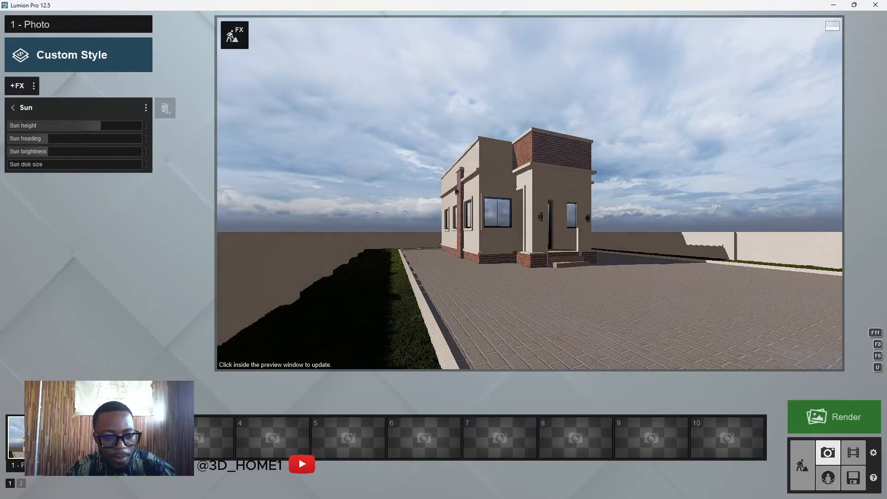
left_click(45, 438)
left_click(504, 290)
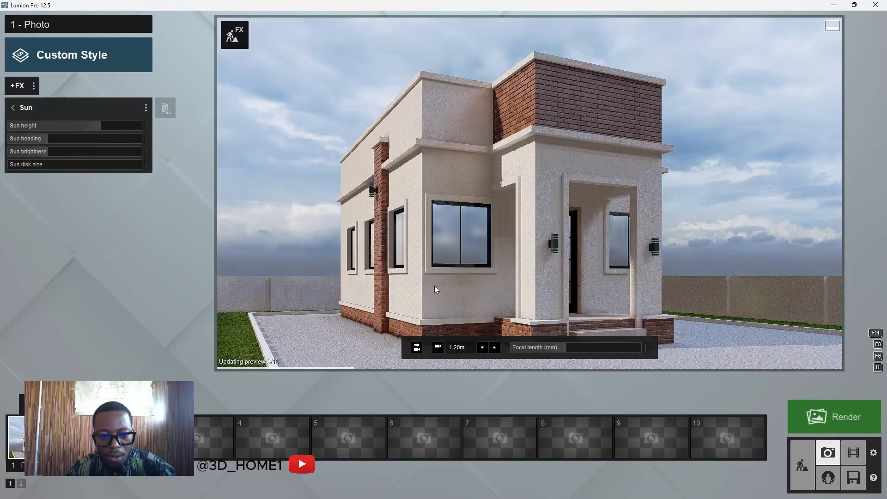
In build mode, replace the wall lights' GDLM2_Glass material with the bright orange plastic from page 2 of the indoor plastics and save.
mouse_move(530, 443)
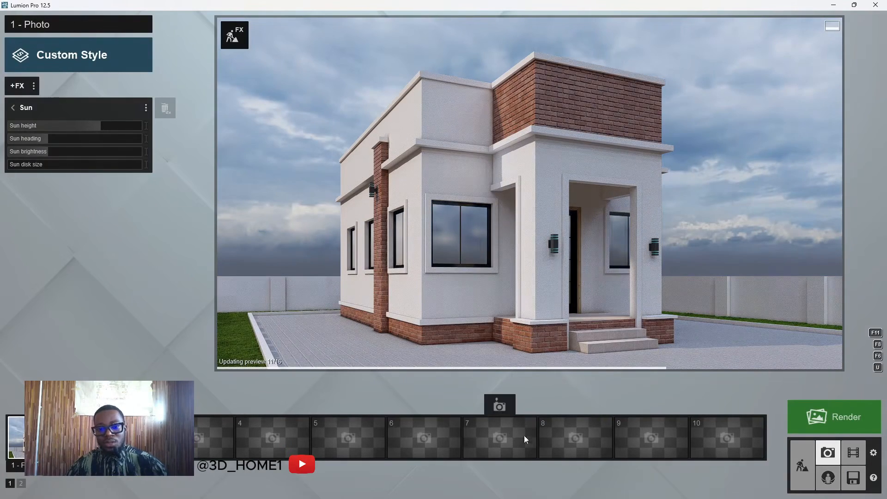
left_click(803, 466)
key("w")
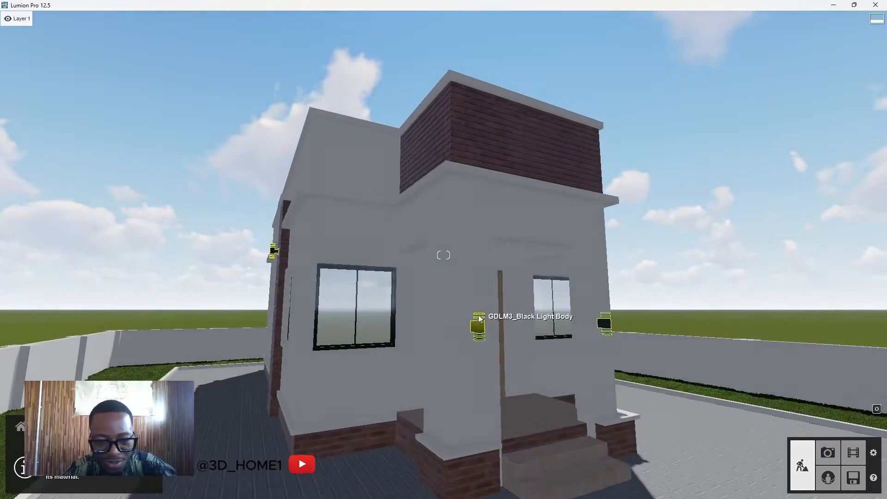
key("s")
key("w")
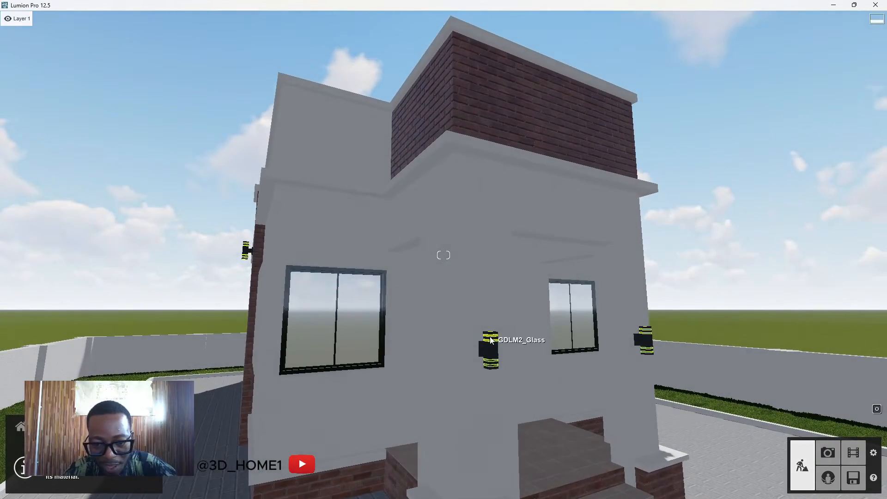
left_click(491, 341)
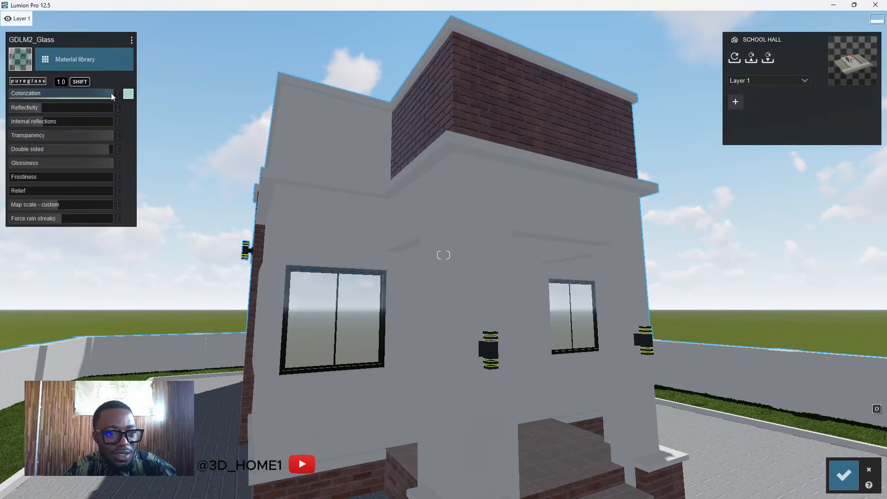
left_click(128, 94)
left_click(70, 55)
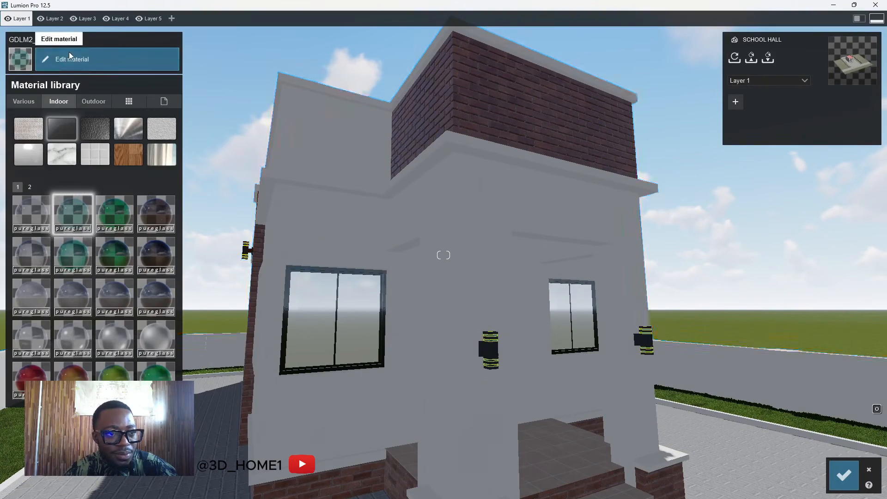
left_click(66, 98)
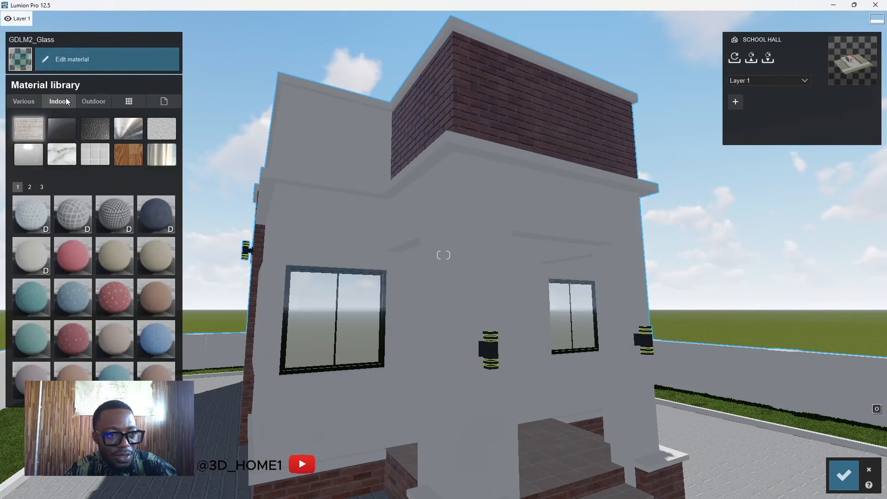
left_click(31, 150)
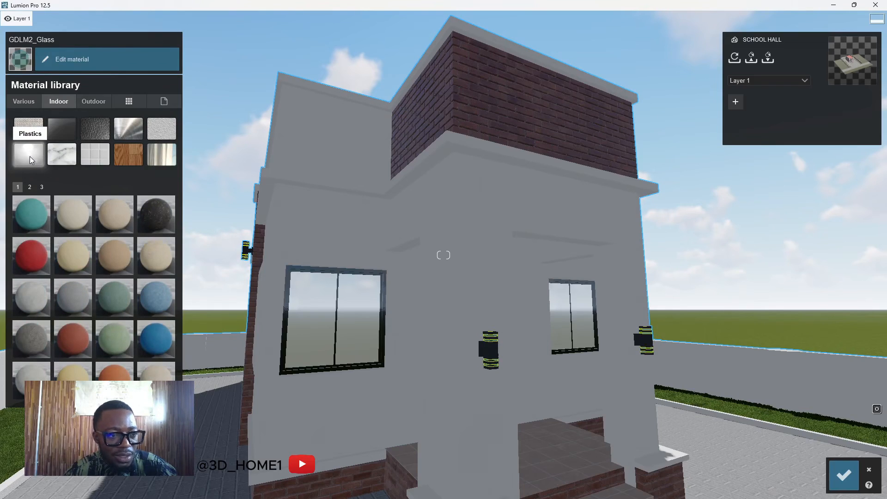
left_click(29, 186)
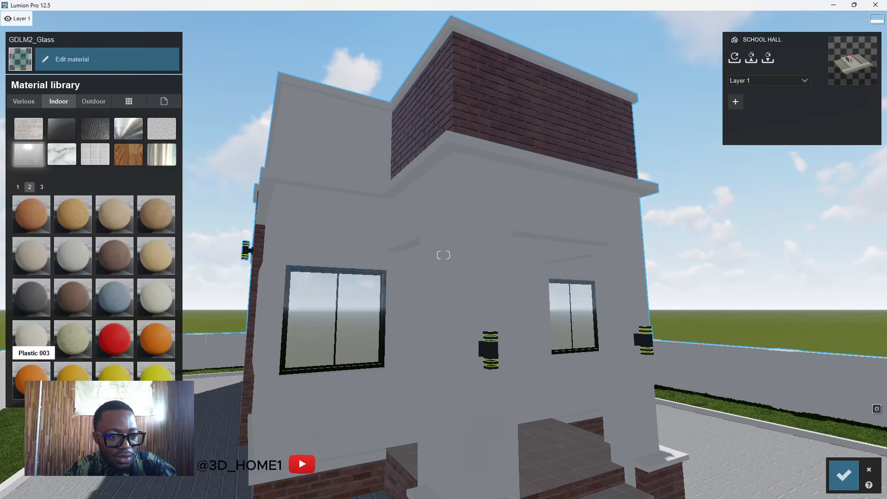
left_click(30, 372)
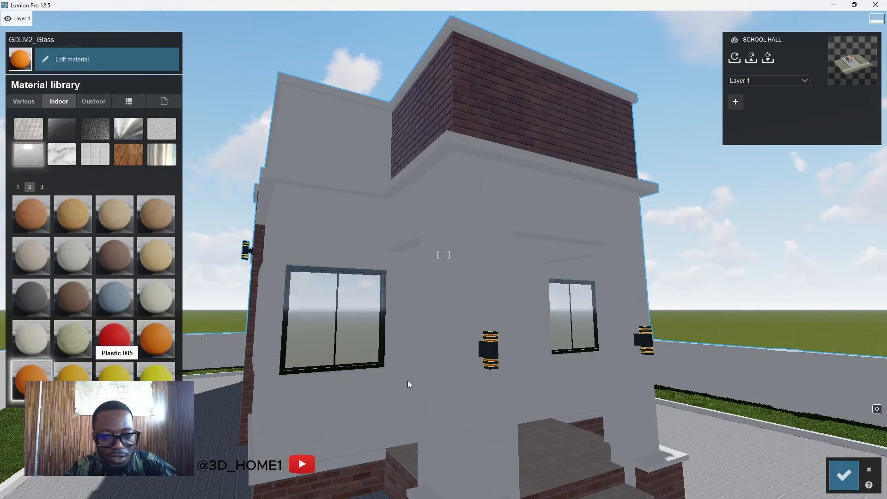
left_click(844, 475)
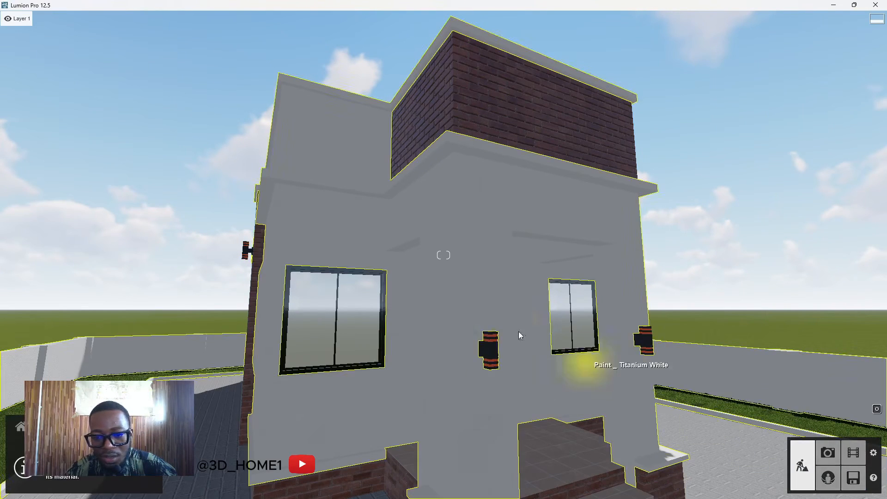
Raise the emissive setting of the wall lights' GDLM2_Glass material almost to maximum, tint it white through colorization and save.
left_click(489, 345)
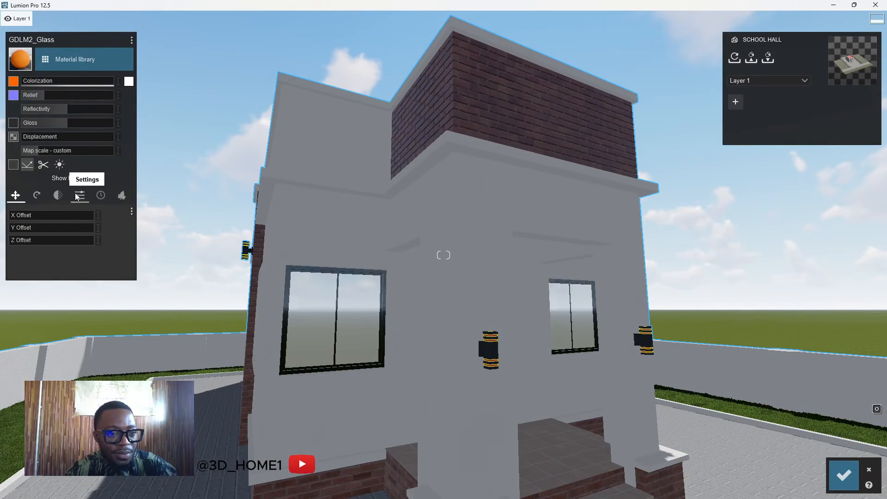
left_click(79, 196)
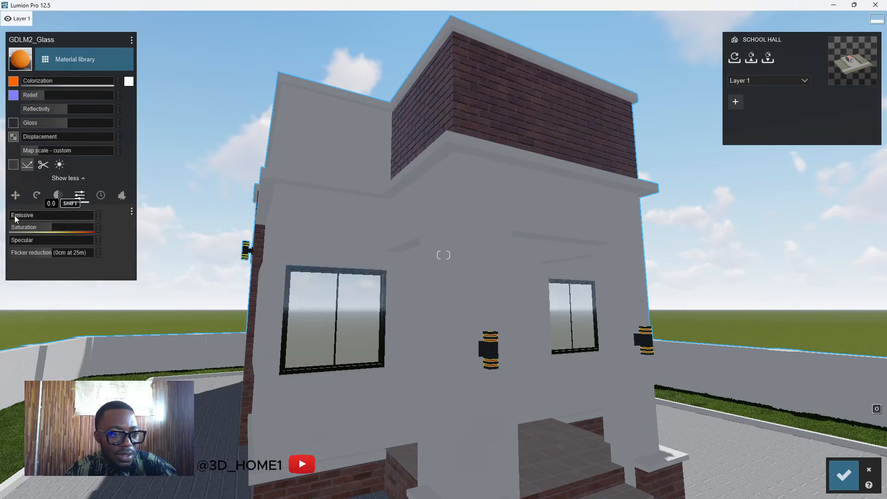
left_click_drag(26, 215, 73, 216)
left_click_drag(168, 221, 84, 215)
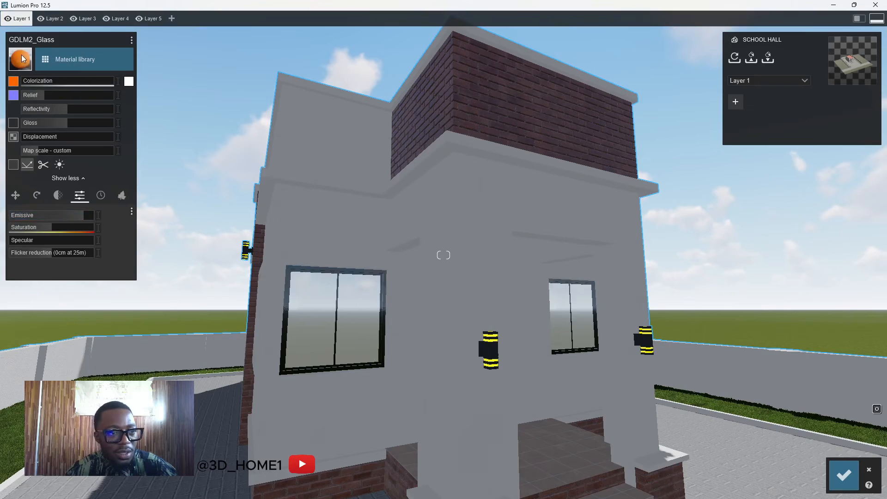
mouse_move(24, 81)
left_mouse_down()
mouse_move(45, 84)
mouse_move(18, 83)
mouse_move(34, 82)
left_mouse_up()
key("s")
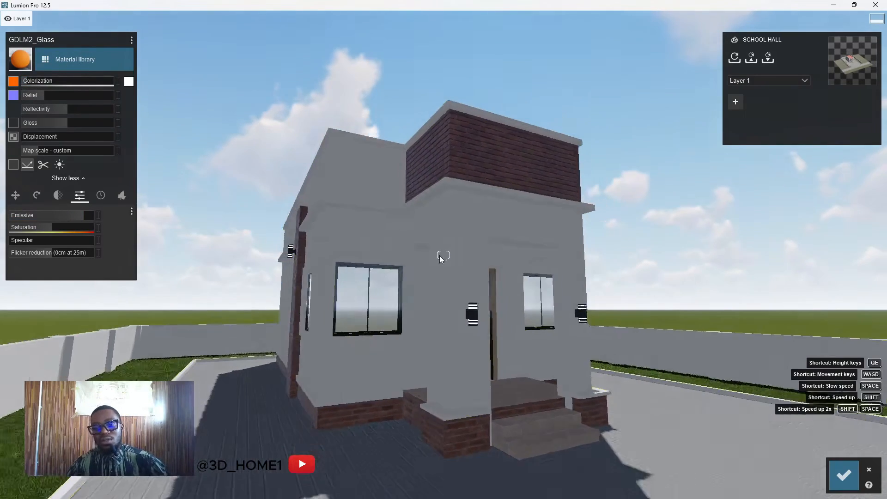
left_click(843, 472)
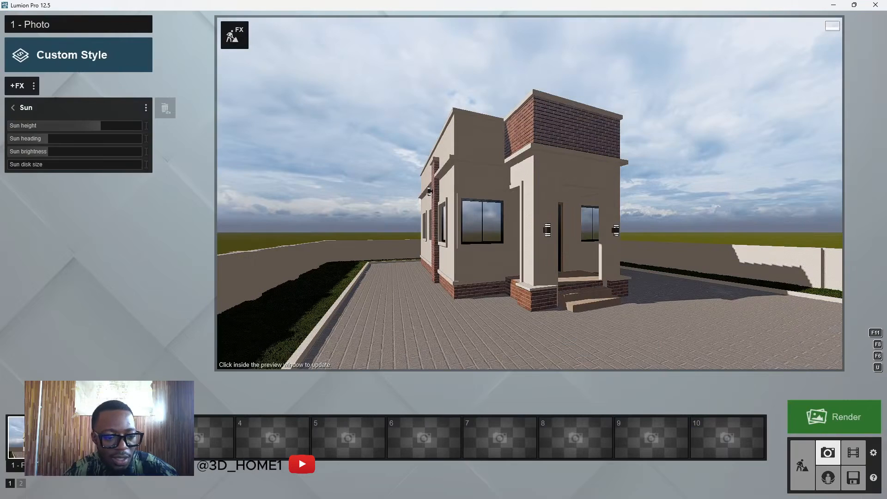
Recall the view of photo 1 and open the reflection planes of its Reflection effect for editing.
left_click(46, 437)
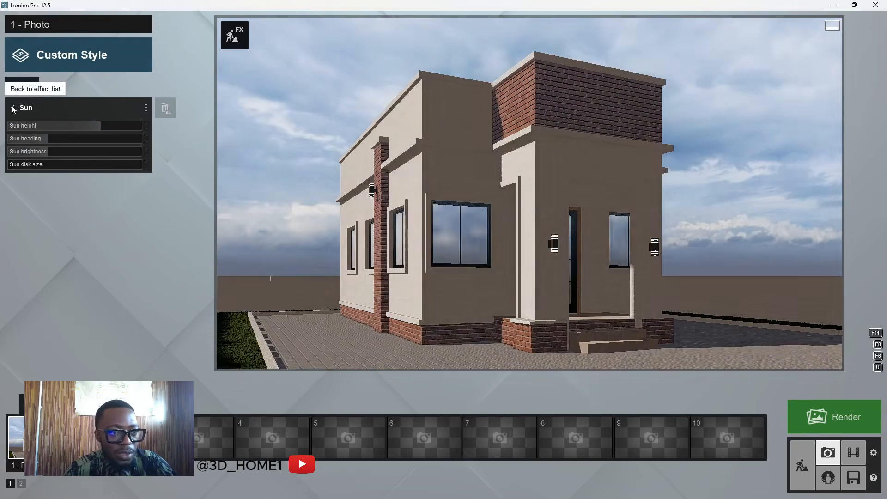
left_click(13, 109)
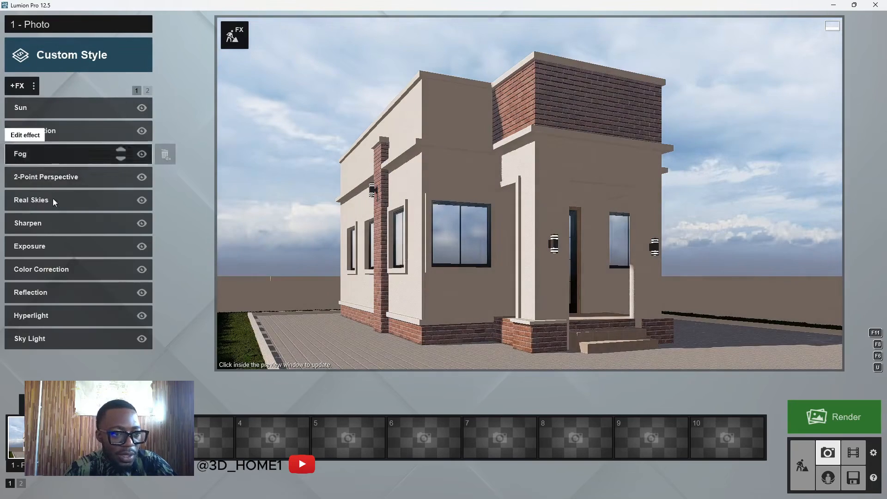
left_click(48, 297)
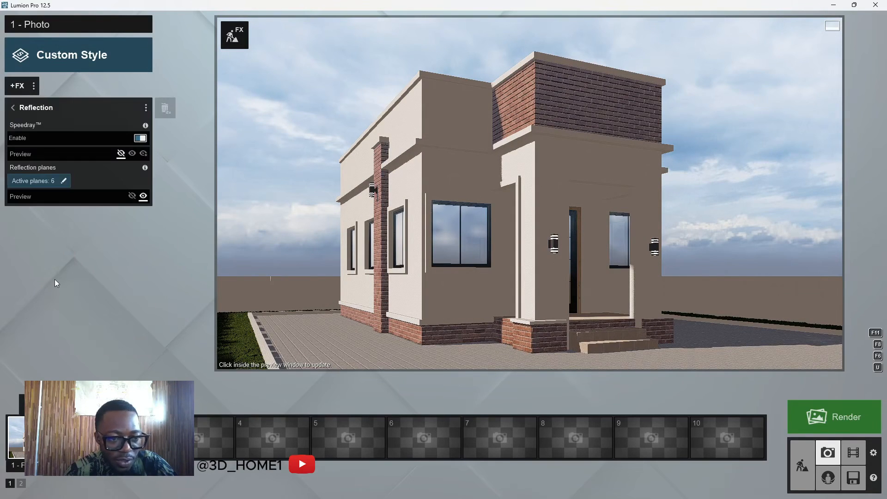
left_click(63, 181)
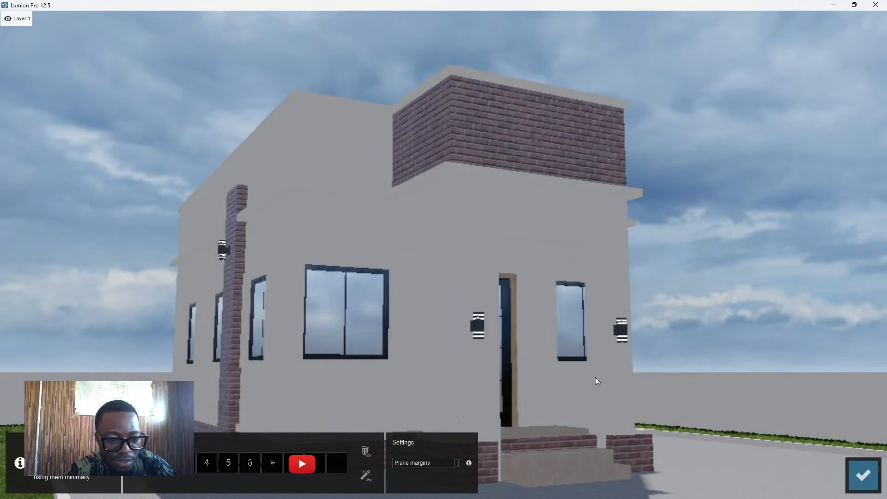
left_click(863, 475)
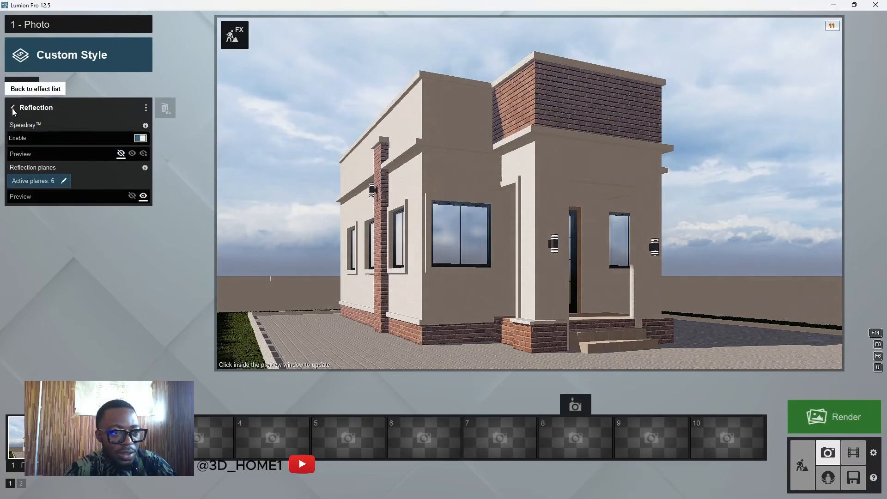
left_click(13, 108)
left_click(37, 294)
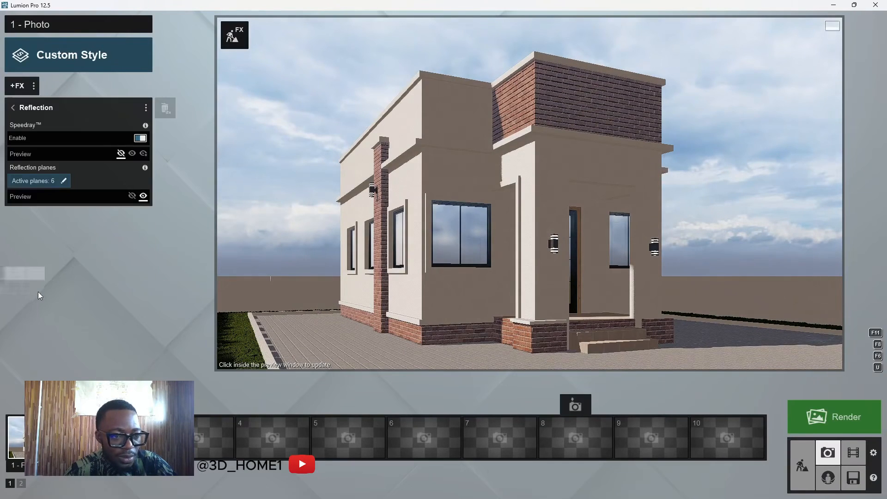
left_click(63, 181)
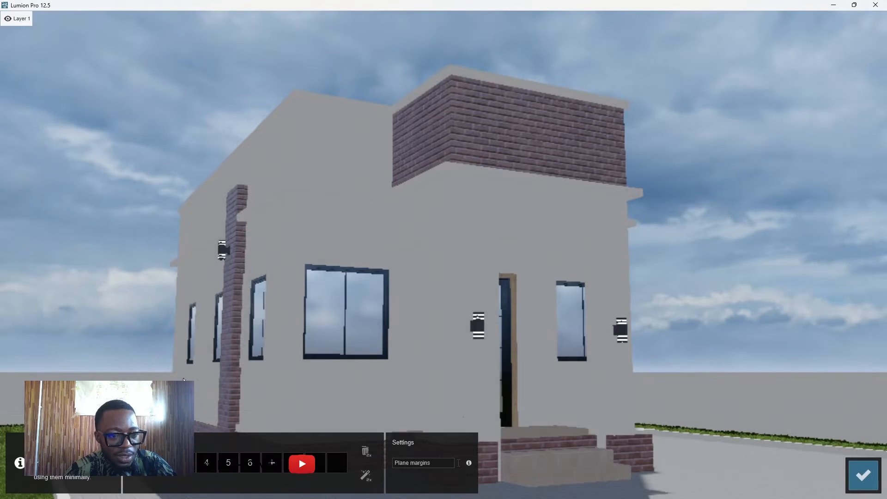
Delete all six existing reflection planes from the Reflection effect.
left_click(250, 463)
double_click(250, 482)
left_click(229, 464)
double_click(230, 481)
left_click(207, 465)
double_click(207, 482)
left_click(186, 465)
double_click(186, 482)
left_click(165, 465)
double_click(164, 482)
left_click(143, 465)
double_click(144, 482)
Add new reflection planes on the glass of the large front window and of the side wall windows.
left_click(143, 464)
key("s")
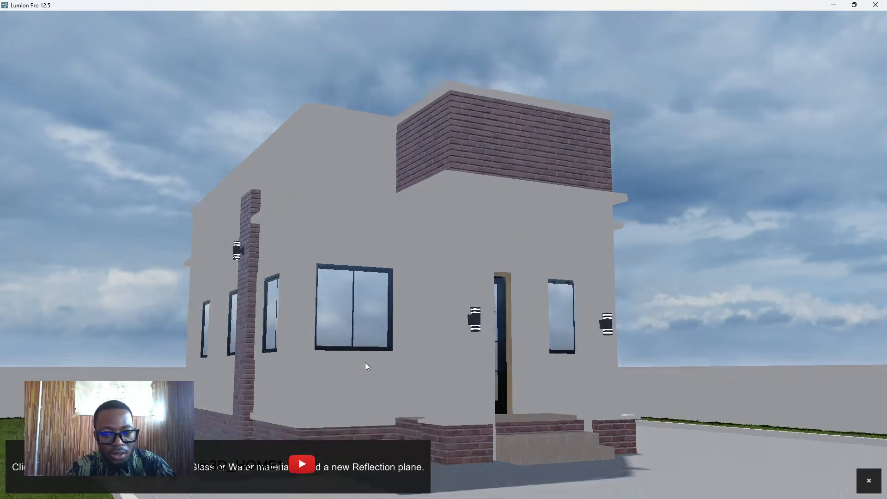
left_click(356, 300)
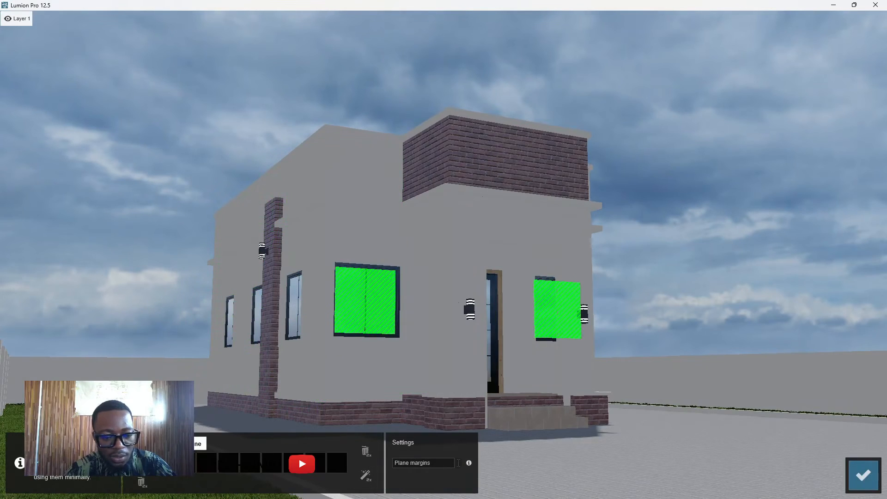
left_click(143, 464)
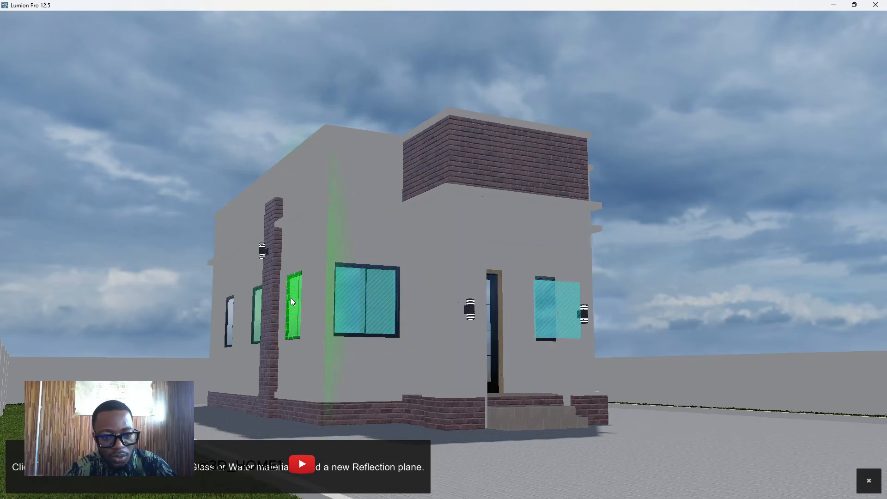
left_click(293, 318)
Add reflection planes on the front and side faces of the projecting entrance block.
left_click(206, 462)
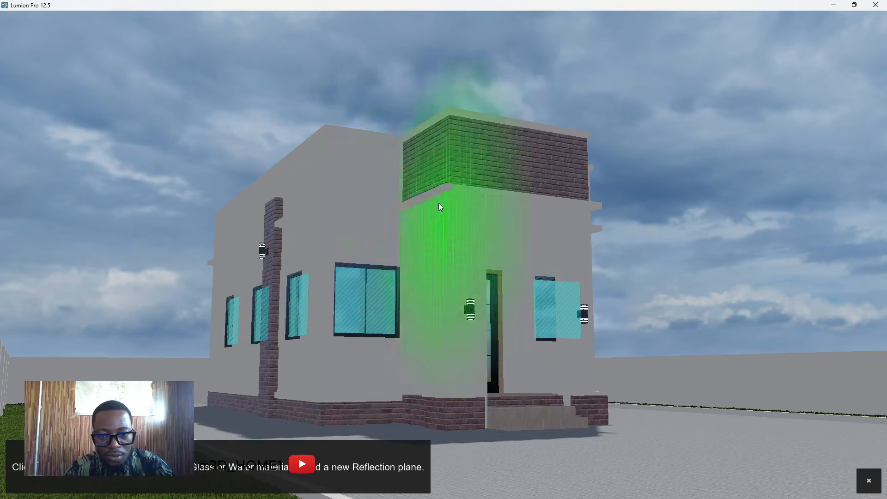
left_click(480, 156)
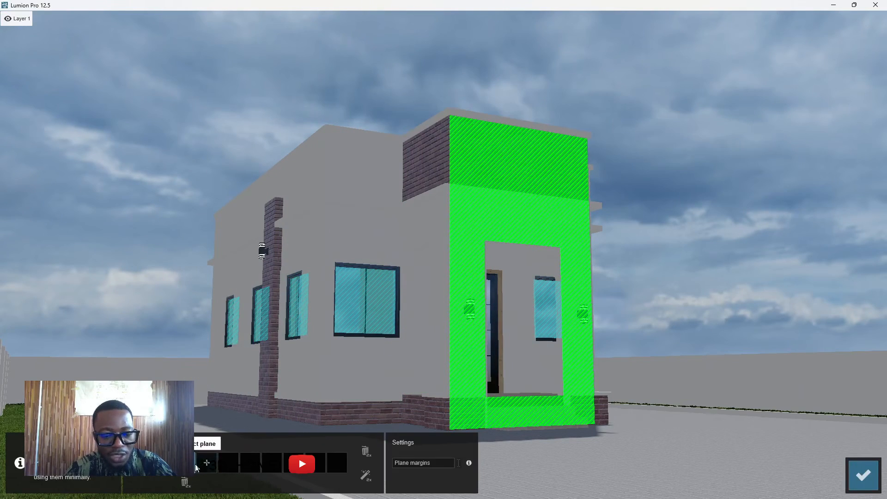
left_click(207, 463)
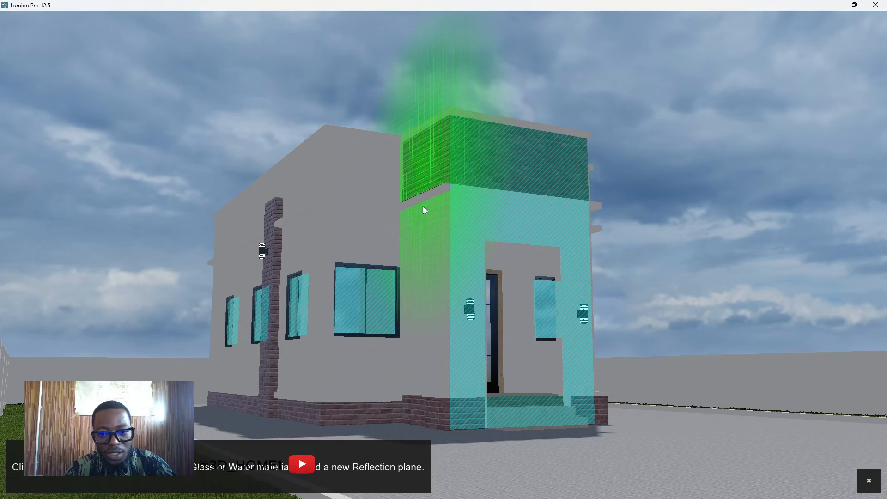
left_click(422, 198)
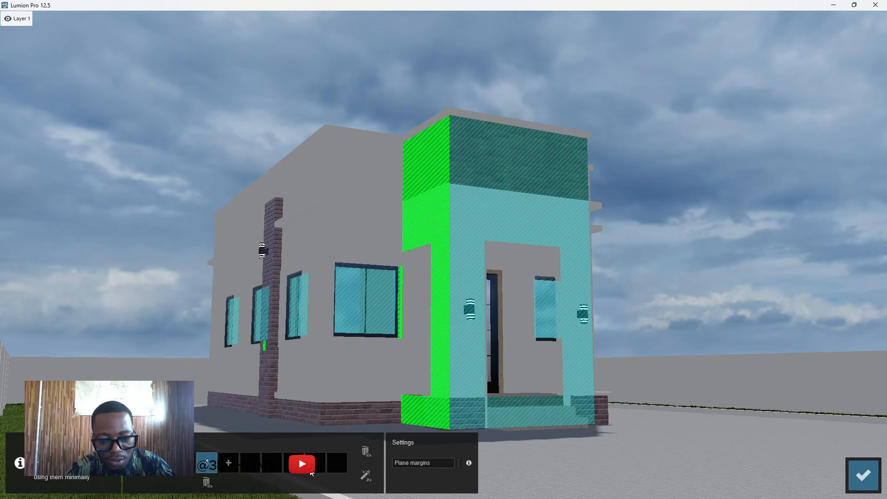
left_click(186, 463)
Add reflection planes on the set-back front wall and the long side wall at their brick bases.
left_click(228, 465)
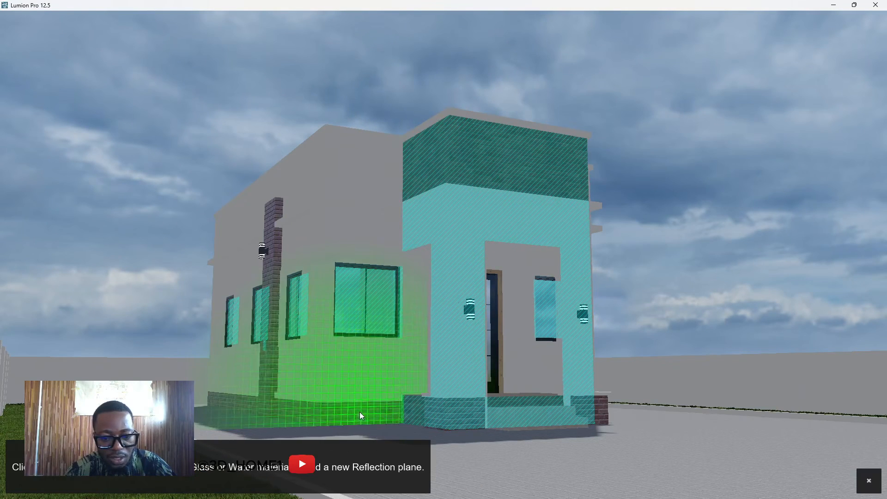
left_click(361, 416)
left_click(249, 465)
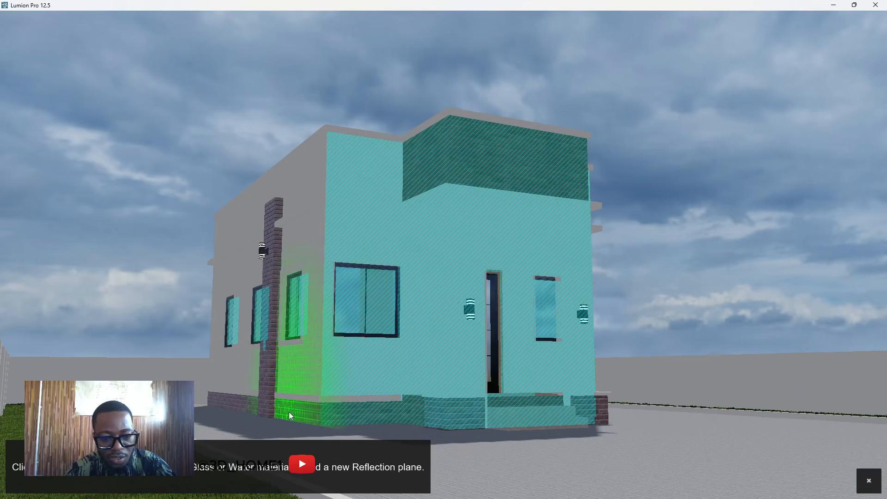
left_click(290, 414)
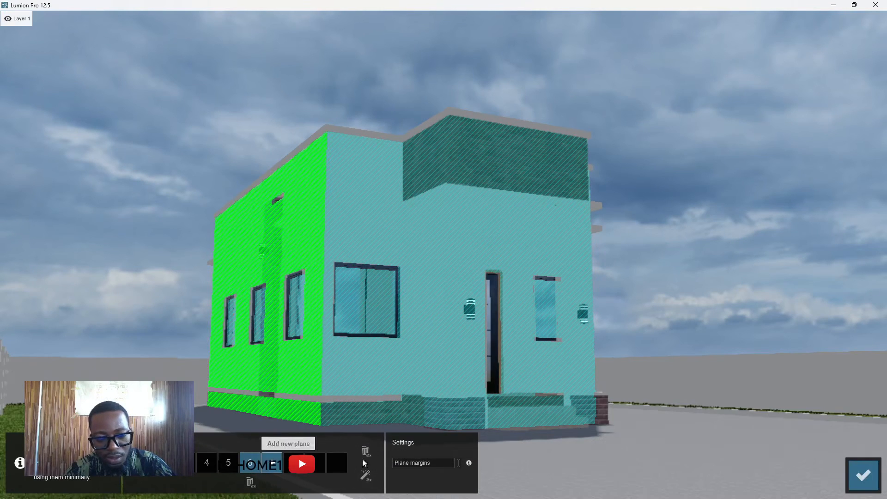
Add a seventh reflection plane on the brick bases of the front columns, save the planes and refresh the photo preview.
left_click(272, 464)
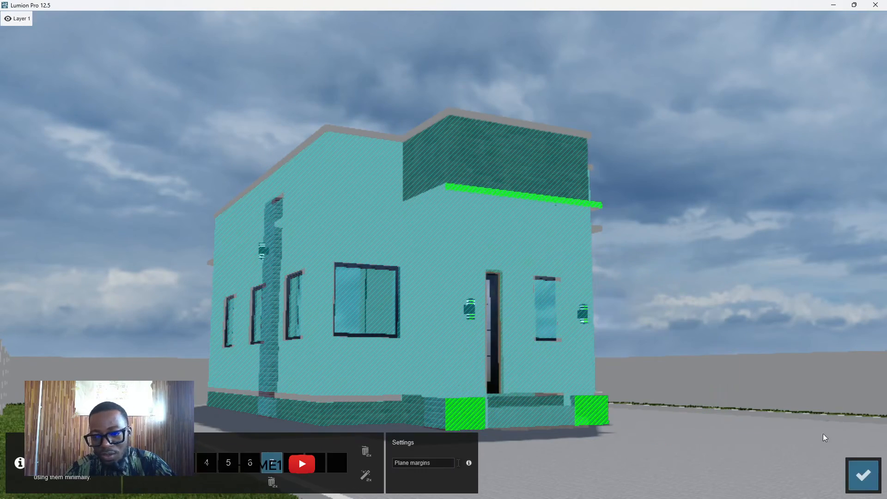
left_click(861, 473)
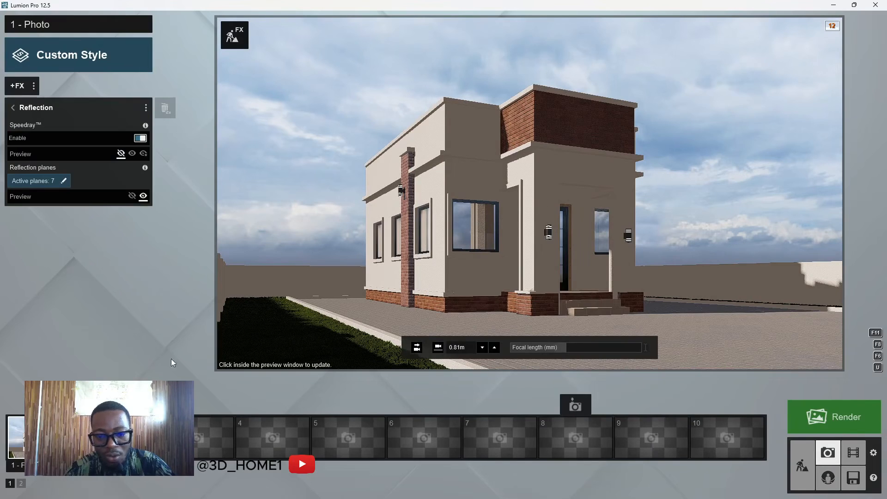
left_click(366, 247)
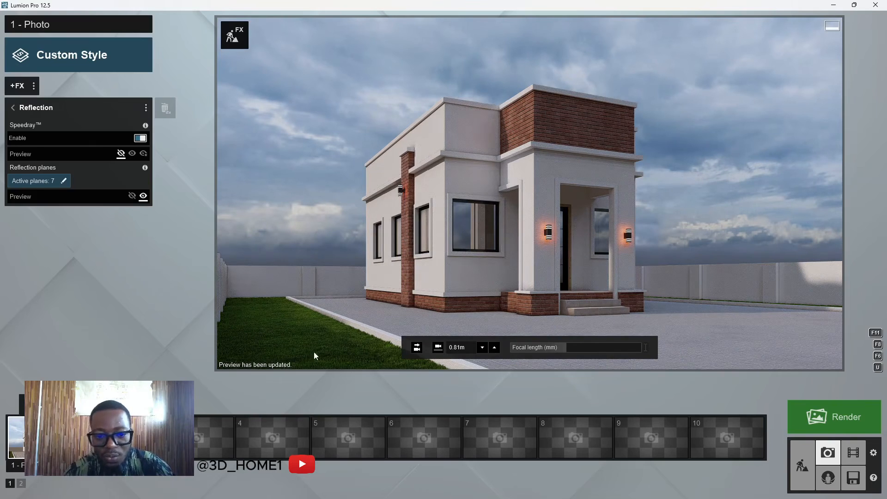
Recall the saved close-up camera view of the building and switch from the photo to placing nature objects in build mode.
key("shift+1")
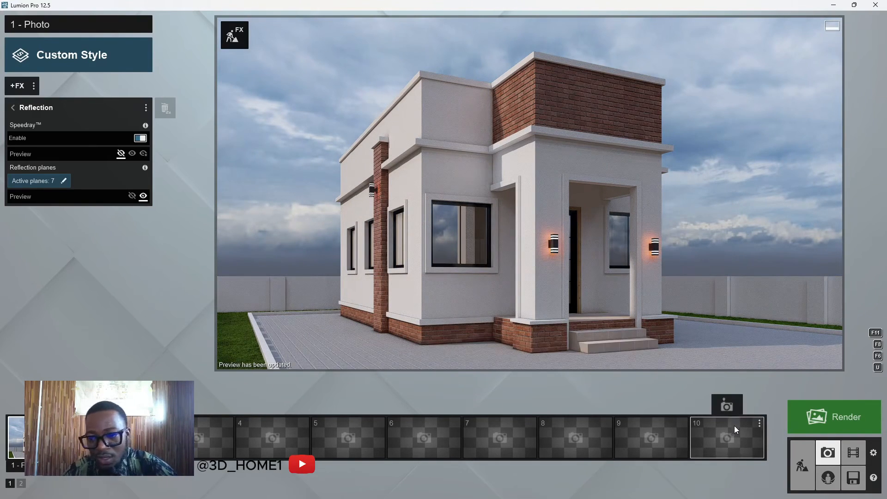
left_click(795, 458)
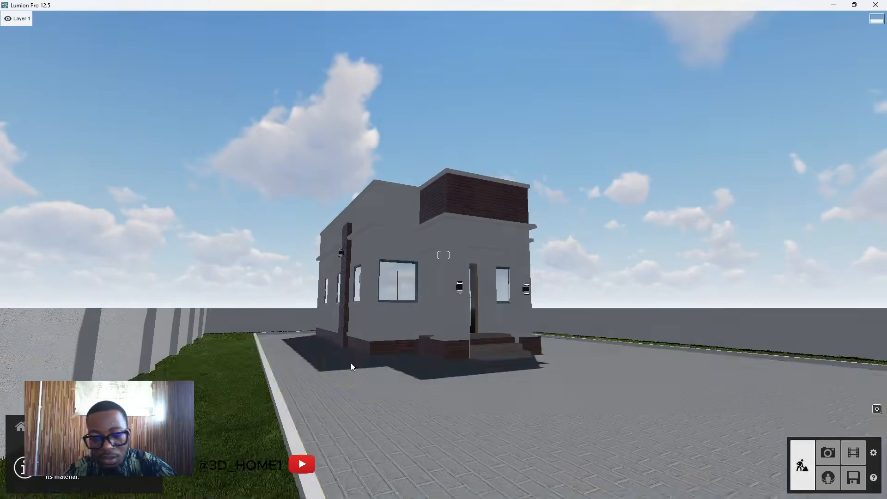
left_click(19, 428)
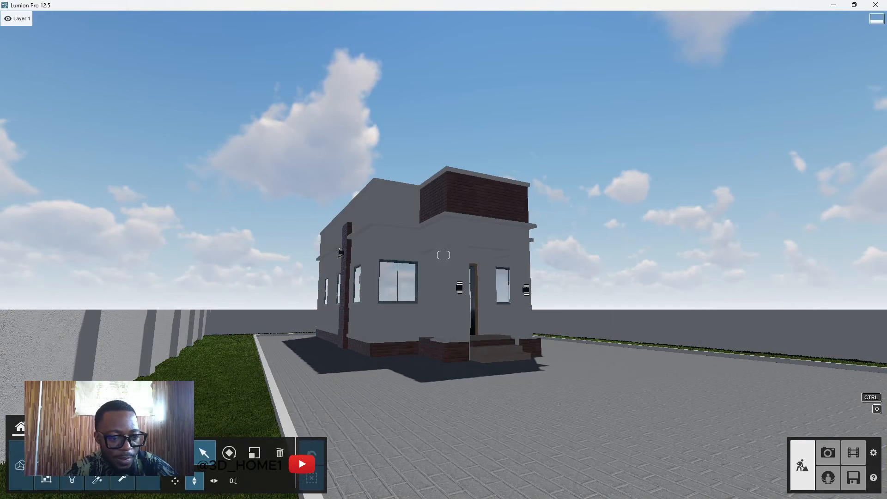
left_click(179, 453)
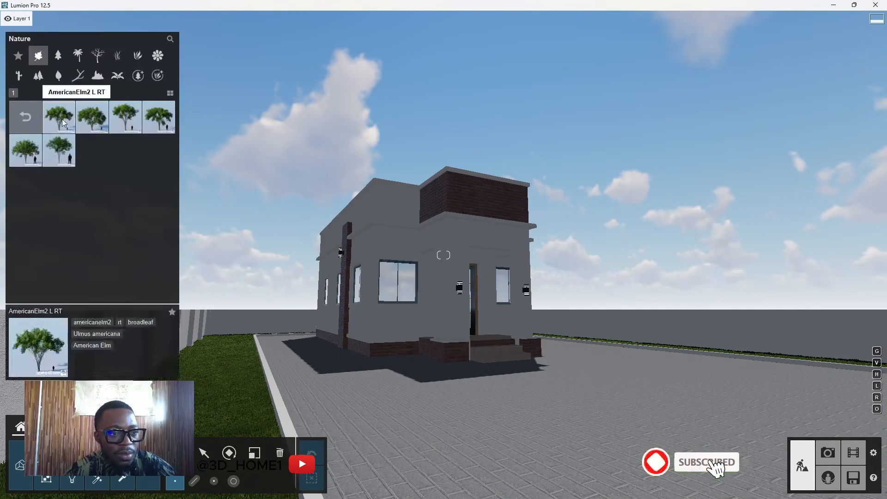
Choose Maidenhair Tree 004 from the fine-detail trees and place it at the far end of the side lawn beside the boundary wall.
left_click(142, 75)
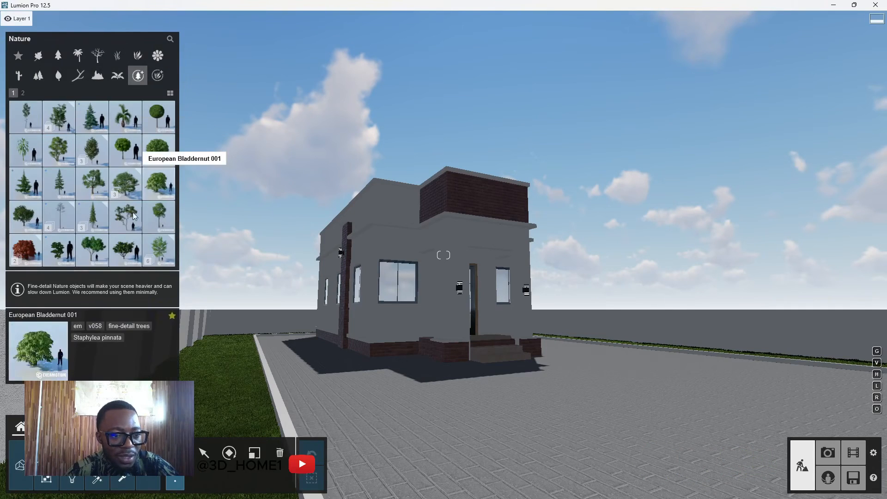
left_click(155, 250)
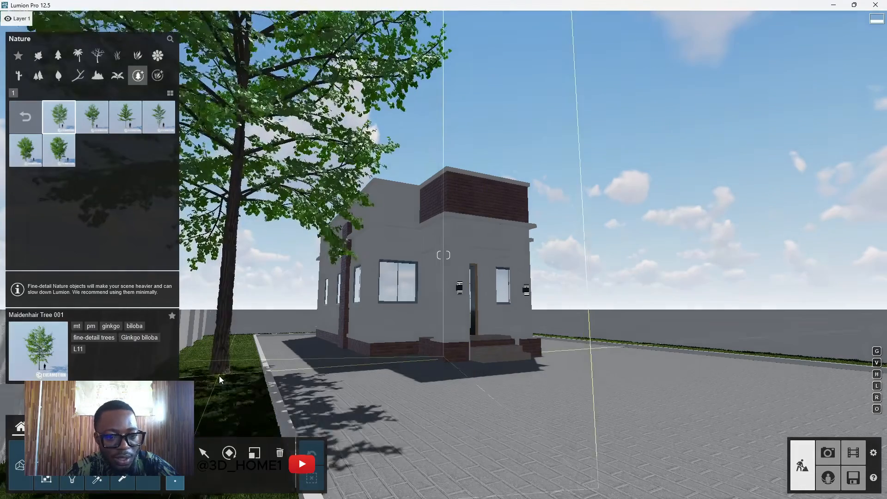
left_click(149, 127)
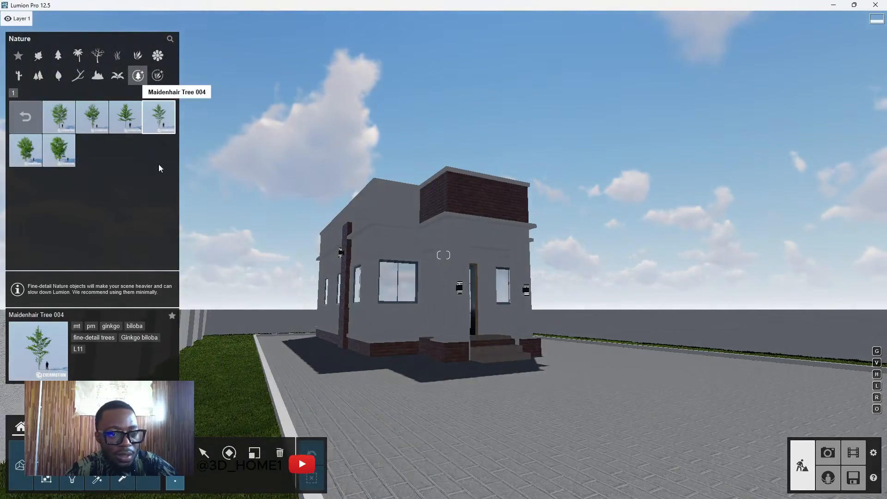
left_click(230, 344)
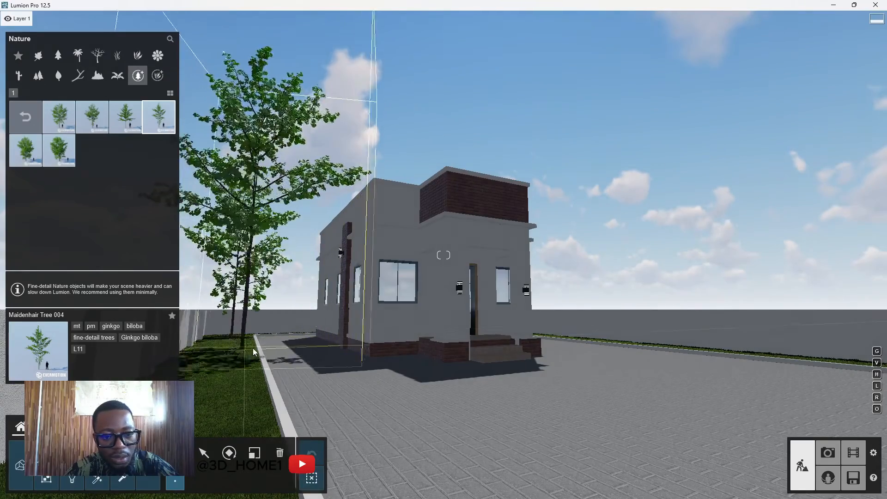
left_click(286, 329)
Browse both pages of fine-detail trees from an aerial view and choose Chestnut 001 for placement.
key("w")
key("q")
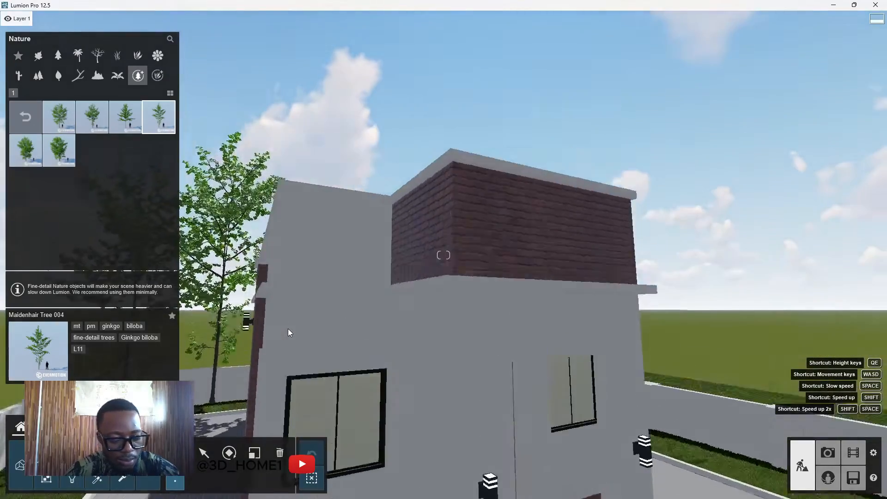
right_click_drag(286, 332, 324, 207)
key("s")
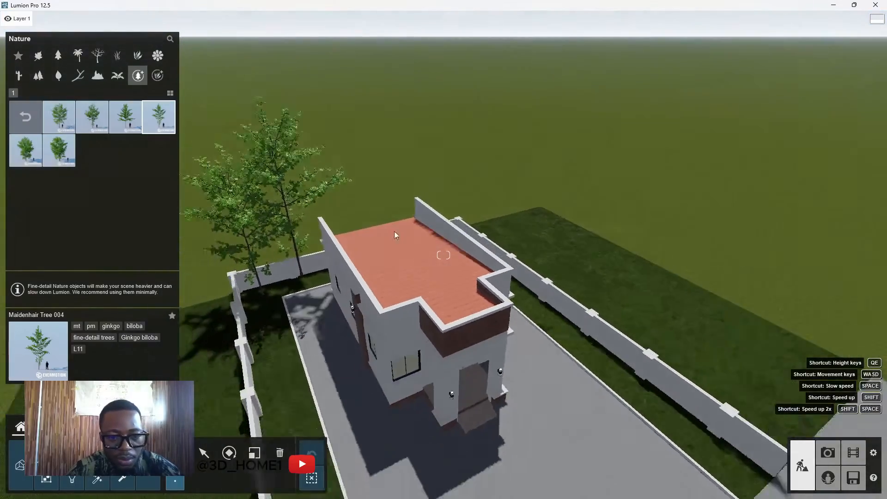
left_click(36, 103)
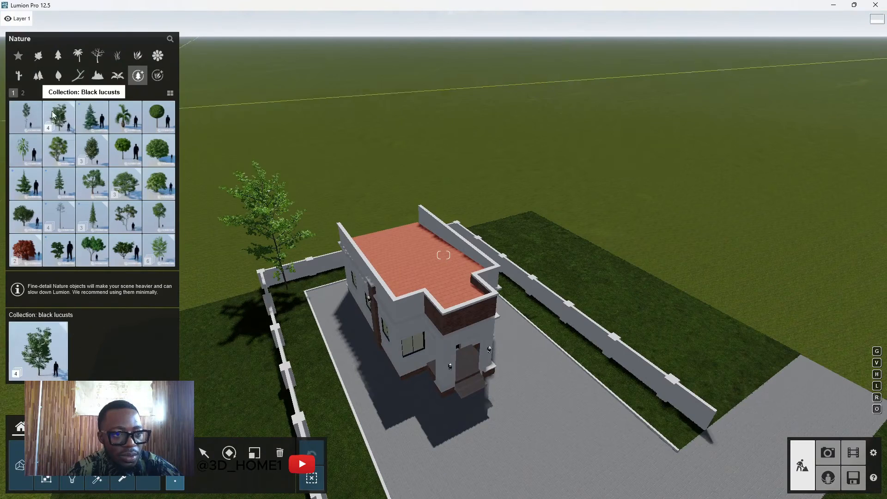
left_click(23, 93)
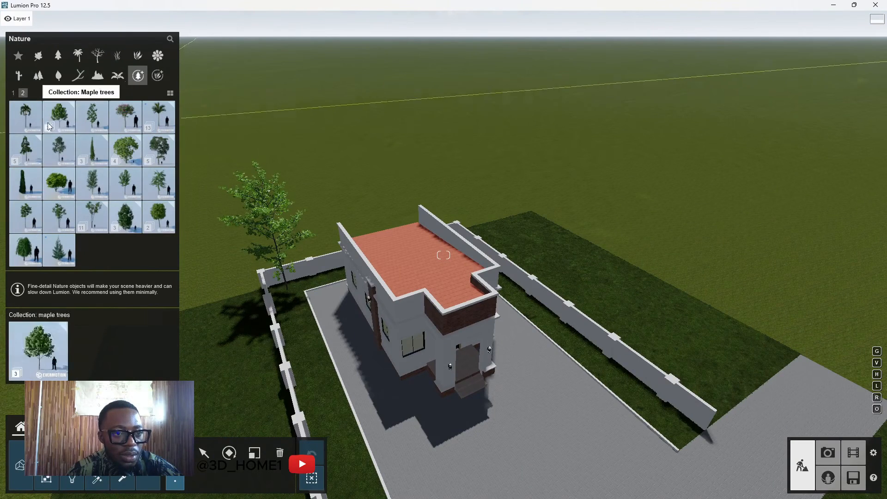
left_click(14, 95)
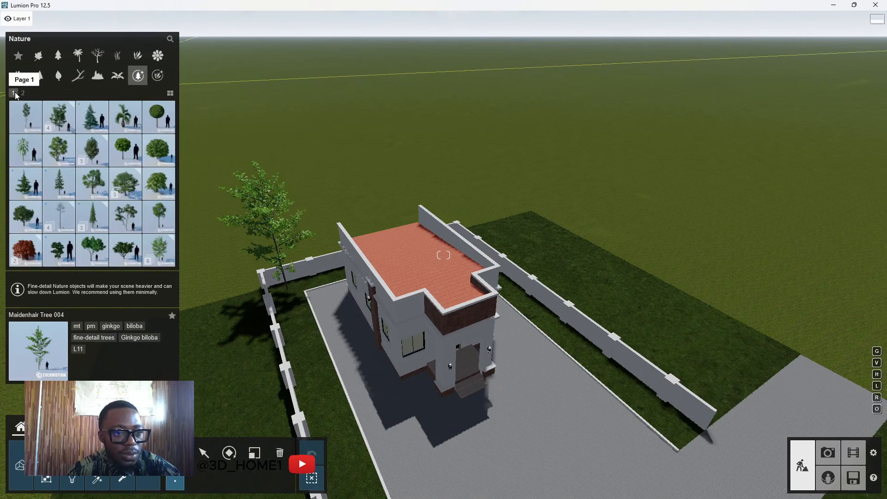
left_click(156, 151)
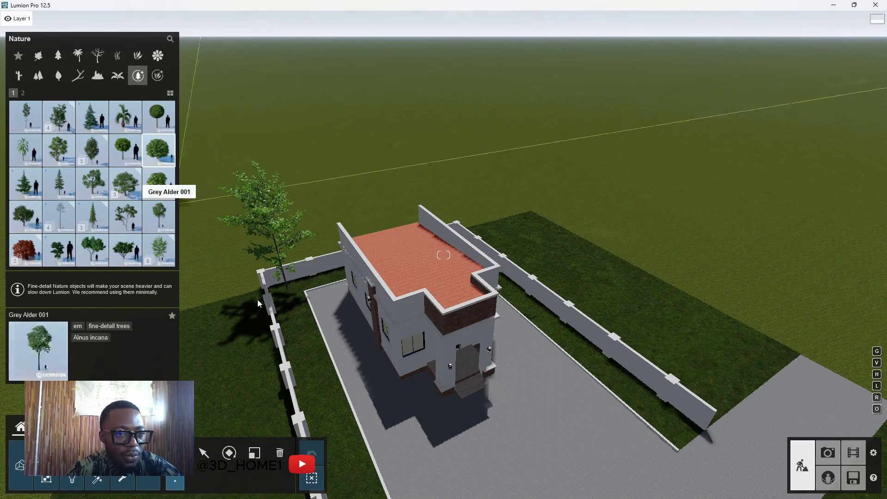
left_click(306, 342)
key("s")
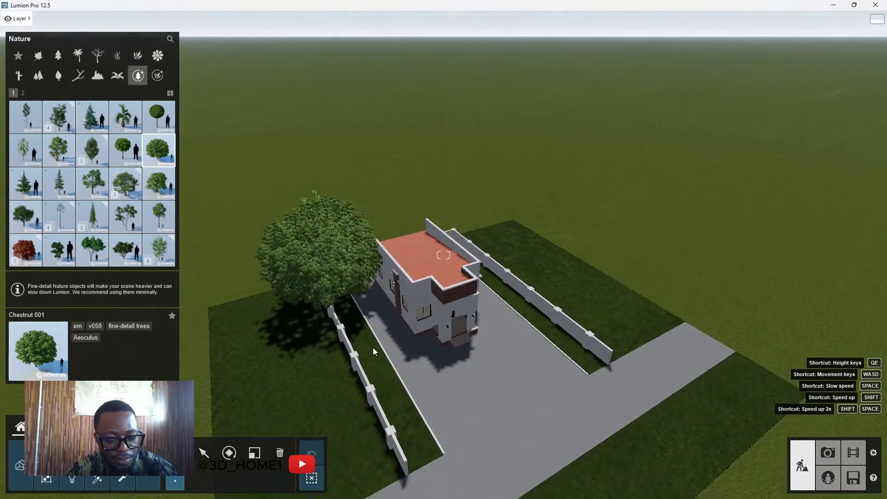
Shrink Chestnut 001 to bush size, place three along the side lawn by the boundary wall, and refresh the photo preview.
right_click_drag(373, 348, 578, 260)
key("w")
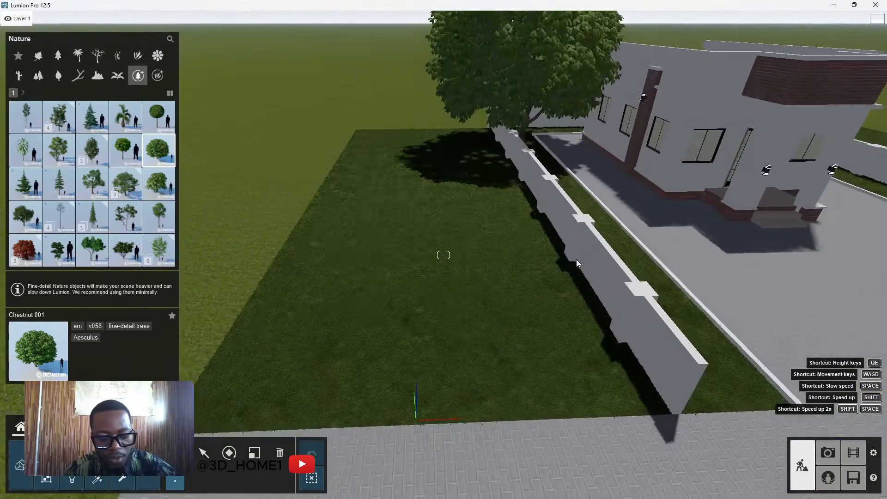
key("d")
key("w")
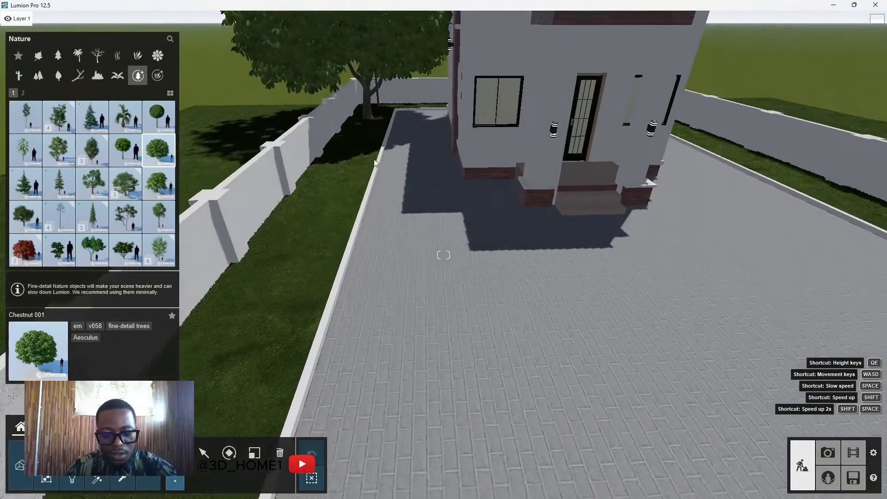
key("l")
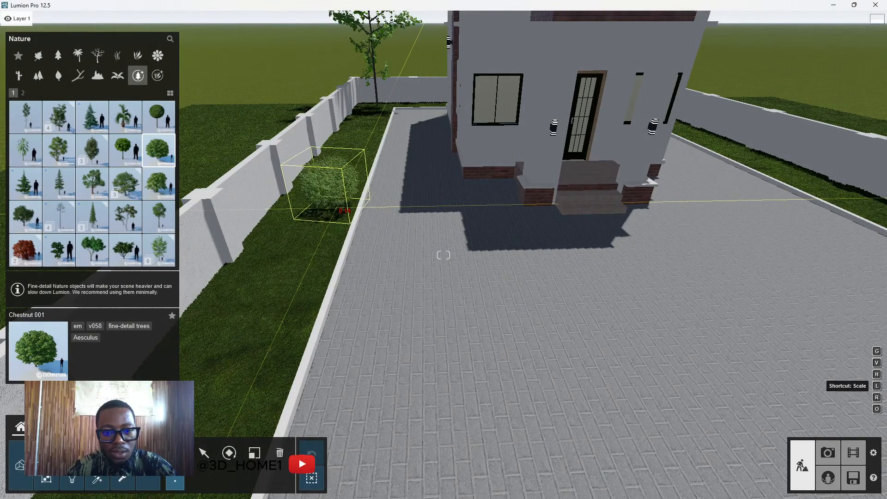
left_click(344, 190)
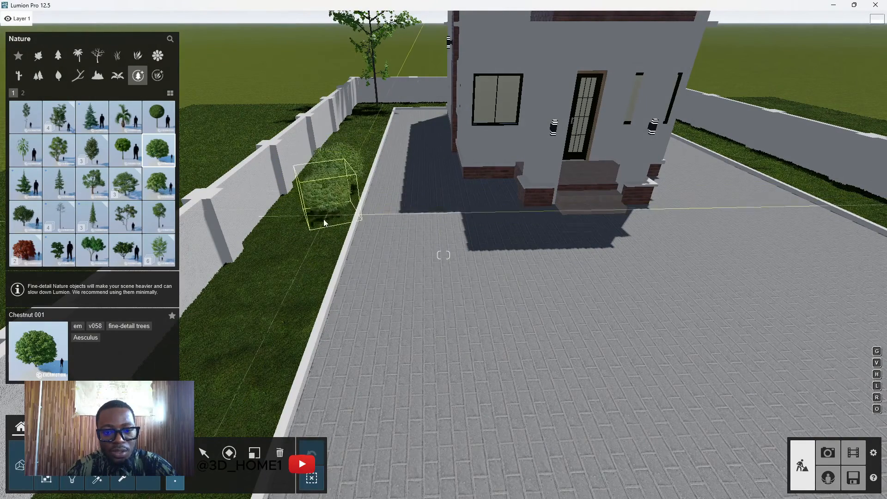
left_click(301, 258)
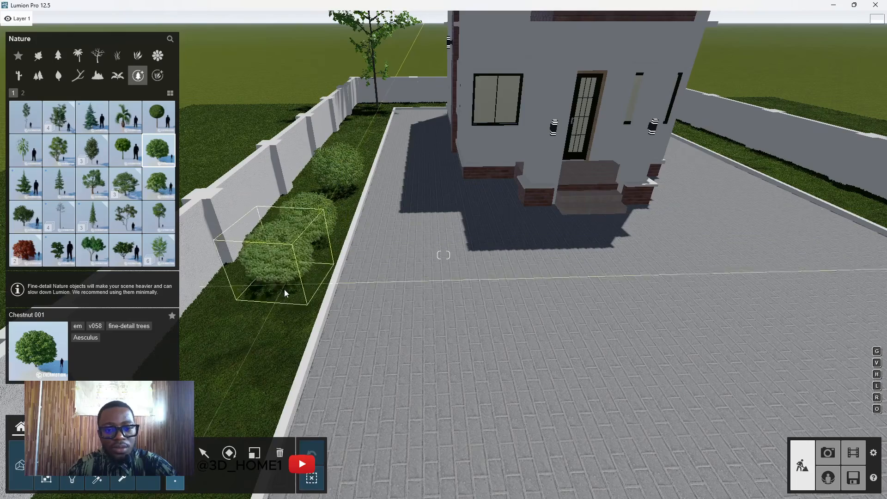
left_click(276, 314)
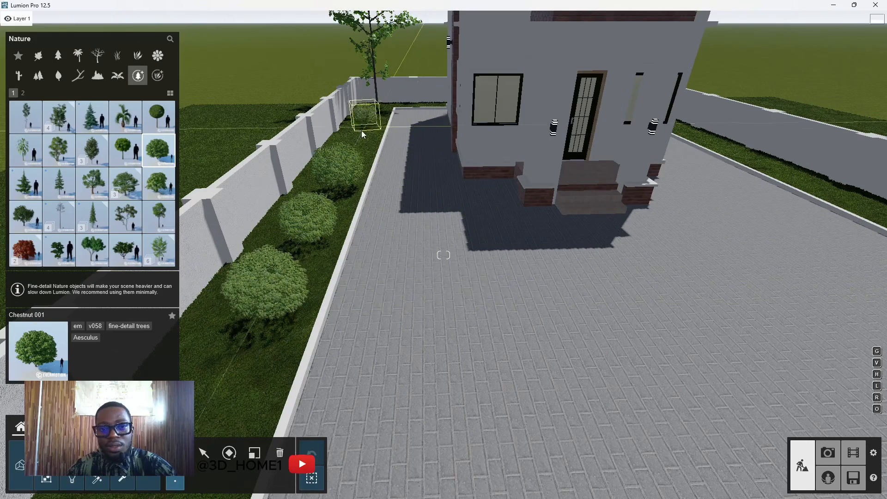
key("Escape")
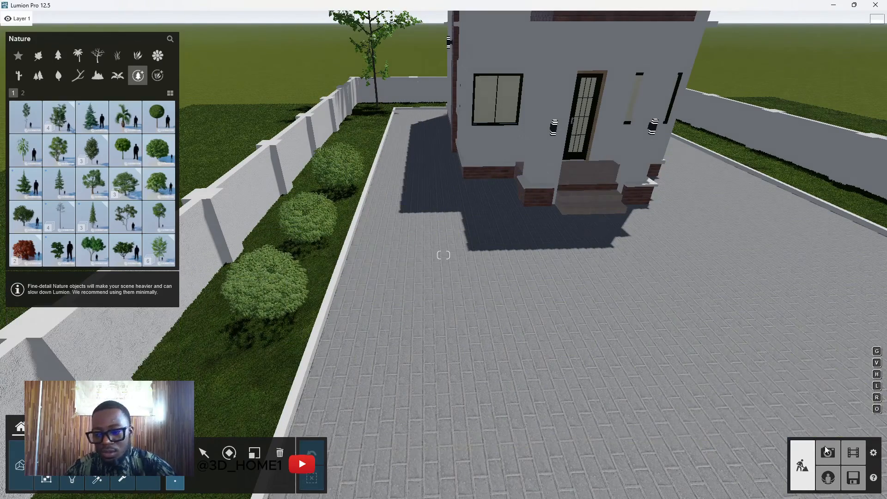
left_click(827, 453)
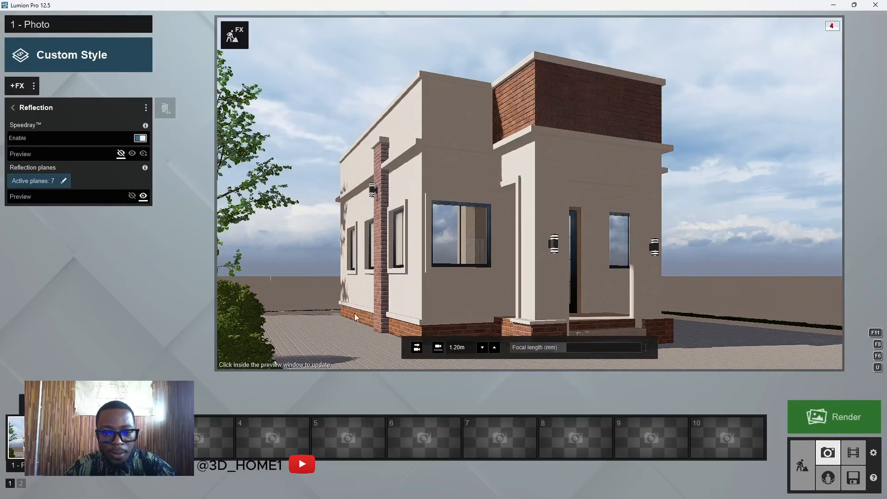
left_click(318, 316)
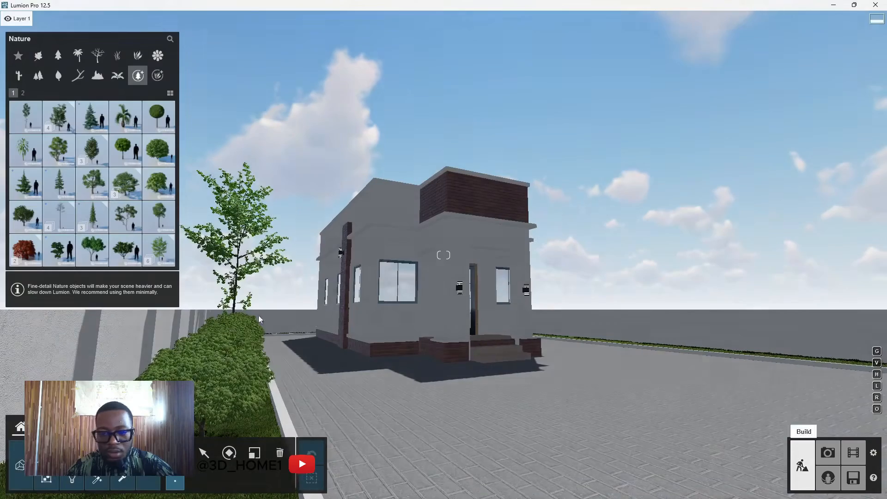
Browse the broadleaf, flower and plant objects and choose Yaupon Holly 02 from the plants.
key("q")
key("w")
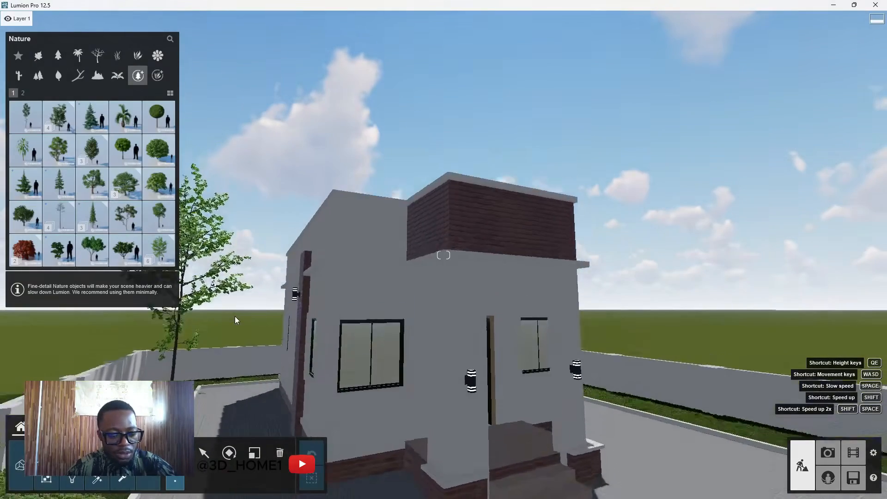
right_click_drag(234, 318, 235, 342)
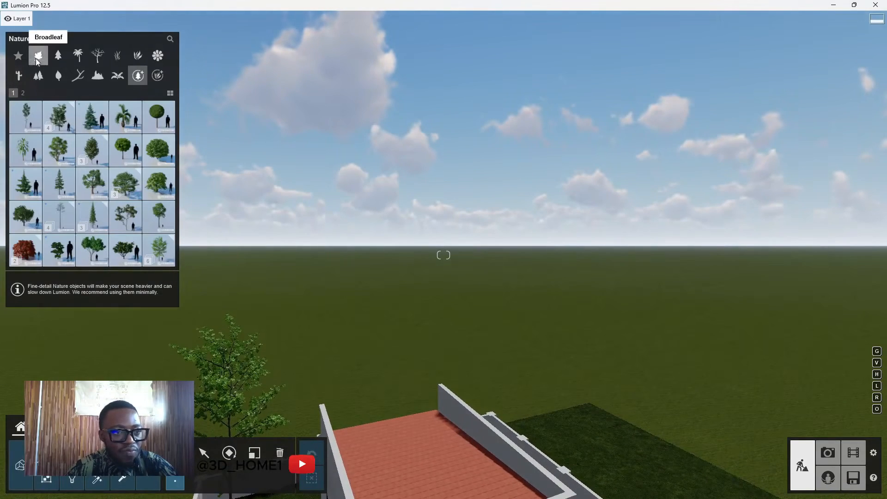
left_click(38, 56)
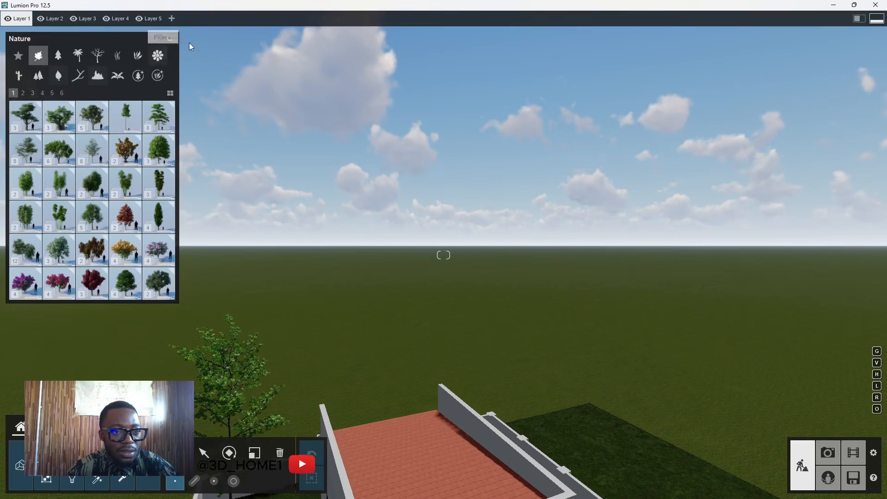
left_click(142, 58)
left_click(157, 56)
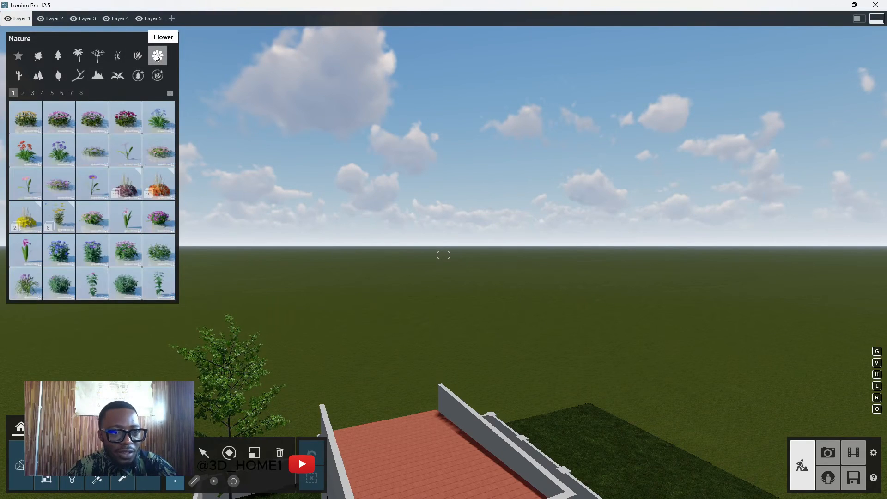
left_click(140, 58)
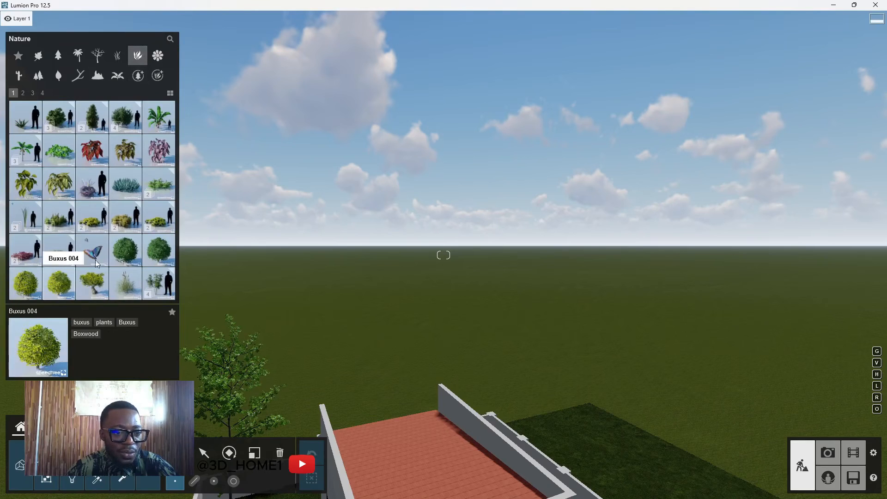
left_click(24, 94)
left_click(33, 93)
left_click(42, 94)
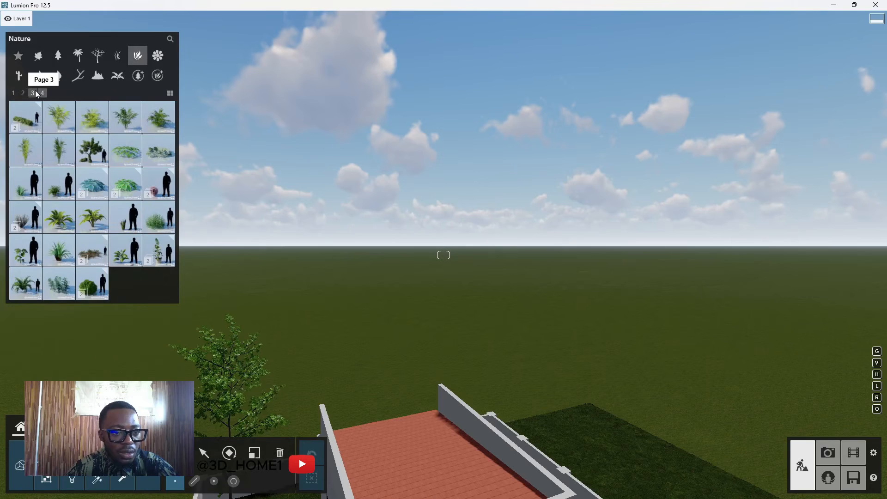
left_click(87, 277)
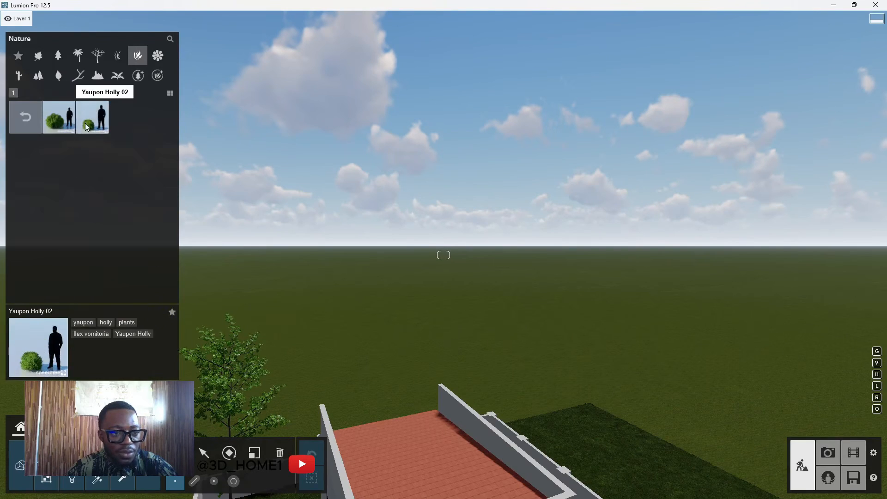
Scale Yaupon Holly 02 and place a cluster of the bushes around the tree at the far end of the side lawn.
right_click_drag(318, 297, 340, 374)
scroll(354, 361, "up", 3)
scroll(354, 361, "down", 3)
right_click_drag(416, 180, 401, 245)
scroll(401, 245, "up", 4)
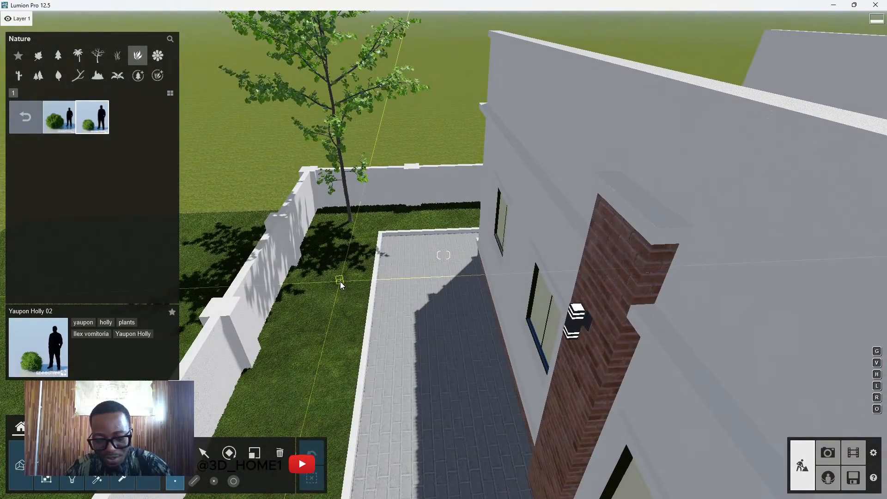
key("l")
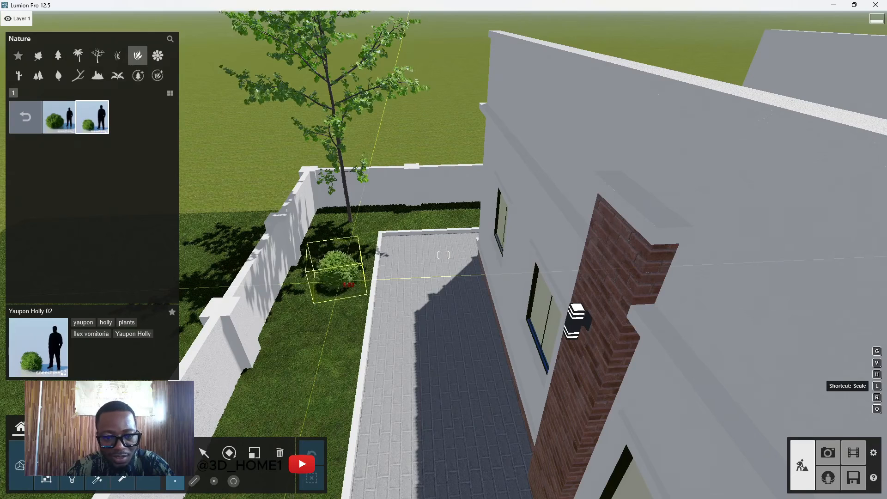
left_click(336, 227)
left_click(374, 228)
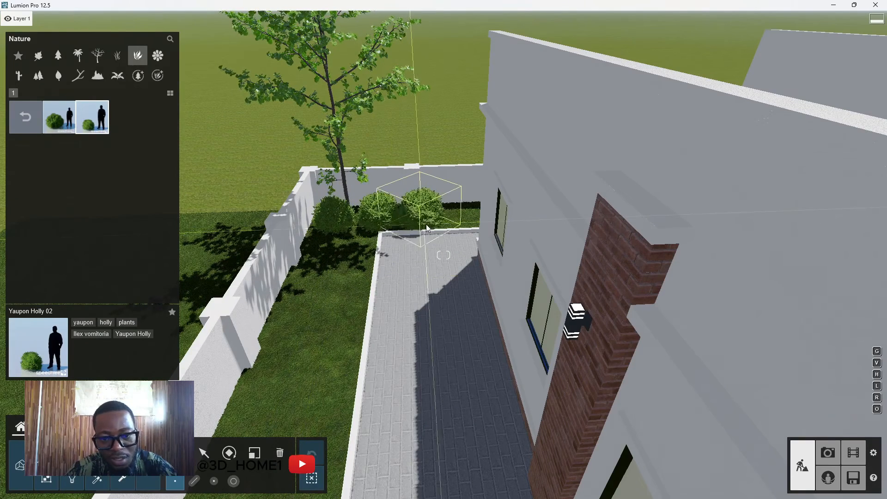
left_click(427, 229)
key("w")
right_click_drag(469, 228, 389, 196)
key("a")
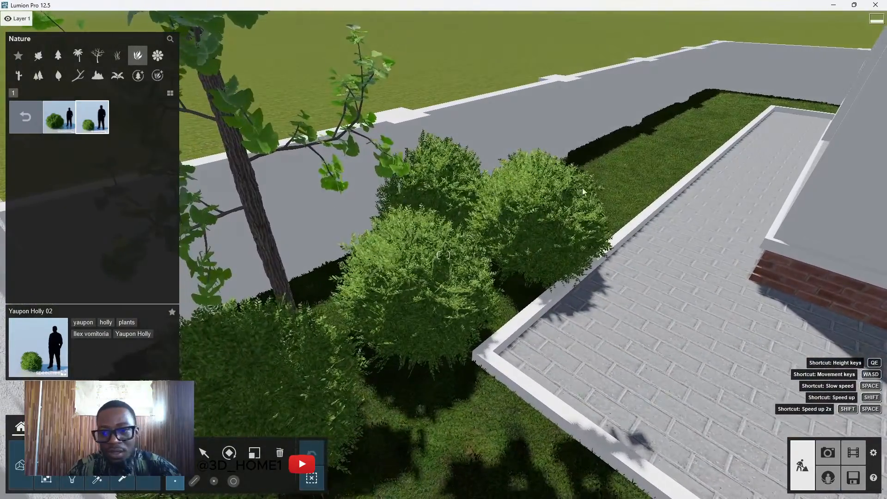
left_click(608, 198)
Place six Yaupon Holly 02 bushes in a row along the lawn strip on the opposite side of the building.
key("s")
right_click_drag(608, 198, 348, 361)
key("d")
key("d")
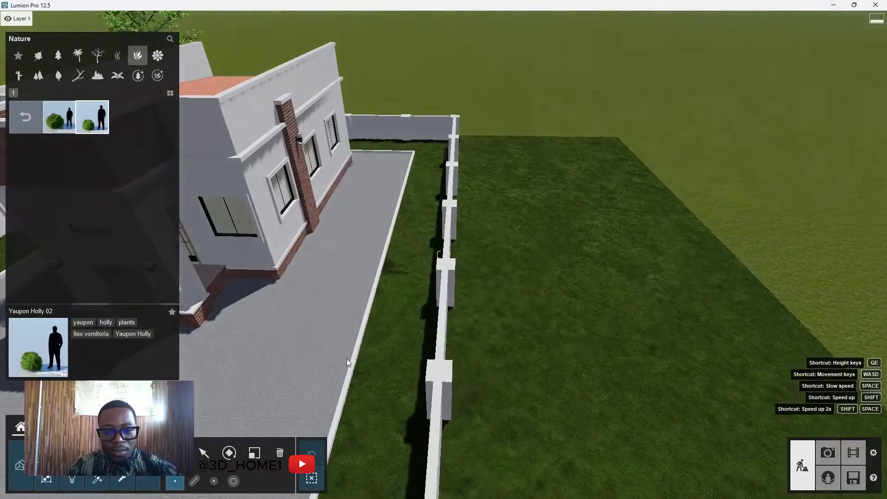
left_click(430, 187)
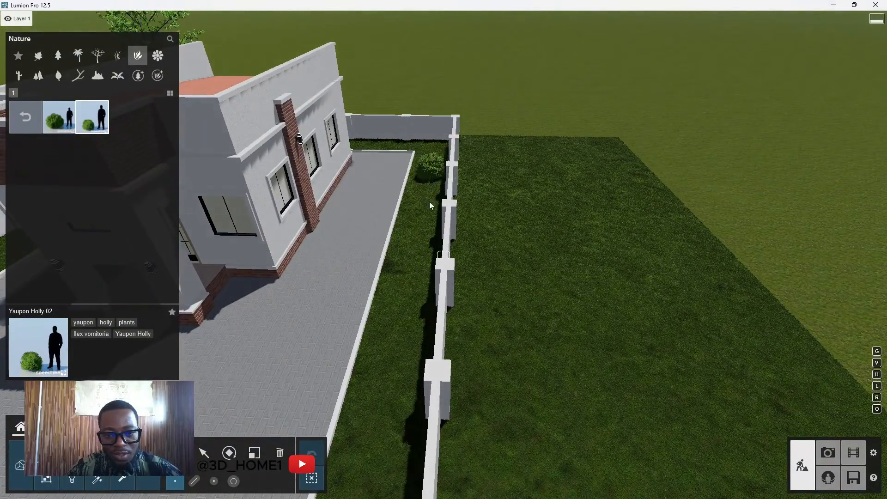
left_click(423, 222)
left_click(411, 297)
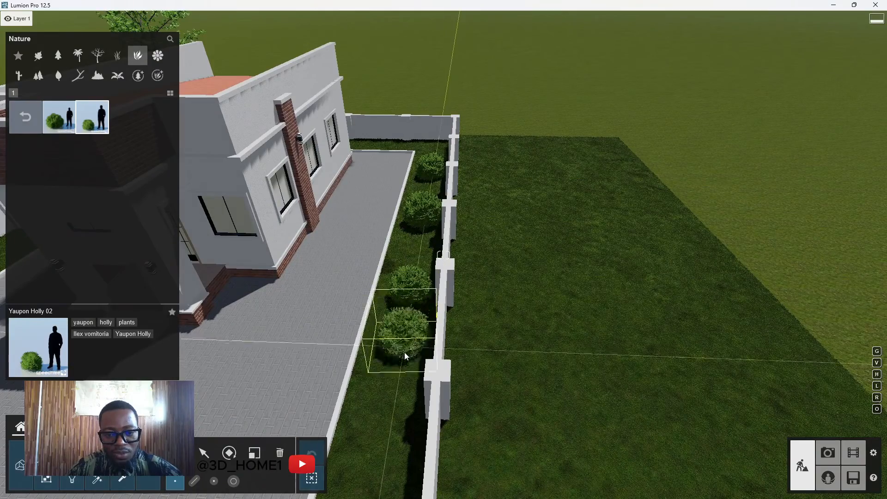
left_click(410, 361)
key("s")
right_click_drag(457, 315, 435, 381)
left_click(434, 381)
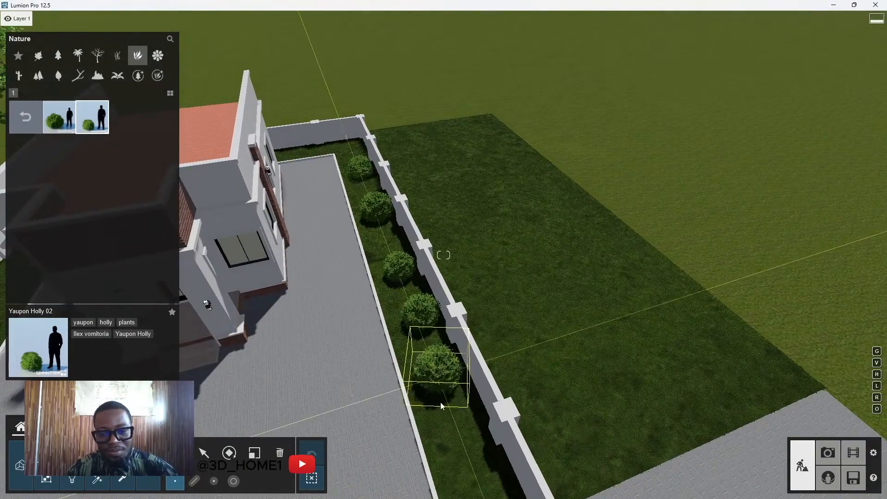
left_click(458, 443)
Choose AmericanElm2 L RT from the broadleaf trees and place three outside the boundary wall, around the rear of the compound.
key("s")
right_click_drag(436, 291, 365, 226)
left_click(399, 218)
key("q")
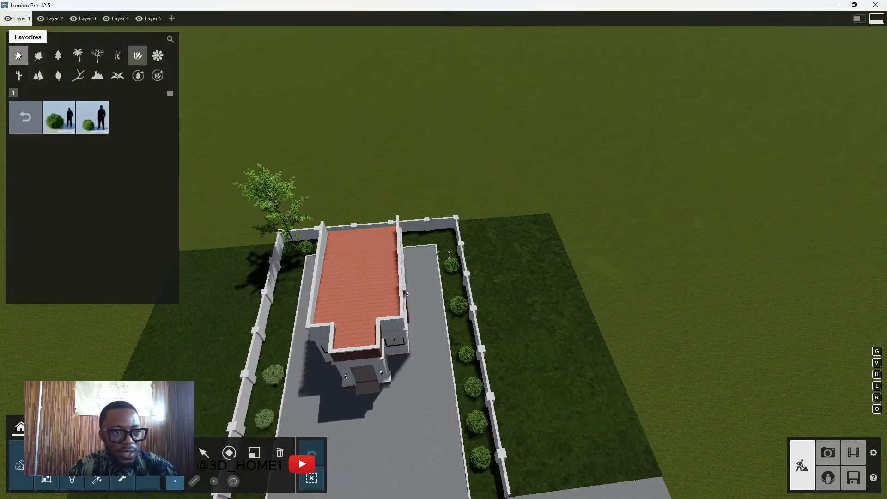
scroll(366, 283, "down", 2)
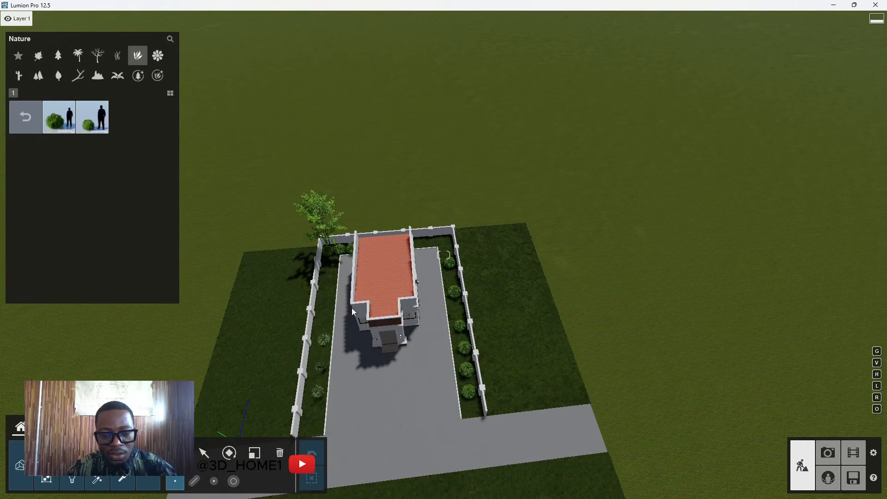
scroll(327, 303, "down", 2)
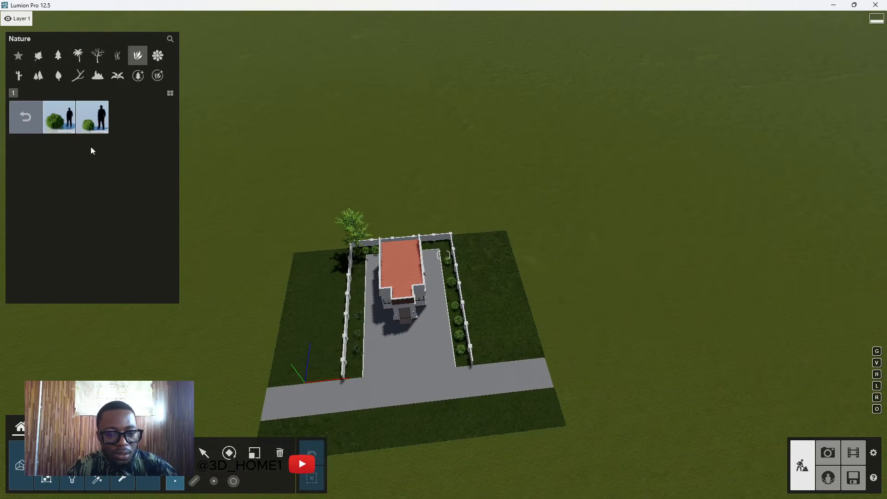
left_click(58, 55)
left_click(38, 55)
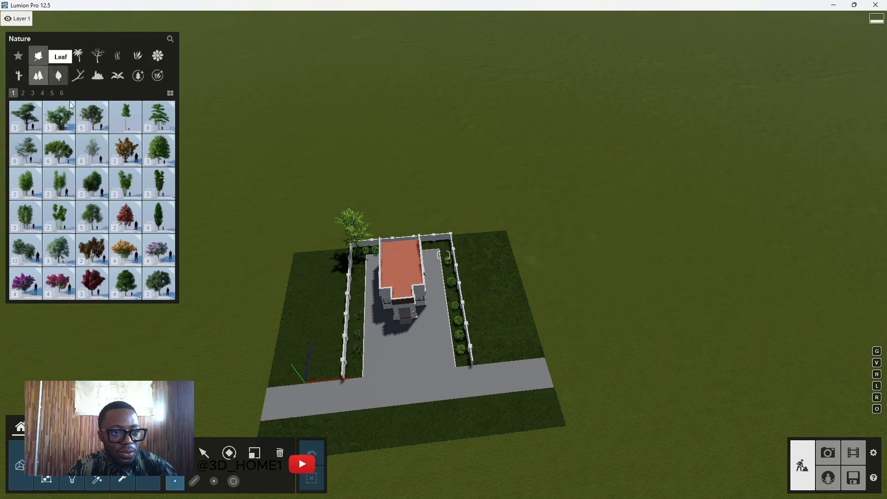
left_click(62, 148)
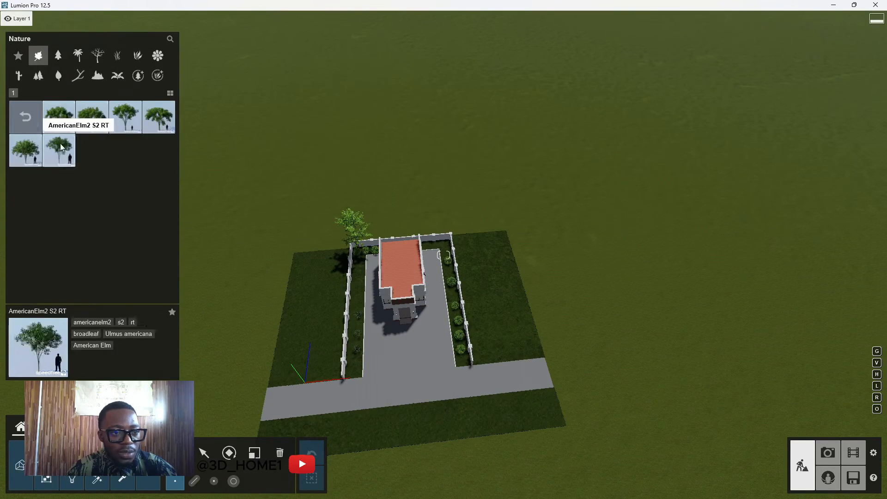
left_click(62, 120)
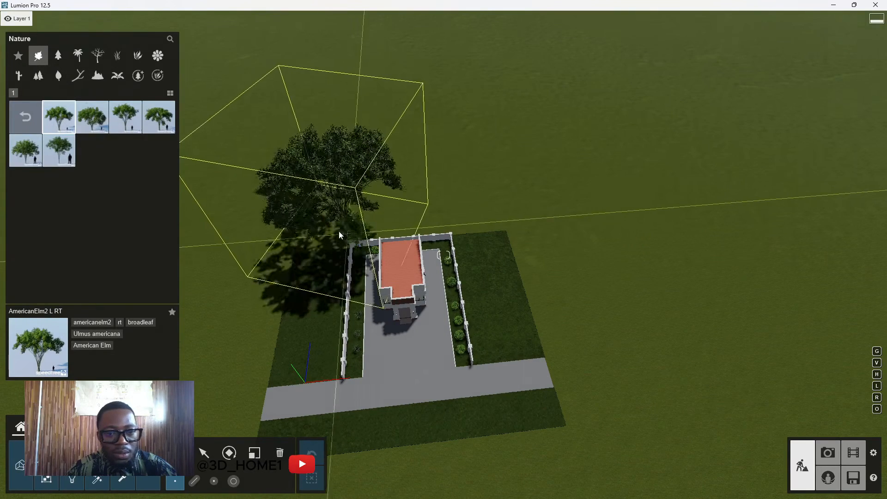
left_click(340, 208)
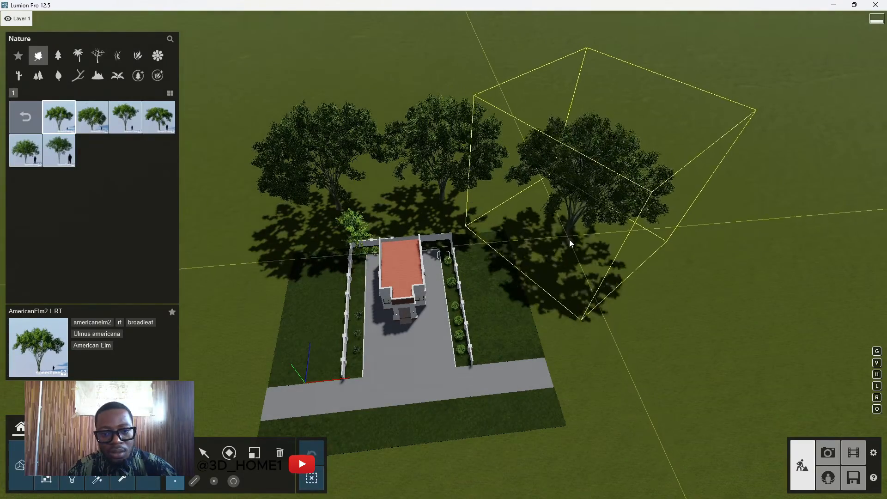
left_click(573, 247)
key("Escape")
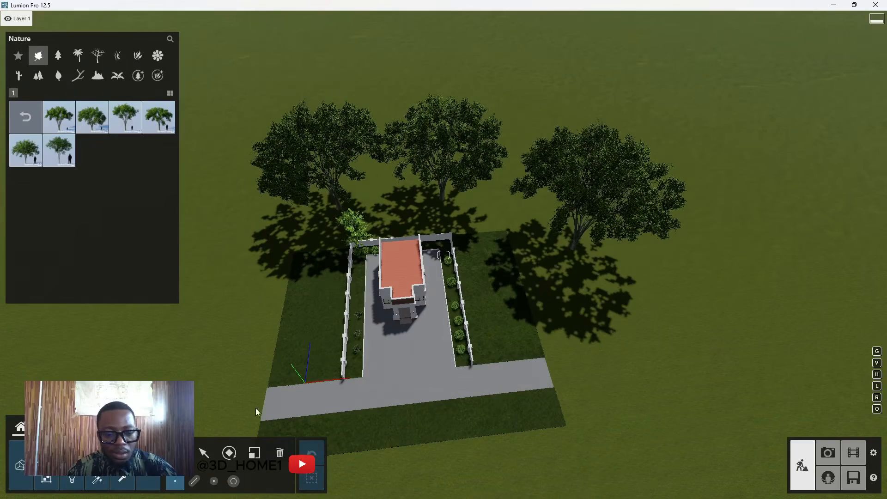
Place another AmericanElm2 L RT outside the side boundary wall near the driveway and refresh the photo preview.
left_click(59, 117)
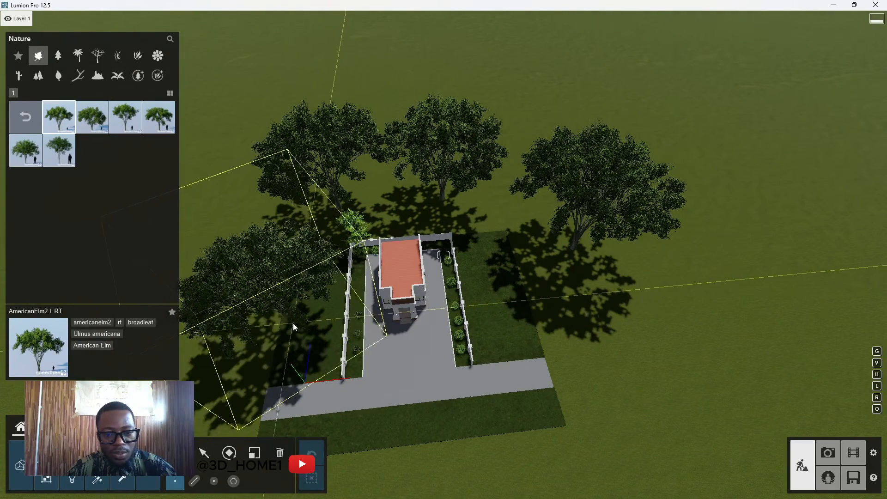
left_click(296, 323)
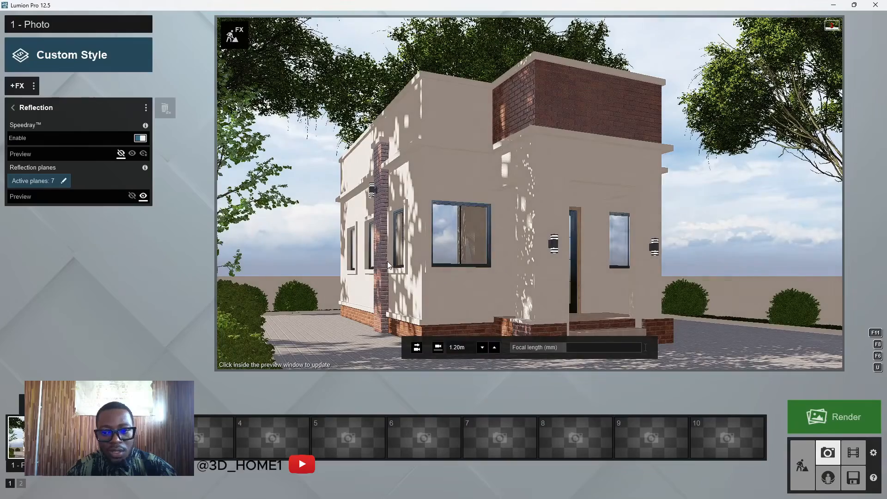
left_click(387, 262)
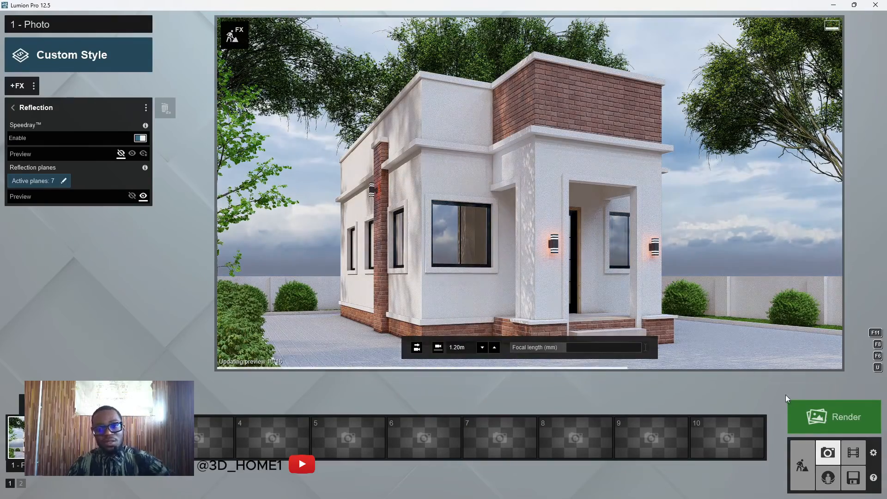
Return to the build scene and shrink the three American elm trees standing around the rear of the compound.
left_click(799, 457)
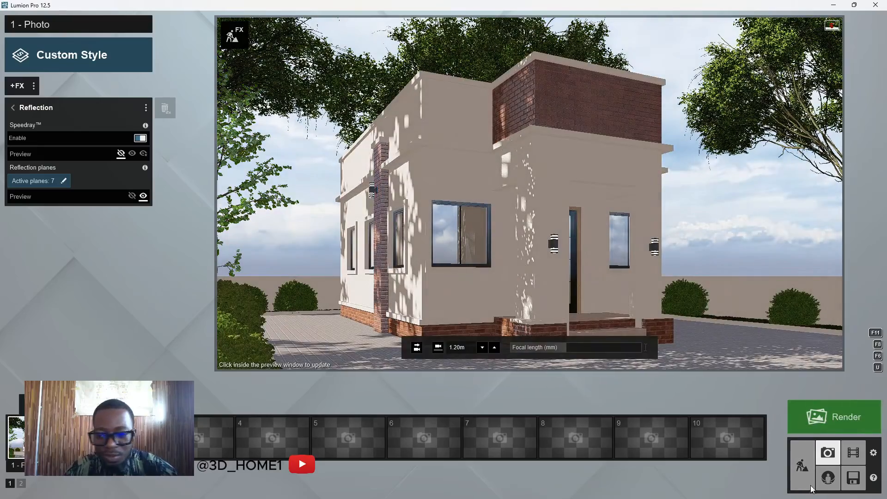
left_click(803, 460)
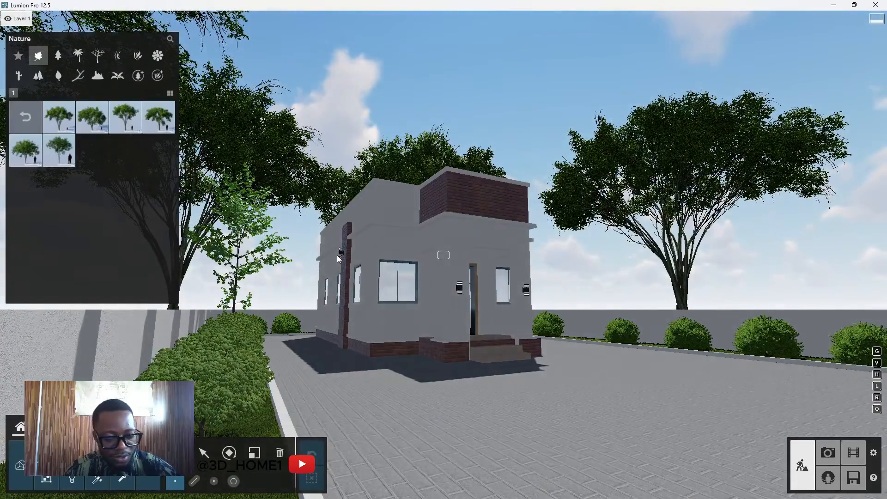
key("q")
right_click_drag(339, 259, 466, 299)
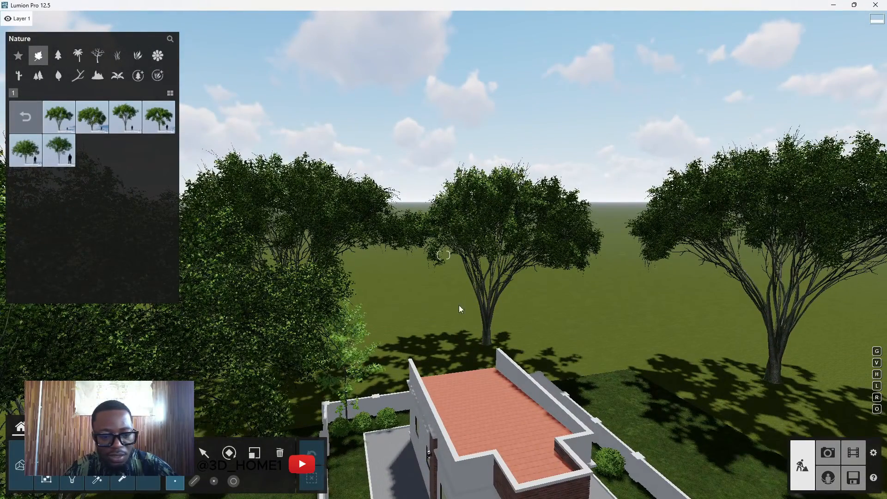
left_click(203, 453)
left_click(486, 343)
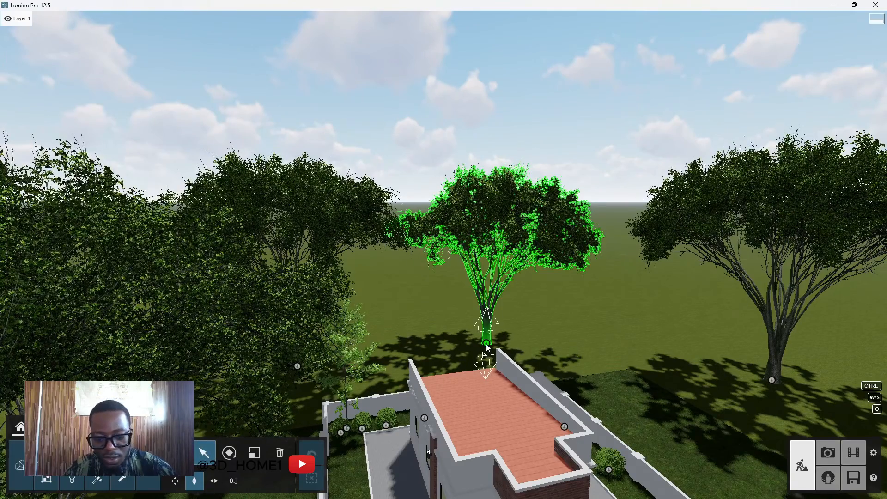
key("l")
left_click_drag(486, 344, 484, 360)
left_click_drag(773, 388, 769, 401)
right_click_drag(722, 368, 639, 289)
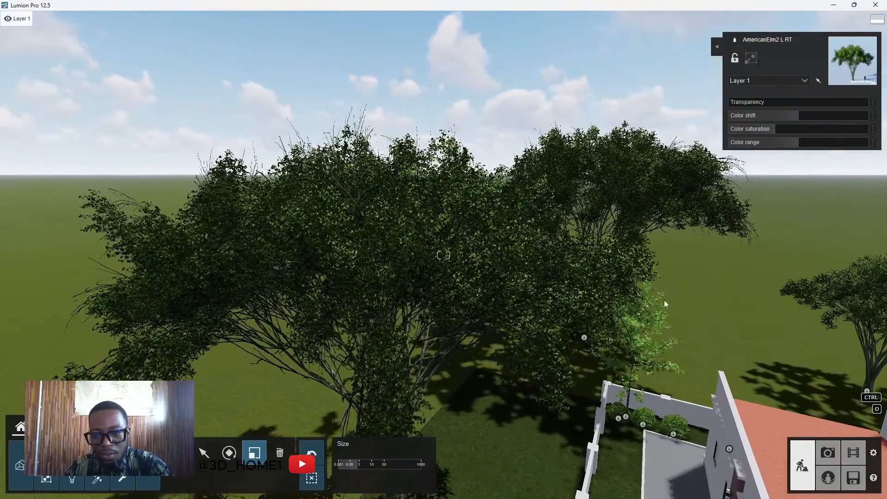
left_click_drag(586, 338, 583, 368)
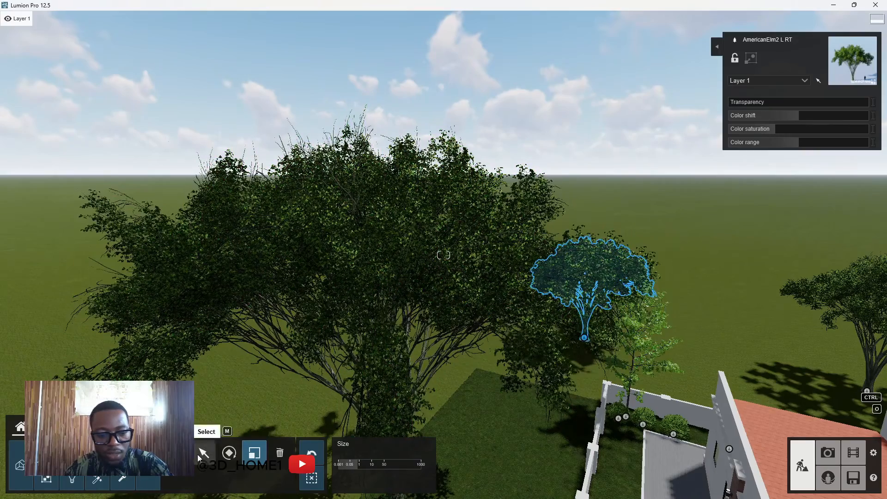
Move the shrunken elm closer to the rear corner of the boundary wall and refresh the preview from the saved Photo 1 view.
left_click(202, 455)
left_click_drag(585, 337, 665, 366)
key("w")
right_click_drag(550, 345, 530, 331)
key("s")
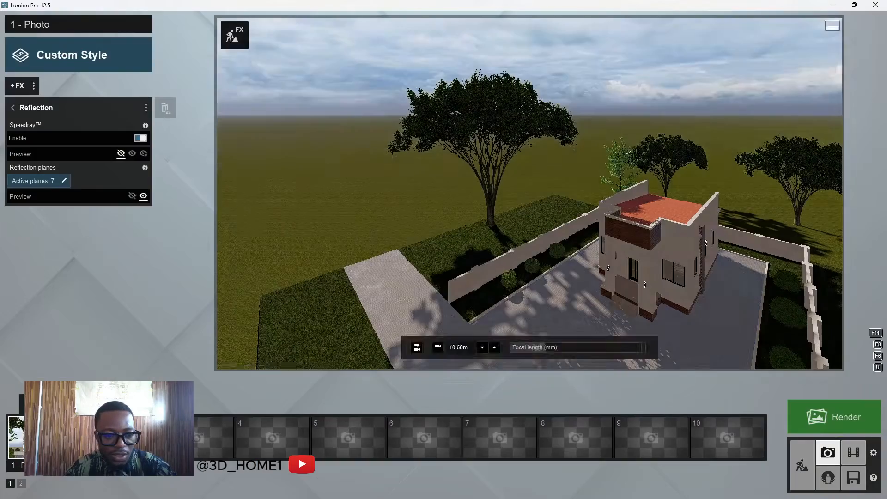
left_click(42, 439)
left_click(499, 242)
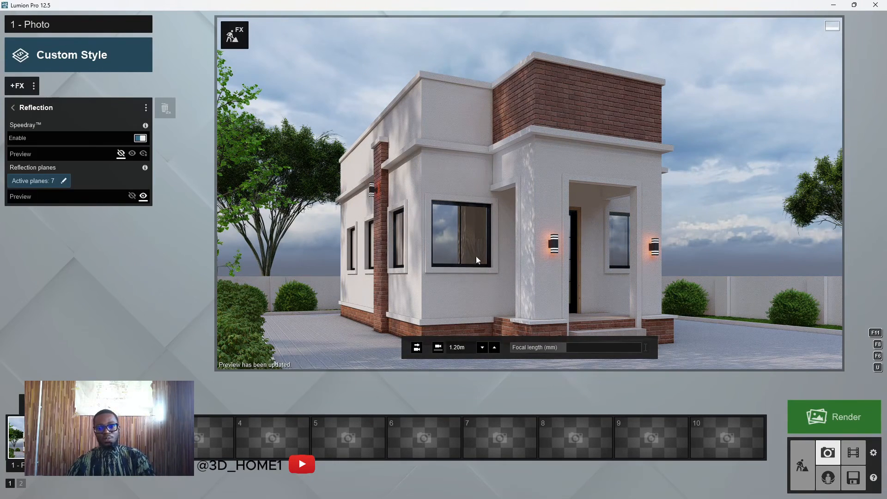
Return to an aerial view of the build scene and choose AfricanOlive RT Shrub from the broadleaf trees.
left_click(802, 475)
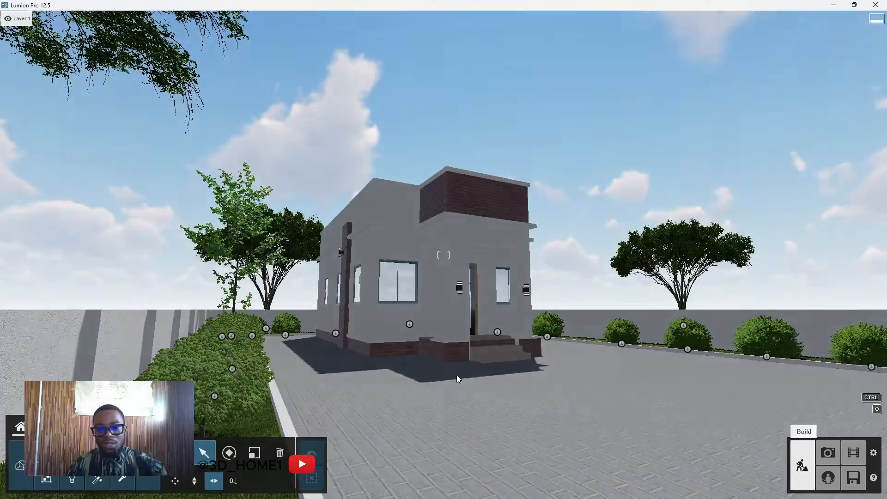
key("q")
right_click_drag(407, 324, 228, 300)
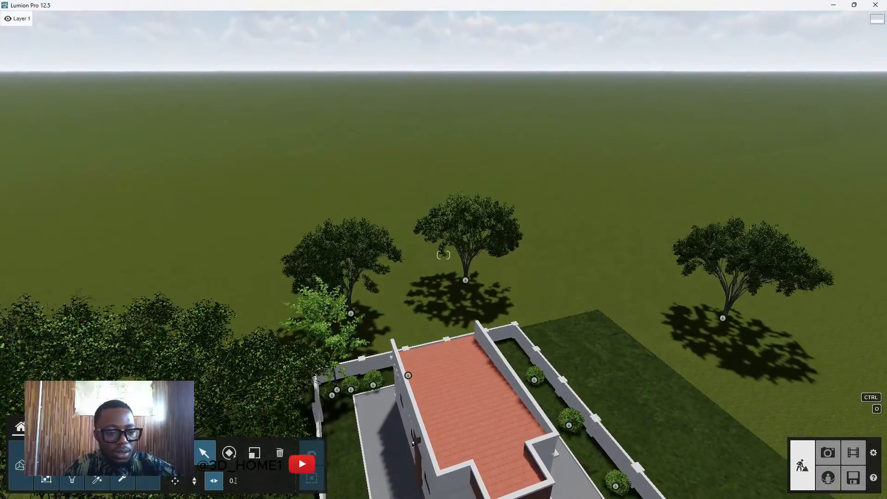
left_click(46, 452)
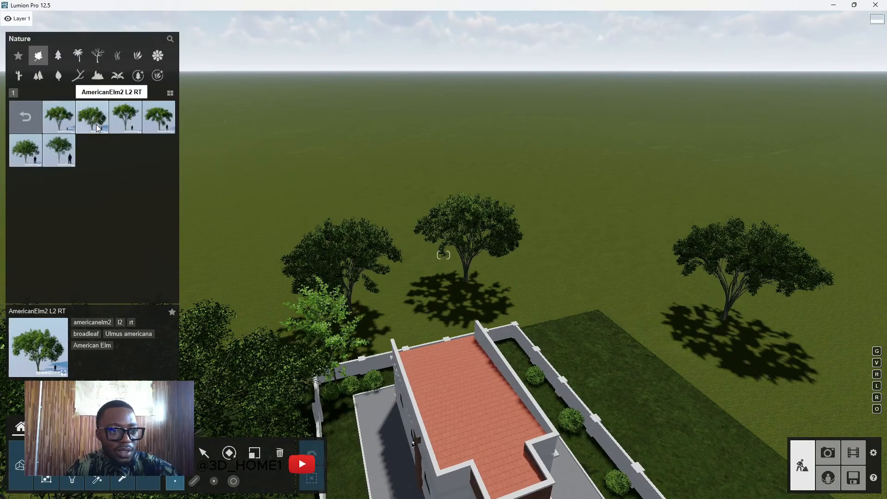
left_click(39, 55)
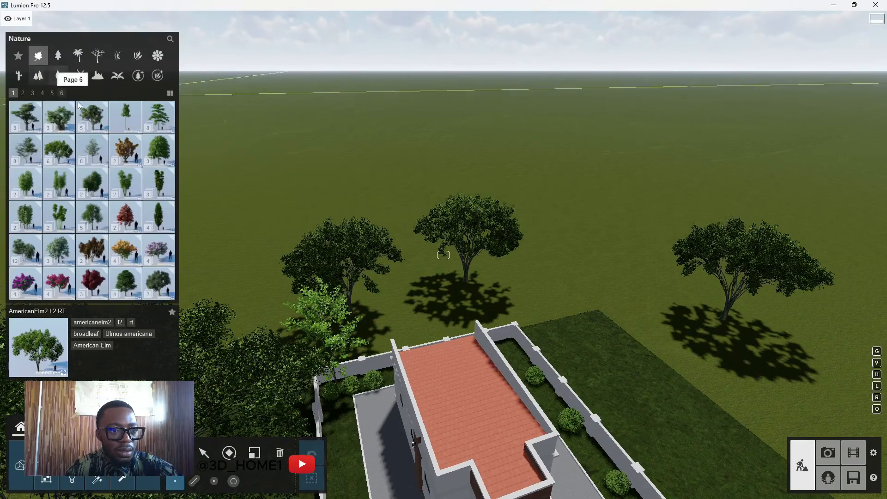
left_click(94, 118)
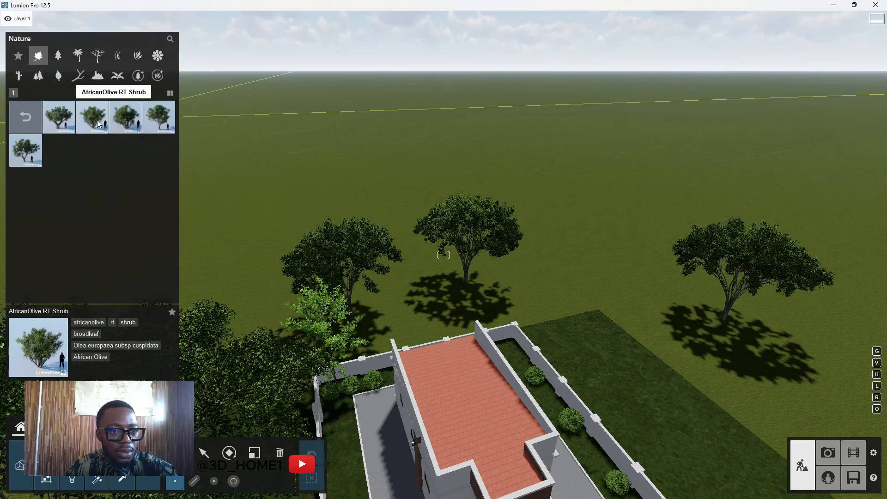
left_click(97, 123)
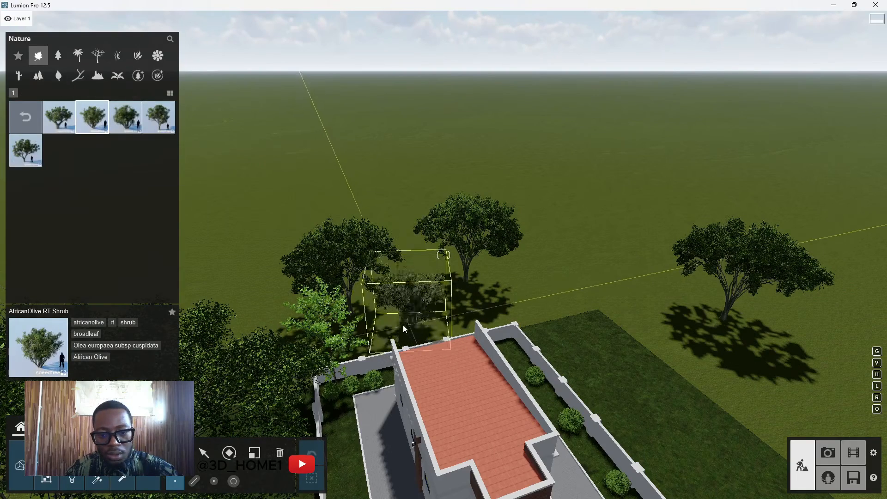
Plant a row of AfricanOlive RT Shrubs behind the rear wall and outside the side wall, and refresh the photo preview.
left_click(391, 333)
left_click(451, 319)
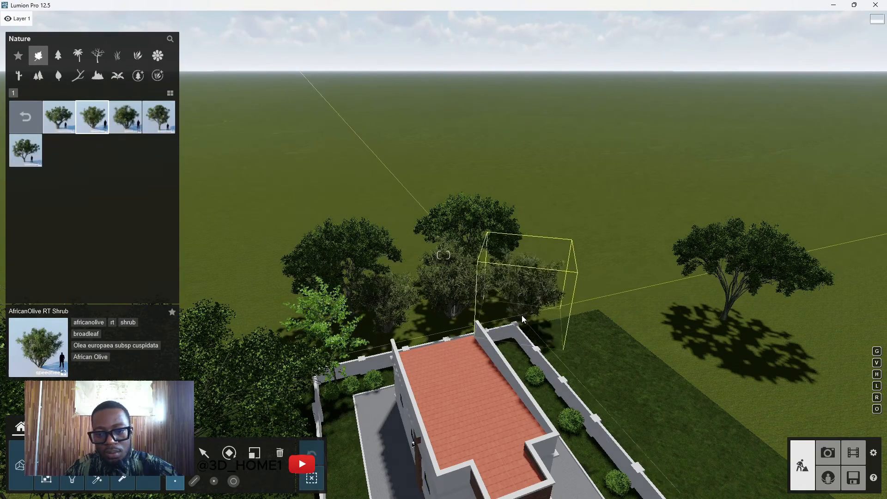
left_click(596, 322)
left_click(642, 354)
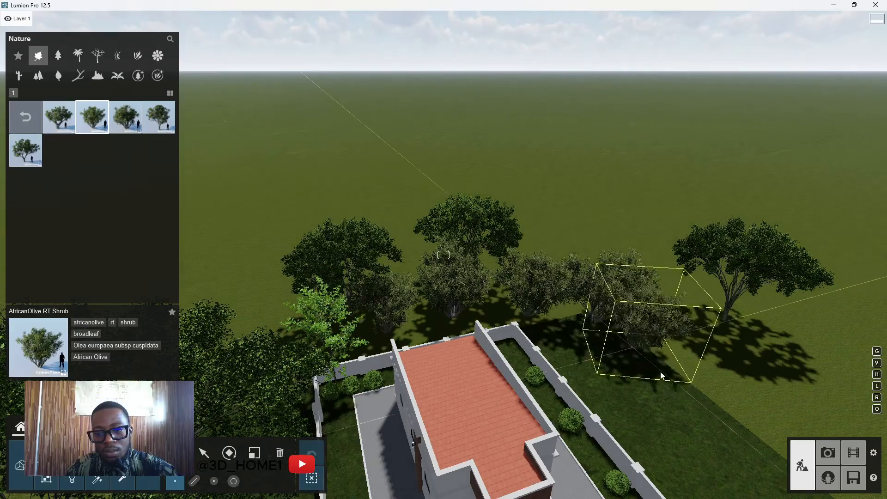
scroll(462, 323, "down", 4)
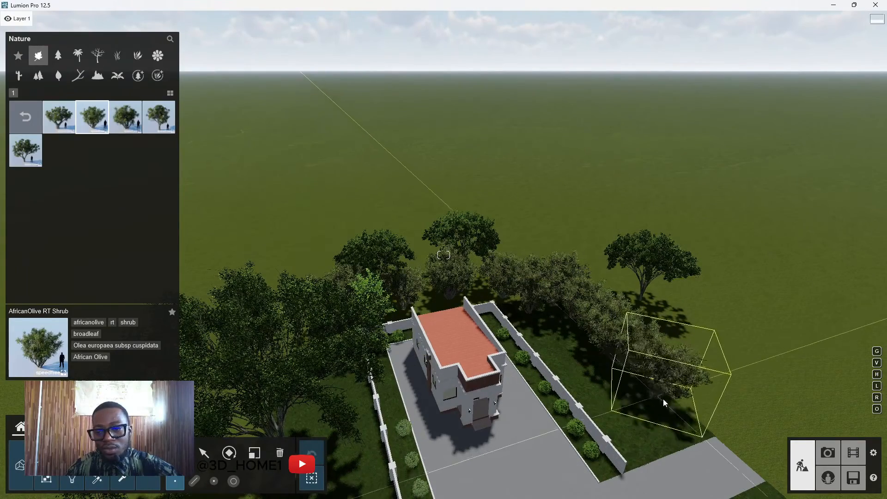
left_click(629, 411)
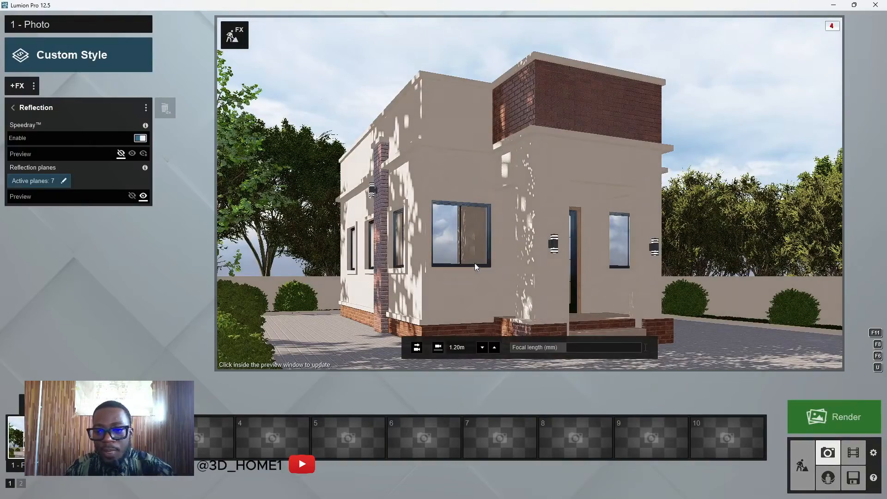
left_click(476, 265)
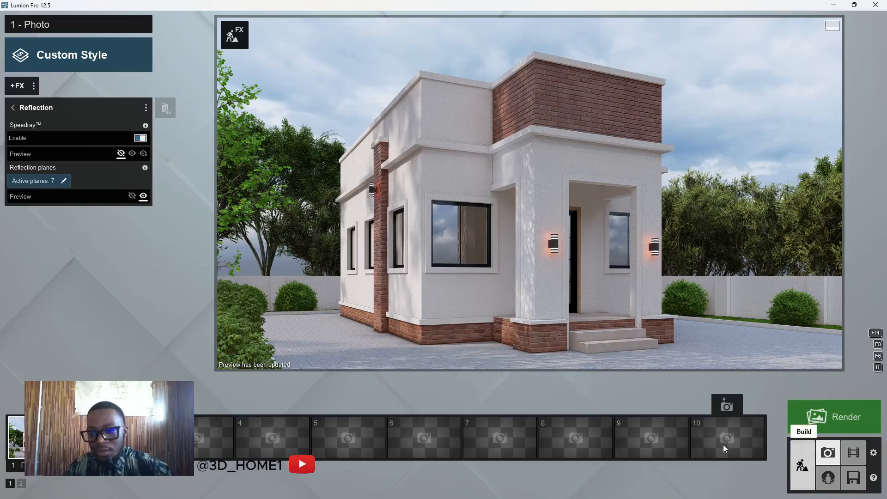
Return to an aerial build view and duplicate the SCHOOL HALL model beyond the large tree behind the compound.
left_click(802, 465)
key("q")
right_click_drag(404, 225, 364, 220)
key("w")
key("d")
key("w")
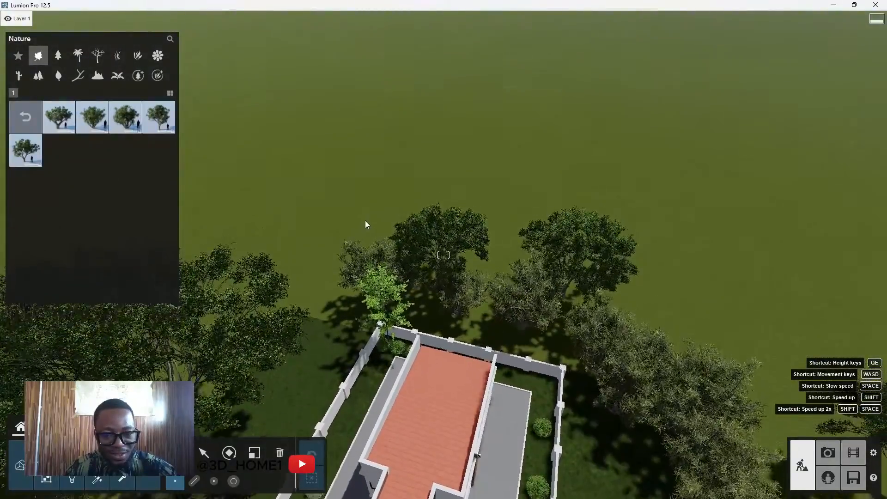
mouse_move(79, 123)
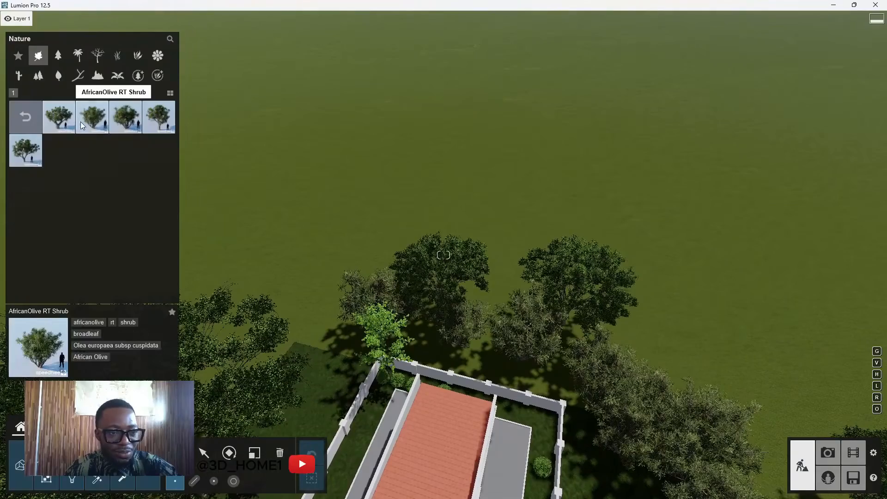
key("s")
right_click_drag(443, 287, 409, 326)
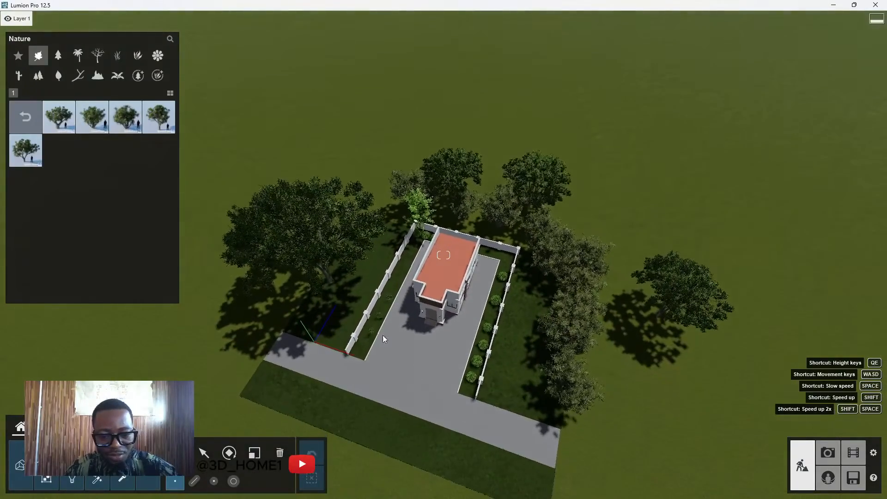
left_click(21, 464)
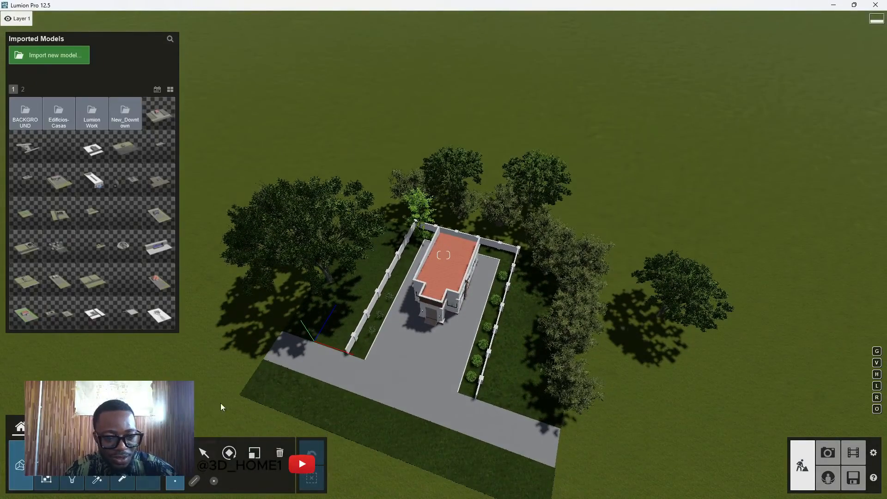
left_click(205, 454)
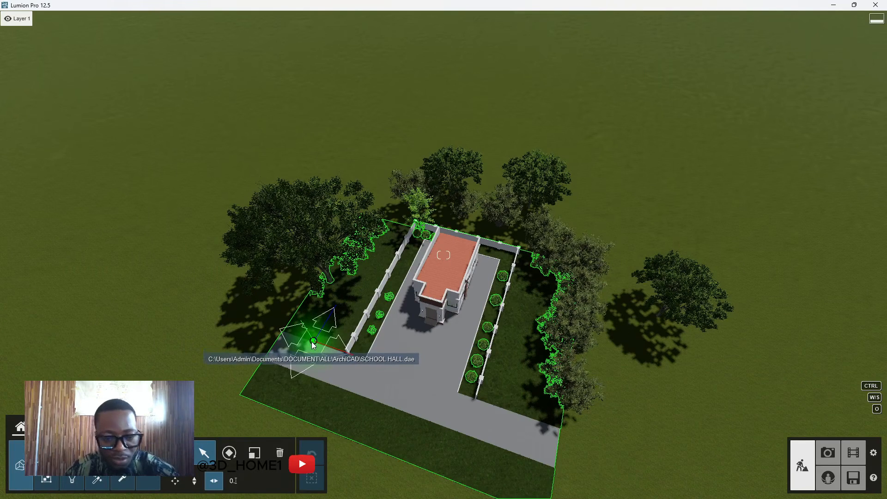
left_click_drag(313, 343, 271, 196, "alt")
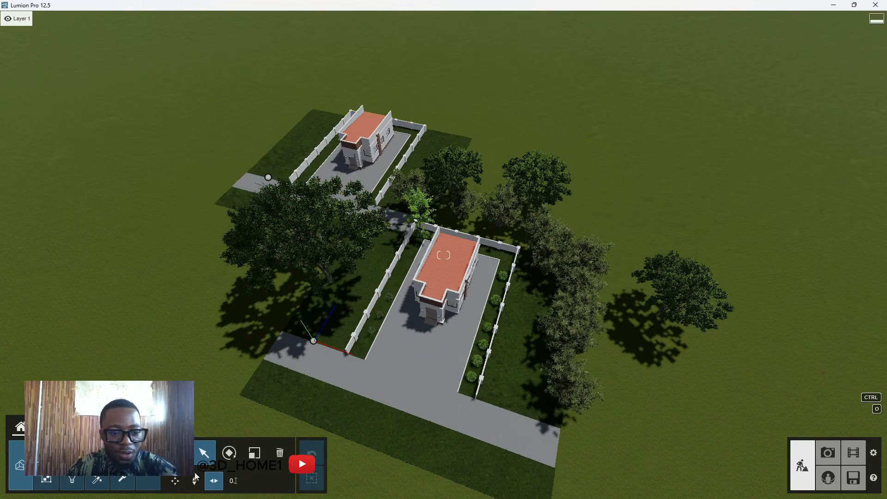
Rotate the duplicated hall, move it close behind the rear boundary wall, and refresh the photo preview.
left_click_drag(268, 177, 171, 157)
left_click(203, 453)
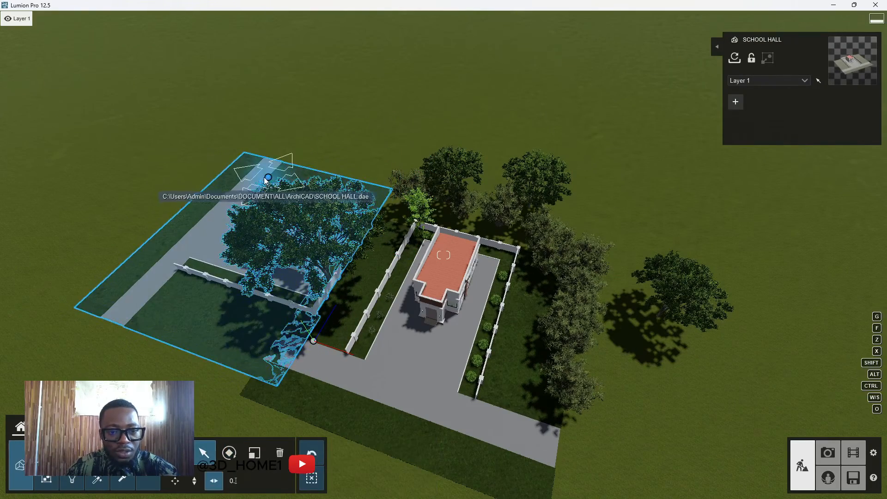
left_click_drag(267, 178, 413, 133)
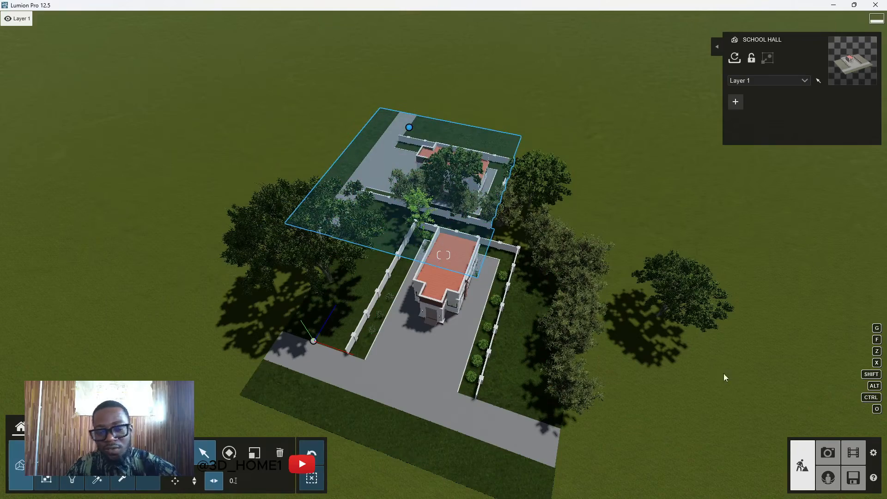
left_click(827, 453)
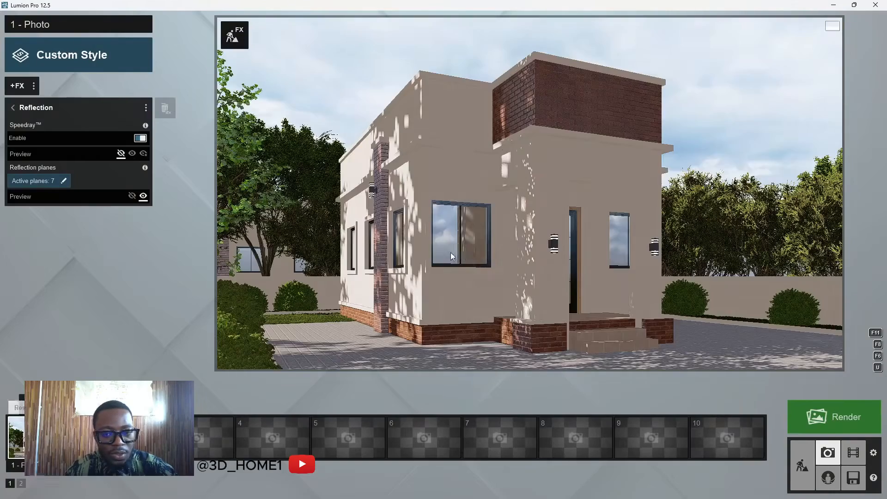
left_click(401, 276)
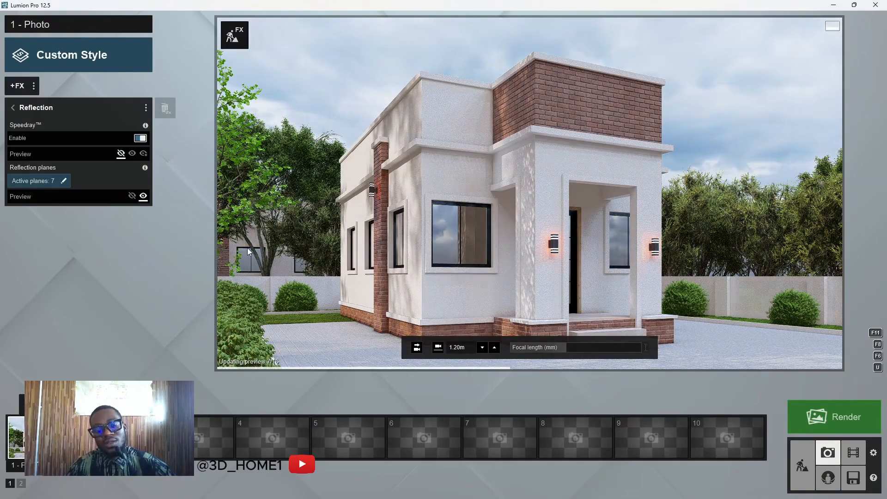
Move the duplicated hall farther back from the rear wall and trees, and recall the saved Photo 1 view.
left_click(802, 465)
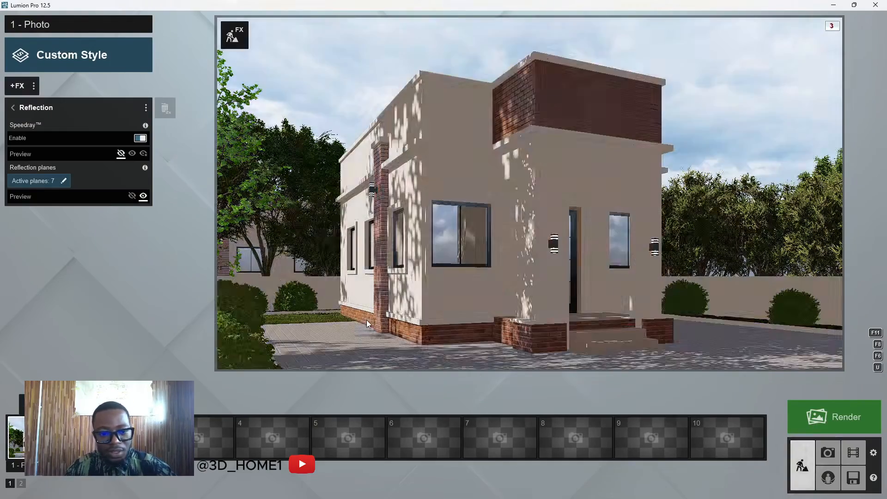
key("q")
right_click_drag(310, 120, 235, 293)
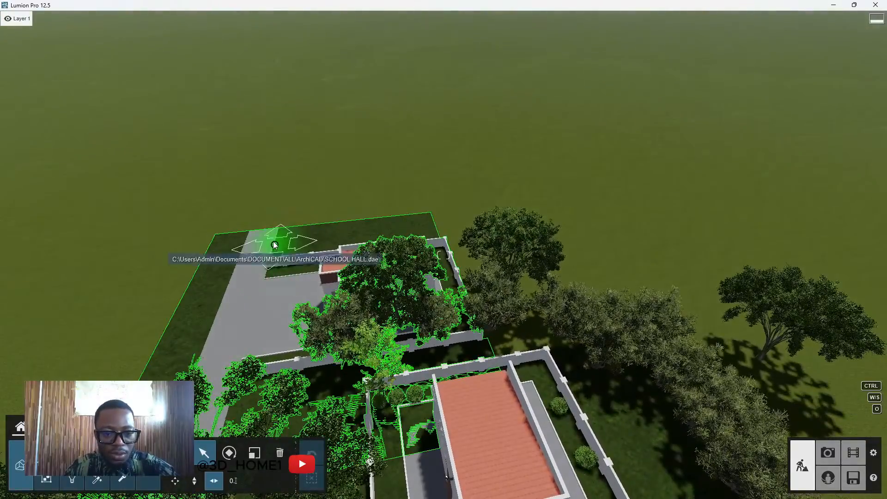
left_click(273, 231)
left_click_drag(273, 231, 265, 182)
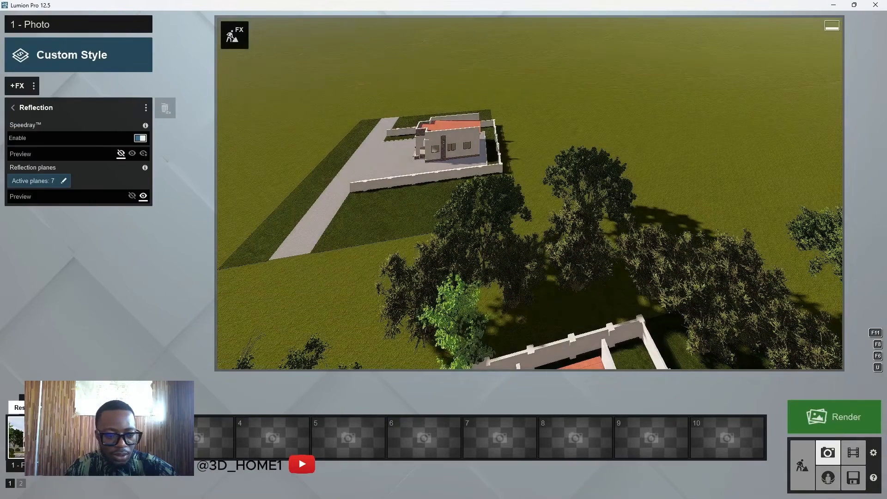
left_click(46, 437)
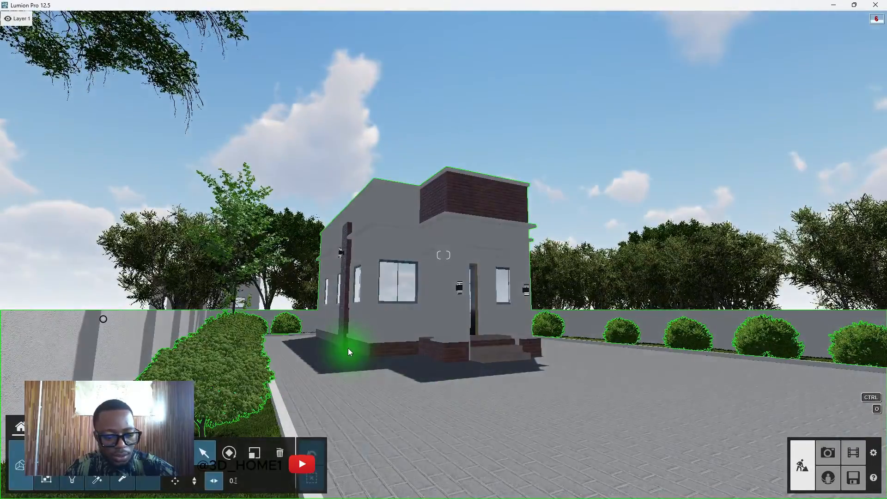
Return to the build scene and shift the duplicated hall slightly sideways behind the rear trees.
key("q")
key("q")
right_click_drag(348, 348, 273, 284)
left_click_drag(256, 264, 284, 259)
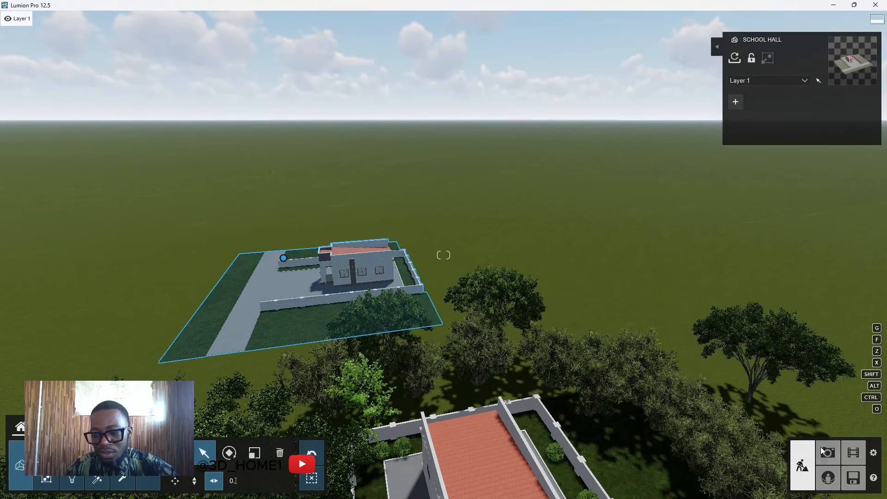
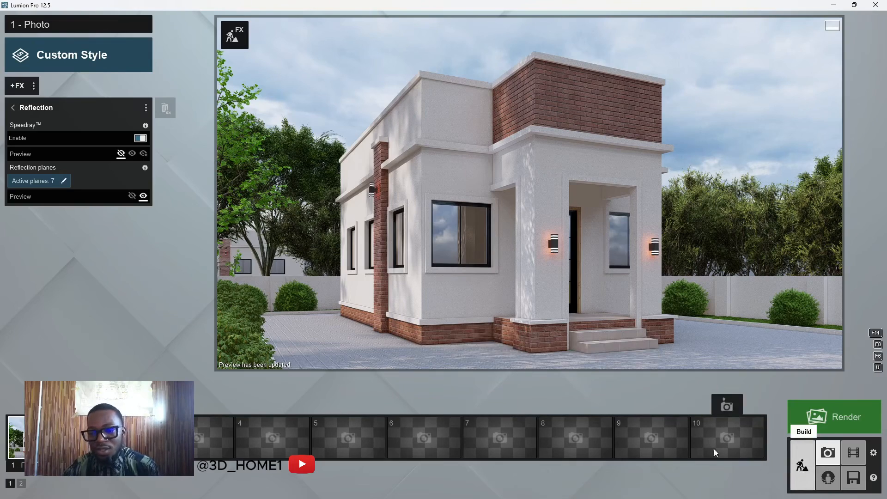
Return to the build scene and examine the paving around the hall's front corner and entrance porch.
left_click(803, 465)
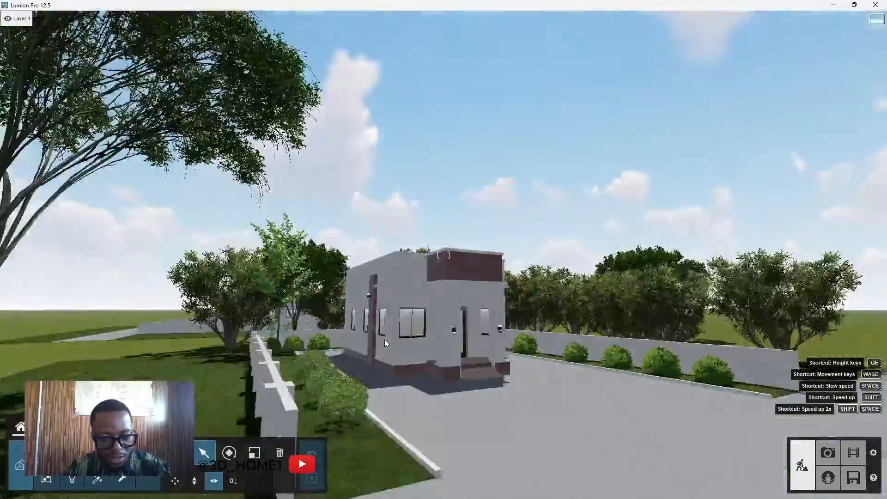
key("s")
right_click_drag(384, 343, 413, 321)
key("q")
key("w")
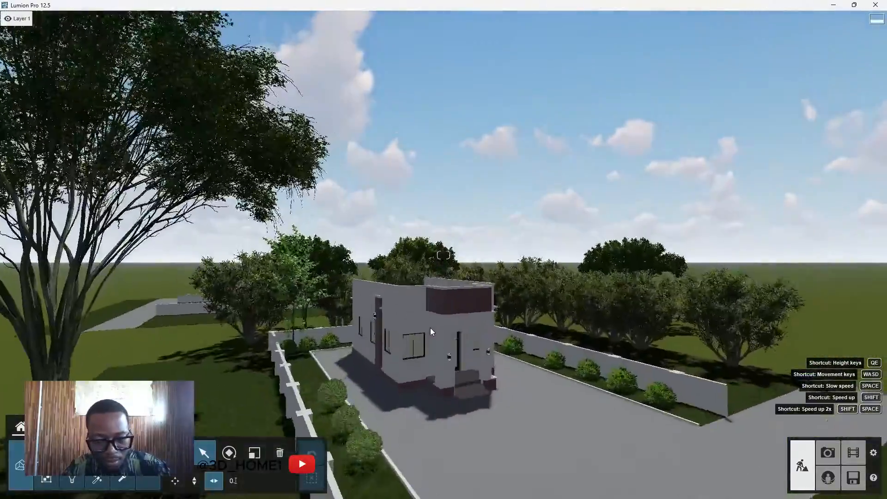
key("w")
key("q")
key("s")
right_click_drag(407, 471, 448, 323)
key("w")
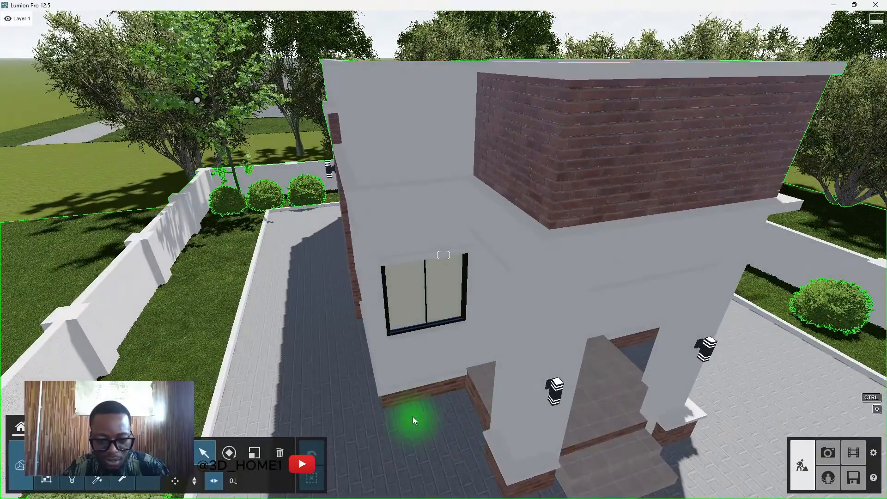
Switch to Archicad and cut a rectangular hole in the paving slab between the front window wall and the entrance porch.
left_click(557, 488)
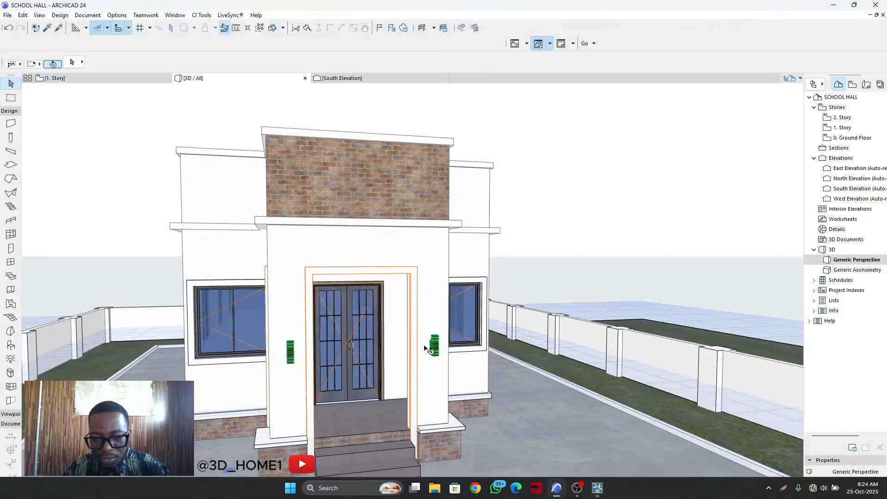
middle_click_drag(525, 362, 439, 414, "shift")
left_click(437, 412)
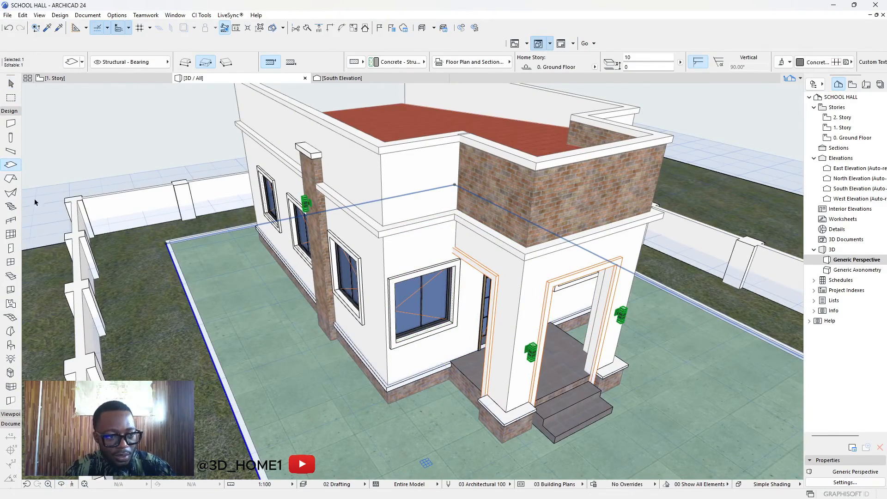
key("Escape")
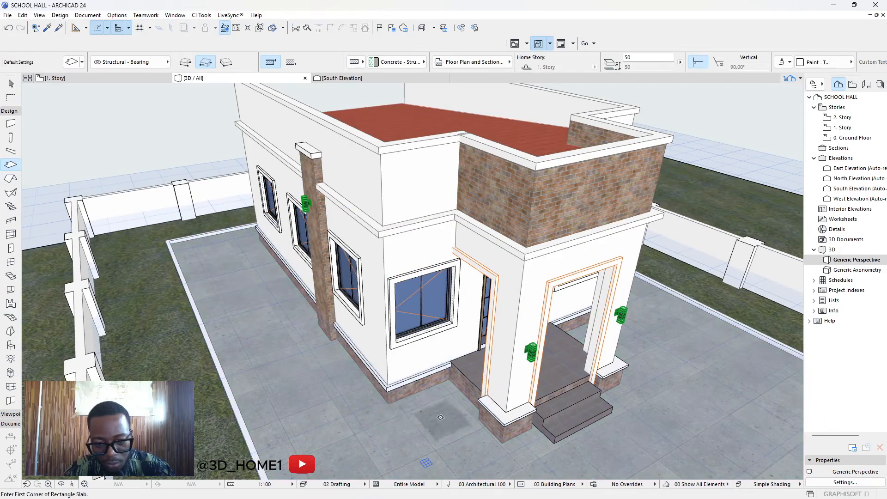
left_click(372, 402, "shift")
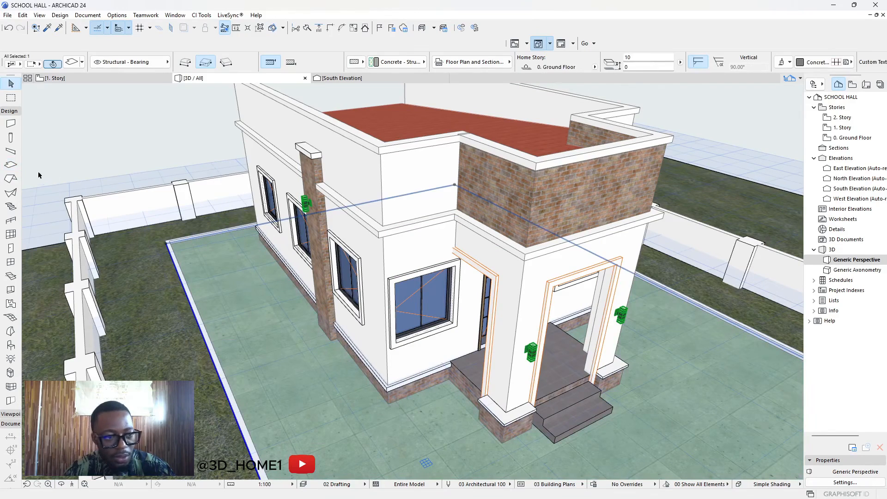
left_click(393, 411)
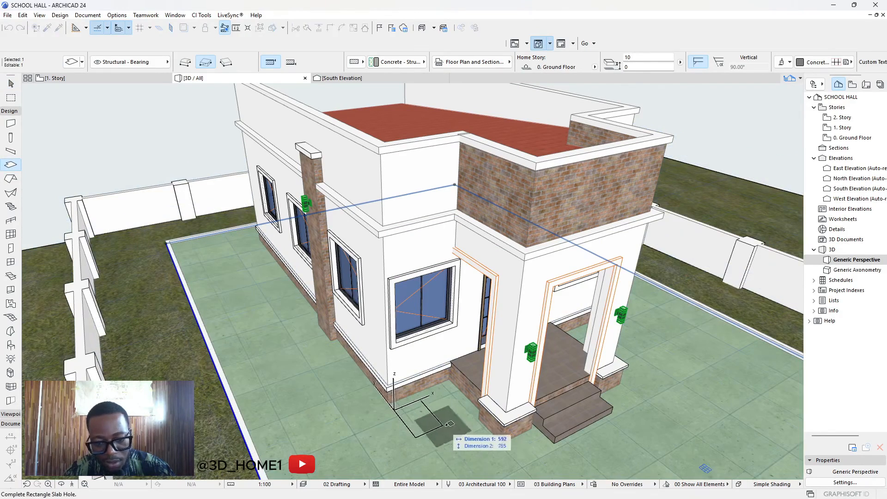
left_click(479, 419)
key("Escape")
key("Escape")
Offset the edges of the paving cut-out to fit it against the window wall and the entrance porch.
left_click(433, 395)
left_click(433, 394)
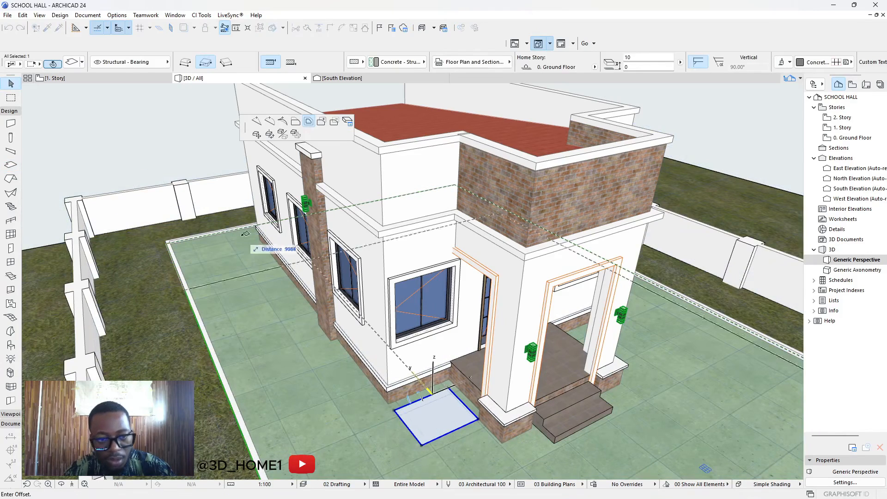
scroll(428, 366, "up", 2)
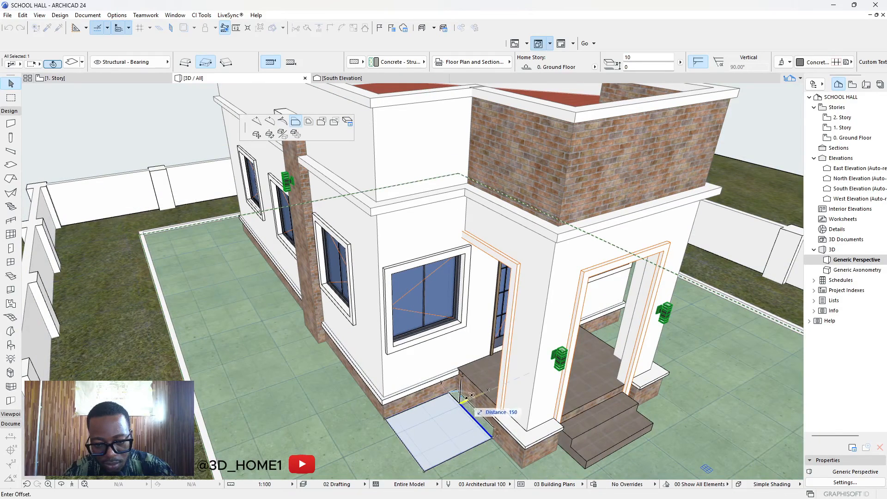
left_click(470, 397)
left_click(463, 453)
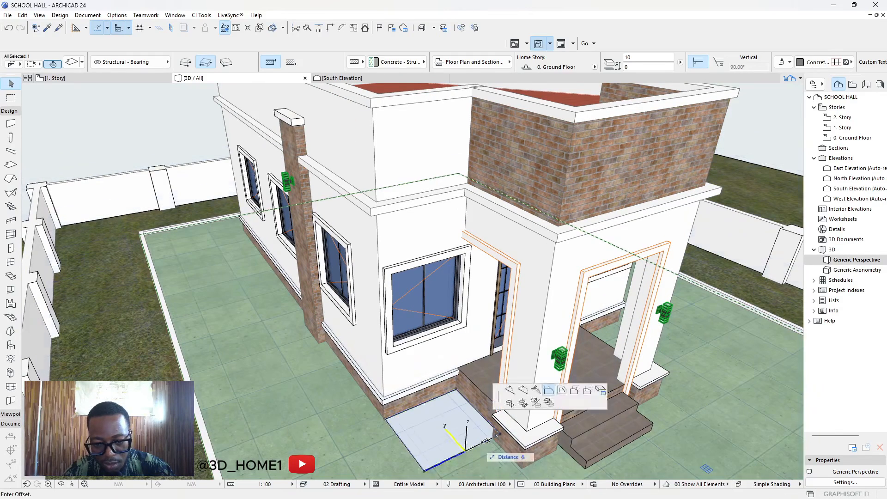
key("Escape")
key("Escape")
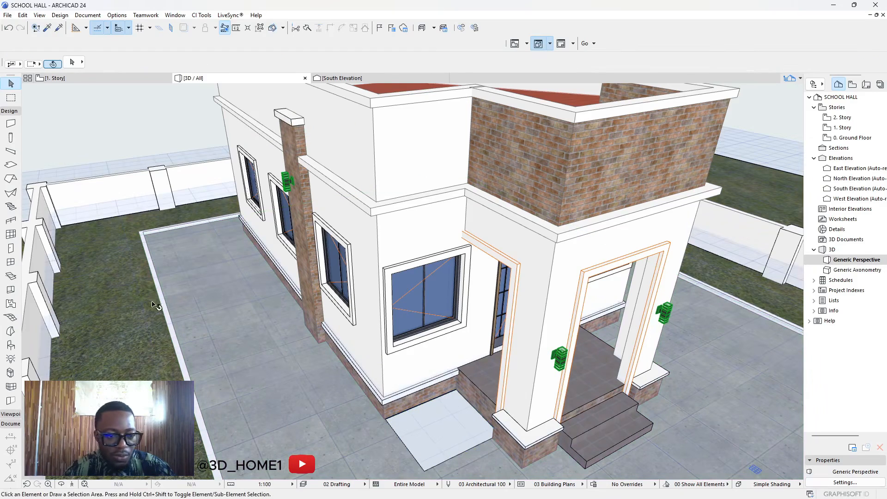
Draw a rectangular grass slab over the paving cut-out beside the porch, using the settings picked up from the lawn slab.
left_click(49, 29)
left_click(85, 272)
scroll(152, 310, "down", 2)
scroll(299, 415, "up", 3)
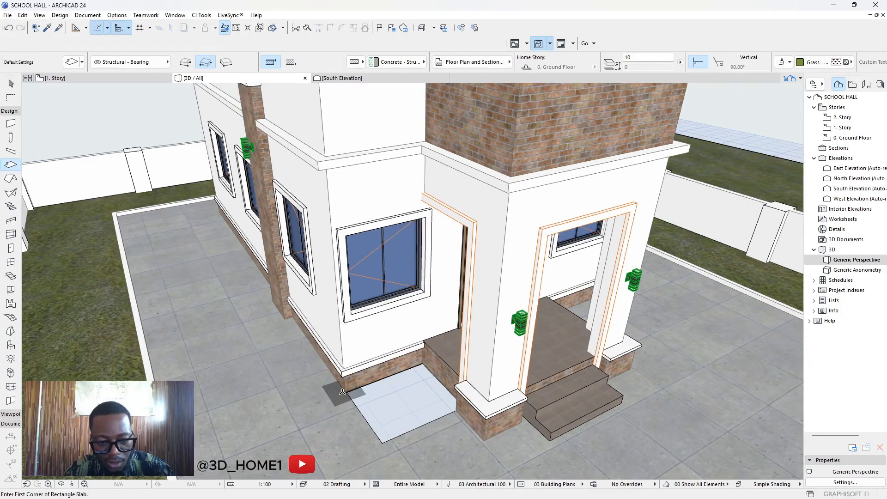
left_click(455, 411)
Offset the new grass slab's porch-side edge to close the gap against the entrance porch.
key("Escape")
left_click(430, 384)
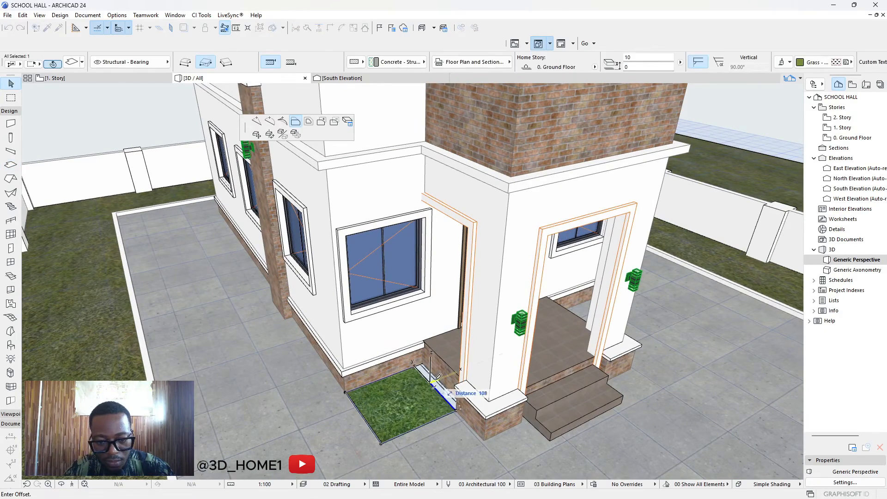
key("Escape")
scroll(308, 350, "down", 3)
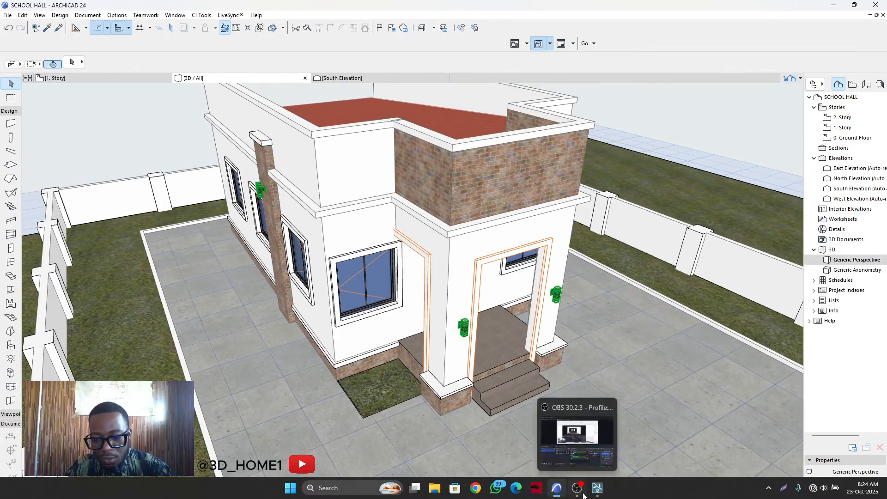
Switch to Lumion and examine the grass bed between the front window wall and the entrance porch.
left_click(596, 491)
scroll(424, 329, "up", 6)
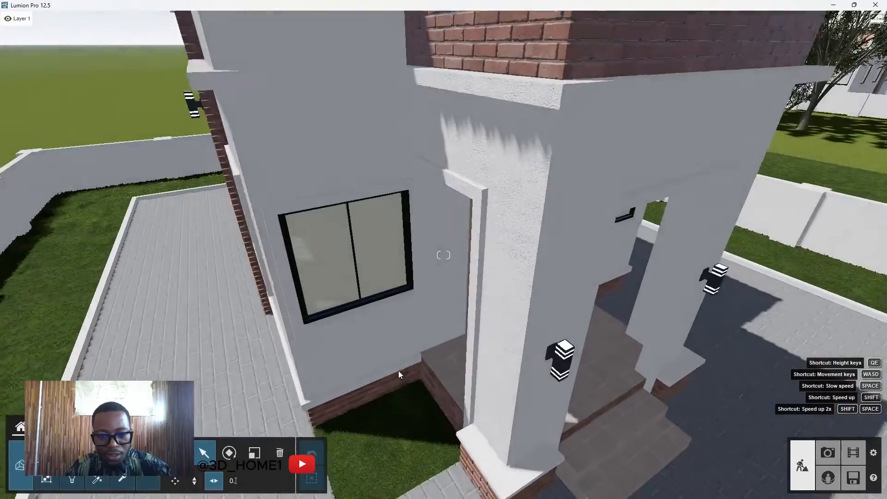
scroll(382, 450, "down", 5)
scroll(389, 439, "up", 4)
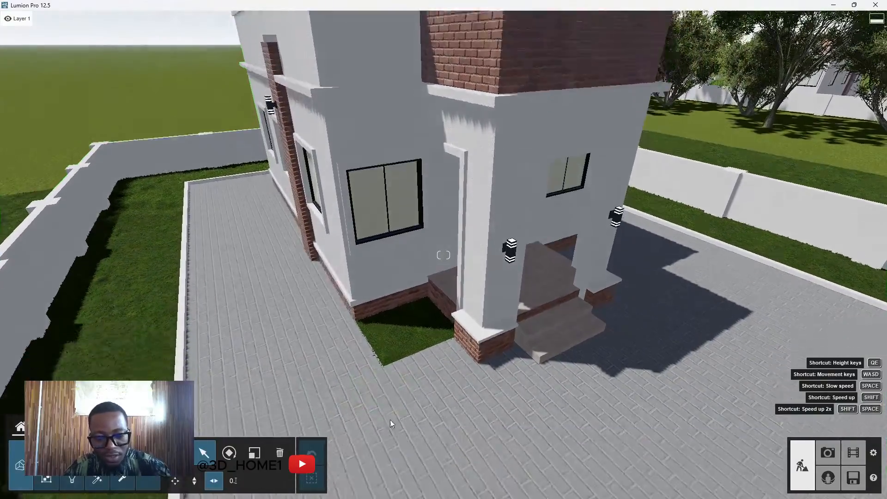
scroll(395, 346, "down", 4)
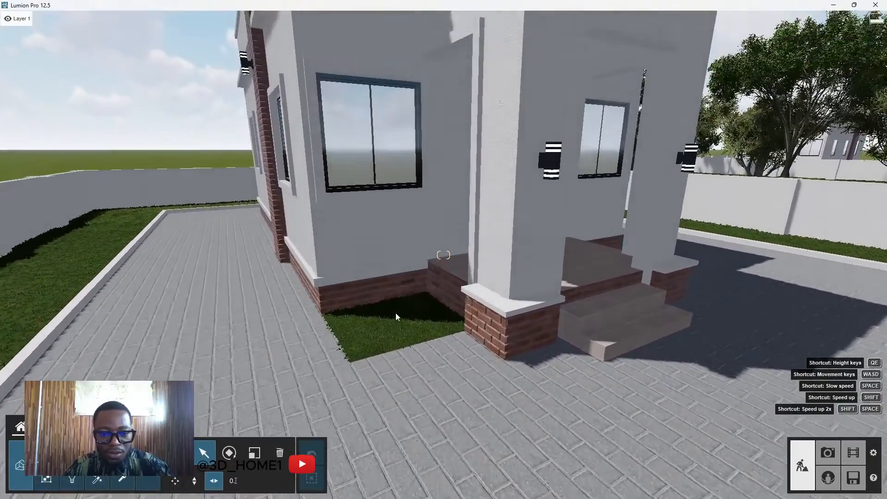
scroll(395, 312, "up", 6)
scroll(389, 327, "down", 8)
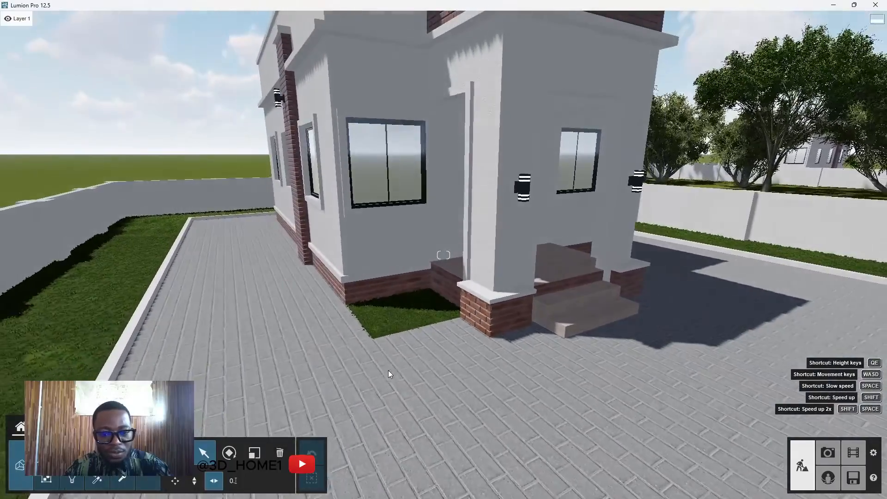
scroll(389, 351, "down", 5)
scroll(387, 385, "up", 7)
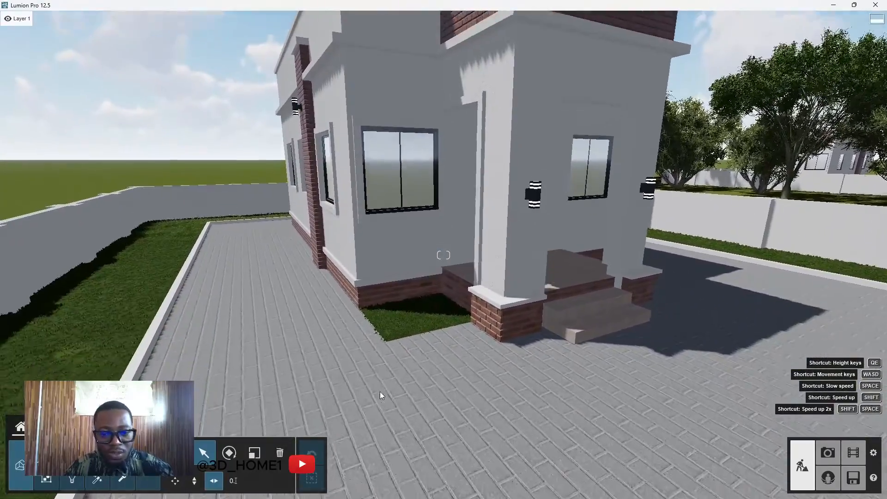
scroll(400, 322, "up", 4)
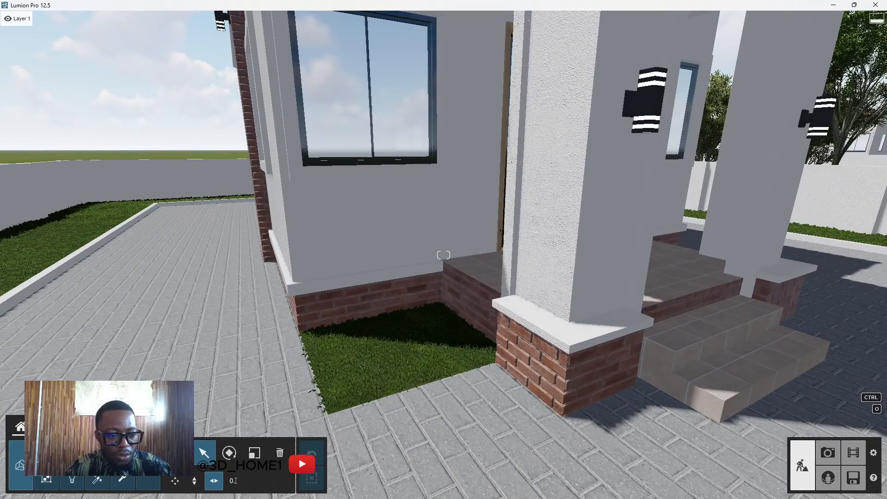
Try a CornStalk RT plant from the nature library's plants category in the grass bed below the front window.
left_click(46, 453)
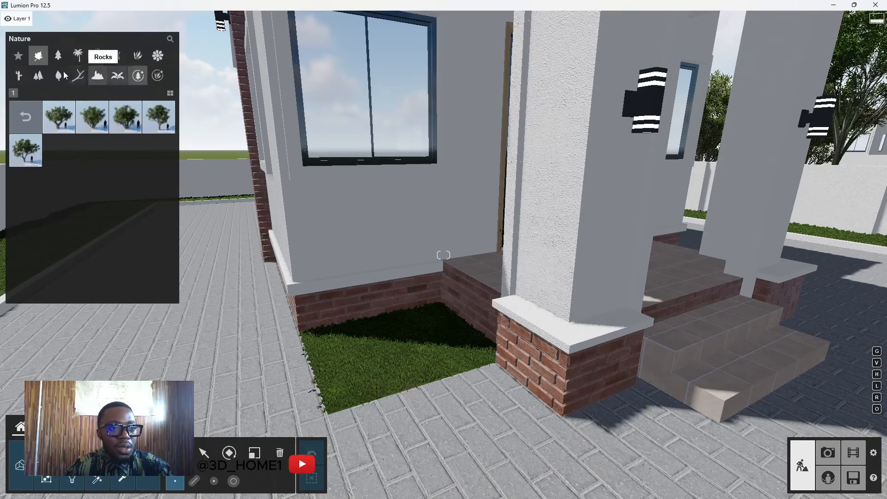
left_click(38, 55)
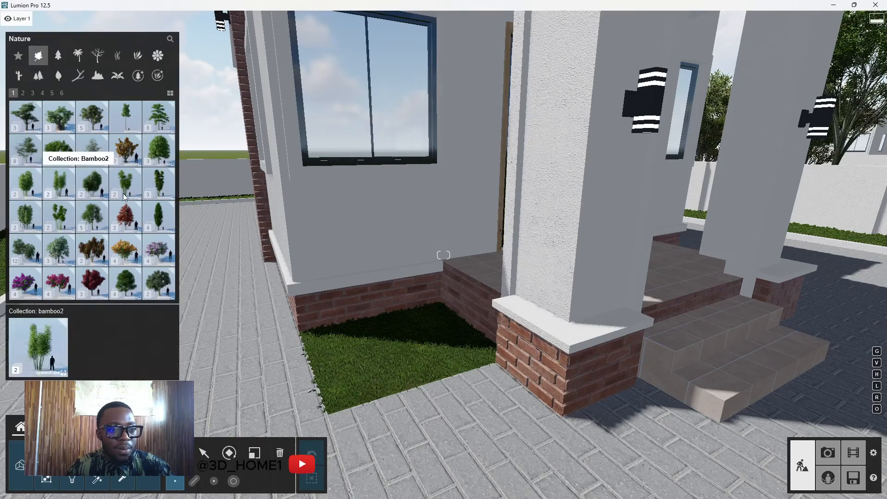
left_click(141, 57)
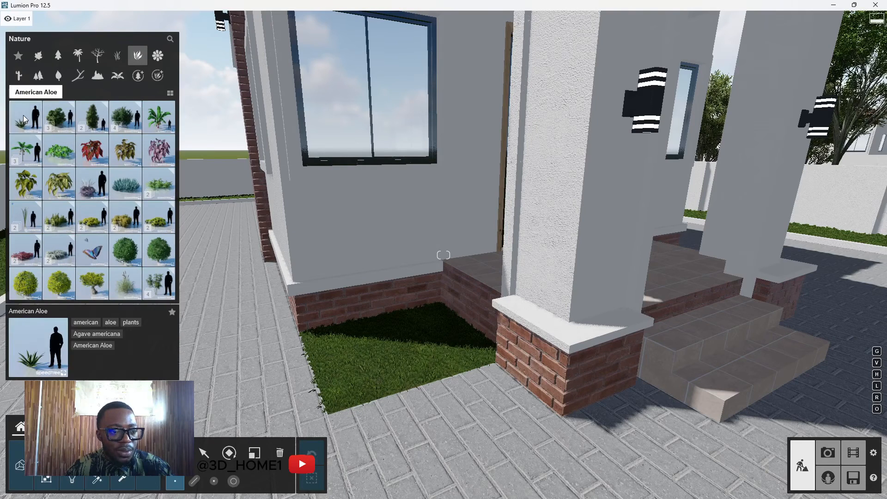
left_click(23, 94)
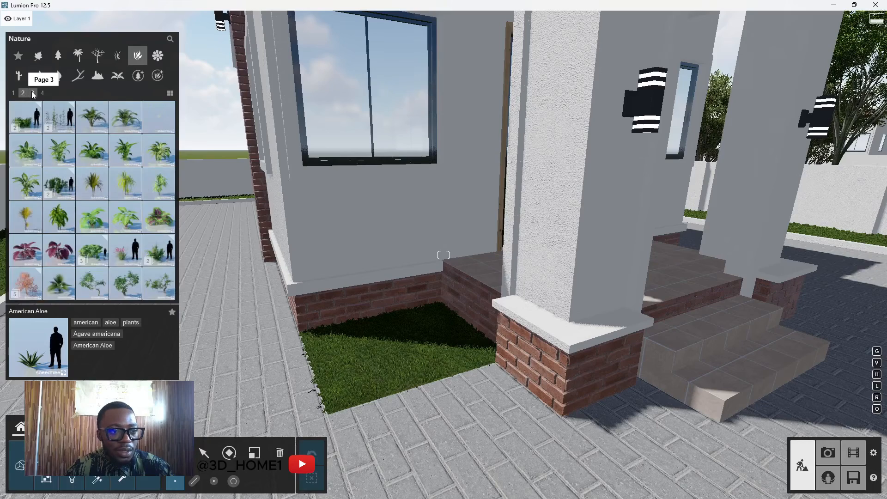
left_click(34, 94)
left_click(59, 116)
left_click(59, 116)
left_click(404, 383)
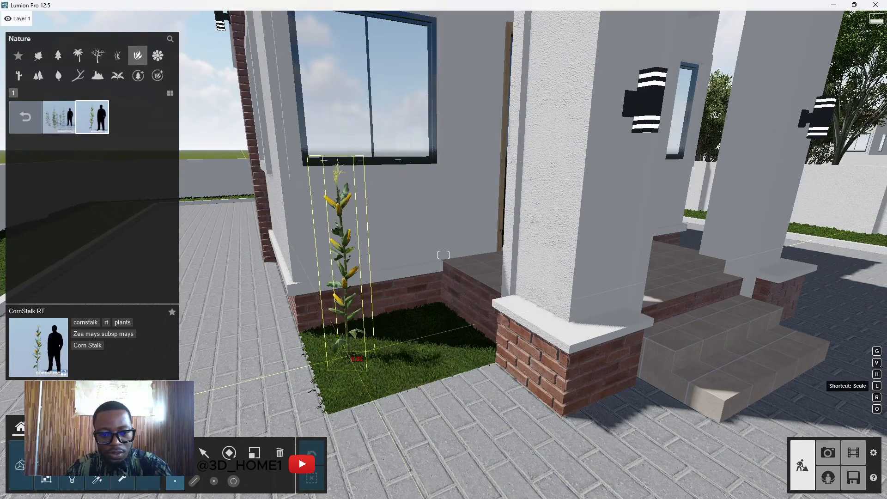
left_click(366, 348)
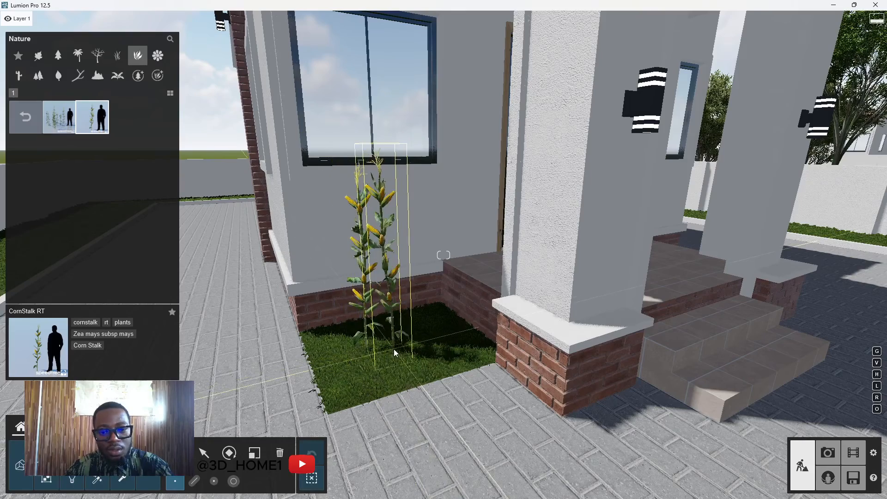
key("w")
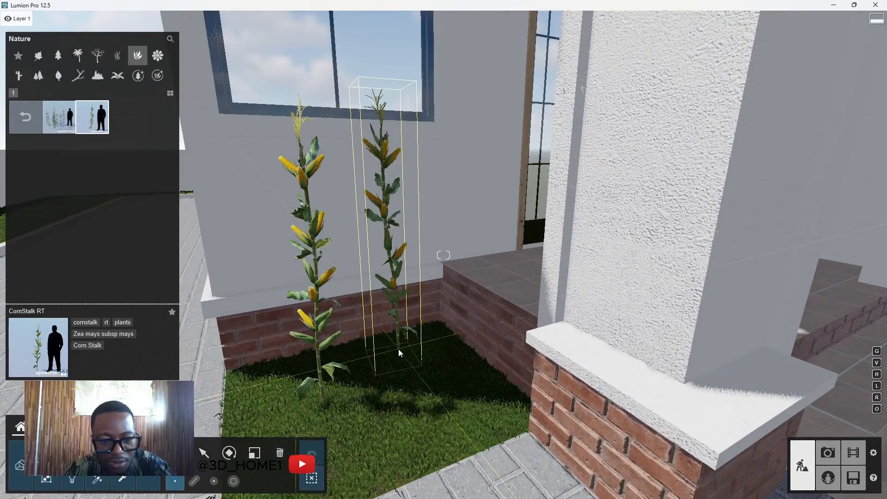
Stop placing corn stalks and delete the one standing in the grass bed.
key("Escape")
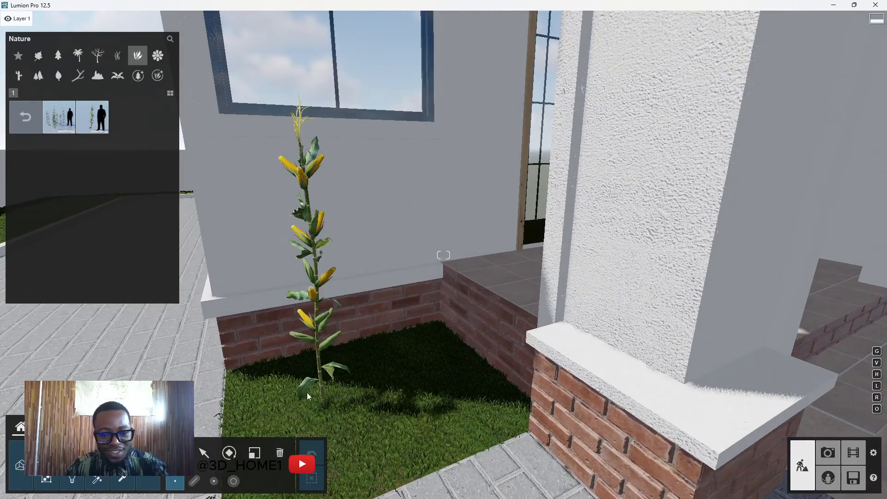
left_click(278, 454)
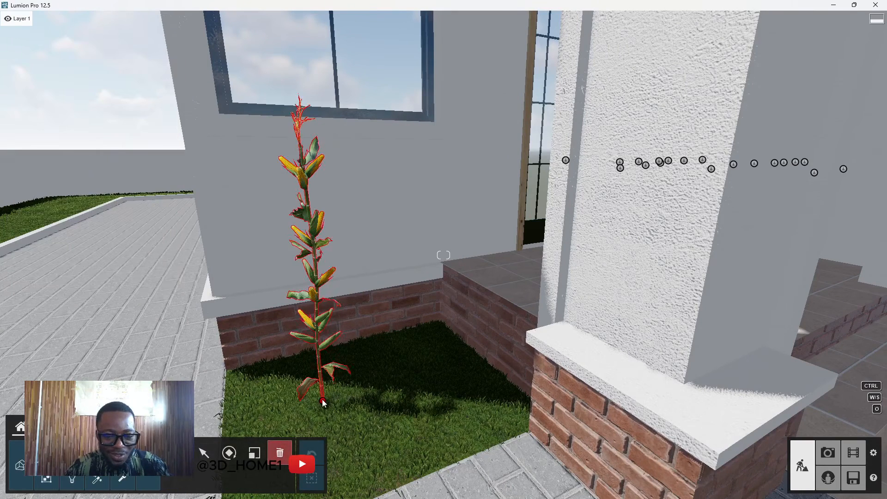
left_click(322, 401)
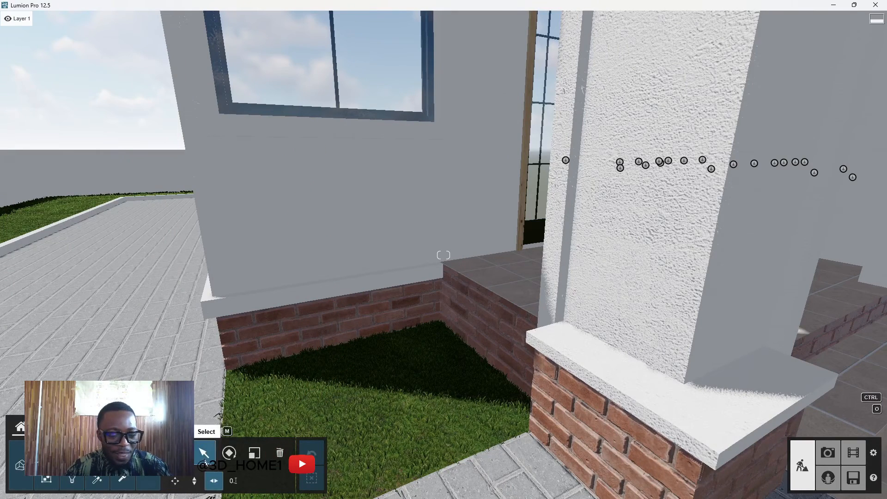
Reopen the nature library's plants category to choose another plant for the grass bed.
left_click(179, 453)
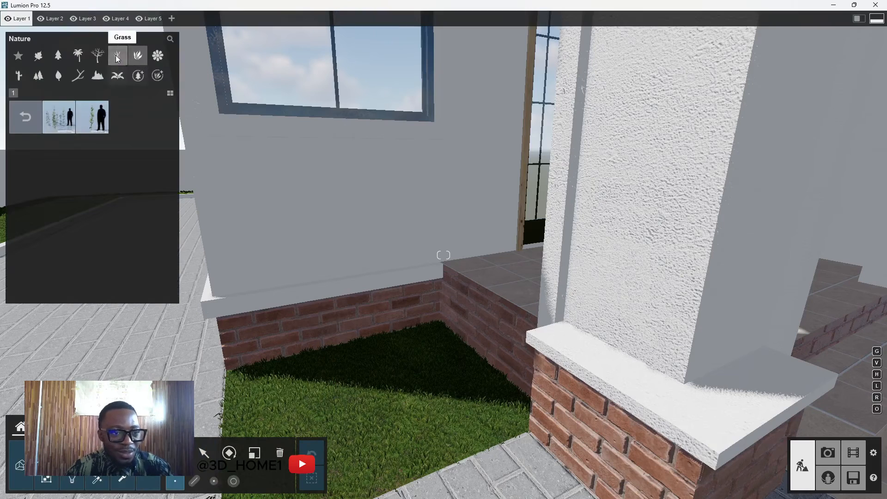
left_click(138, 56)
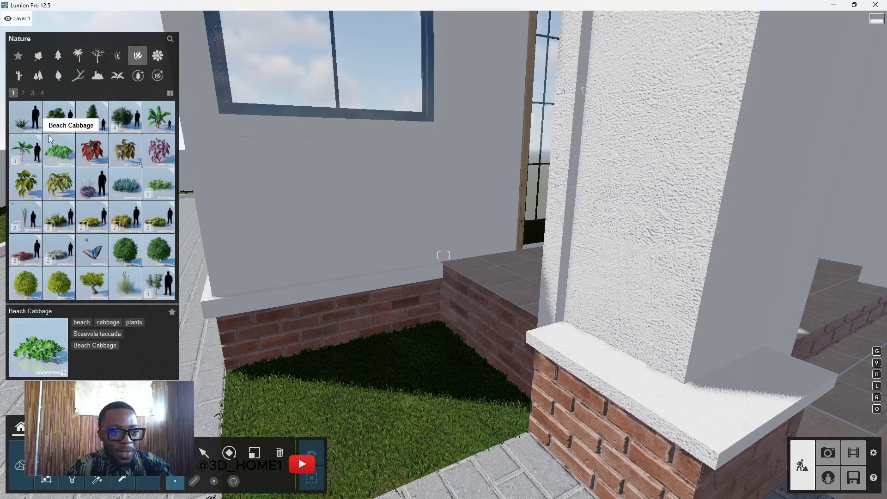
Place a FanPalmSmall 001 plant in the small grass bed beside the porch.
left_click(28, 93)
left_click(33, 94)
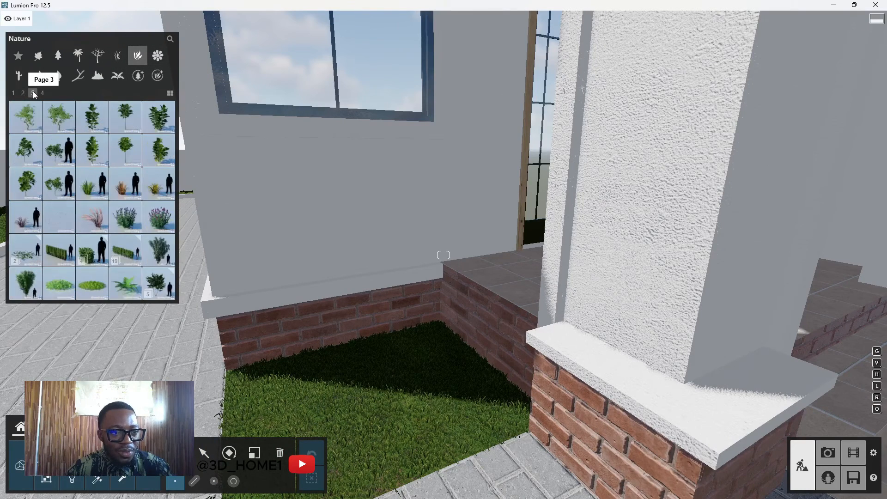
left_click(43, 94)
mouse_move(69, 222)
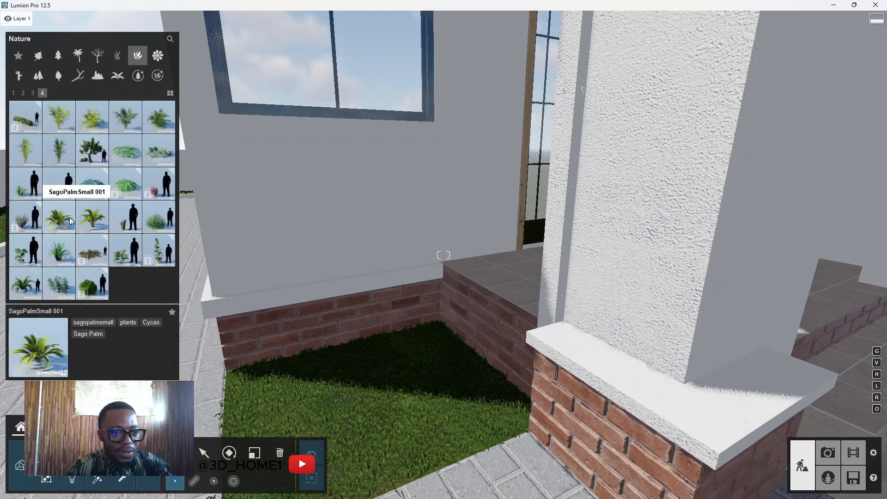
left_click(33, 93)
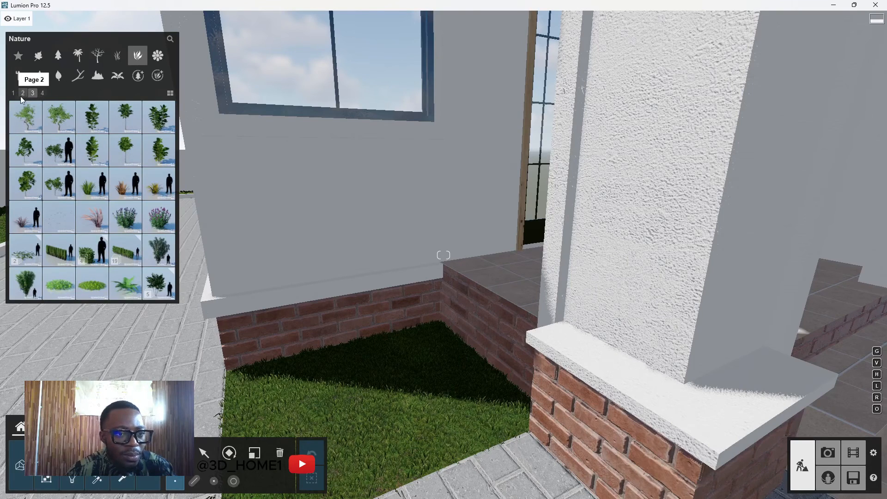
left_click(23, 93)
mouse_move(102, 123)
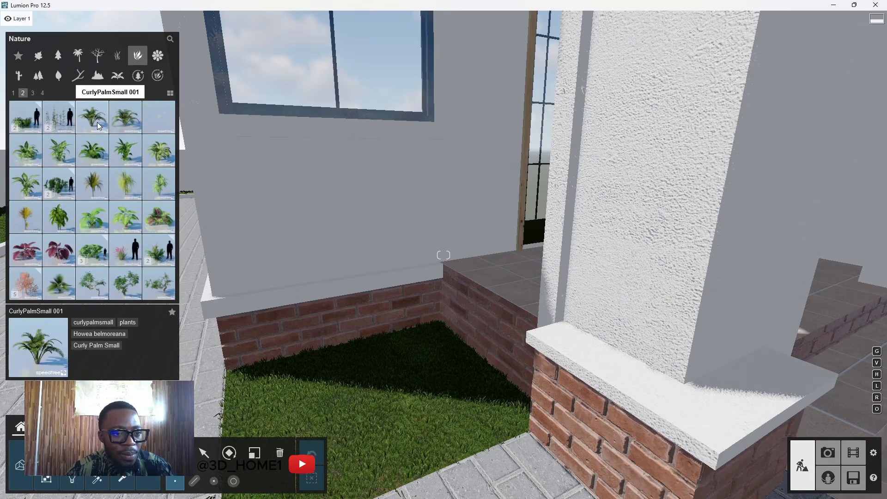
left_click(60, 280)
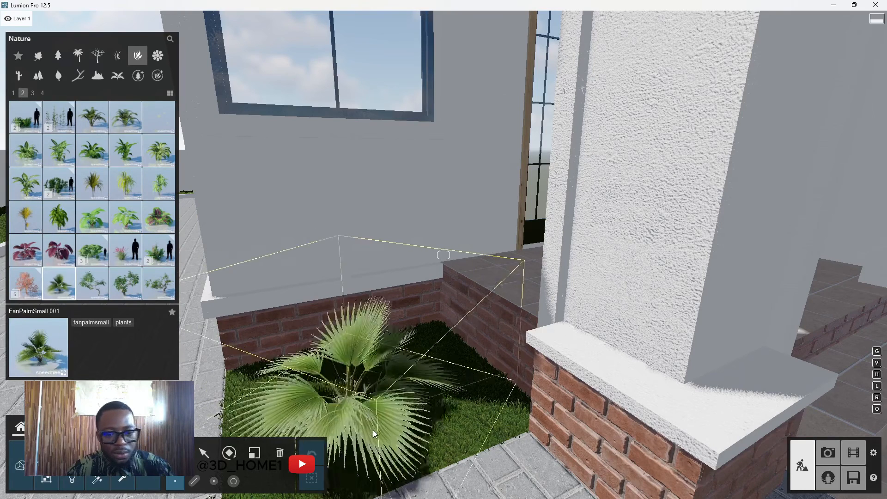
left_click(382, 404)
Add two FicusBonsai 001 plants along the outer edge of the grass bed, next to the fan palm, and finish placing.
key("s")
key("s")
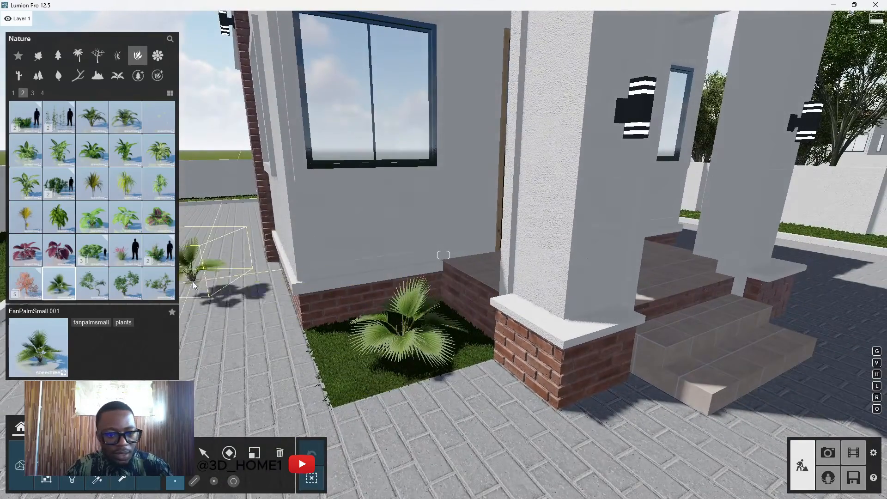
left_click(128, 221)
key("s")
key("w")
key("w")
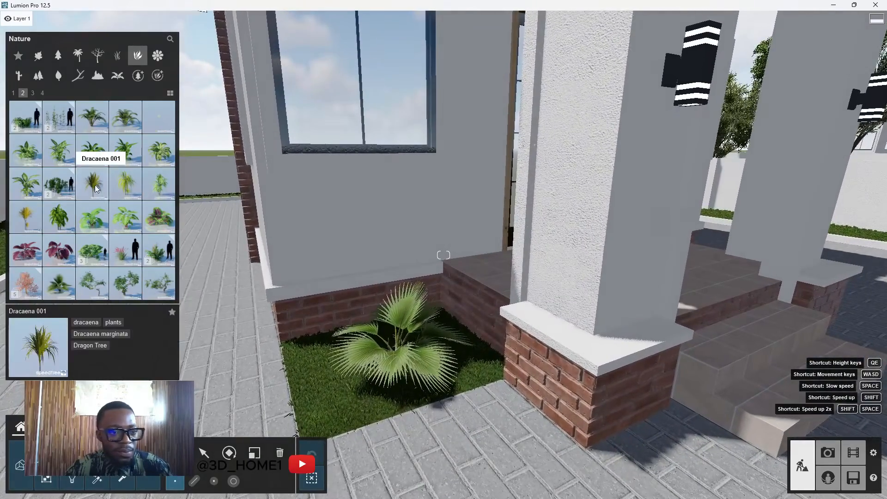
mouse_move(163, 186)
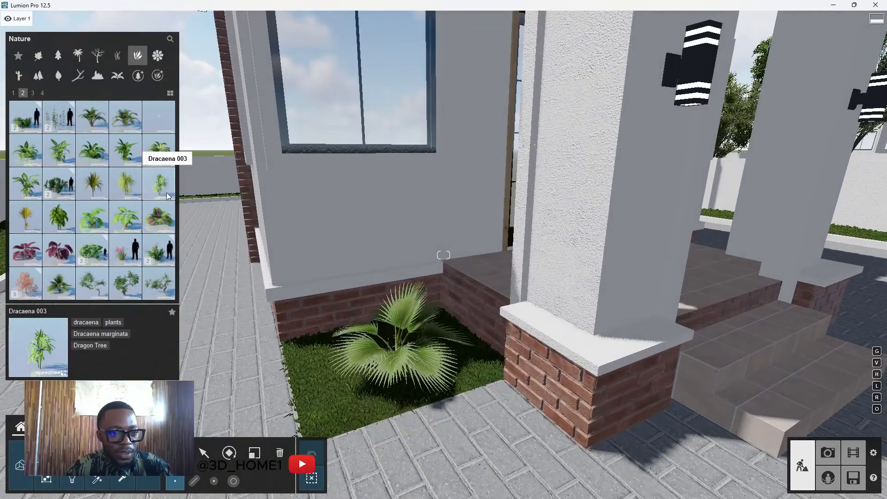
left_click(95, 284)
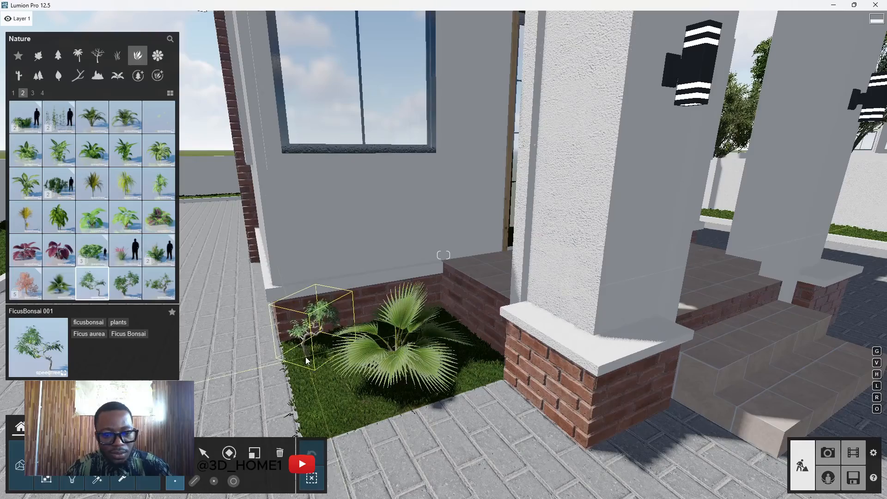
left_click(304, 362)
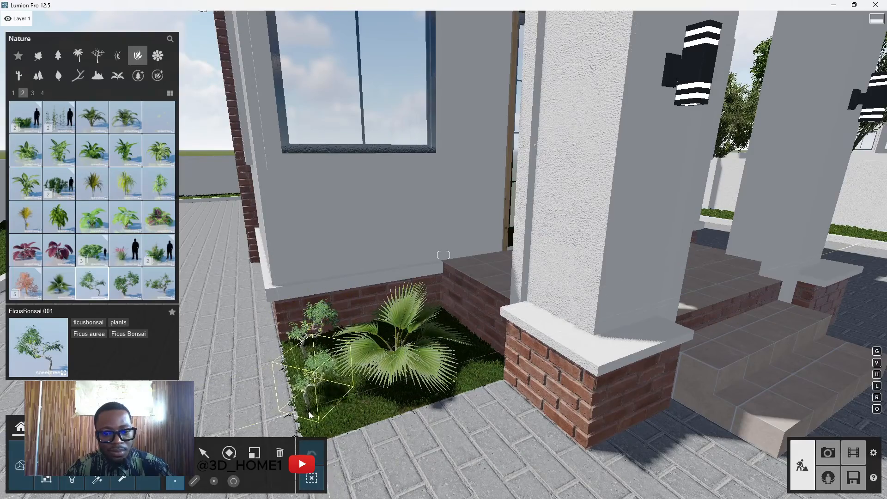
left_click(312, 395)
key("s")
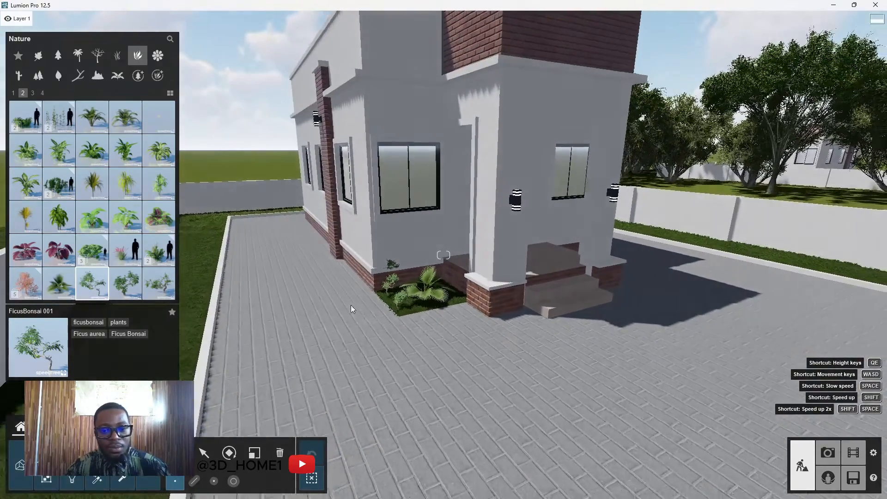
right_click_drag(432, 325, 435, 266)
key("w")
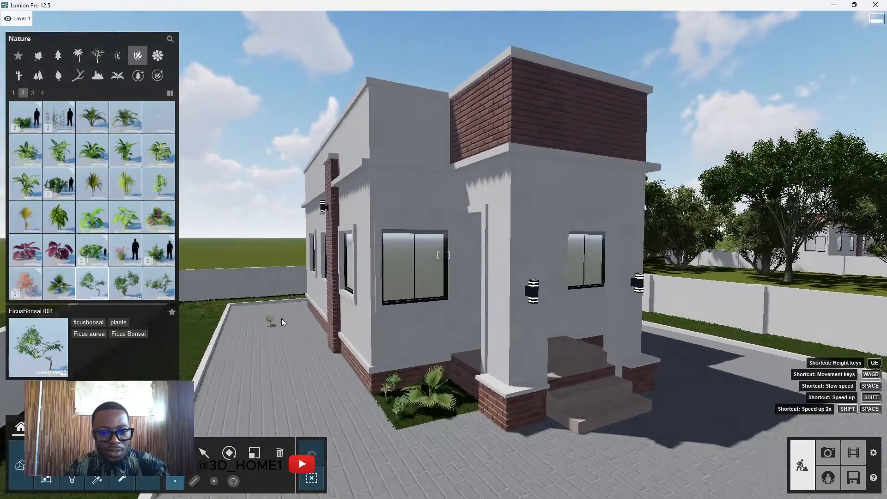
key("Escape")
Examine the plot and its surroundings from a distance, ending at the front of the second house among the trees.
key("s")
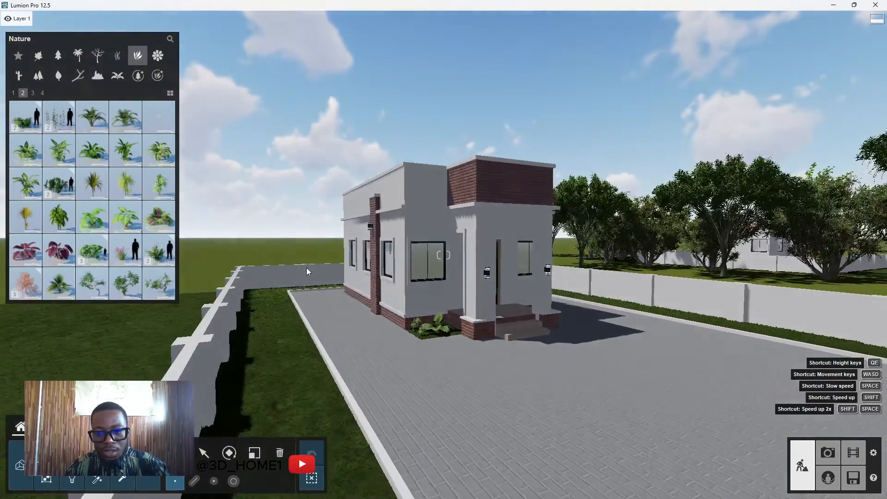
key("w")
key("s")
key("s")
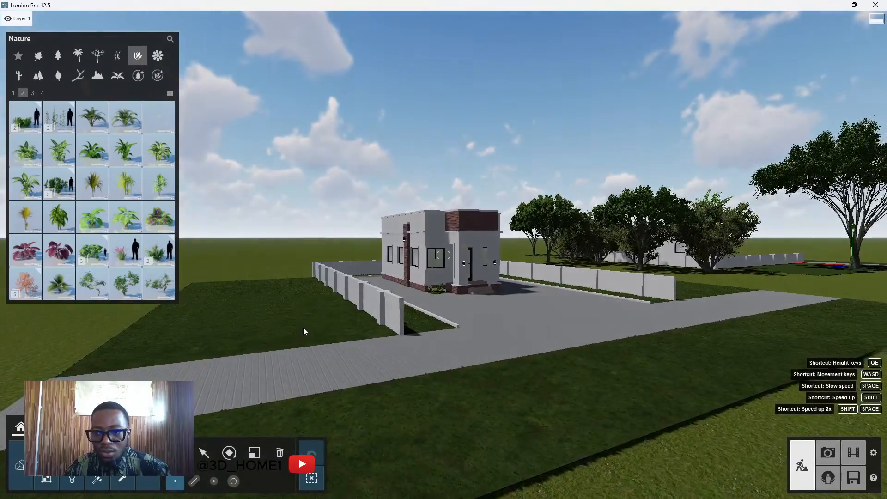
key("w")
key("d")
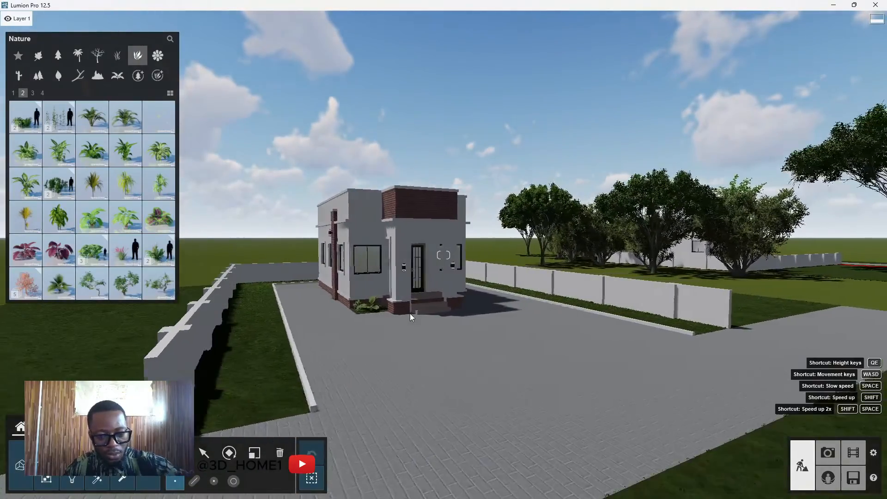
key("d")
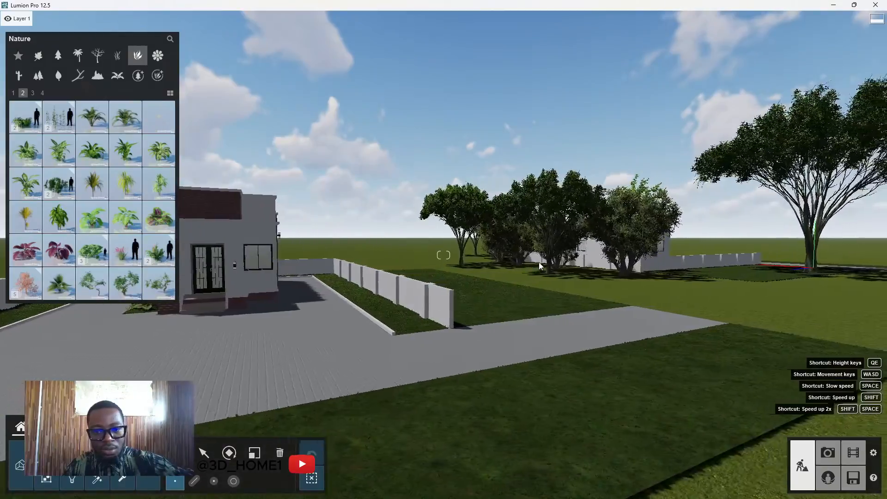
key("s")
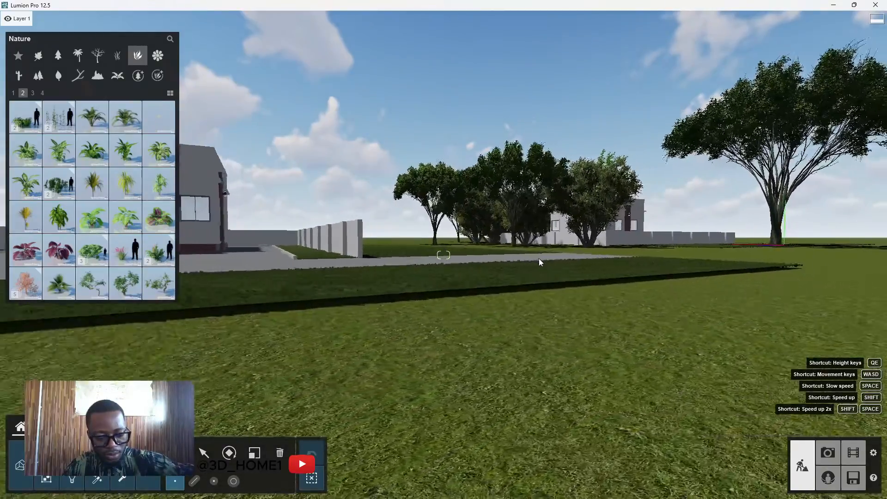
key("w")
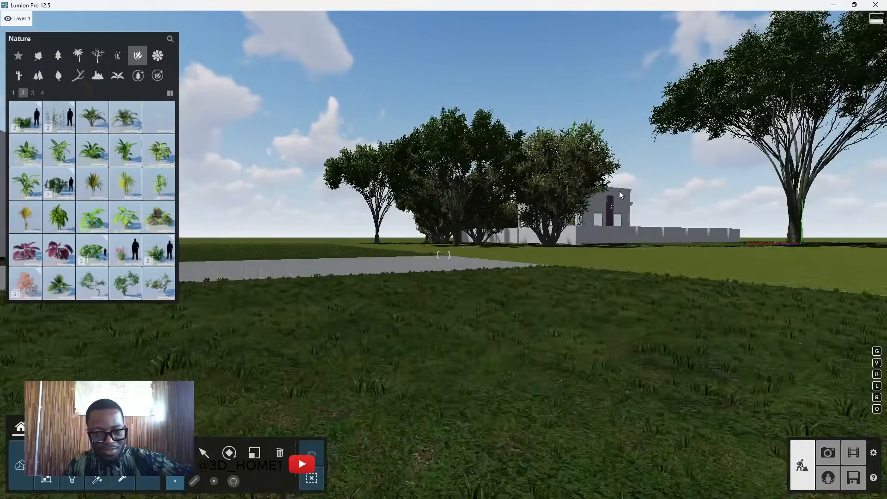
key("q")
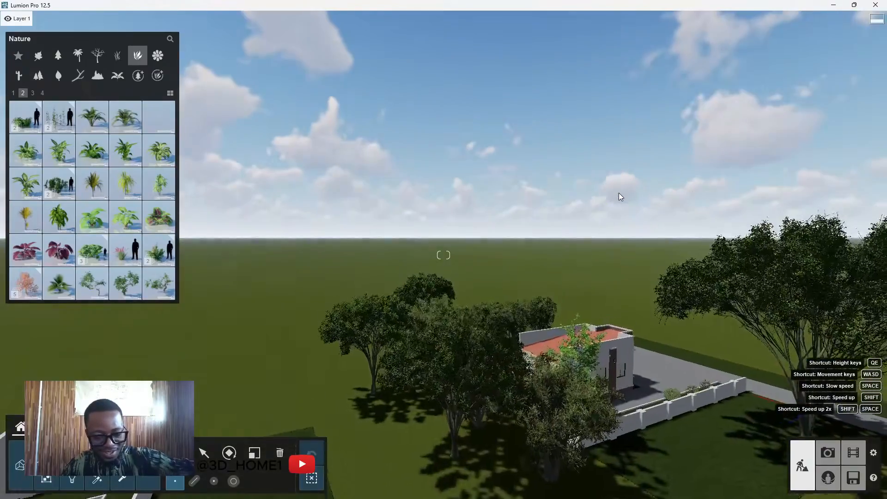
key("d")
right_click_drag(639, 196, 810, 213)
key("d")
key("w")
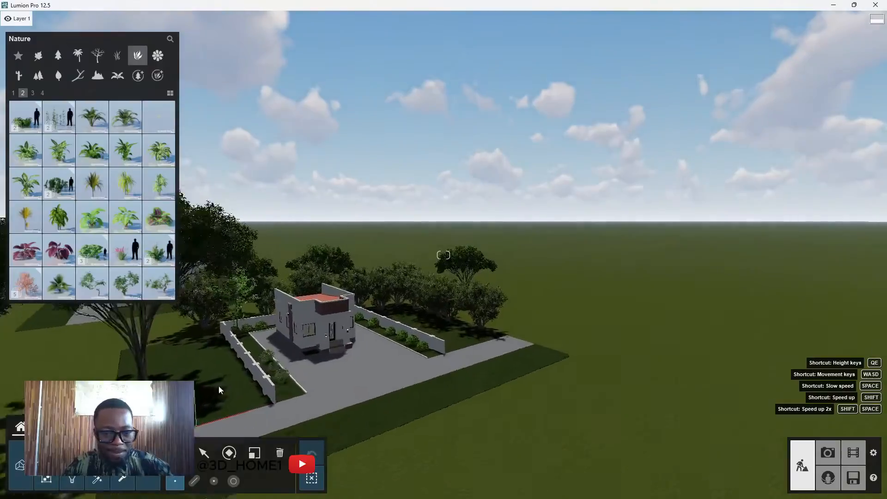
key("w")
right_click_drag(276, 362, 271, 370)
key("w")
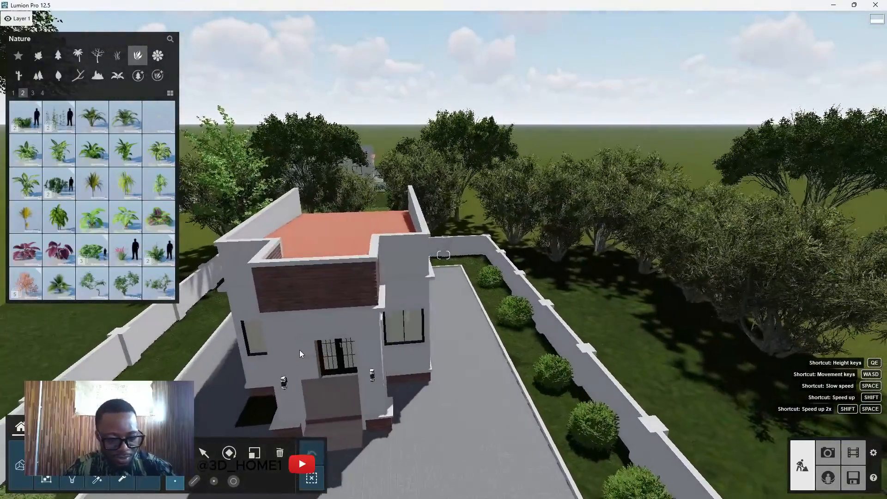
key("a")
key("a")
right_click_drag(379, 375, 403, 387)
key("w")
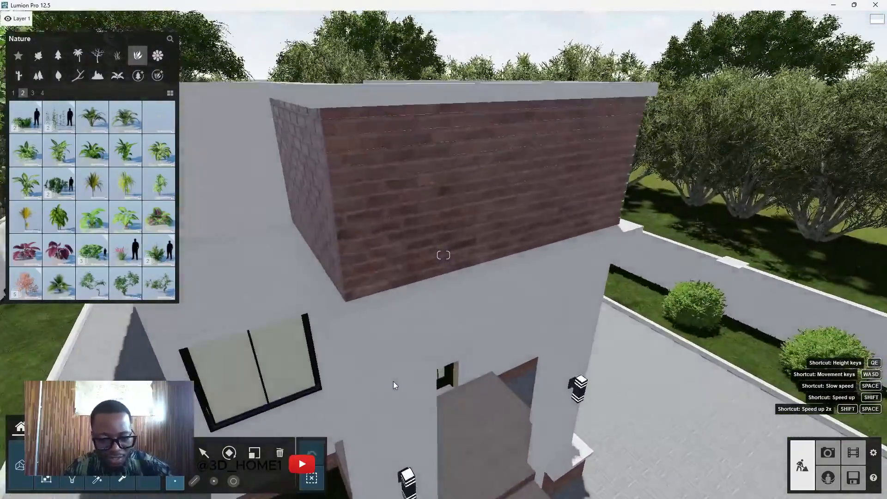
Try a FanPalmSmall 001 plant in the grass bed beside the second house's porch.
key("s")
key("w")
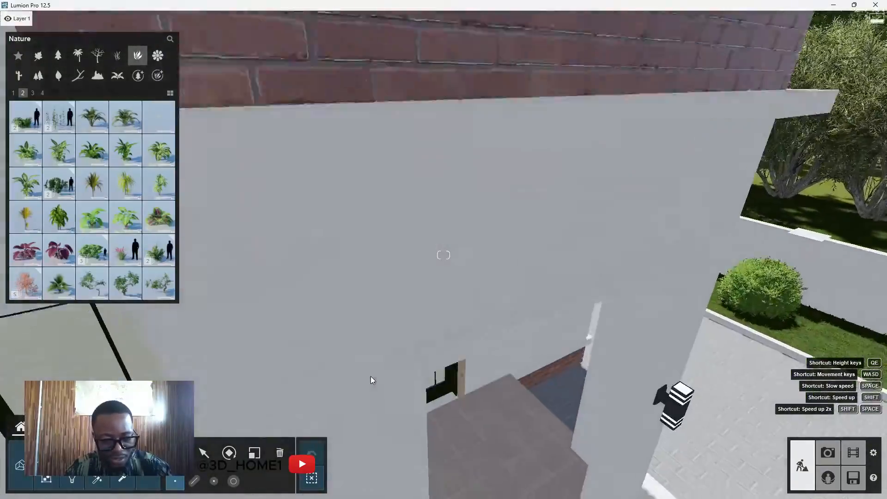
key("s")
key("w")
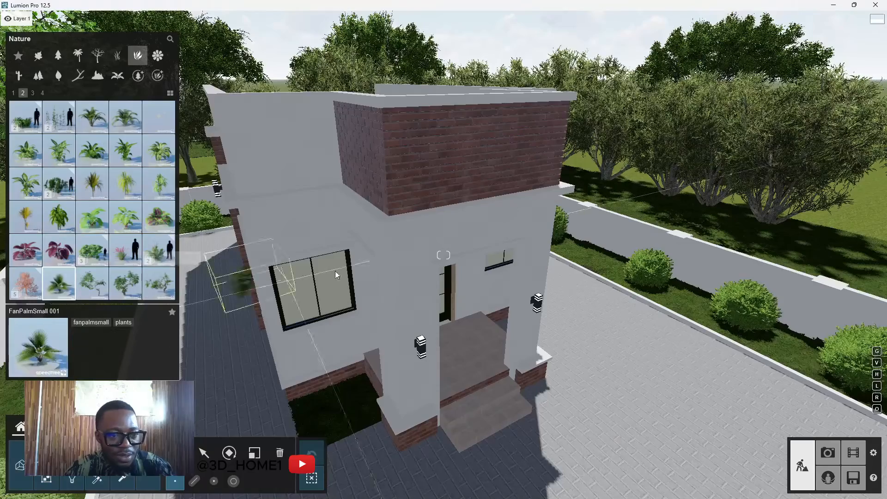
key("s")
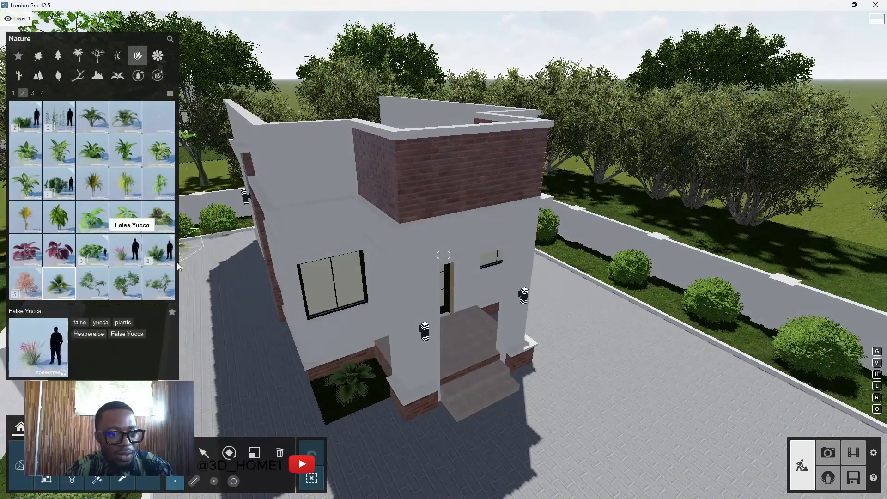
Inspect the fan palm up close in the second house's grass bed and delete it.
key("e")
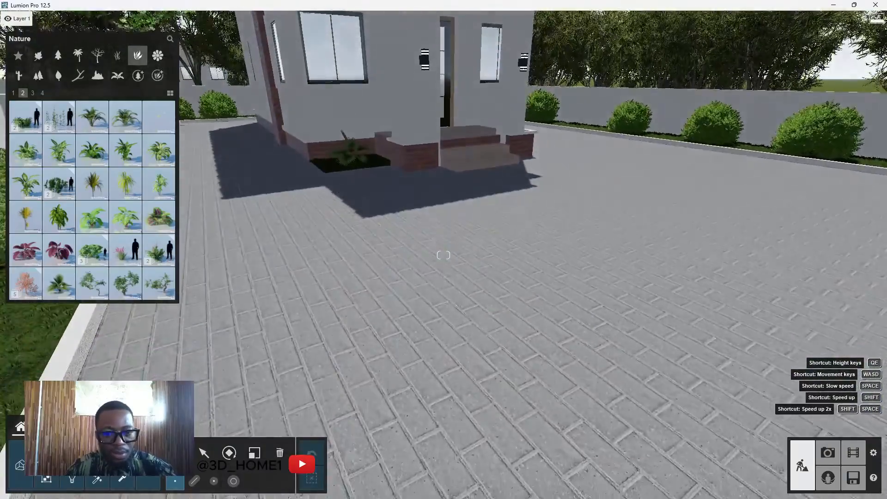
right_click_drag(337, 185, 337, 184)
key("w")
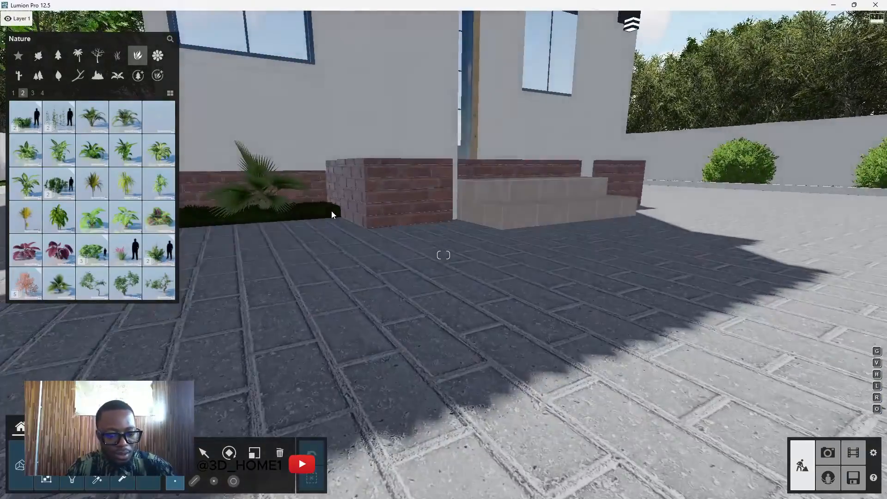
key("a")
key("d")
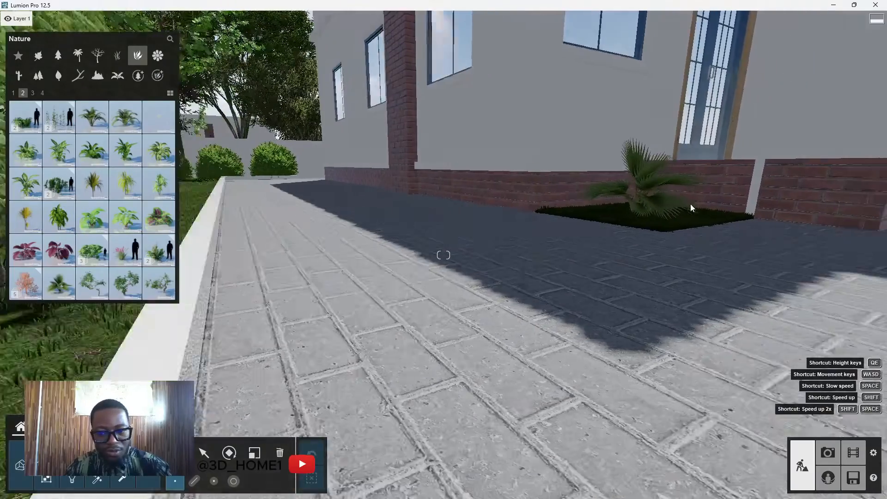
key("q")
right_click_drag(469, 275, 476, 262)
key("w")
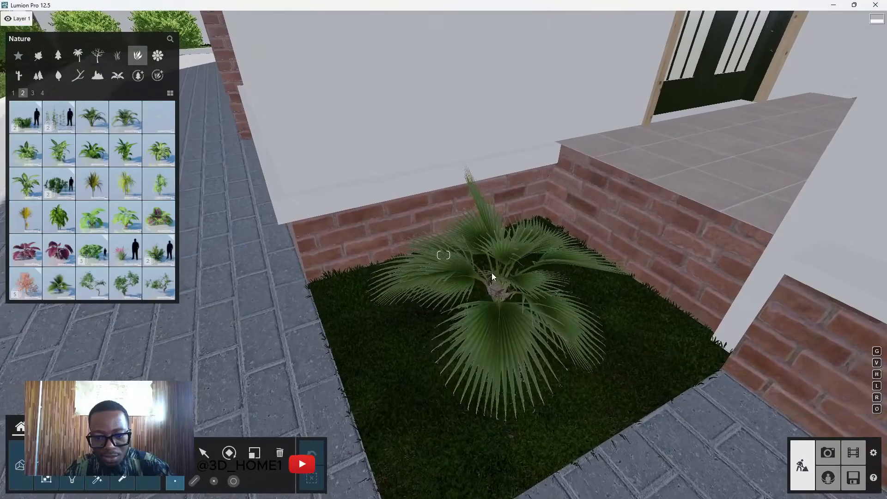
key("s")
left_click(279, 453)
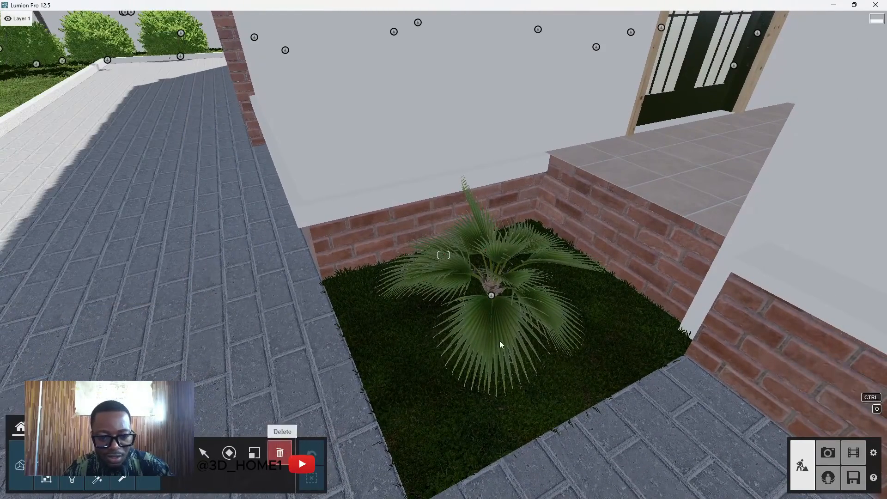
left_click(492, 296)
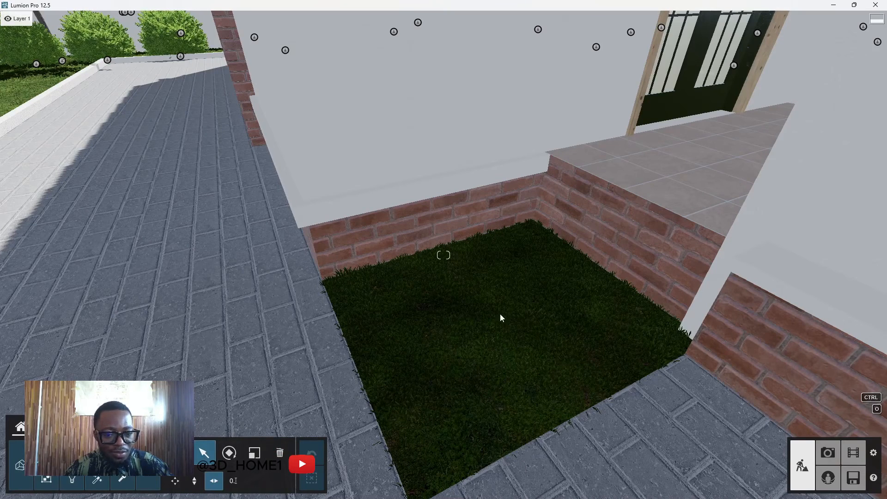
Place a scaled-down Broad Leaved Palm Lily 001 in the grass bed beside the second house's porch.
left_click(179, 452)
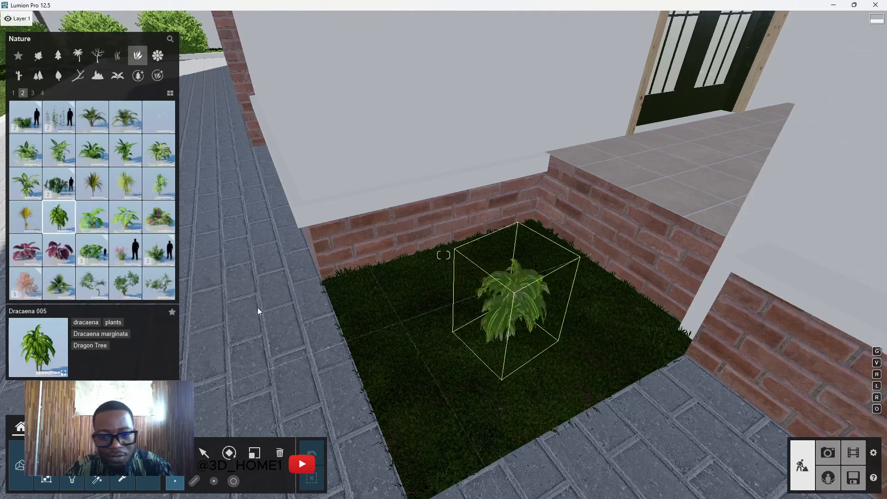
left_click(118, 56)
left_click(138, 76)
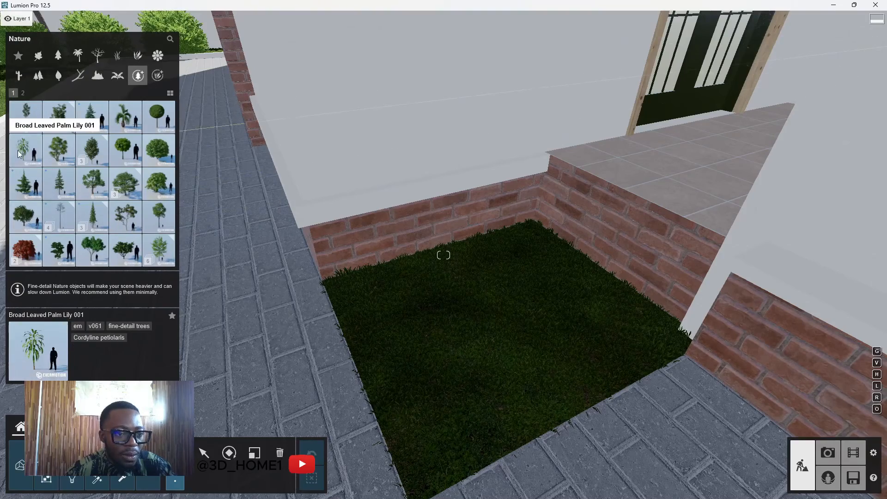
left_click(36, 167)
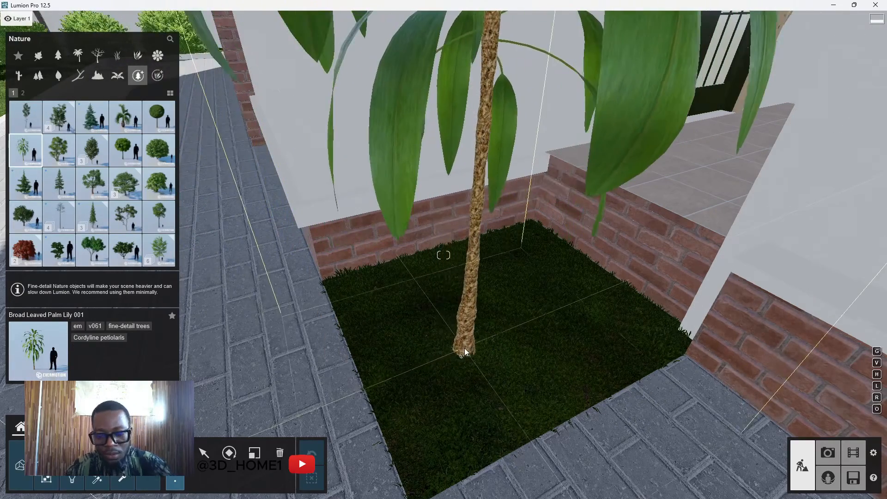
left_click(465, 349)
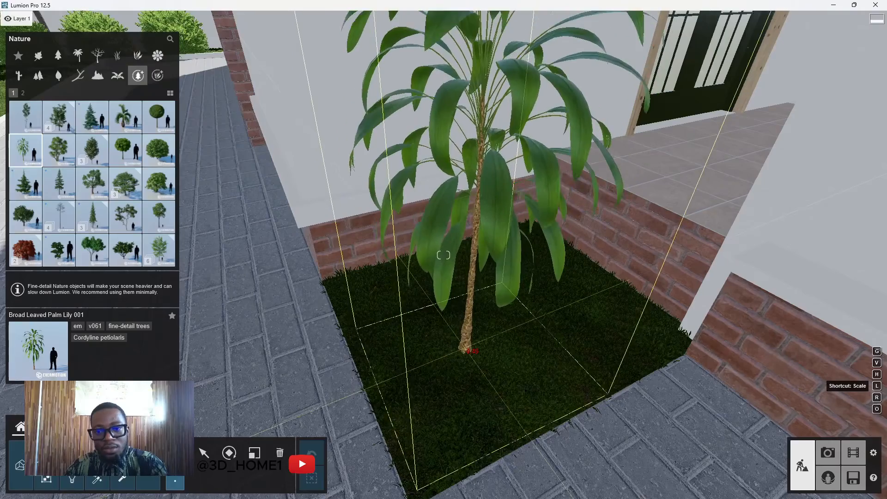
Reposition the palm lily farther back from the grass bed's front corner and inspect its placement.
scroll(465, 348, "down", 5)
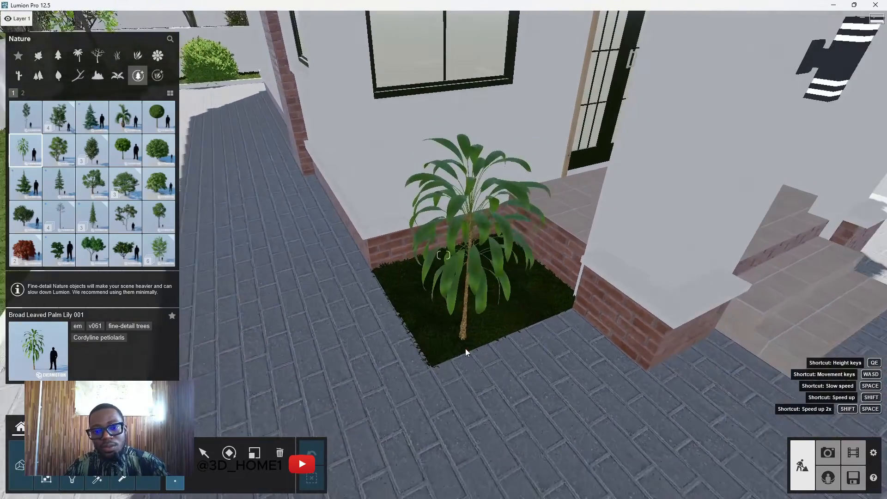
left_click_drag(470, 332, 468, 285)
scroll(471, 285, "up", 5)
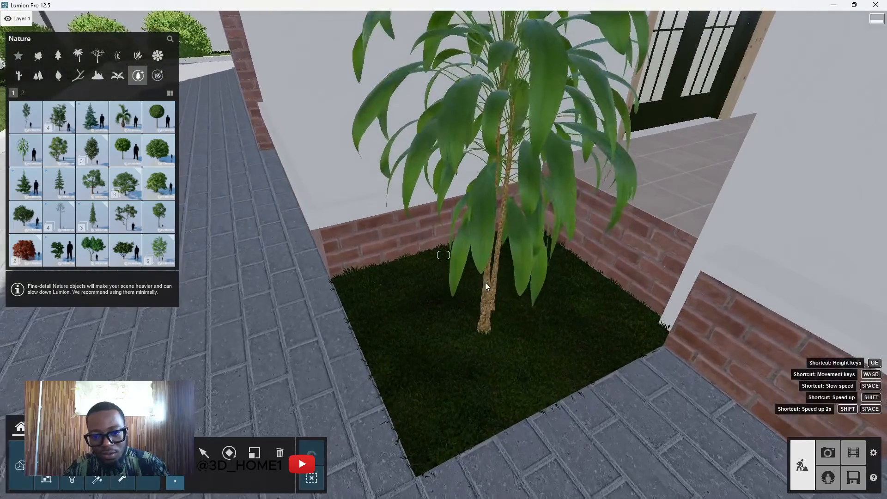
scroll(499, 279, "up", 3)
scroll(495, 312, "down", 3)
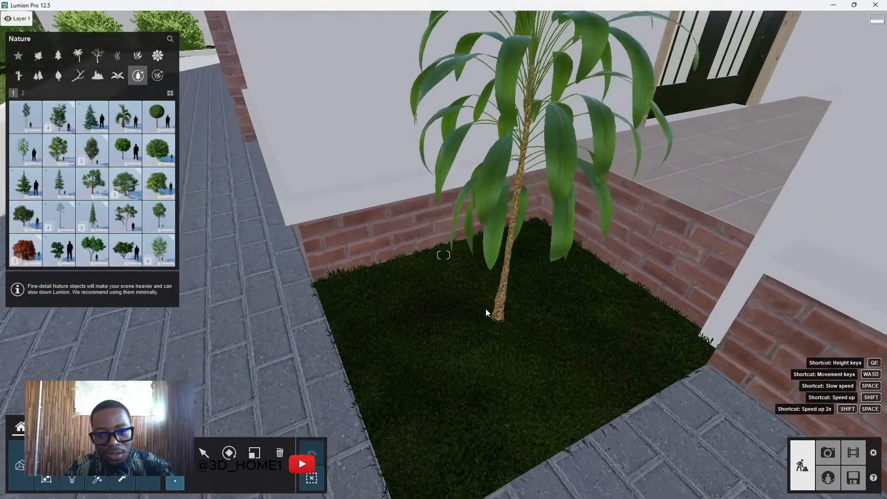
scroll(476, 240, "down", 3)
scroll(475, 225, "up", 3)
scroll(446, 302, "down", 3)
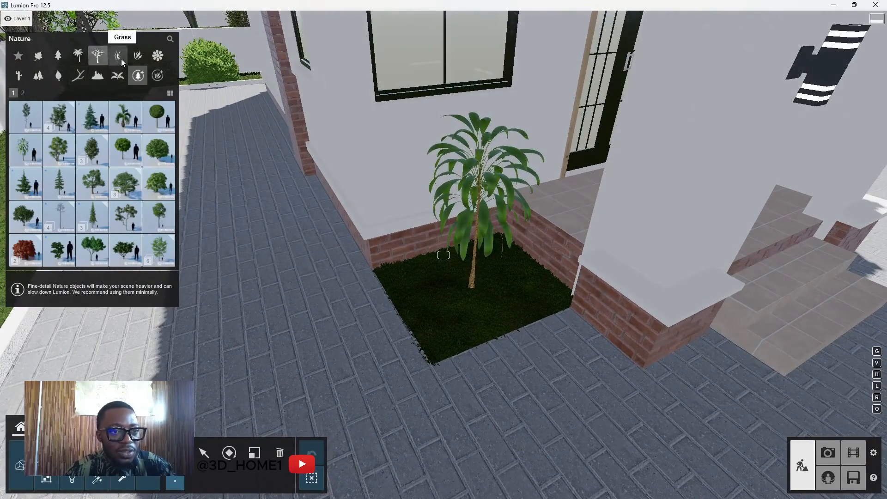
Place a row of Yaupon Holly 02 shrubs along the two outer edges of the second house's grass bed.
left_click(137, 56)
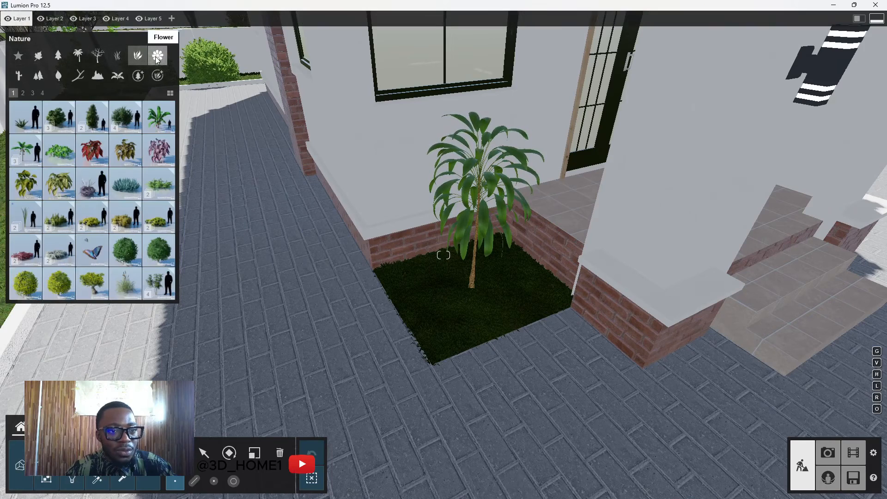
left_click(39, 56)
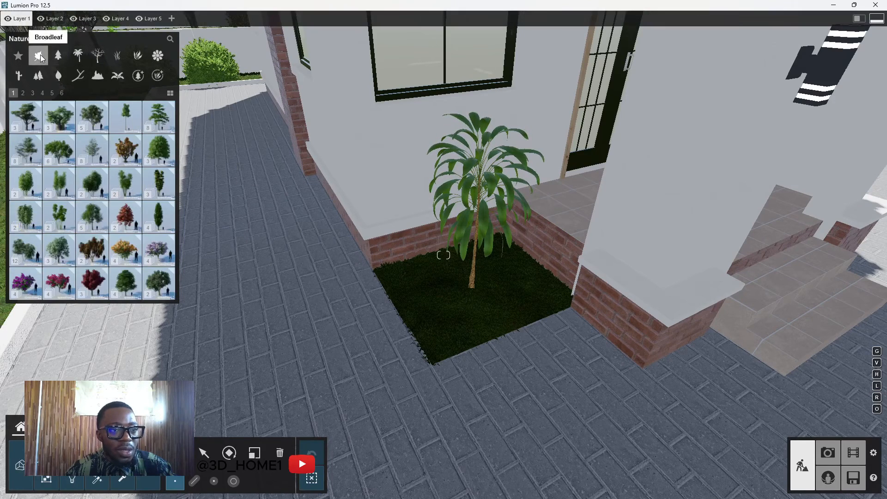
left_click(142, 56)
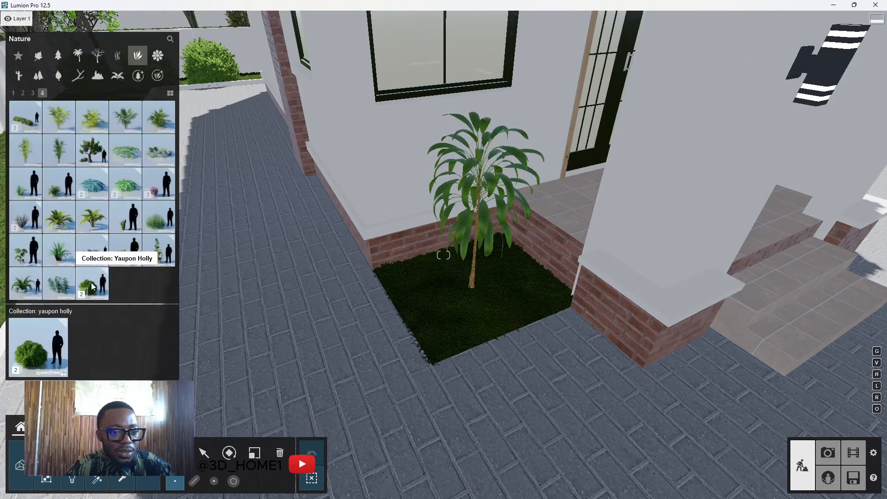
left_click(93, 283)
left_click(93, 117)
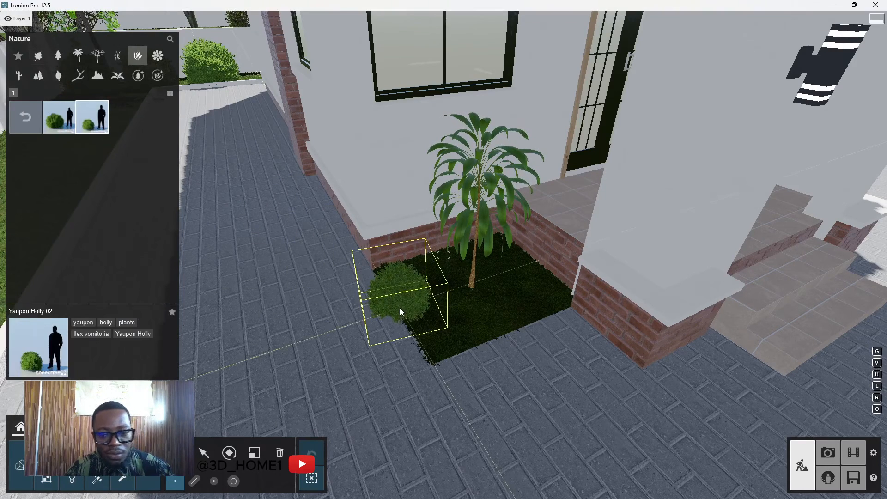
left_click(394, 283)
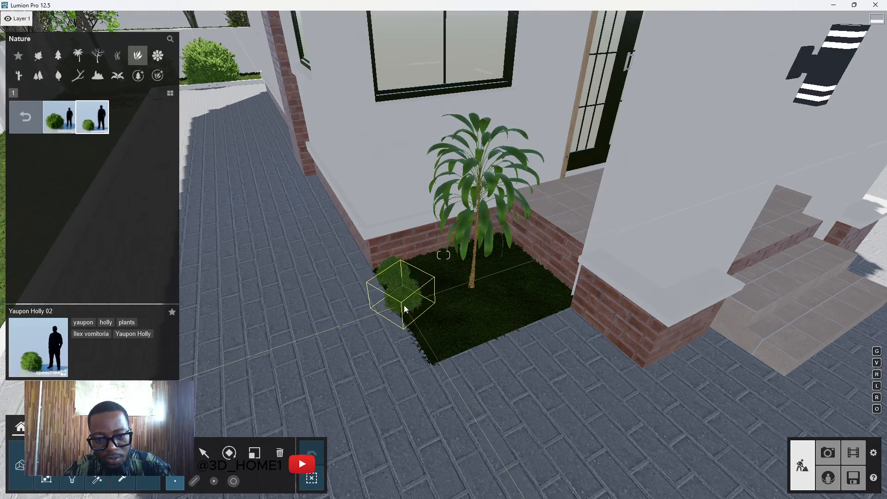
left_click(423, 332)
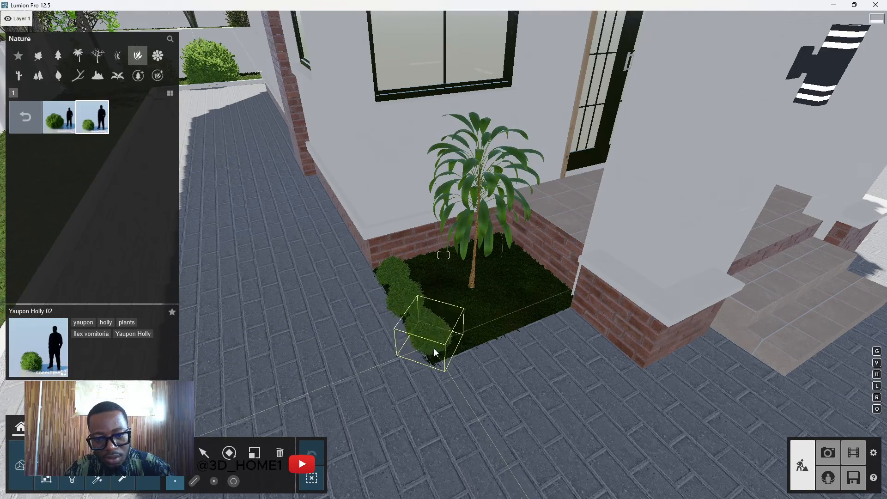
left_click(446, 357)
left_click(486, 341)
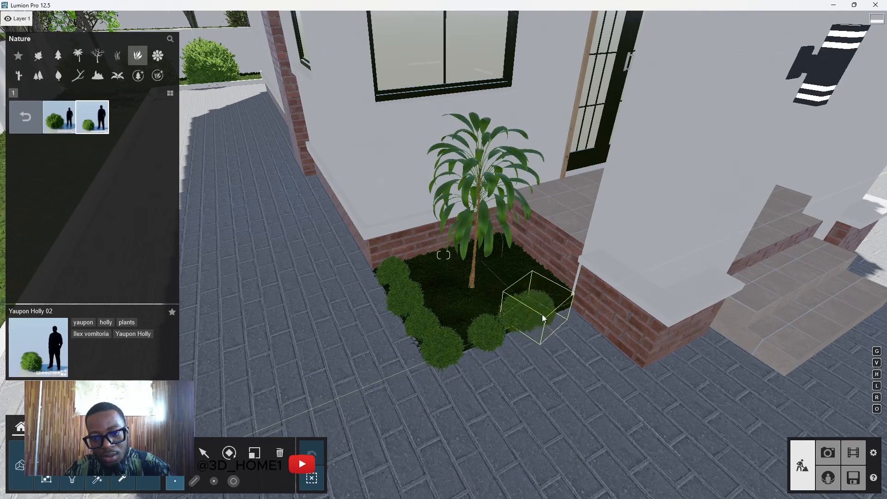
left_click(548, 310)
Restore the saved camera view of Photo 1, update its preview to check the planted bed, and return to building.
scroll(447, 335, "down", 5)
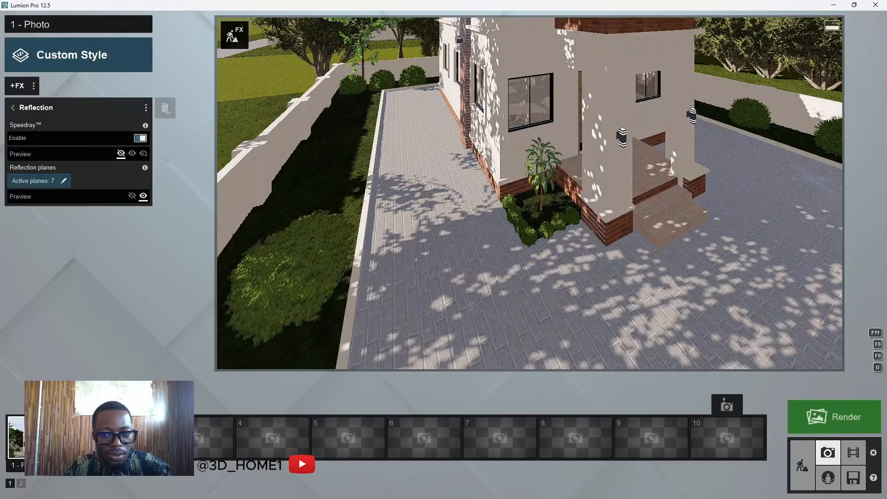
left_click(46, 437)
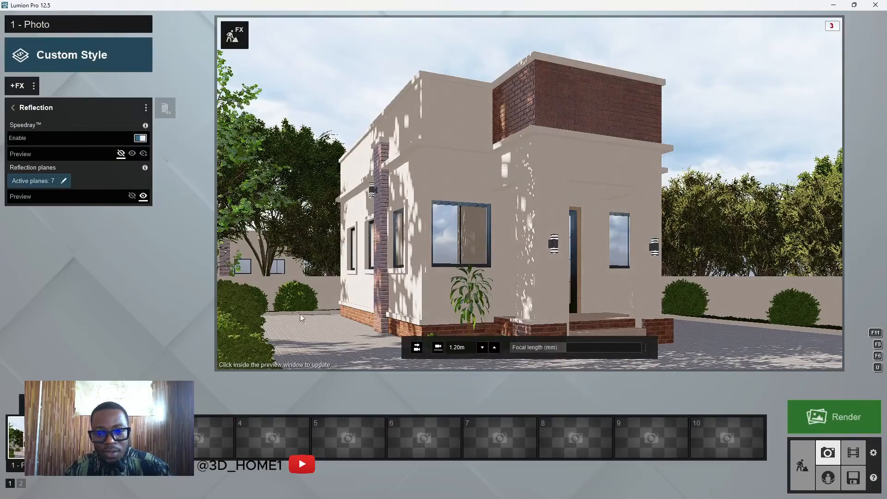
left_click(301, 315)
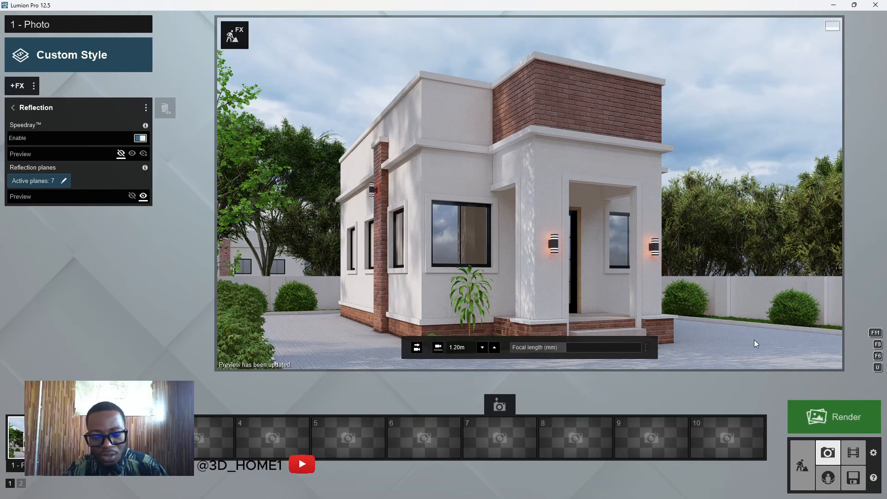
left_click(797, 470)
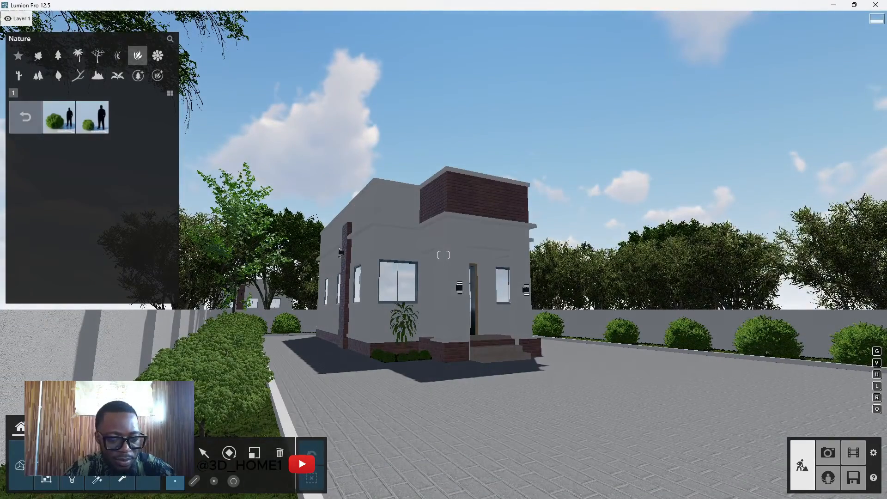
Place a resized SamplePalm RT between the round shrubs along the boundary wall beside the second house.
key("w")
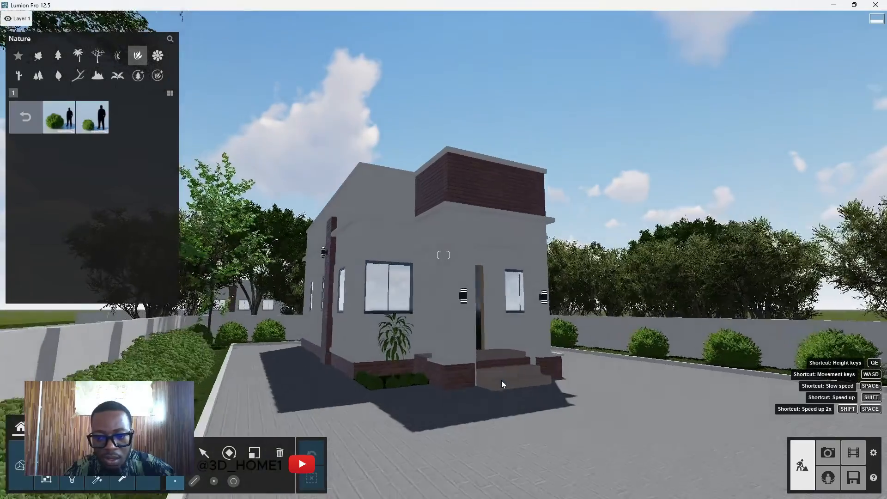
key("q")
right_click_drag(496, 384, 507, 416)
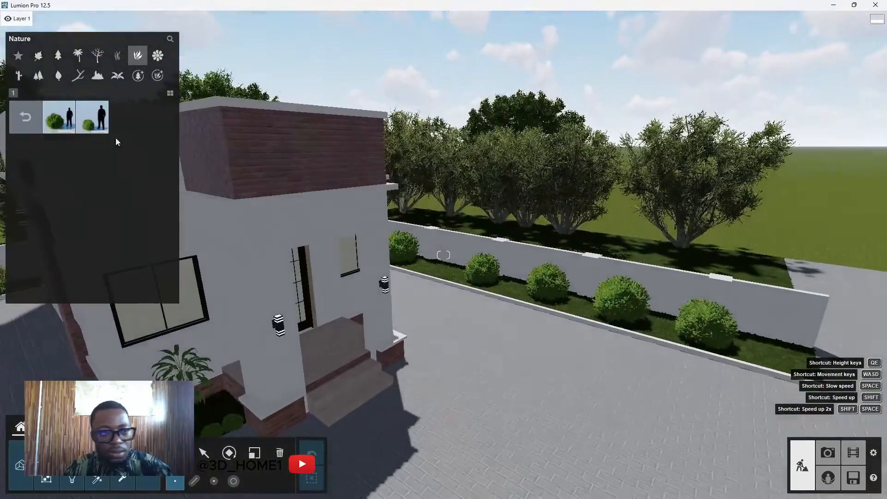
left_click(79, 56)
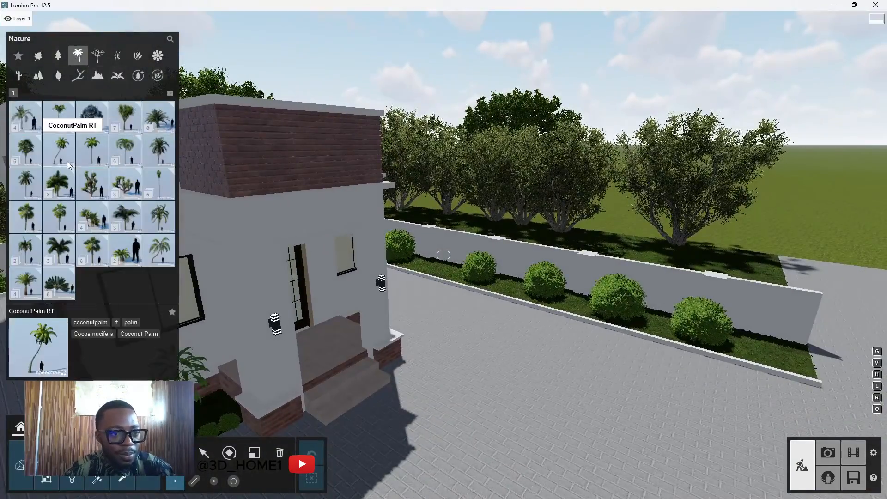
left_click(159, 250)
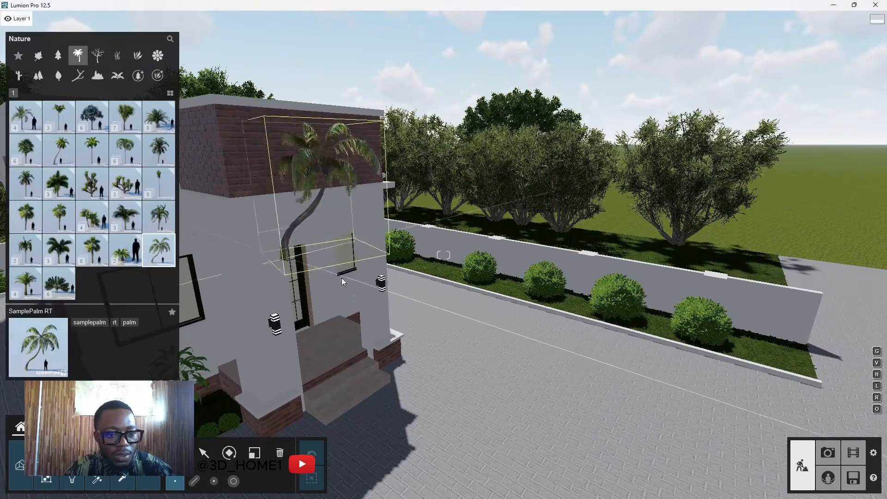
left_click(531, 292)
key("l")
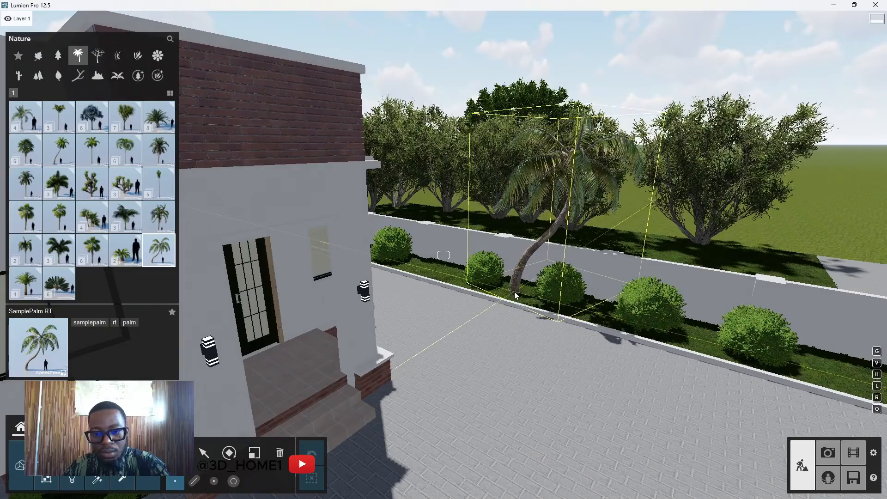
left_click(515, 292)
Check the new palm from Photo 1's saved camera view and return to building.
key("s")
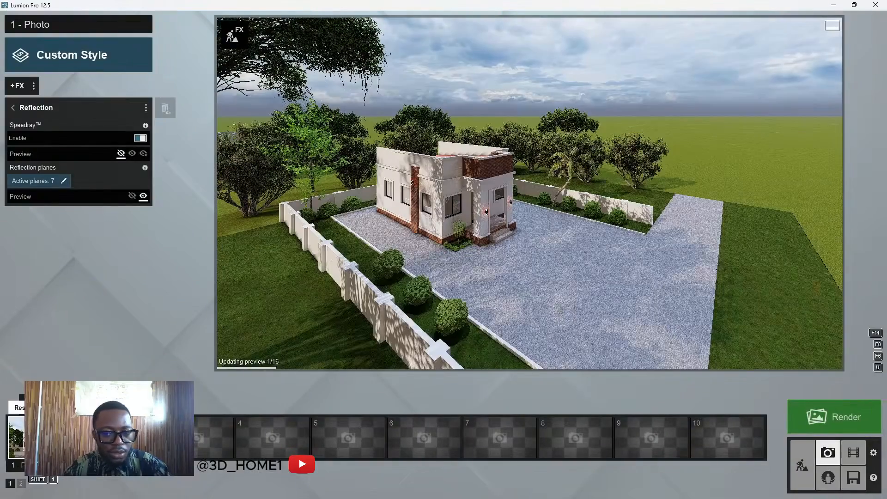
left_click(50, 436)
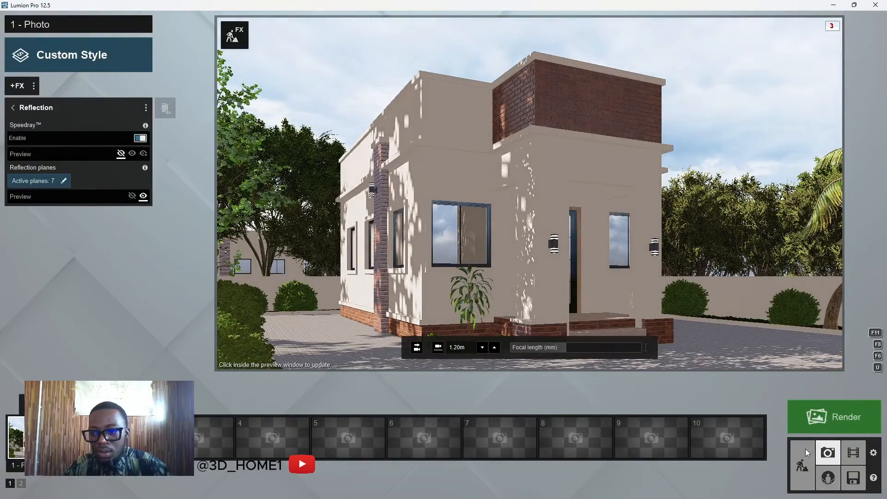
left_click(802, 466)
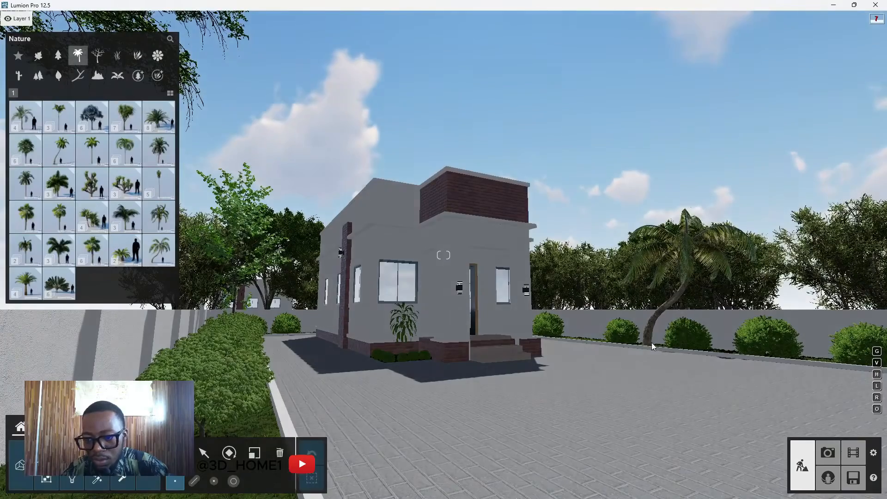
Move the SamplePalm RT along the boundary wall closer to the house and check it in Photo 1.
key("w")
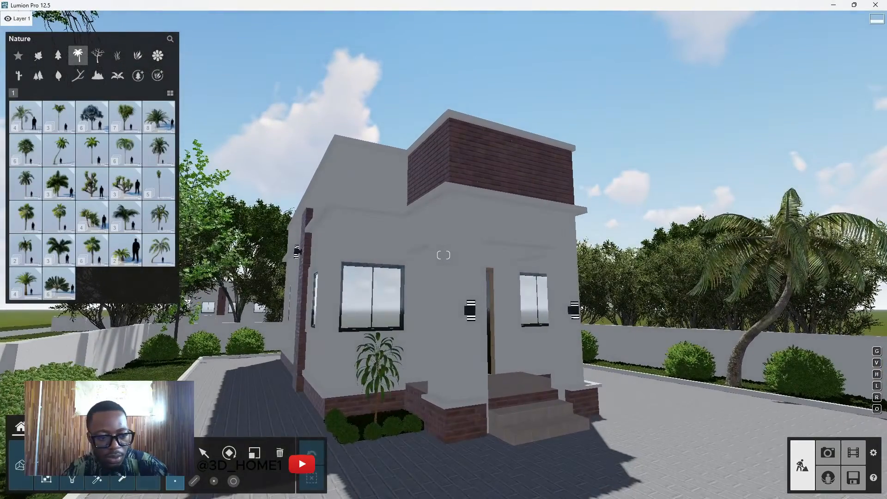
left_click(204, 453)
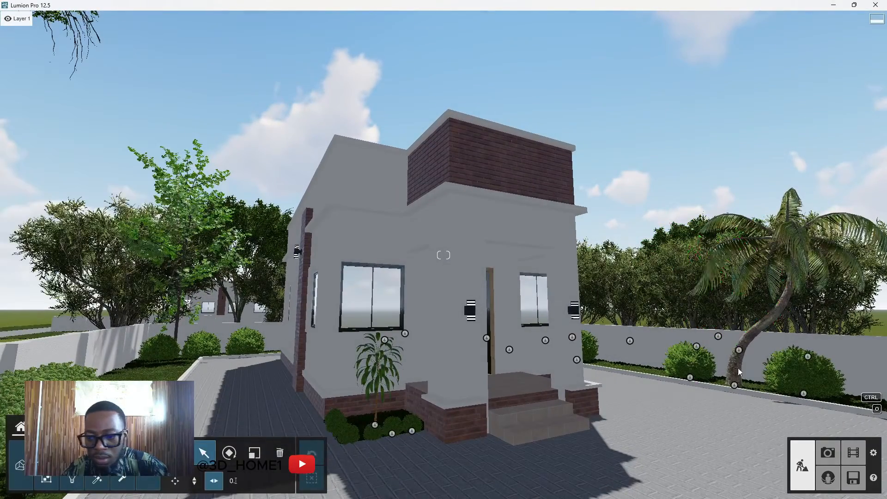
left_click(716, 380)
left_click_drag(716, 380, 638, 374)
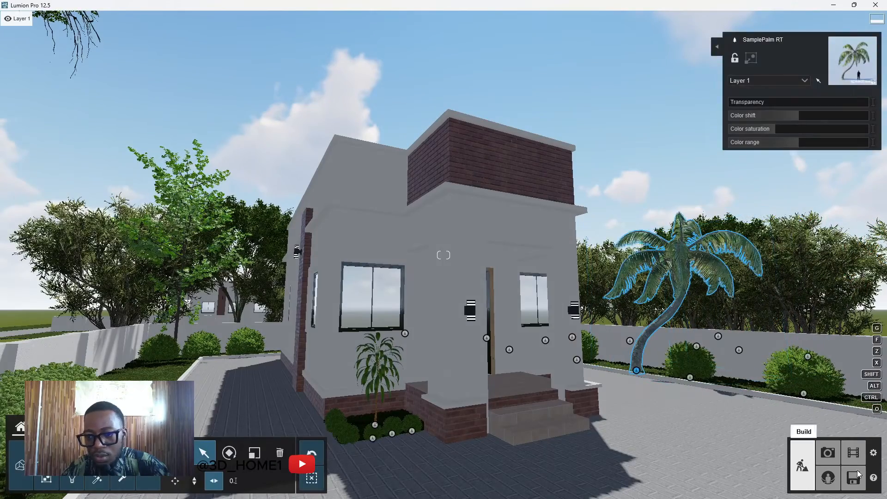
left_click(827, 453)
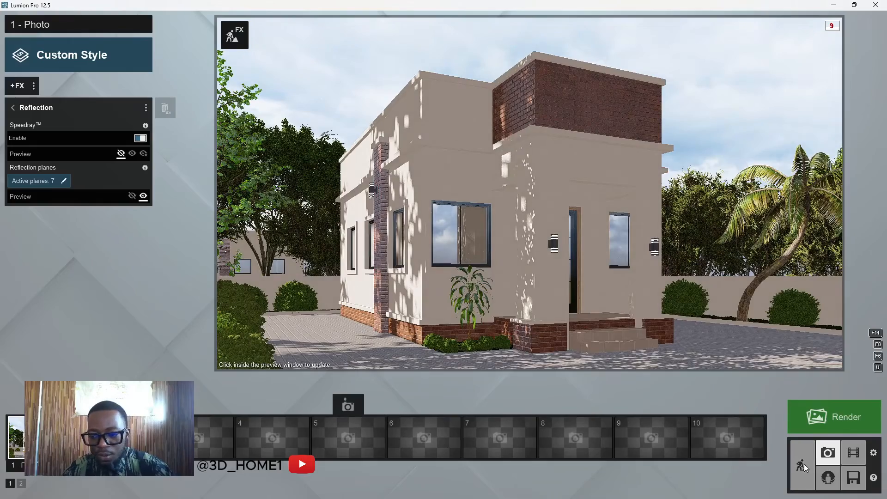
left_click(803, 465)
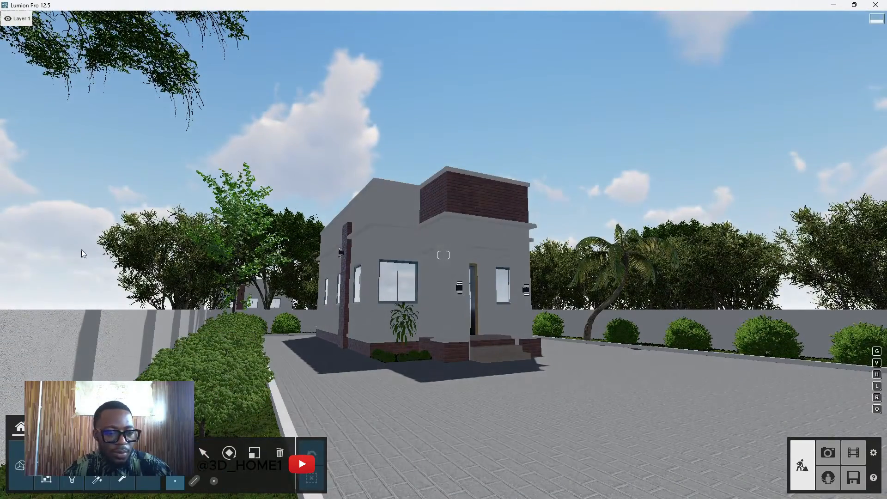
Place a Man African 0009 Walk figure on the paving near the palm, rotated with his back to the camera.
left_click(94, 126)
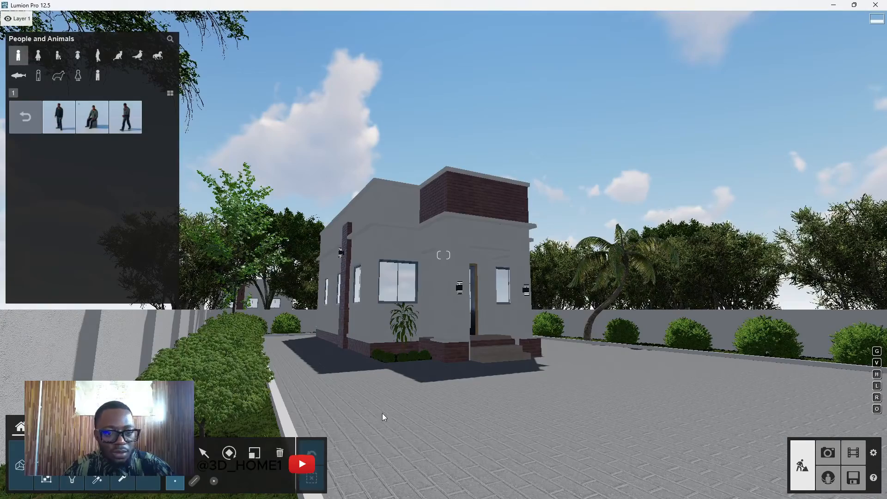
left_click(333, 377)
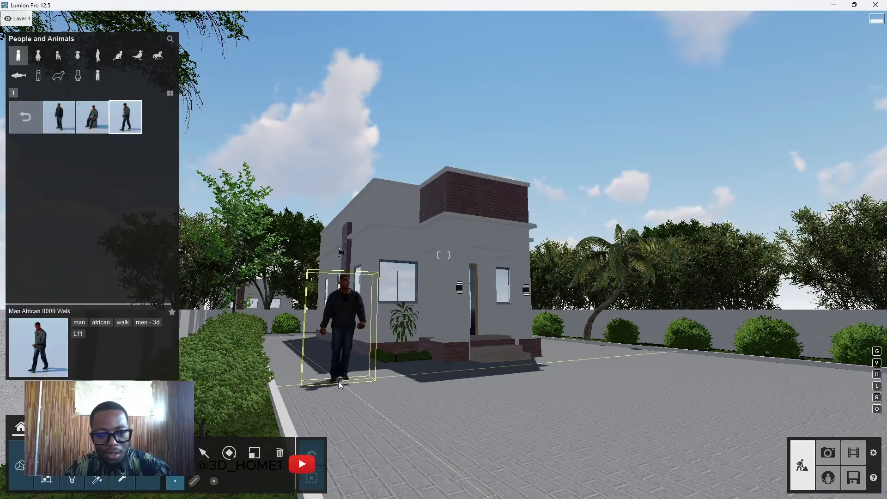
key("r")
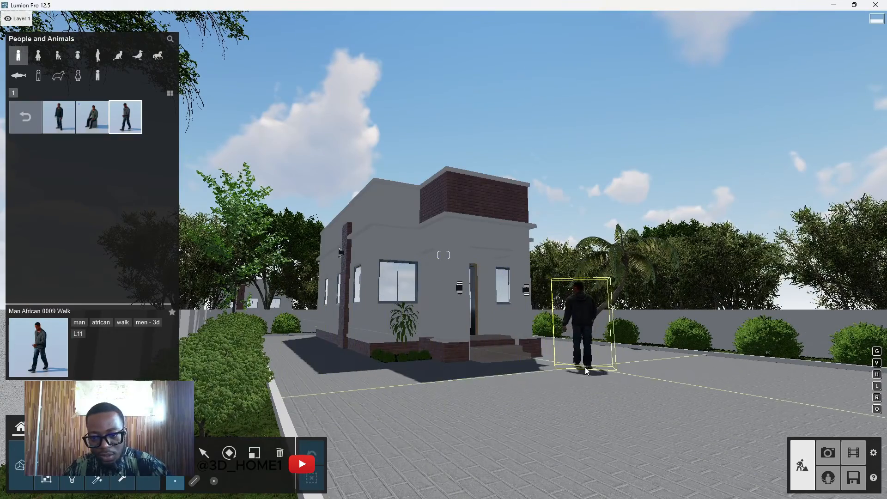
left_click(590, 371)
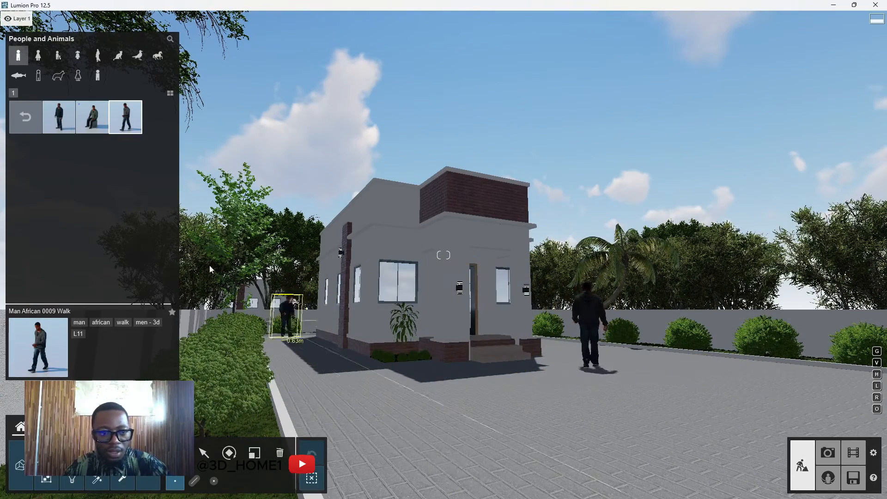
Place a Woman Asian 0008 Idle figure on the paving beside the long hedge and rotate her toward the house.
left_click(39, 58)
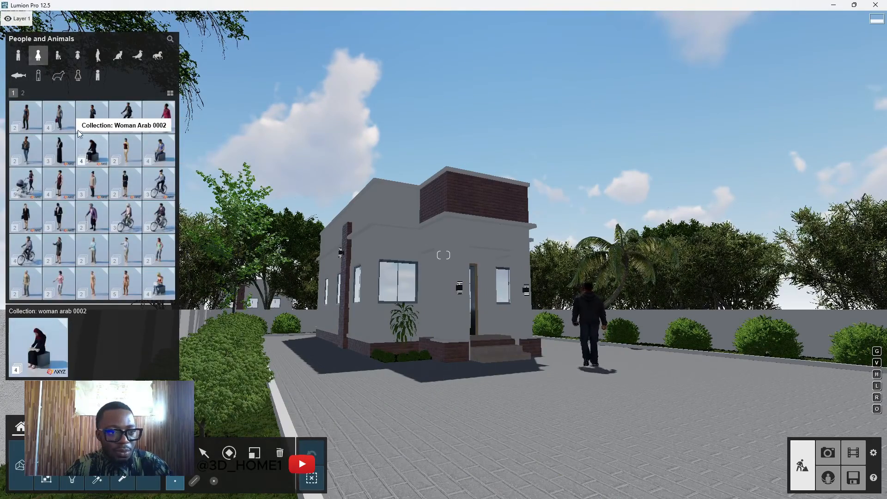
left_click(34, 209)
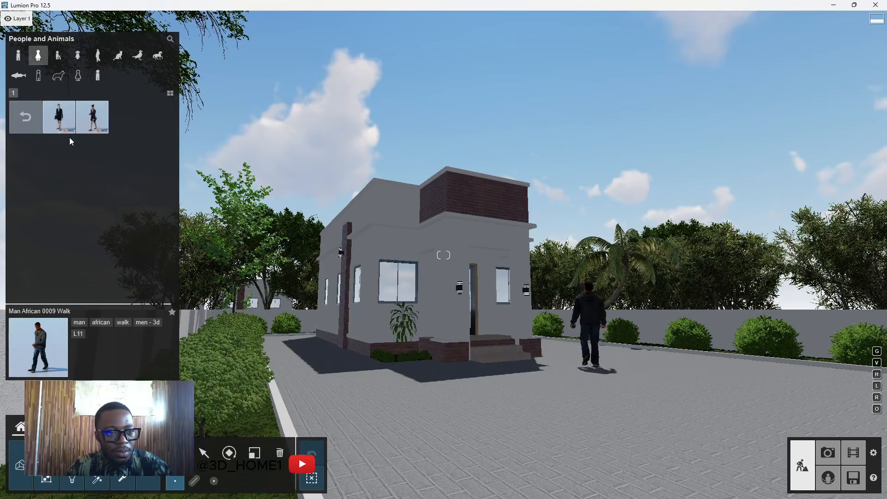
left_click(53, 119)
left_click(306, 379)
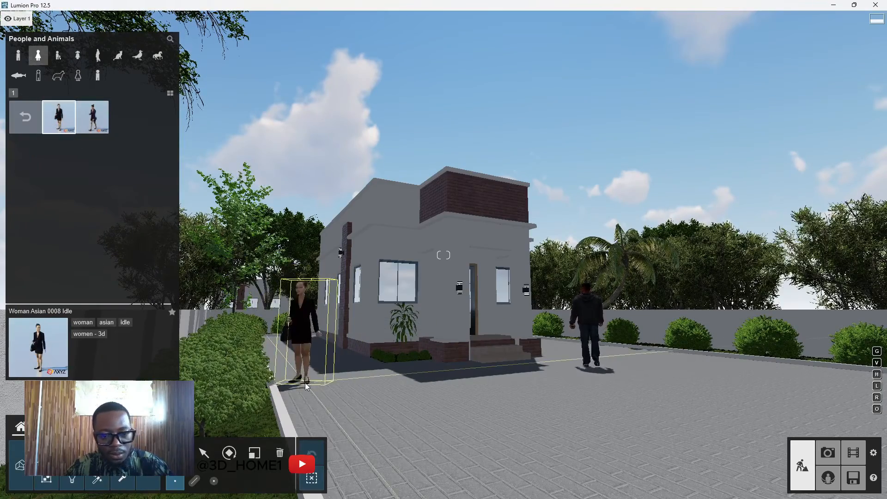
key("r")
left_click_drag(308, 382, 332, 380)
left_click(224, 388)
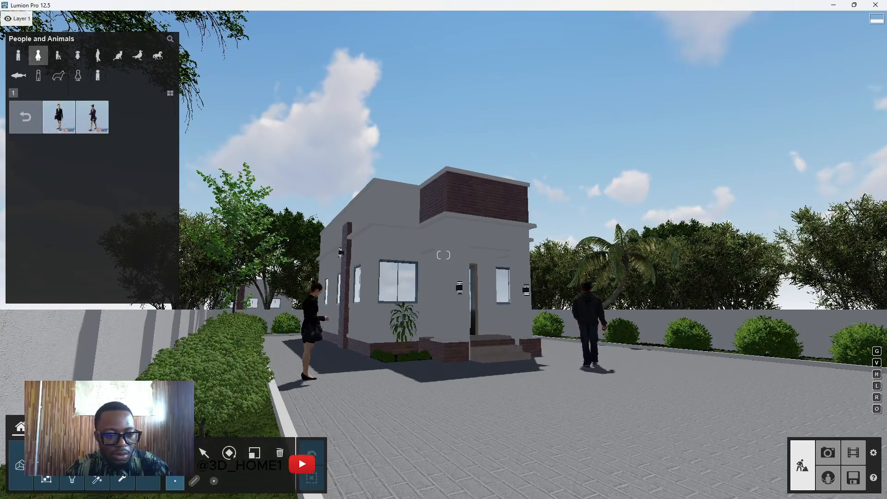
Park a SportsCar HD 015 on the paving beside the walking man and update Photo 1's preview.
left_click(122, 453)
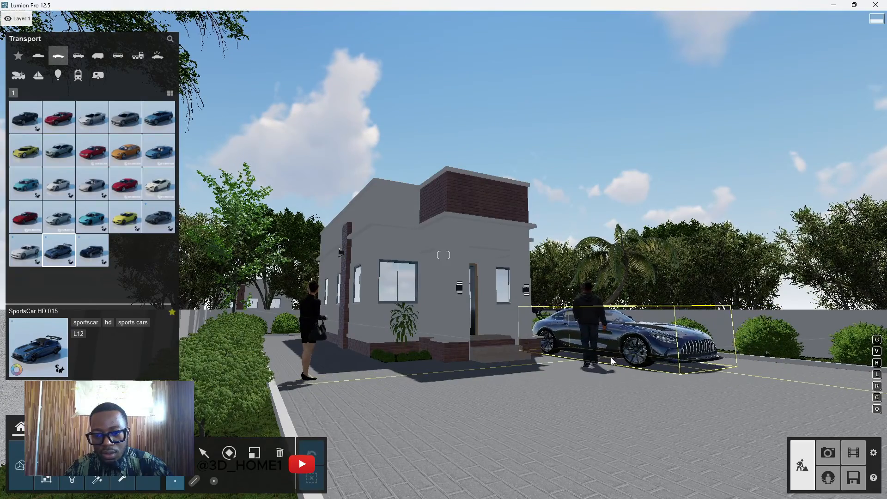
left_click(611, 359)
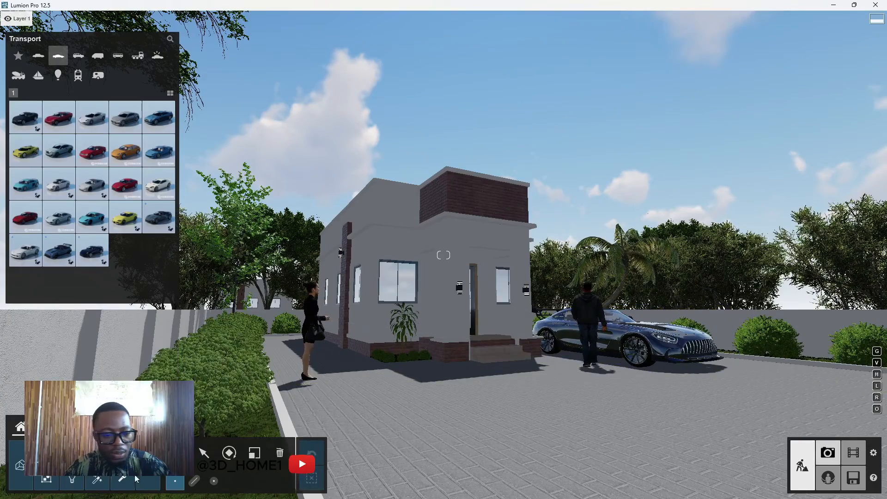
left_click(829, 453)
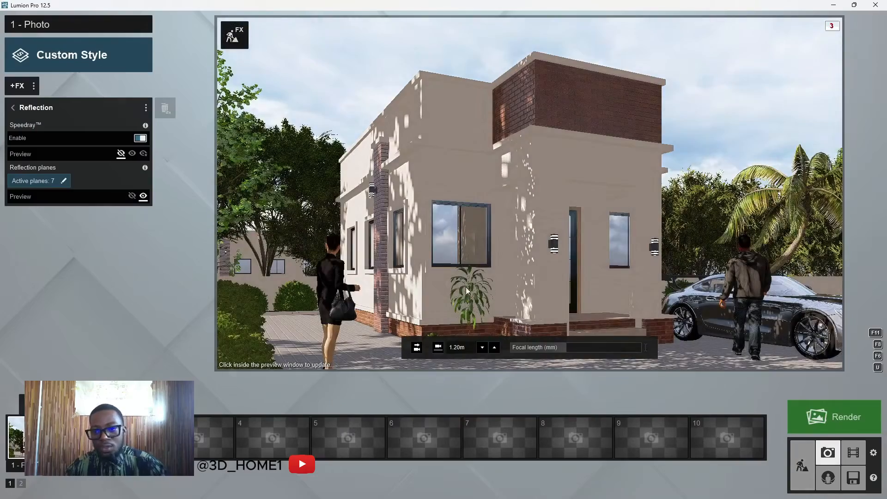
left_click(418, 284)
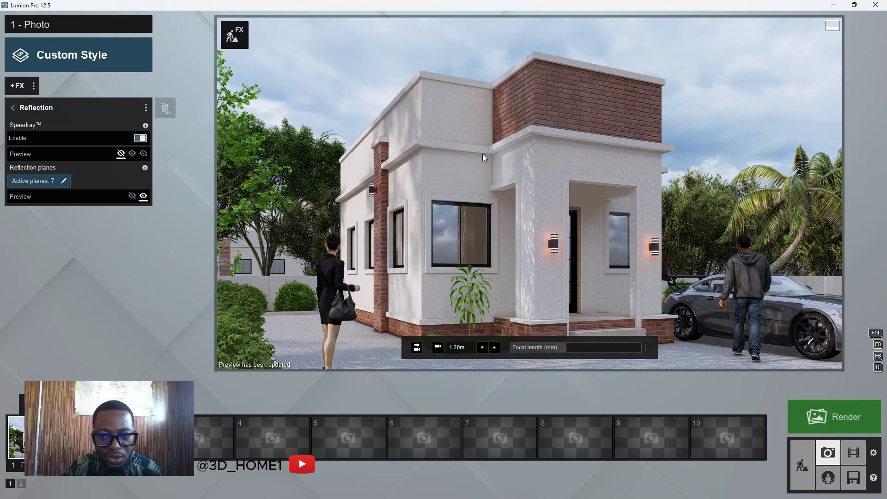
Adjust Photo 1's Sun effect to a heading slightly below -23.4° and update the preview.
left_click(12, 108)
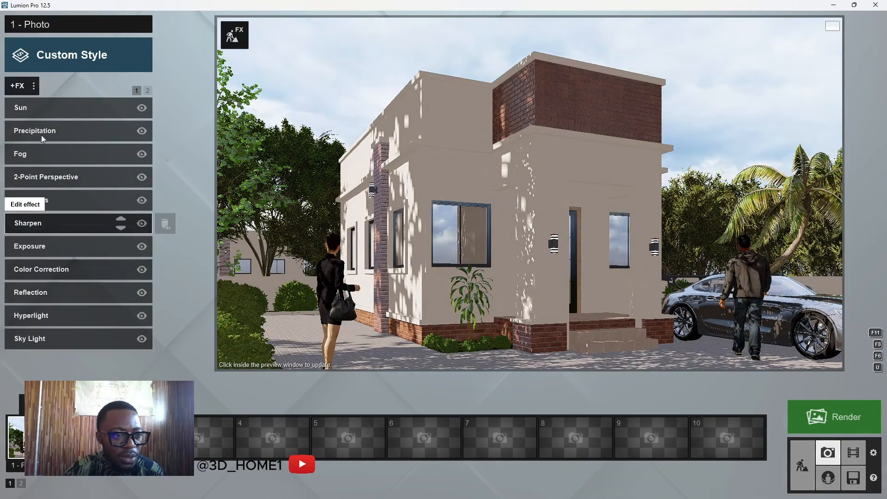
left_click(40, 111)
left_click_drag(38, 137, 134, 144)
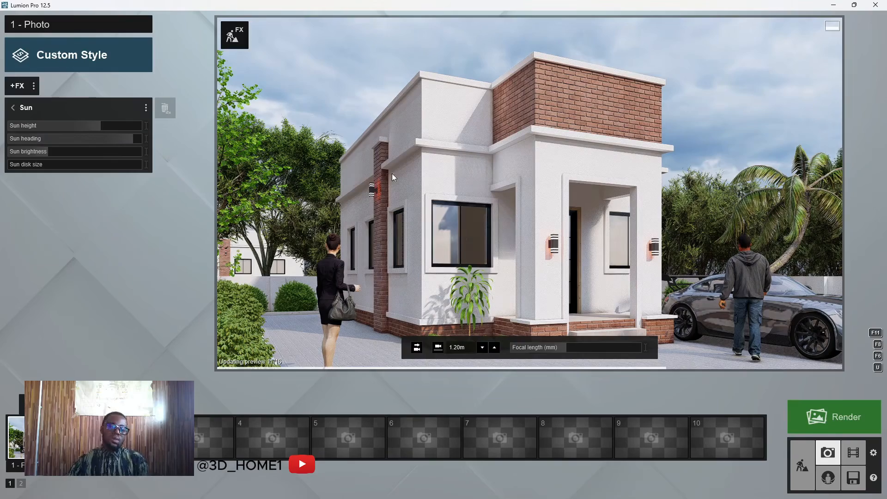
left_click_drag(119, 140, 67, 146)
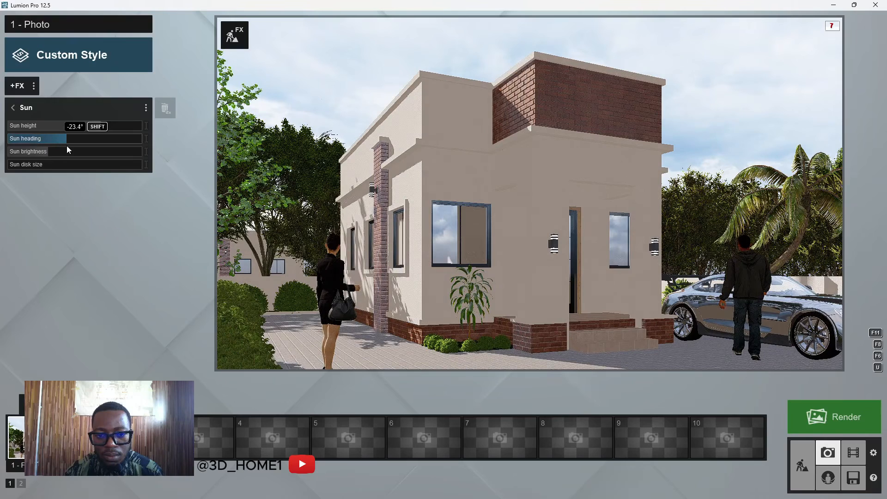
left_click_drag(62, 146, 58, 146)
left_click(432, 191)
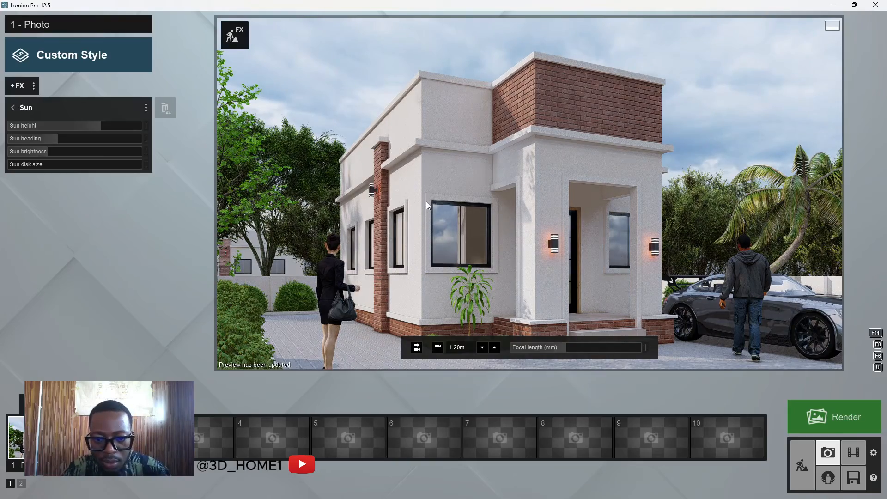
Reframe Photo 1 slightly farther back to include more of the car, save the camera view and update the preview.
scroll(426, 201, "down", 2)
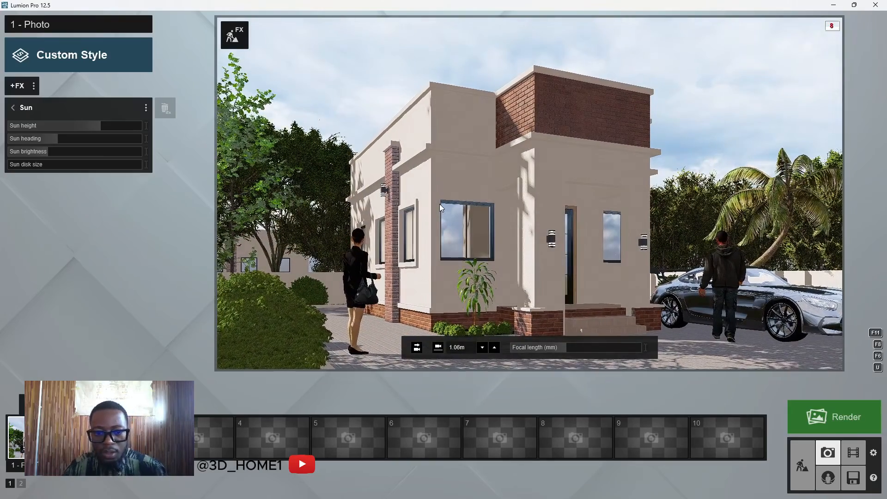
key("d")
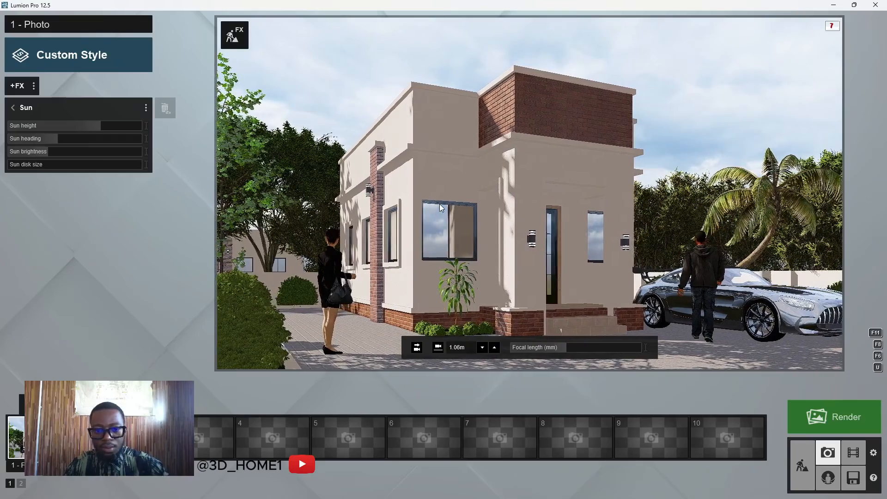
key("ctrl+1")
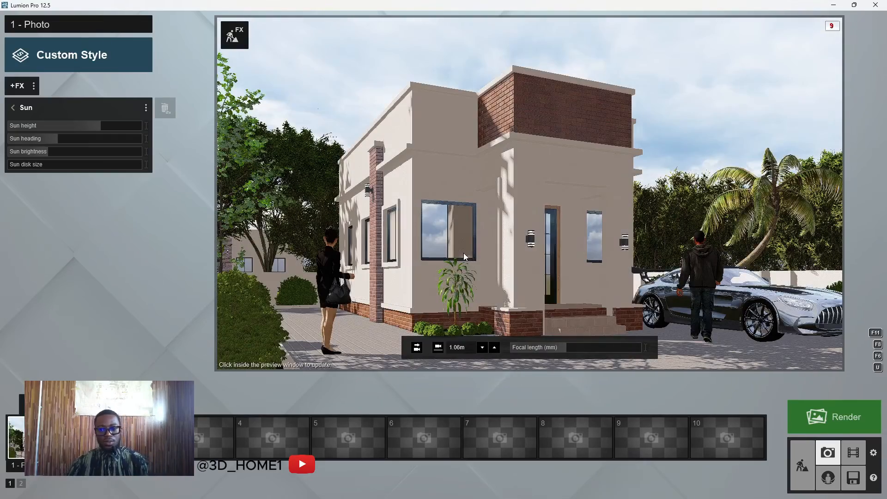
left_click(464, 253)
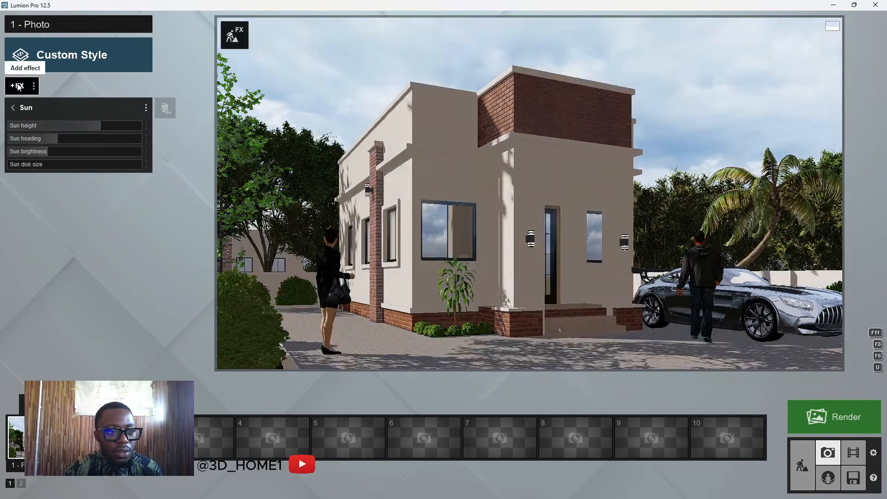
Add the Chromatic Aberrations effect to Photo 1 with dispersion at 0.0 and update the preview.
left_click(19, 87)
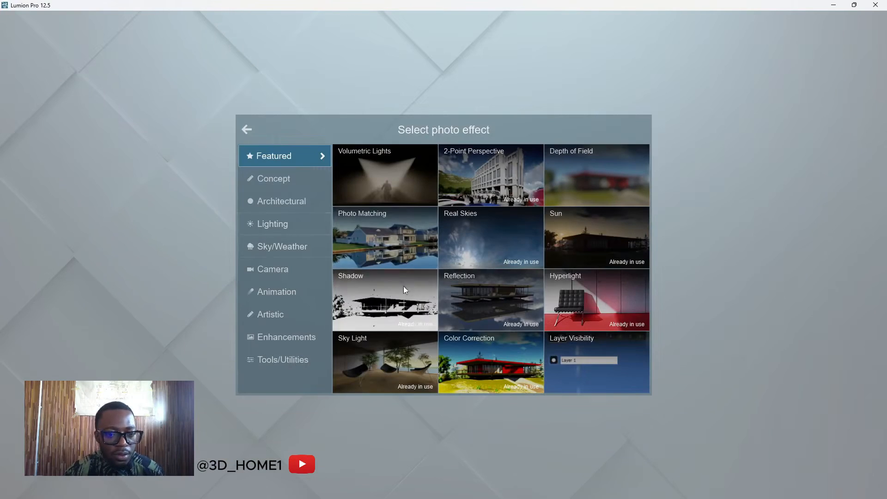
left_click(273, 337)
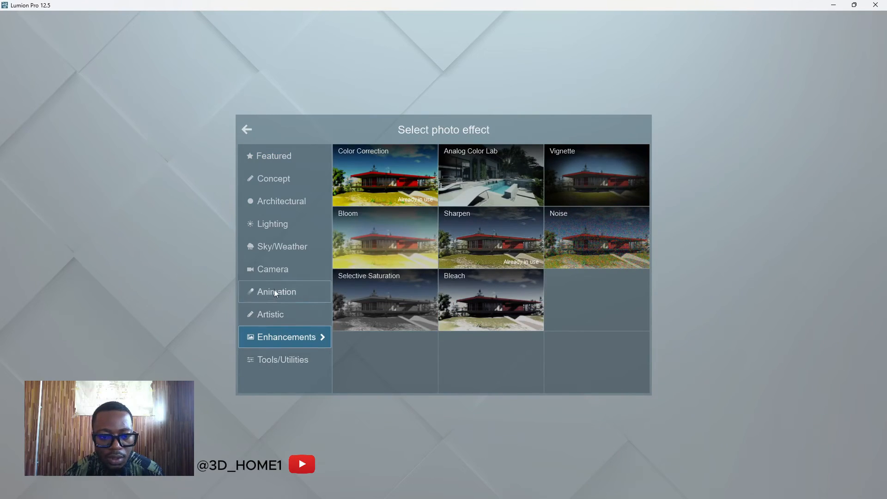
left_click(273, 271)
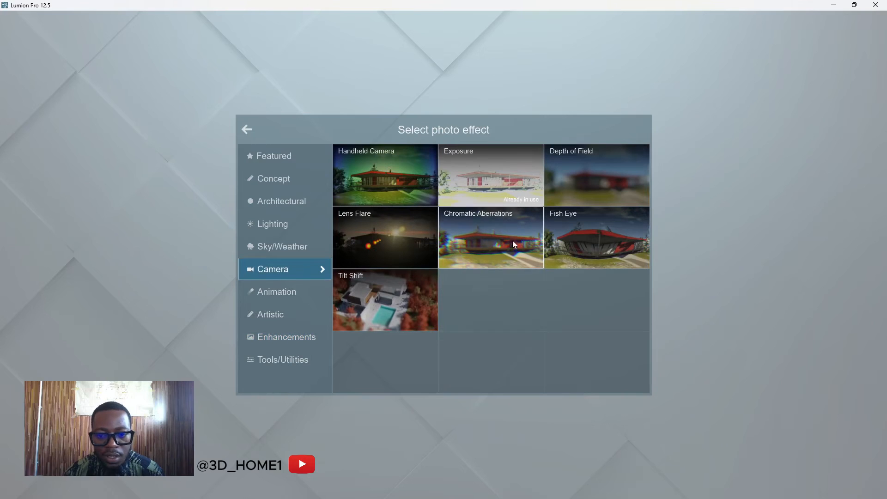
left_click(493, 235)
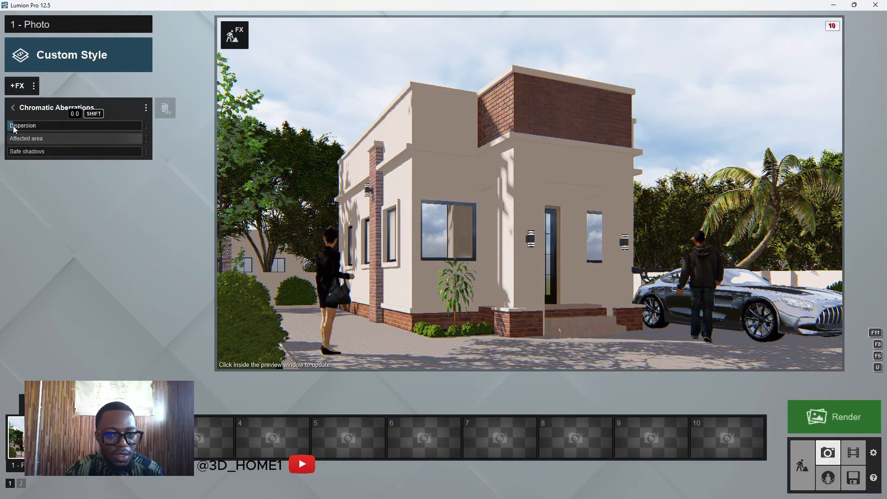
left_click(431, 195)
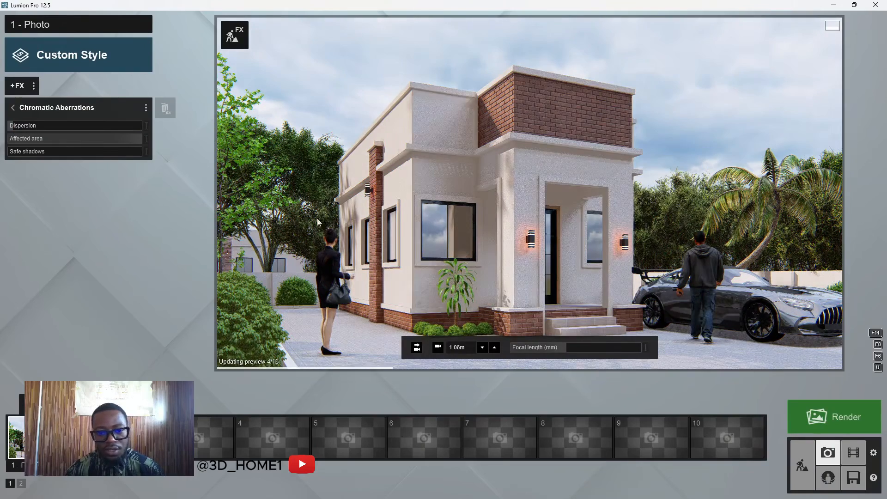
Add the Print Poster Enhancer effect to Photo 1 and update the preview.
left_click(17, 88)
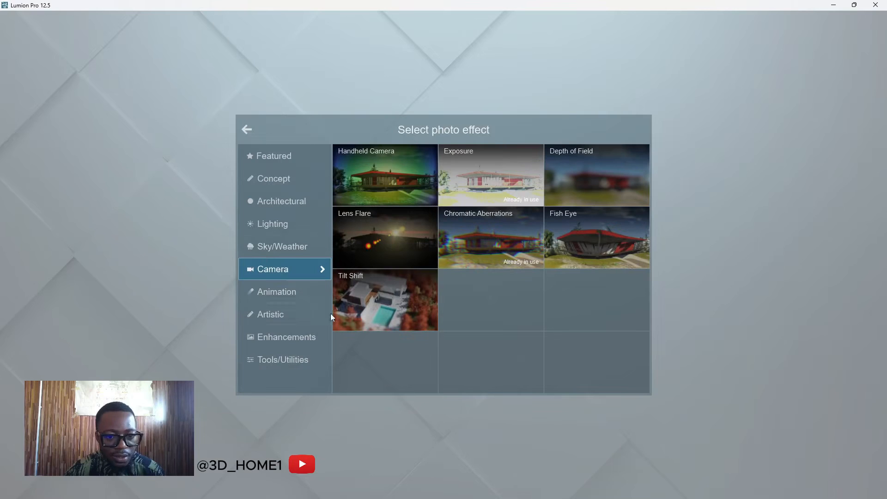
left_click(284, 359)
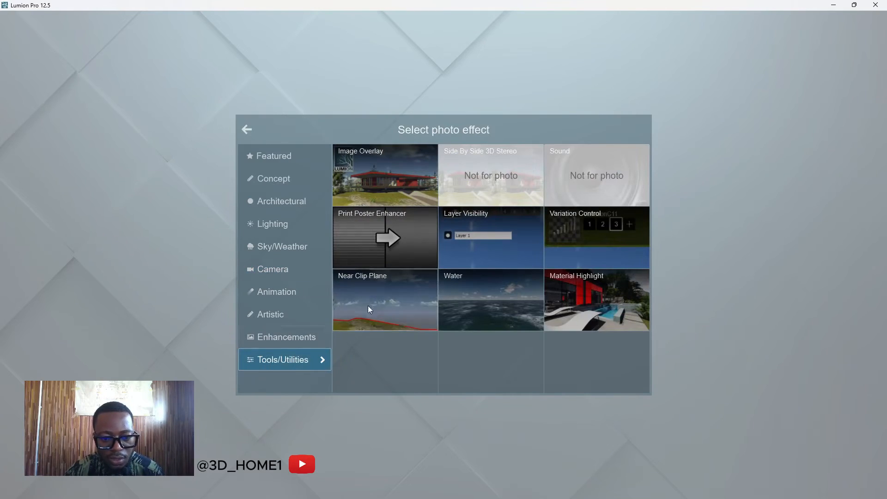
left_click(382, 223)
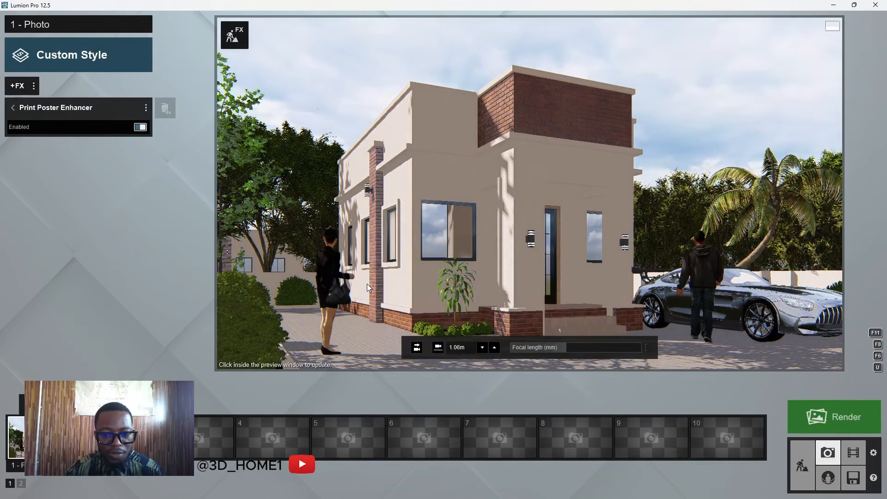
left_click(368, 284)
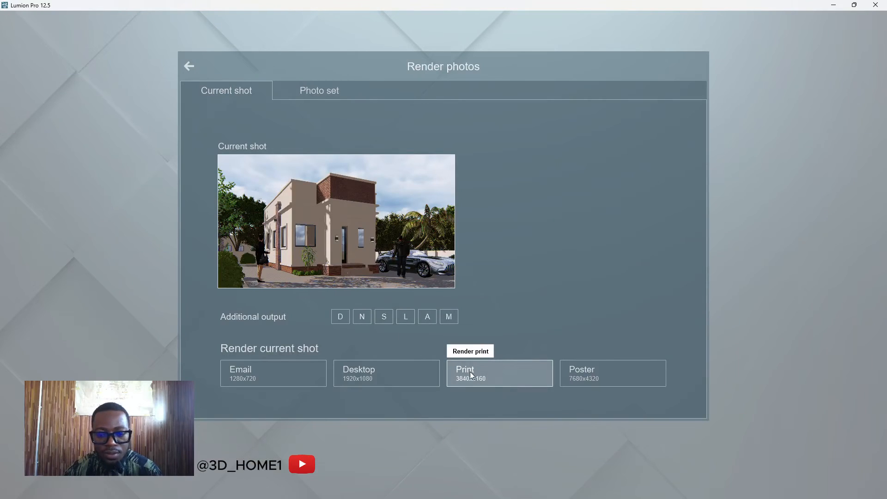
left_click(471, 375)
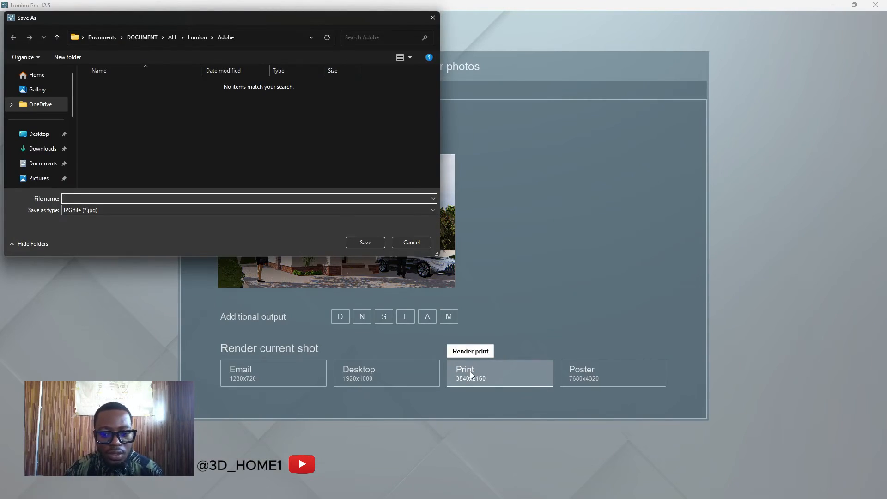
left_click(432, 18)
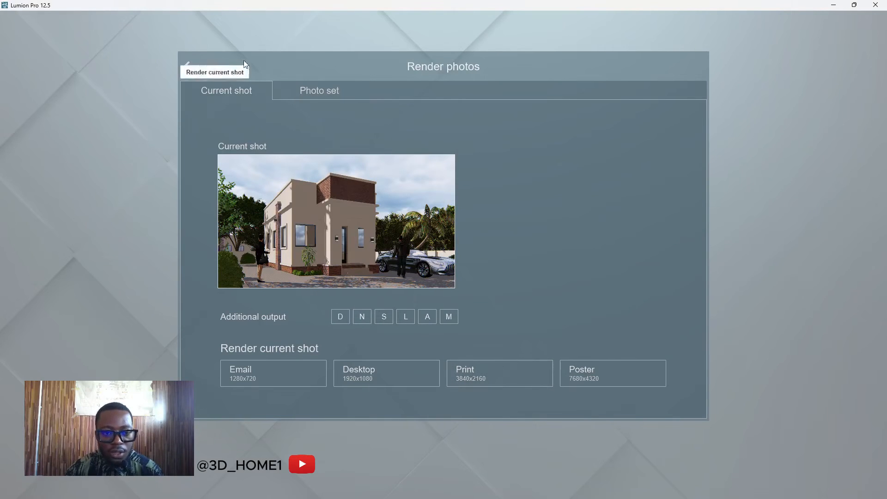
left_click(189, 66)
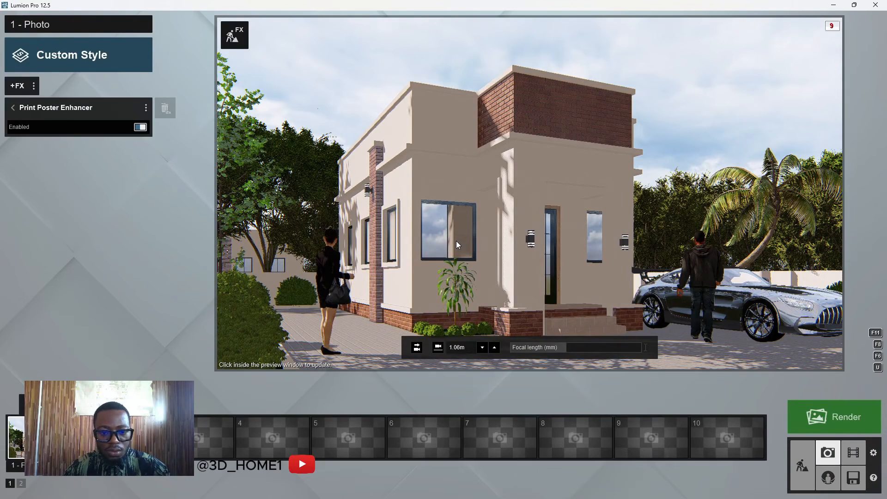
Swing the camera from the house's corner round to a straight frontal view of the entrance, keeping the car in frame.
key("d")
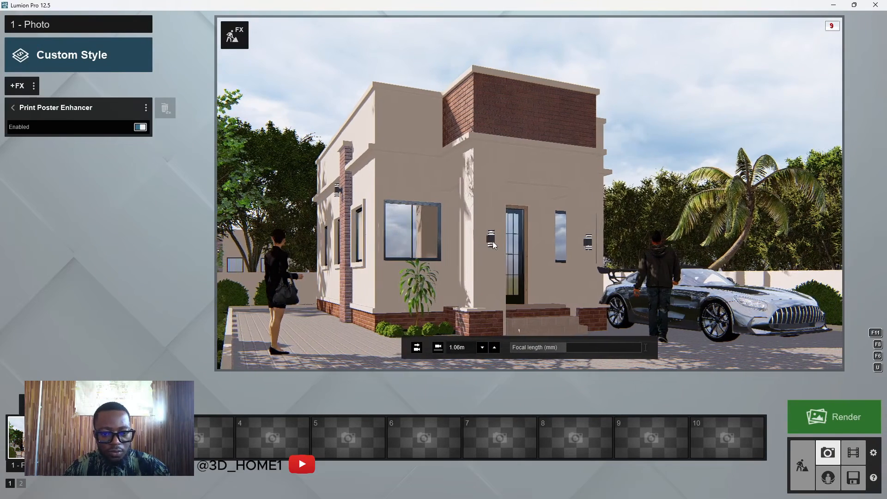
right_click_drag(478, 271, 569, 262)
key("d")
key("d")
key("d")
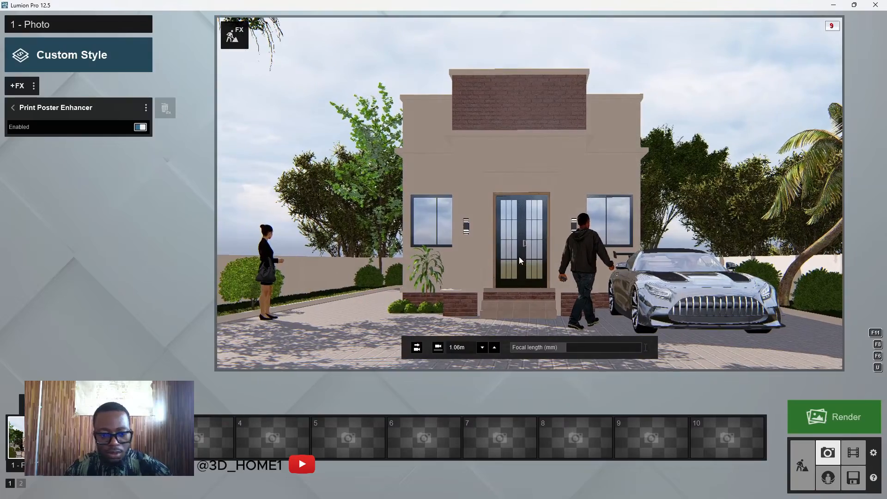
key("a")
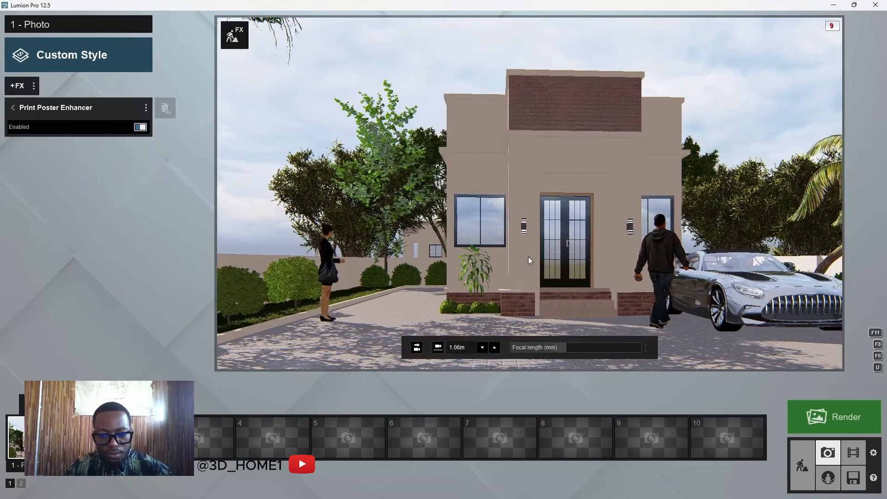
Lower the camera to about 0.41 m, frame the entrance, both people and the car frontally, and use the view for Photo 2.
scroll(529, 256, "up", 5)
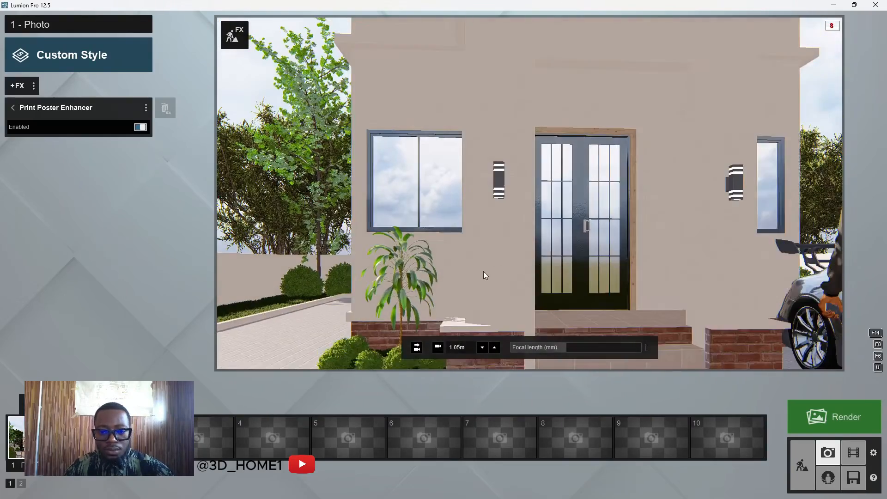
key("s")
key("d")
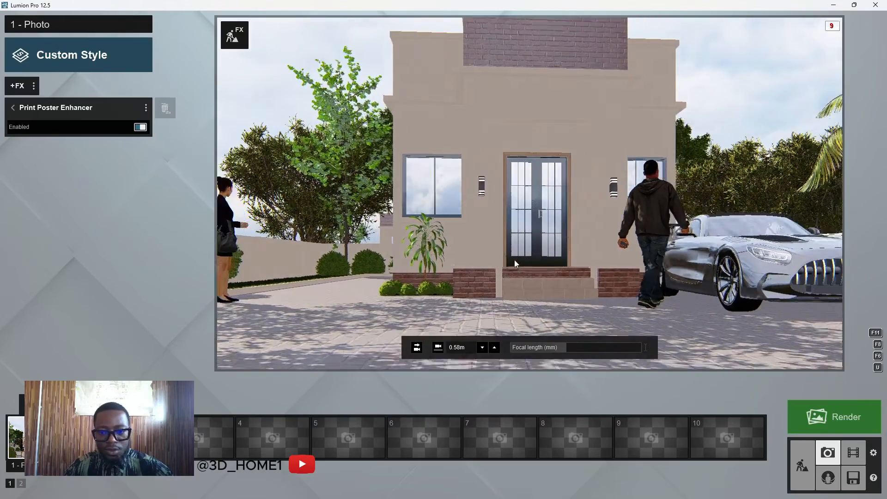
key("d")
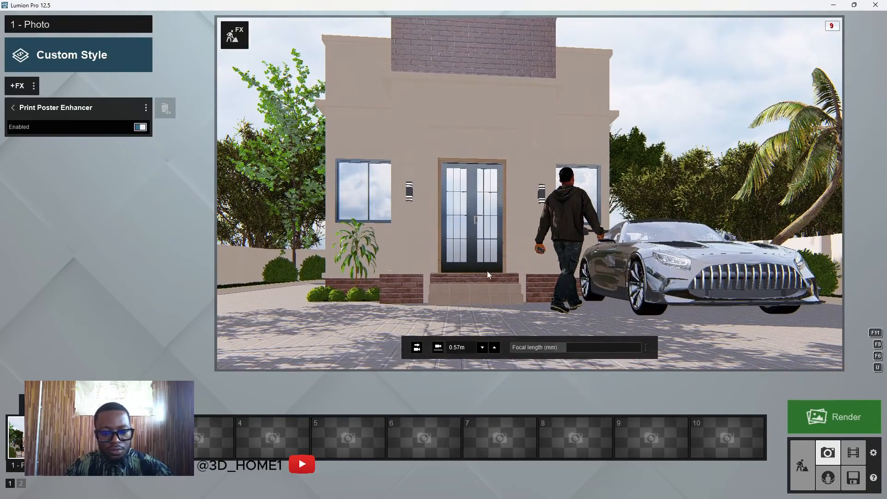
key("a")
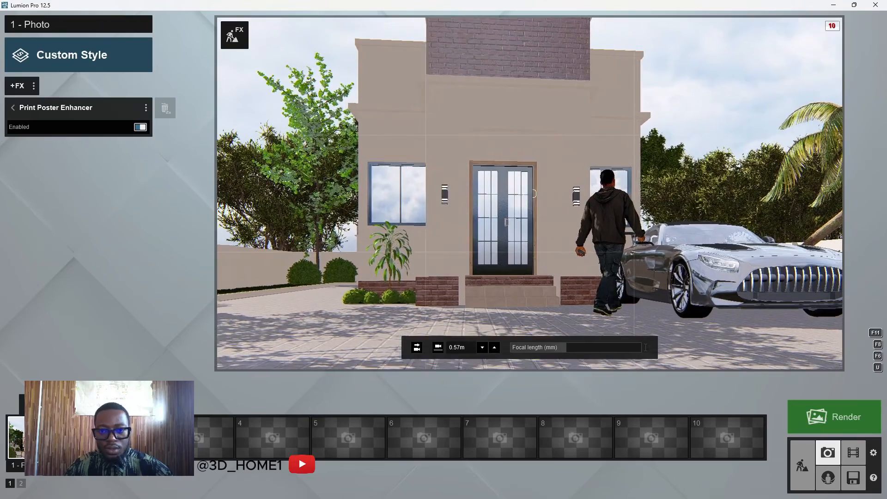
key("s")
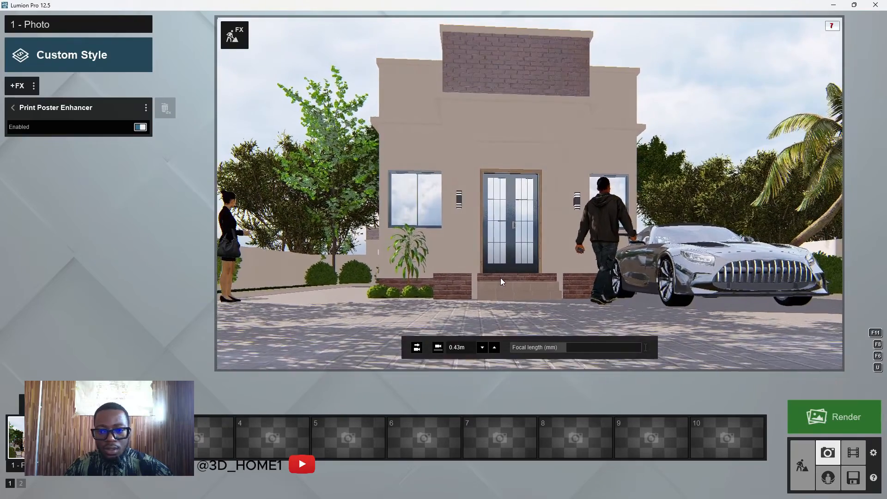
right_click_drag(500, 278, 488, 268)
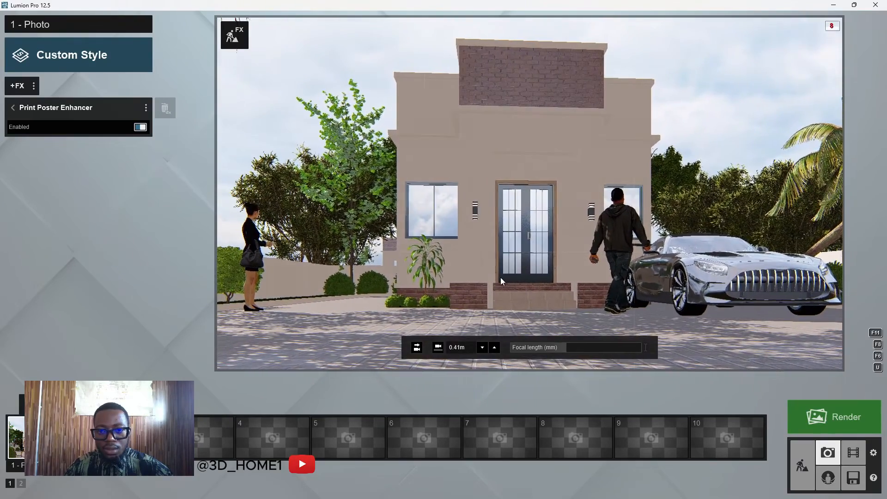
key("a")
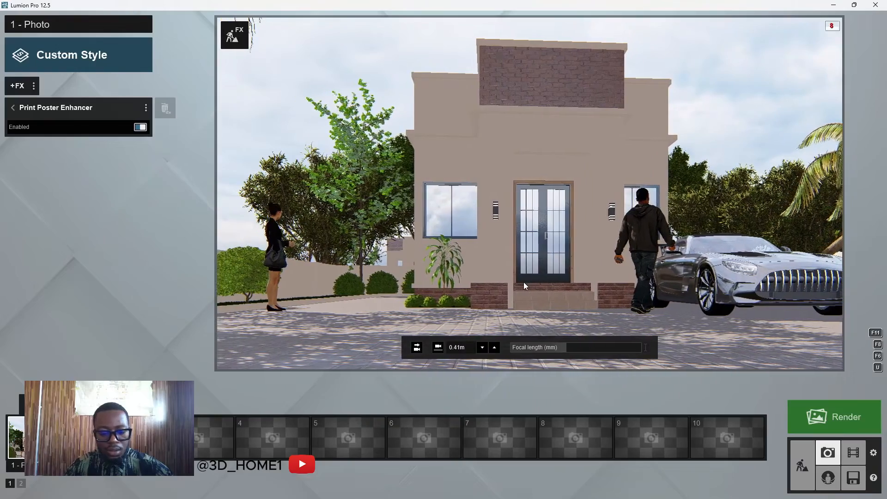
key("d")
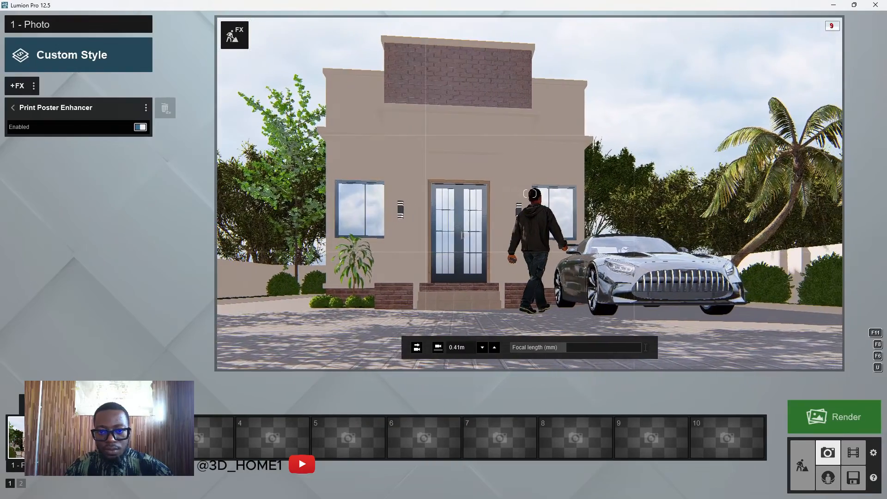
key("a")
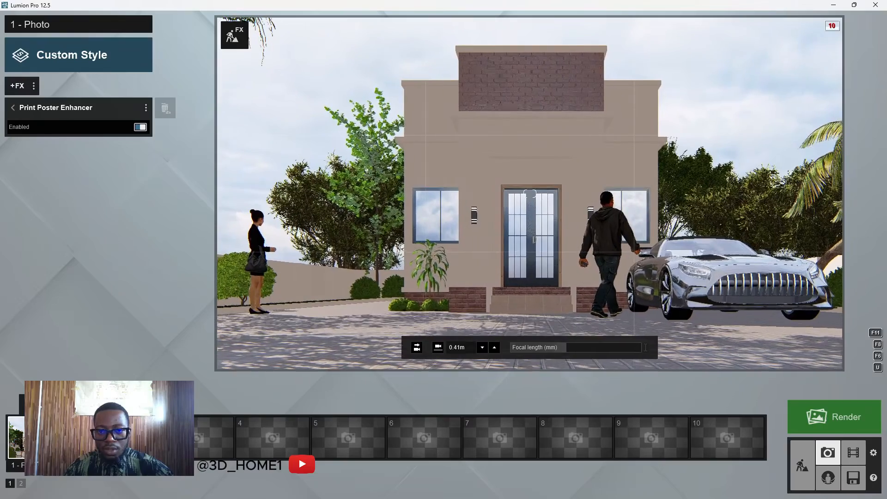
key("d")
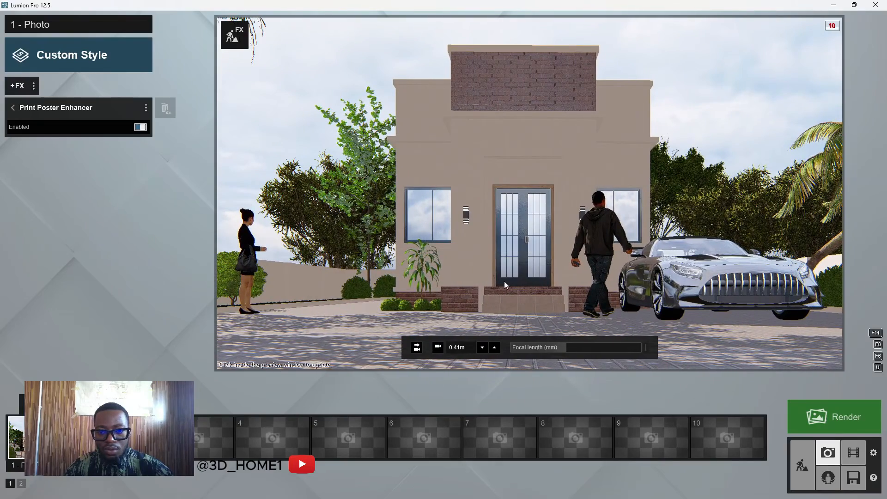
key("d")
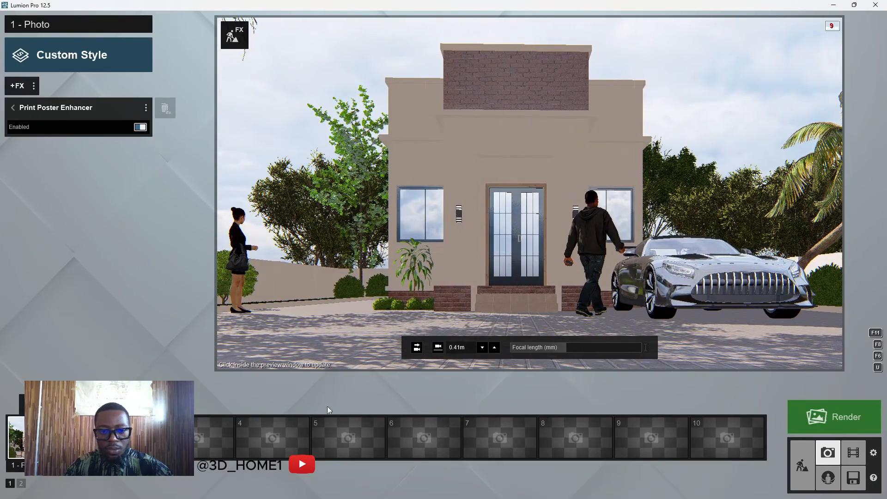
left_click(121, 438)
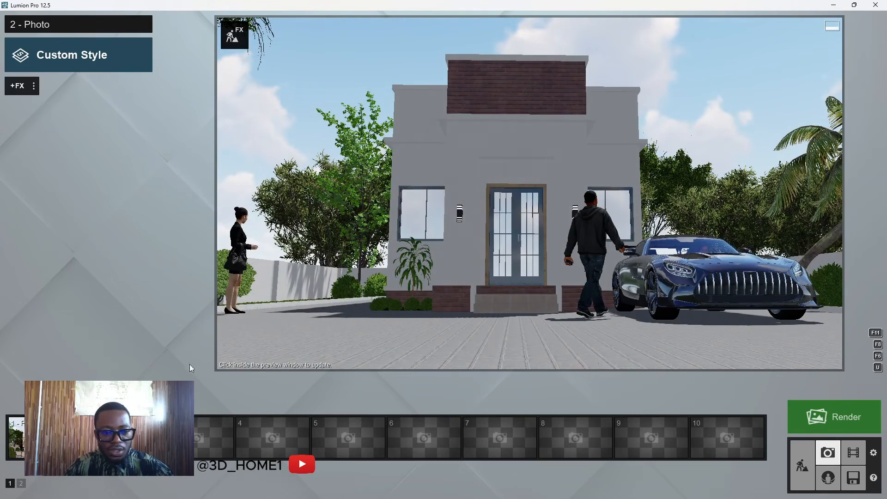
Return to Photo 1 and start rendering the current shot at Print size, 3840x2160.
left_click(45, 438)
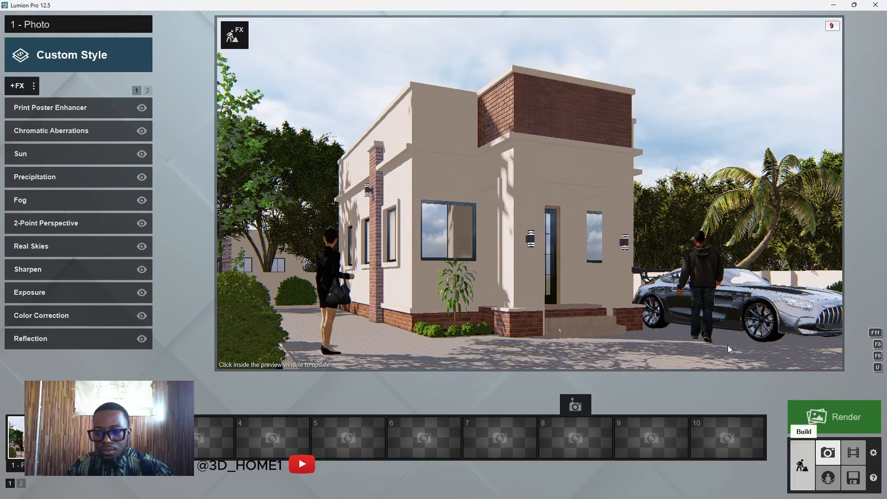
left_click(840, 417)
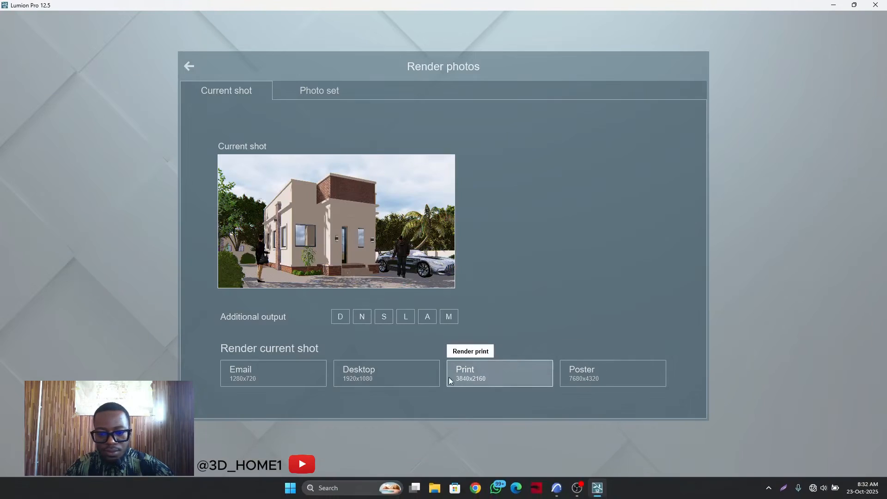
left_click(465, 378)
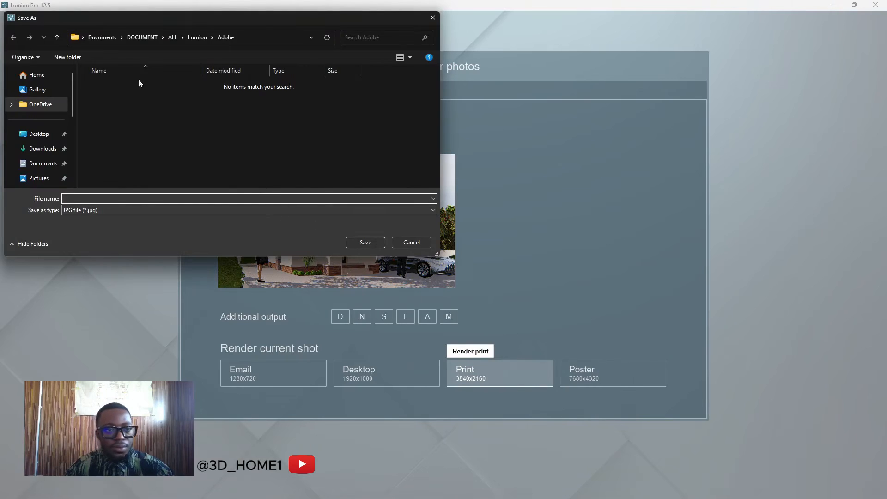
Save the render to the Desktop as a JPG named R1 and start rendering.
left_click(143, 38)
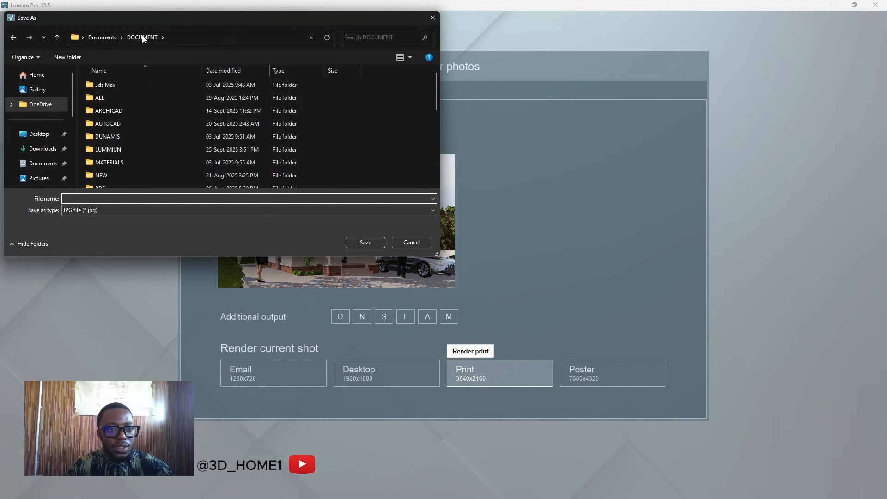
double_click(118, 95)
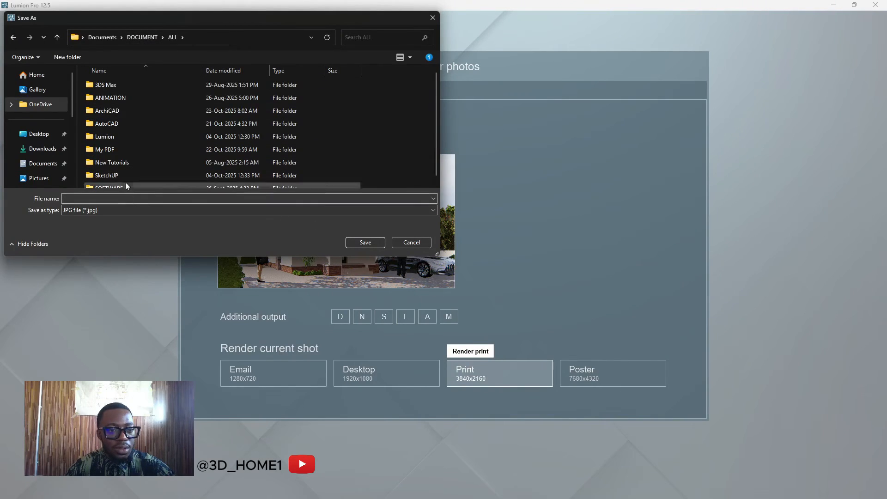
left_click(101, 39)
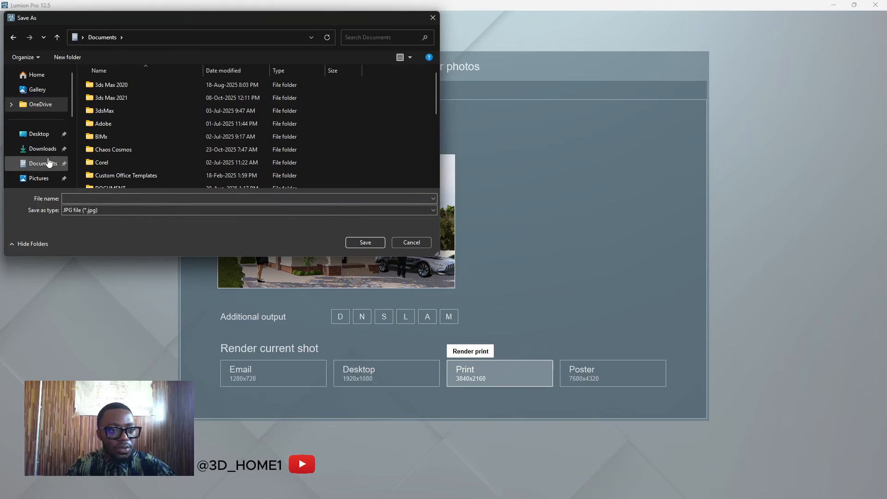
left_click(40, 135)
left_click(127, 198)
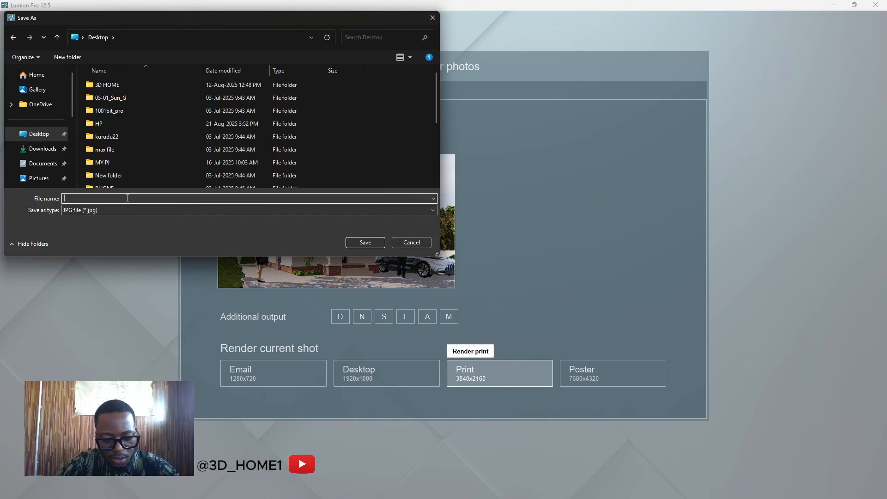
type("r1")
key("BackSpace")
key("BackSpace")
type("R1")
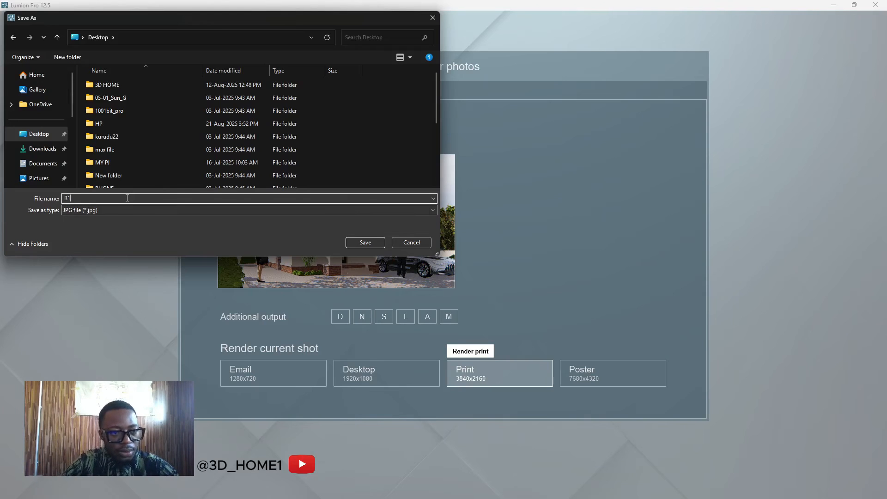
left_click(376, 242)
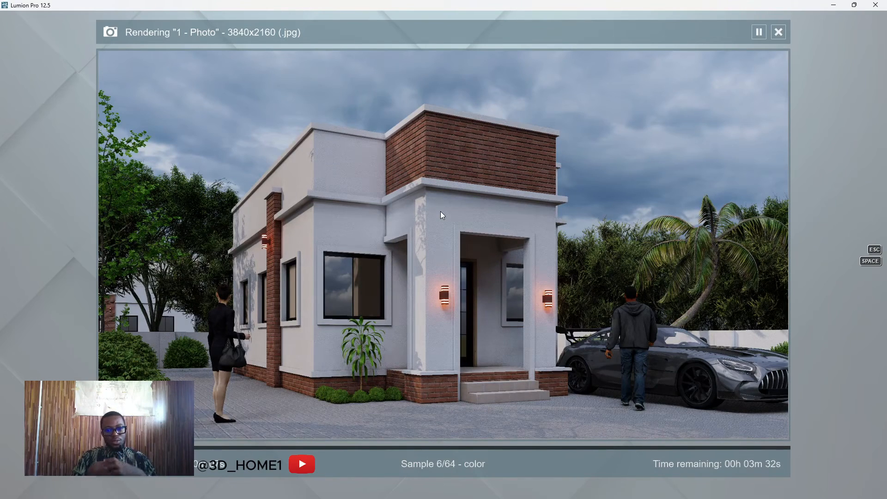
mouse_move(630, 497)
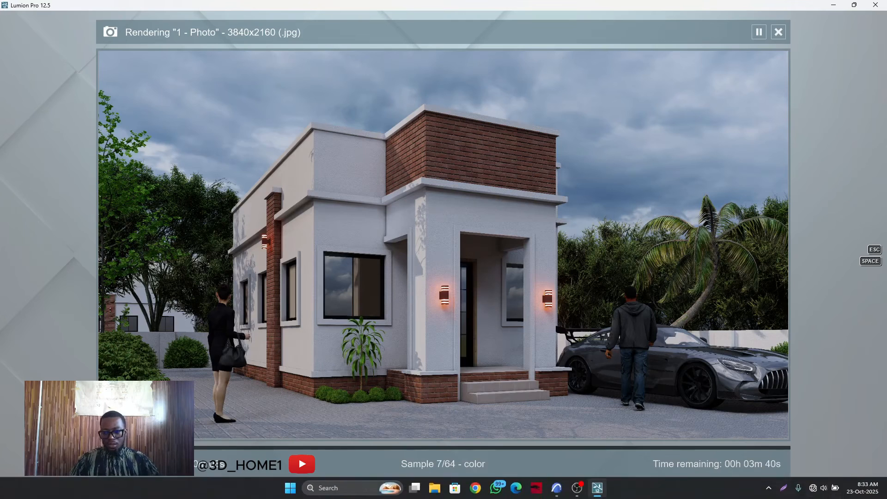
left_click(831, 493)
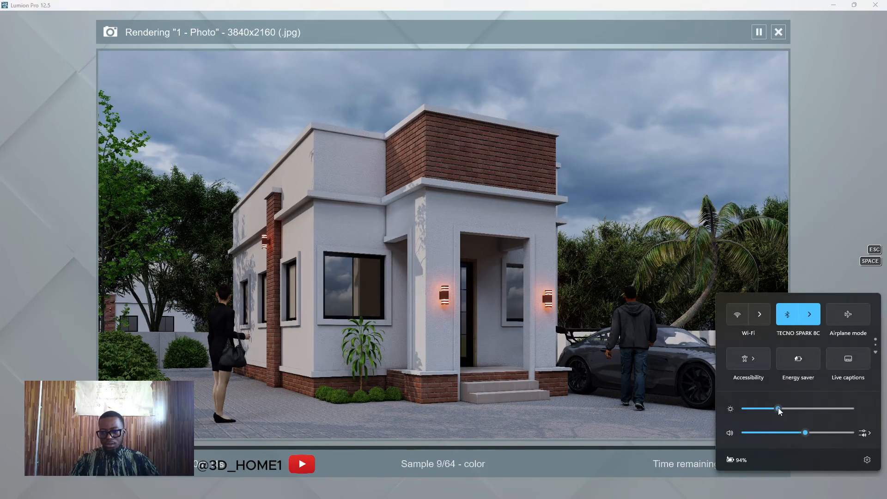
left_click(590, 318)
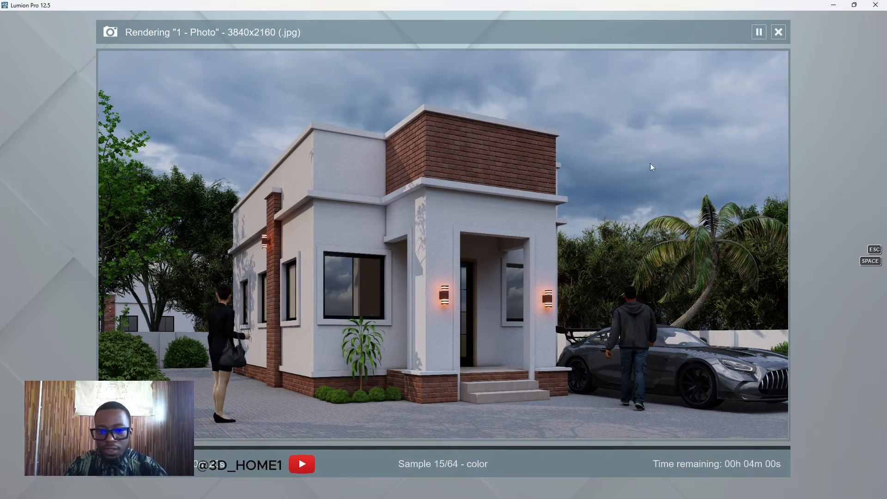
Stop the running render of Photo 1 and switch to Build mode, facing the entrance porch up close.
left_click(778, 32)
left_click(732, 425)
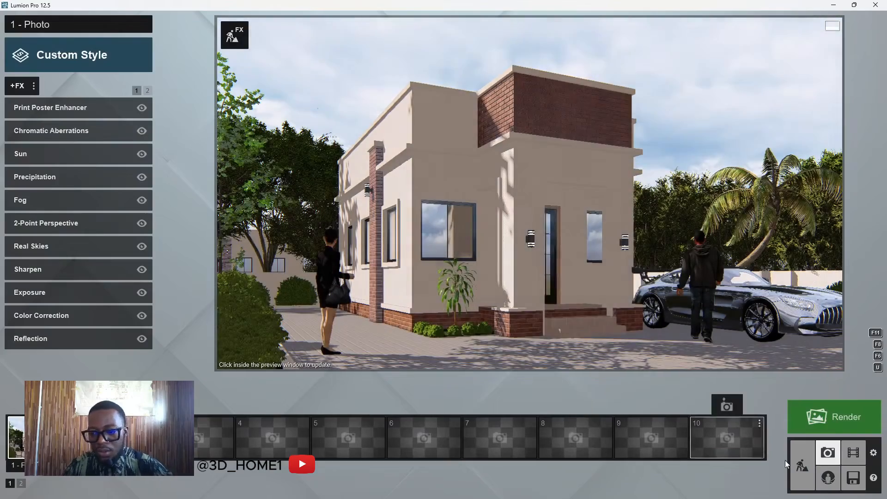
left_click(799, 465)
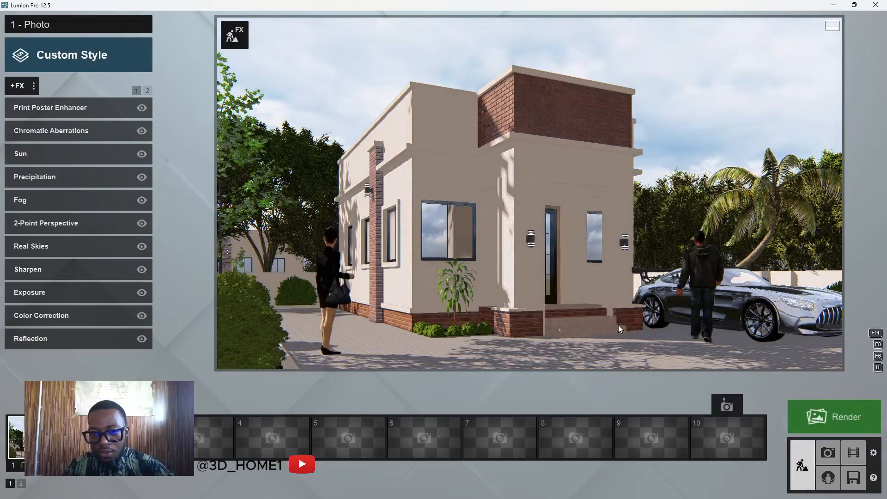
scroll(481, 275, "up", 6)
scroll(482, 275, "down", 5)
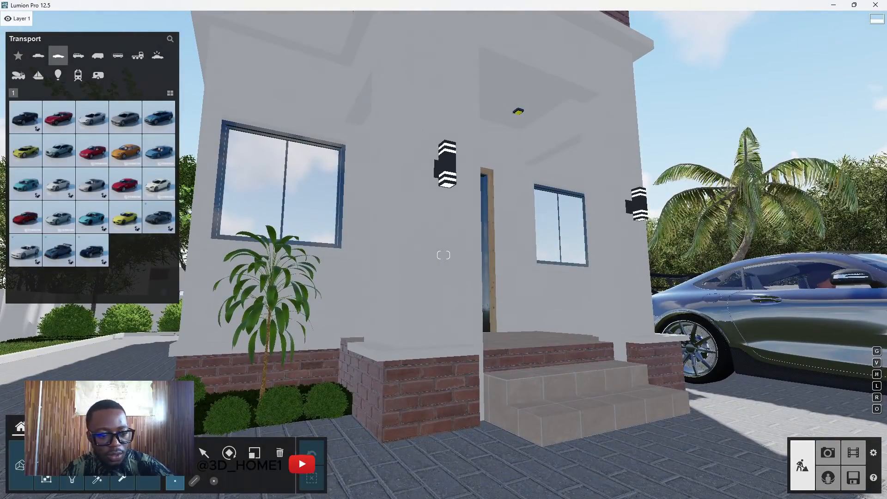
Apply the Standard material to the porch's yellow ceiling light, raise its Emissive value and save the material change.
left_click(44, 427)
left_click(522, 116)
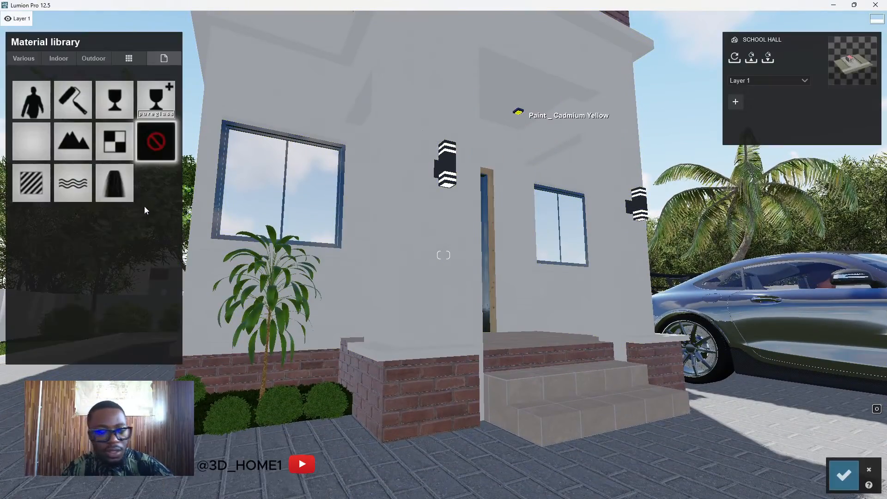
left_click(29, 158)
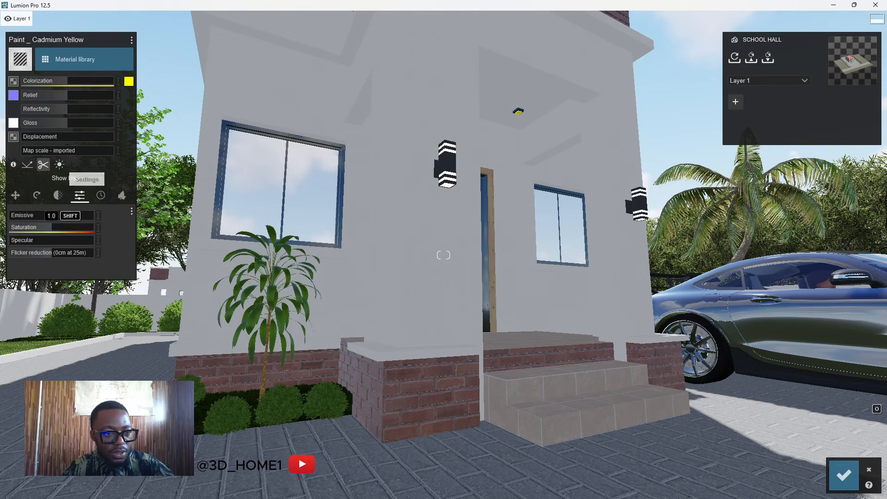
left_click_drag(36, 219, 63, 217)
left_click(843, 474)
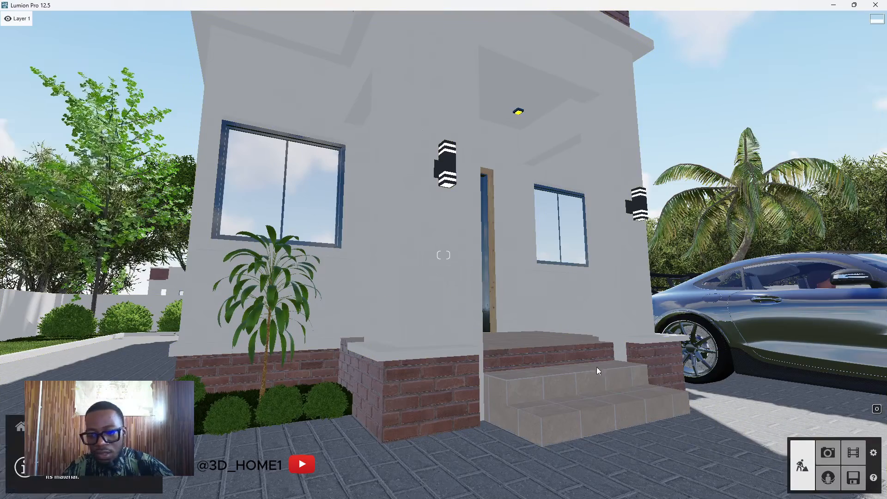
Place an Area Light on the porch ceiling above the entrance door, near the middle of the three yellow ceiling lights.
key("d")
right_click_drag(420, 289, 380, 263)
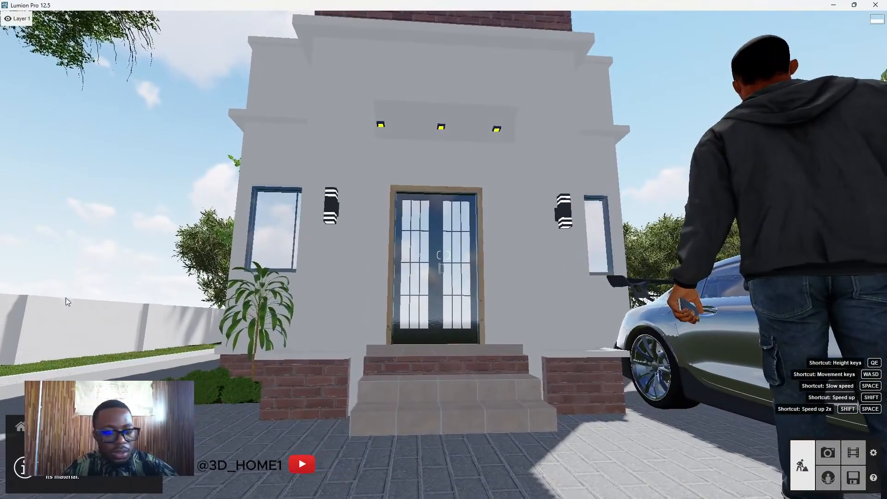
left_click(19, 427)
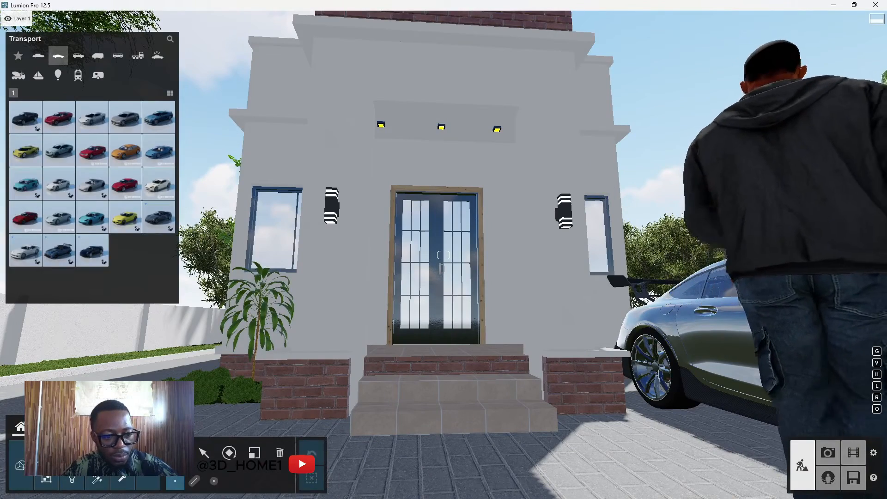
left_click(71, 480)
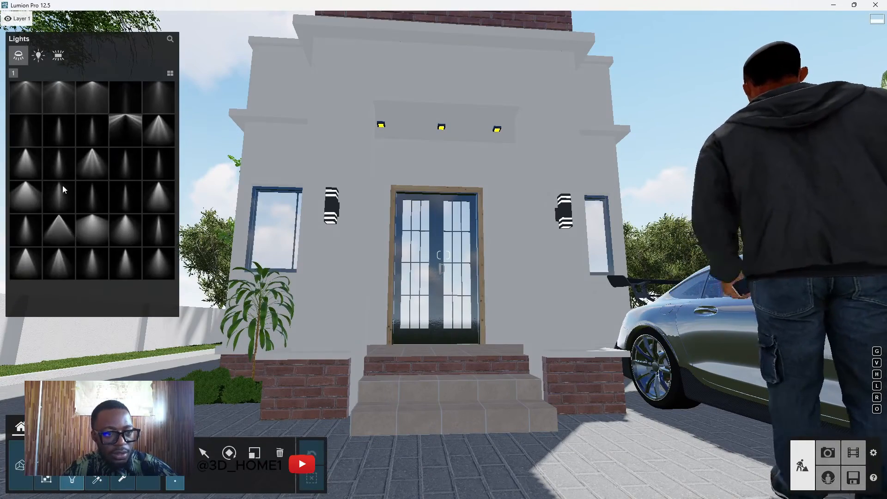
left_click(58, 55)
left_click(29, 99)
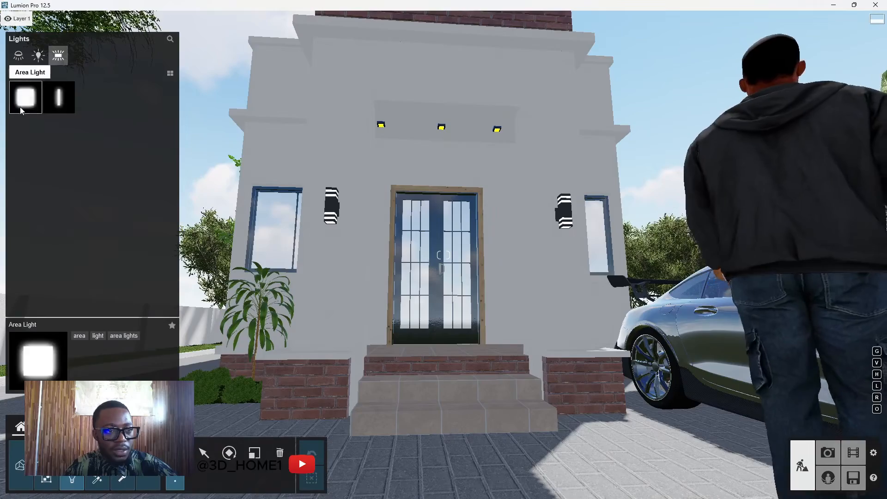
left_click(29, 100)
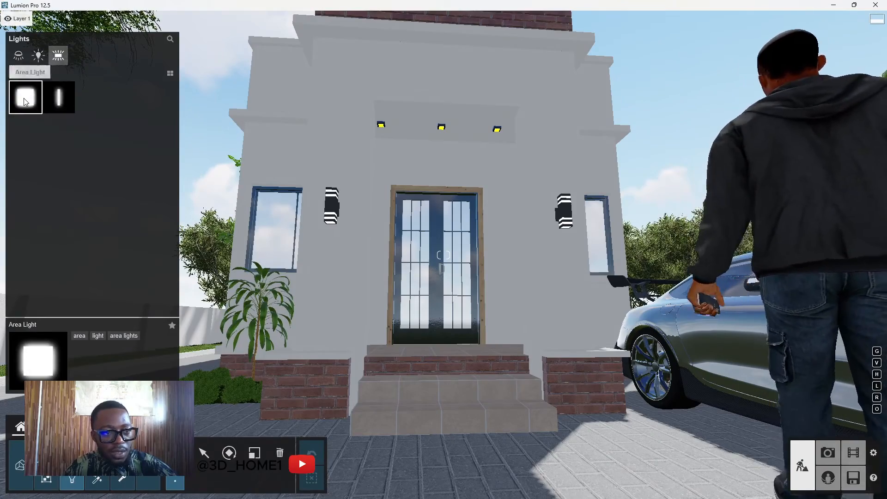
key("w")
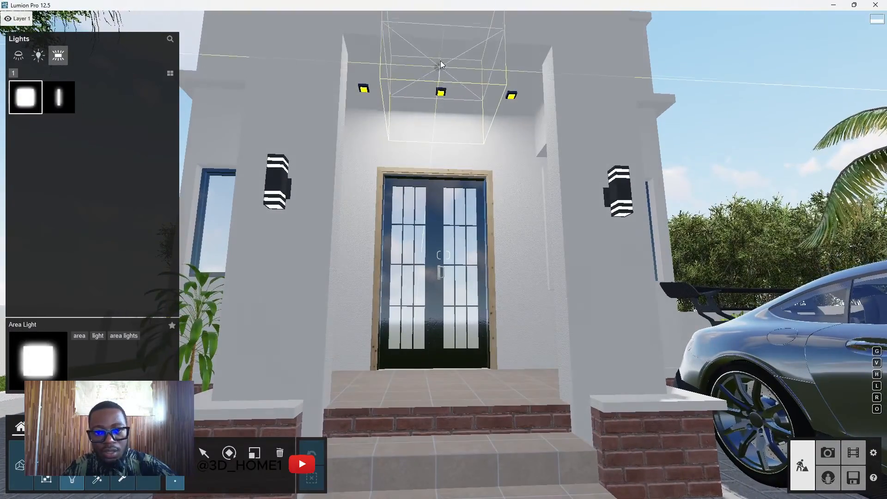
left_click(444, 66)
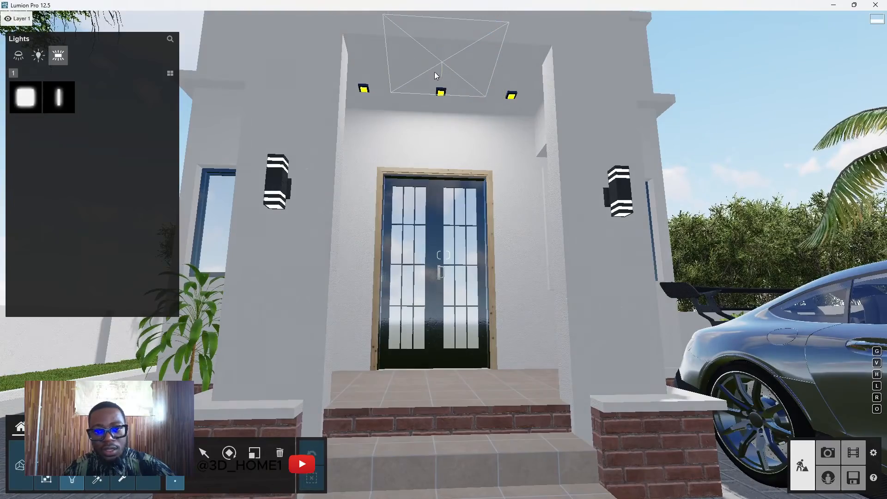
Select the porch's area light and set its color to the pale warm color temperature preset.
left_click(204, 452)
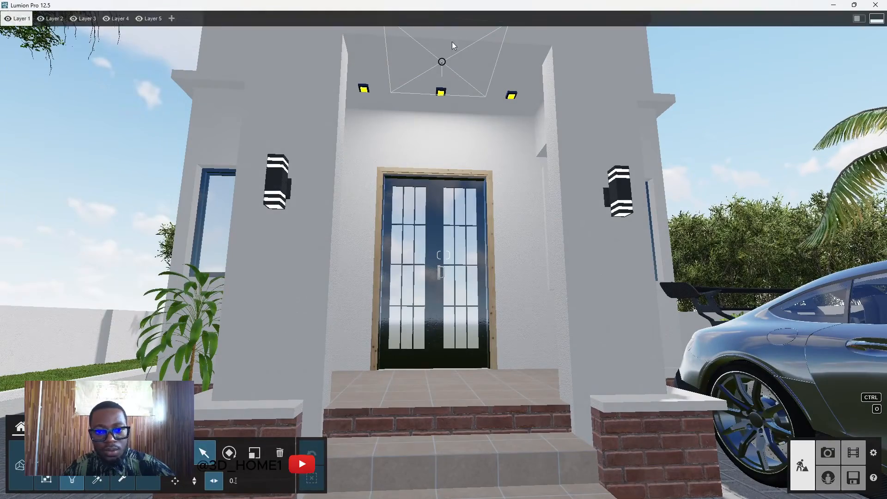
left_click(442, 62)
left_click(765, 104)
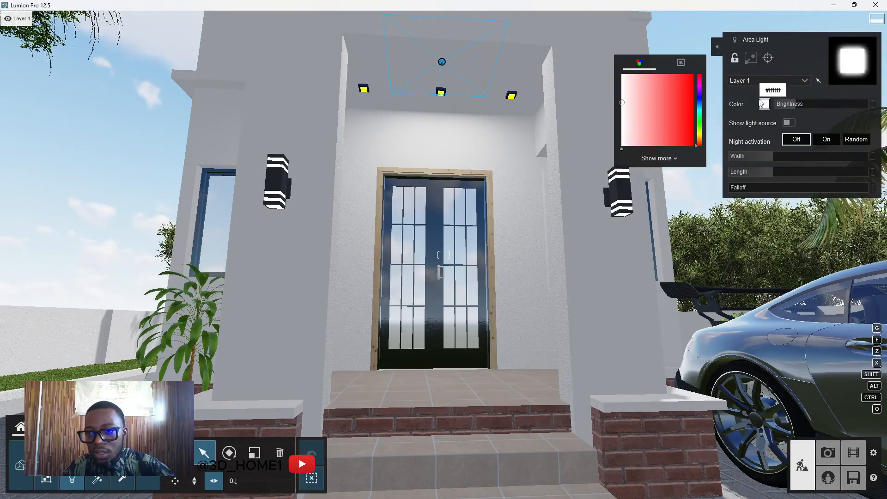
left_click(681, 63)
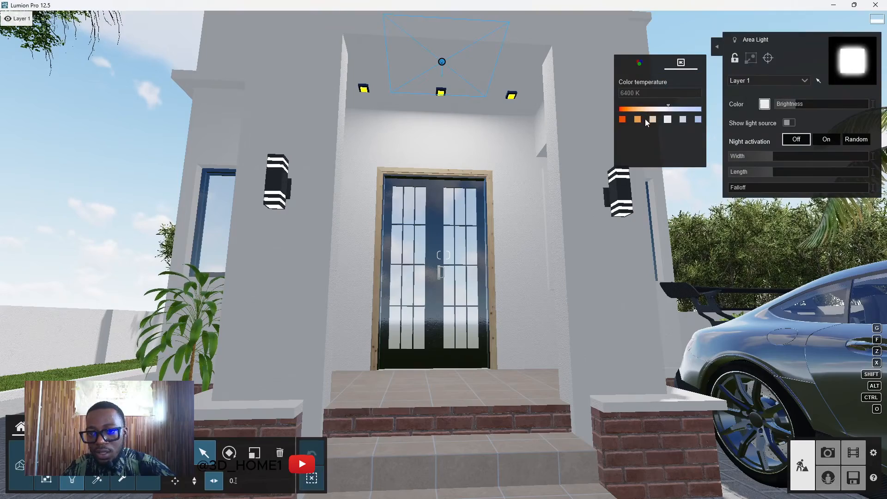
left_click(652, 119)
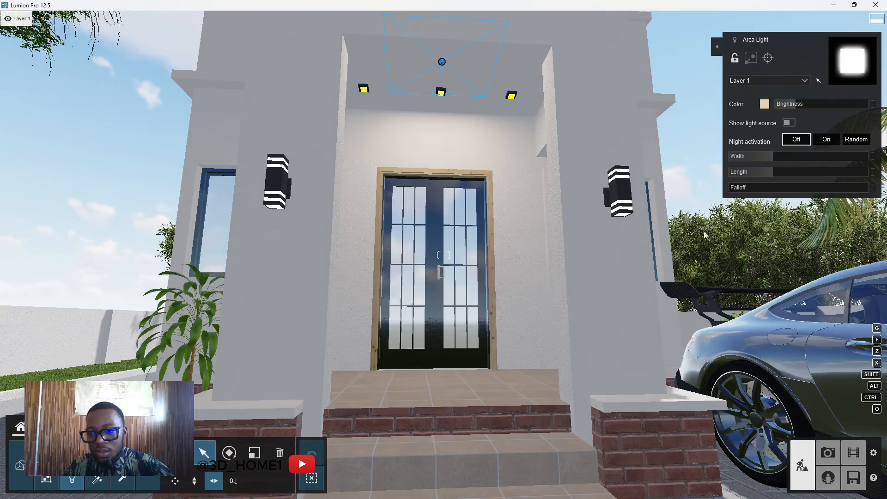
Preview the porch lighting in Photo mode, then render Photo 1 at Print size, 3840x2160, to the Desktop as a JPG named R1.
scroll(500, 243, "down", 5)
scroll(475, 206, "up", 2)
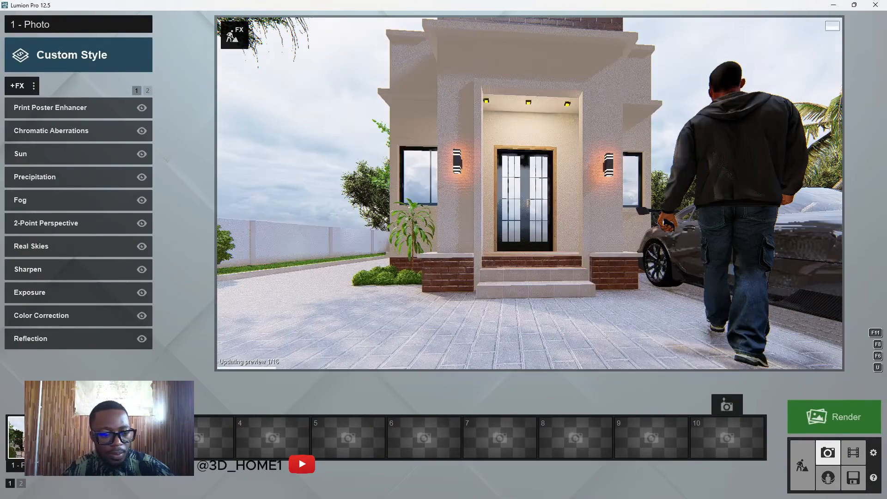
key("s")
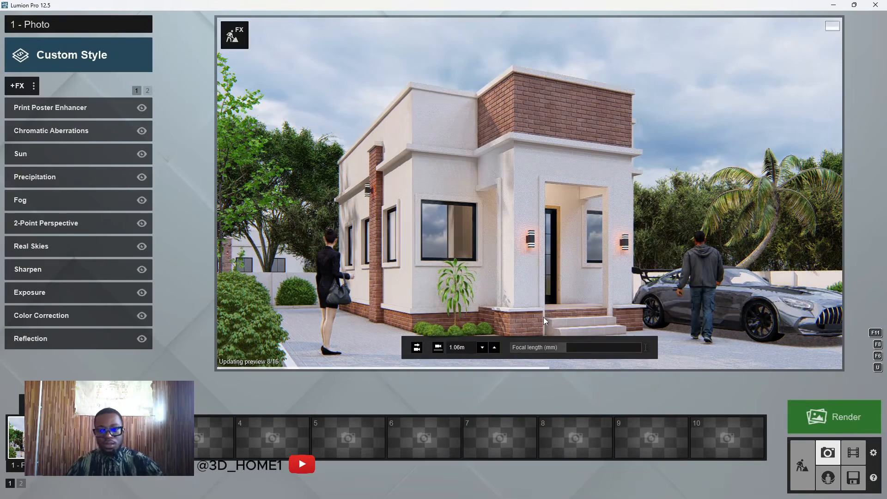
left_click(844, 426)
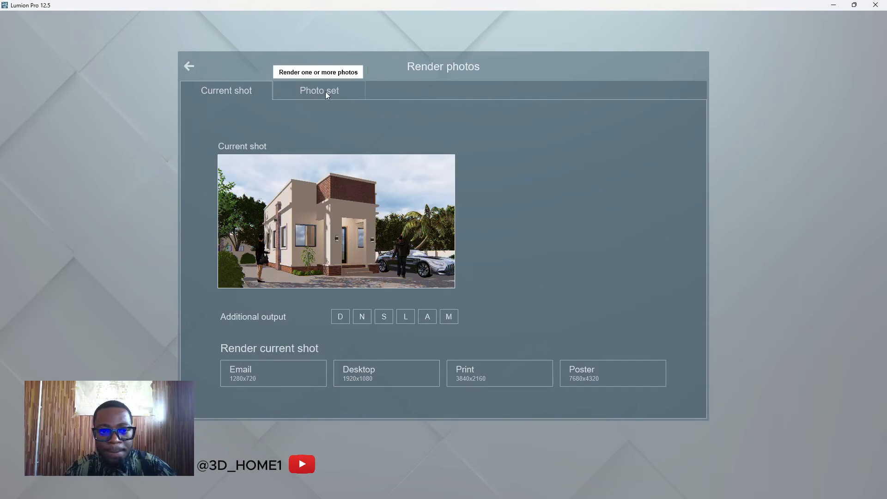
left_click(474, 375)
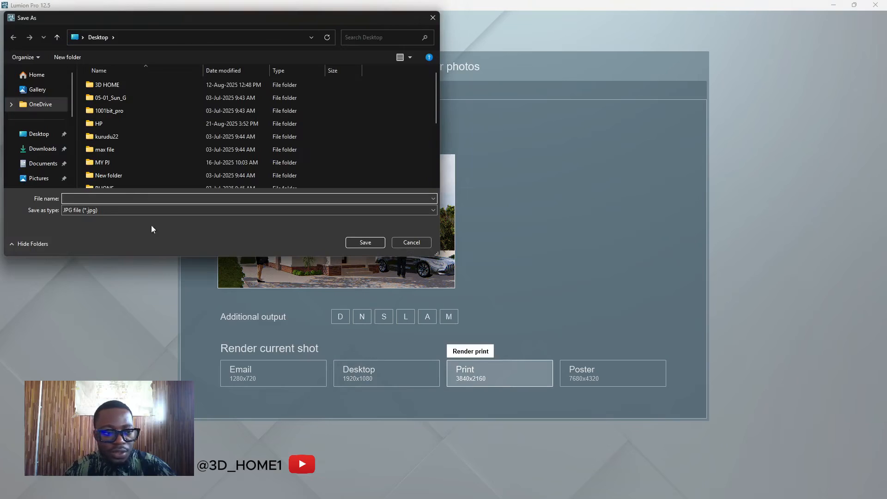
left_click(39, 134)
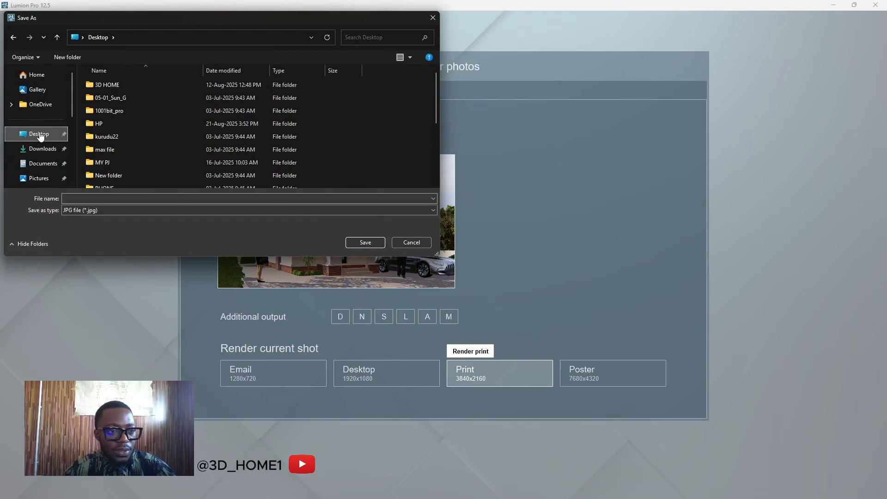
left_click(103, 198)
type("R1")
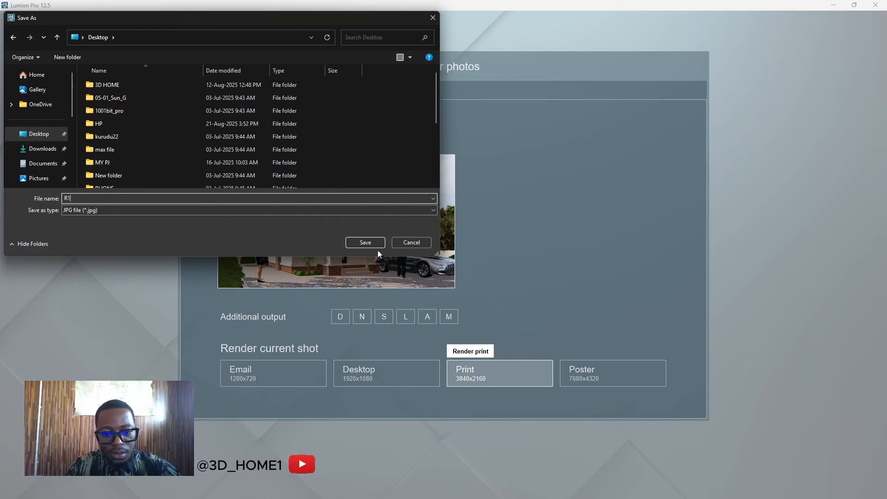
left_click(376, 242)
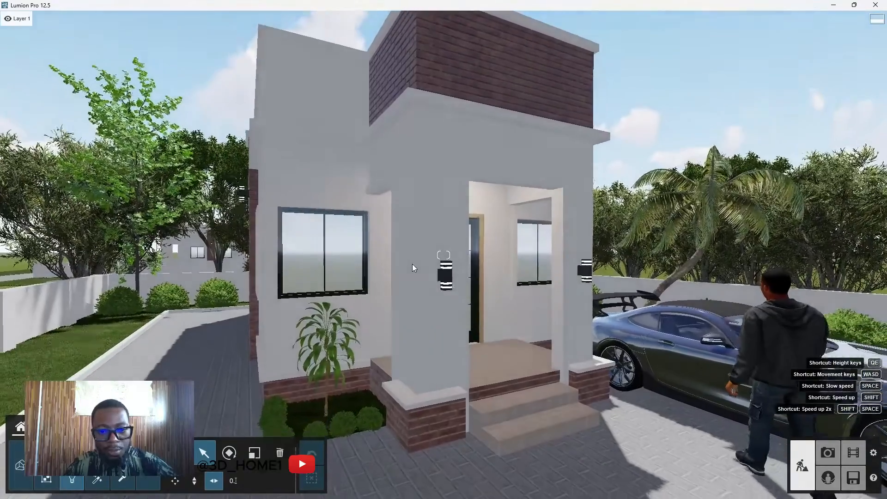
Recolor the house walls' Titanium White paint to RAL 1013 from the Yellow palette, save the material and preview Photo 1.
right_click_drag(412, 264, 446, 300)
key("s")
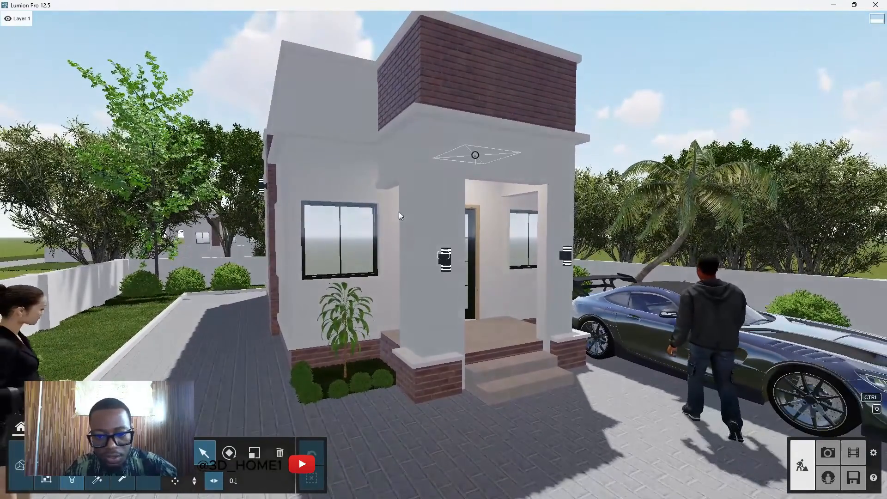
left_click(311, 167)
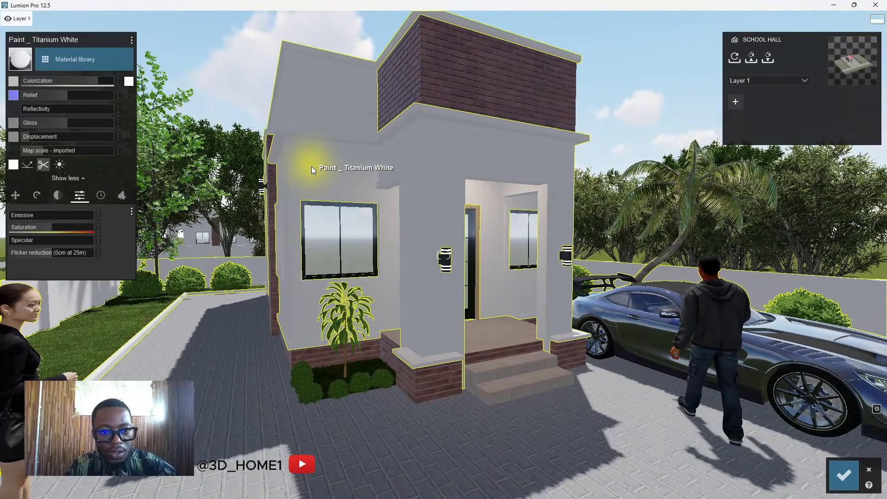
left_click(129, 81)
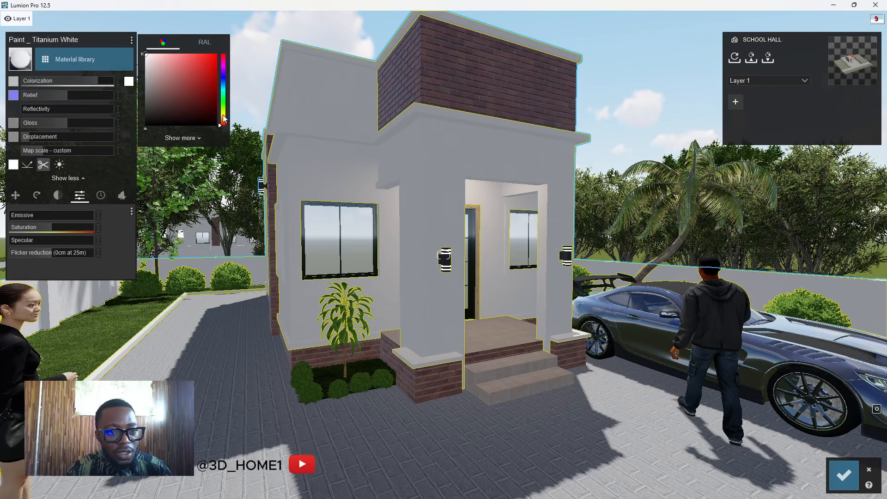
left_click_drag(224, 119, 223, 115)
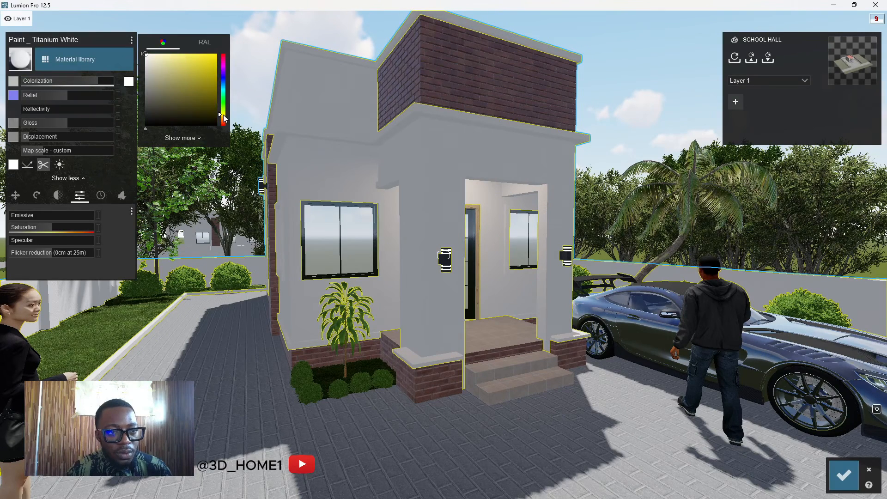
mouse_move(146, 55)
left_mouse_down()
mouse_move(145, 73)
mouse_move(156, 61)
left_mouse_up()
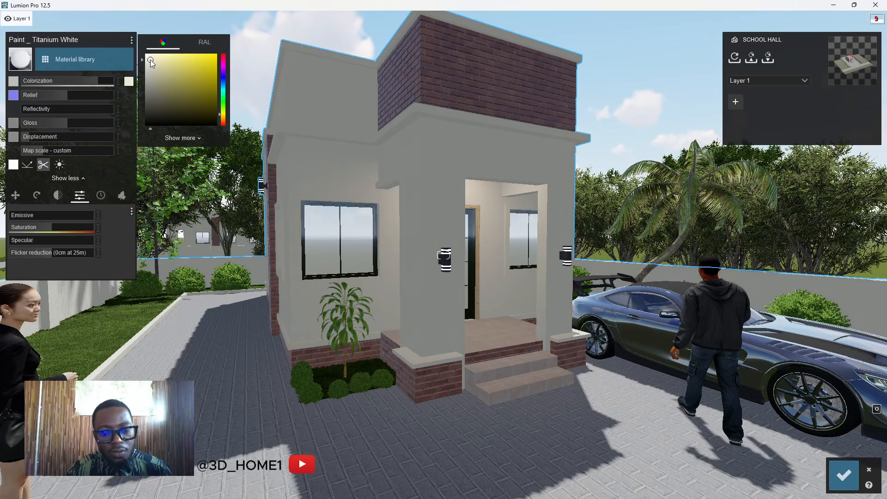
left_click(204, 42)
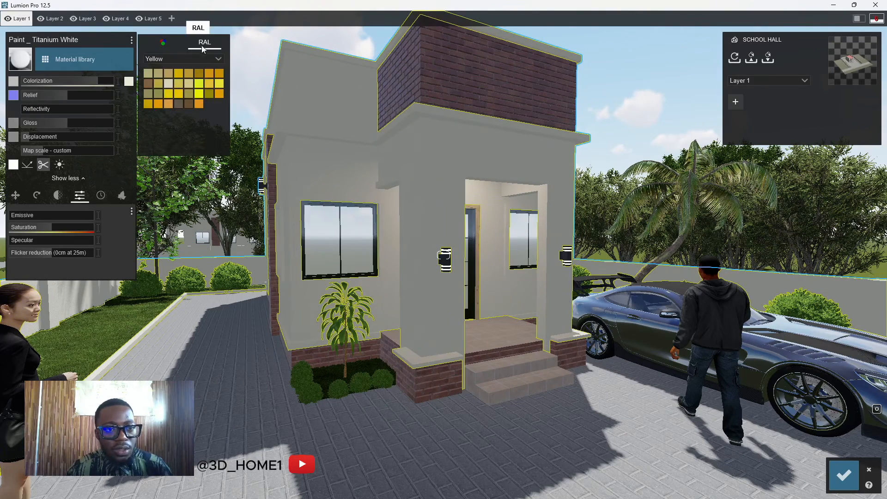
left_click(169, 83)
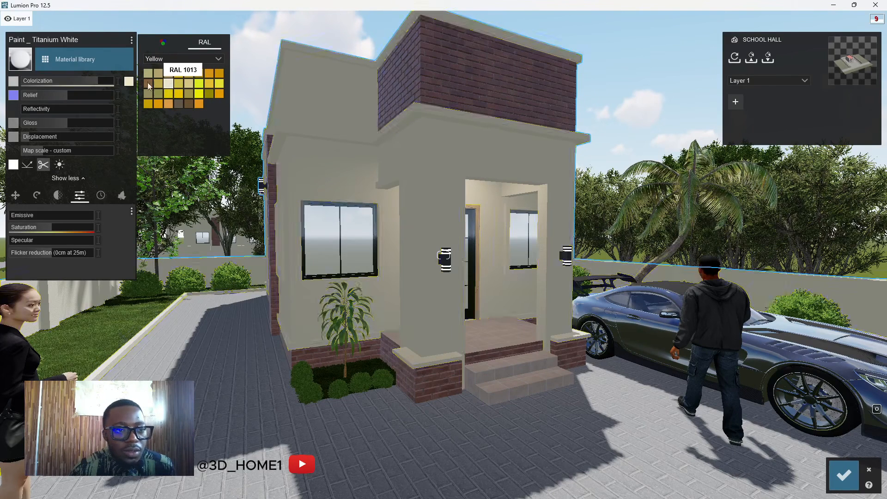
left_click(844, 475)
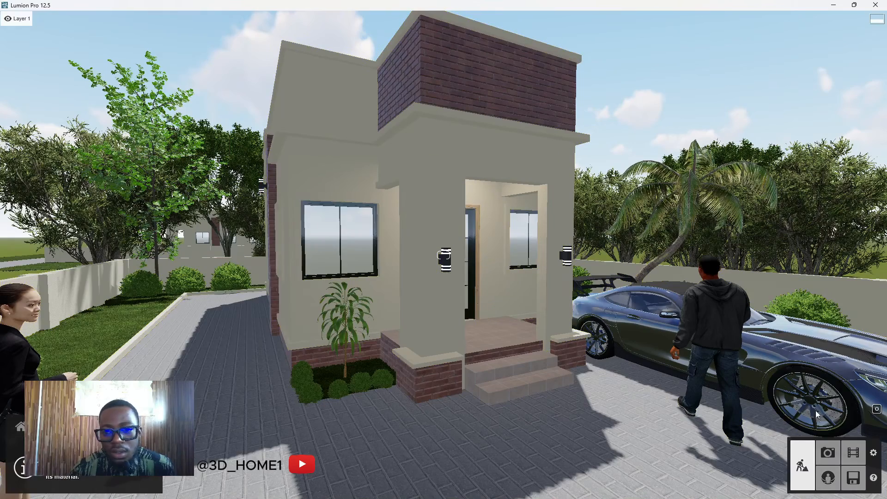
left_click(827, 453)
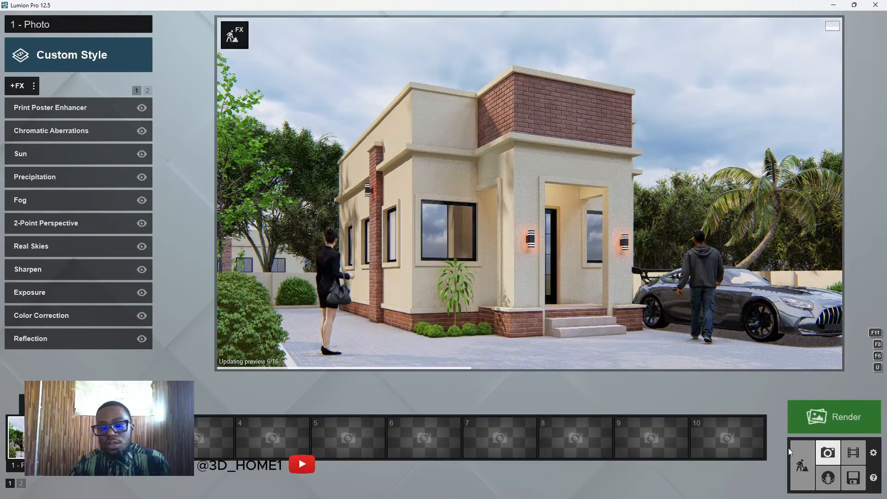
Return to Build mode, lower the wall paint's Colorization to 0.1 and save the material change.
left_click(799, 458)
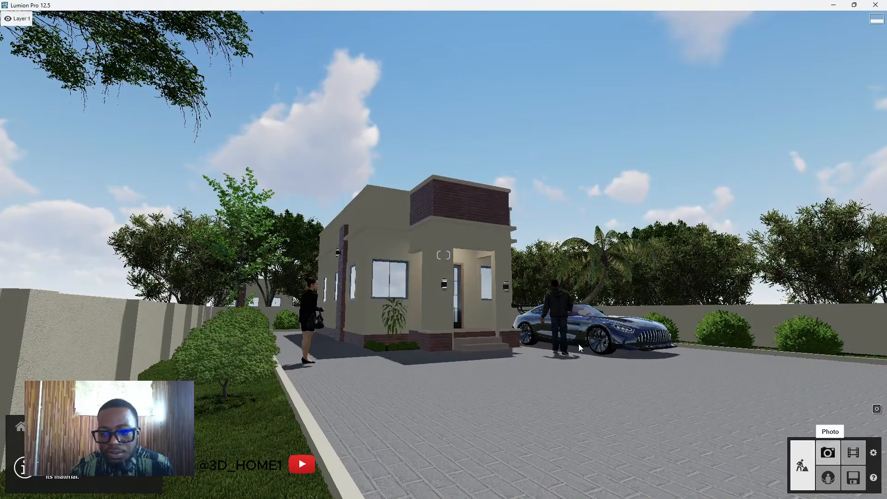
left_click(374, 246)
left_click_drag(106, 80, 68, 83)
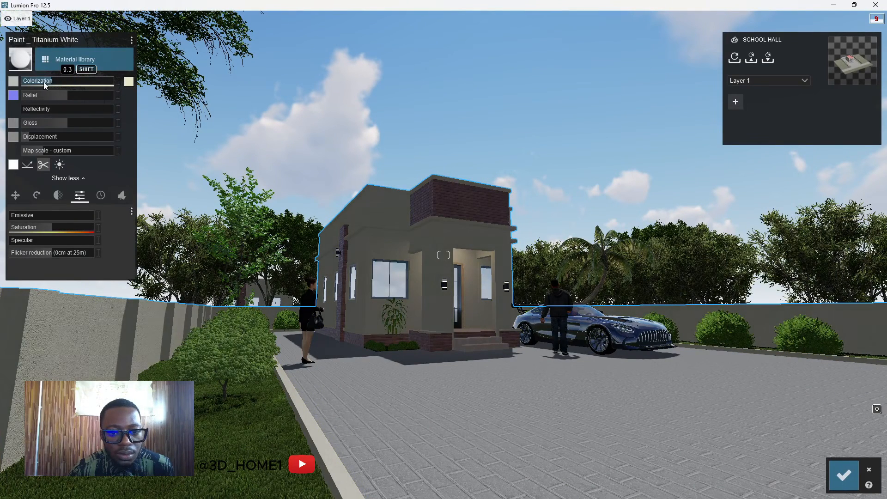
key("w")
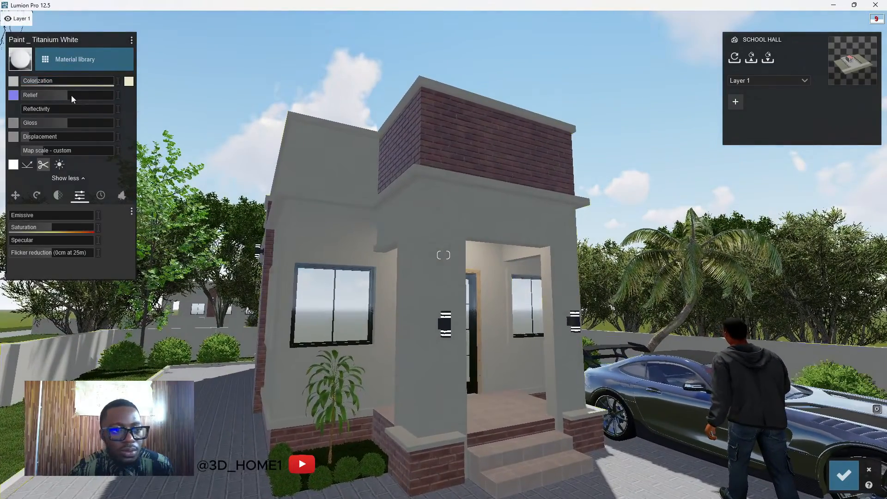
left_click_drag(35, 79, 34, 81)
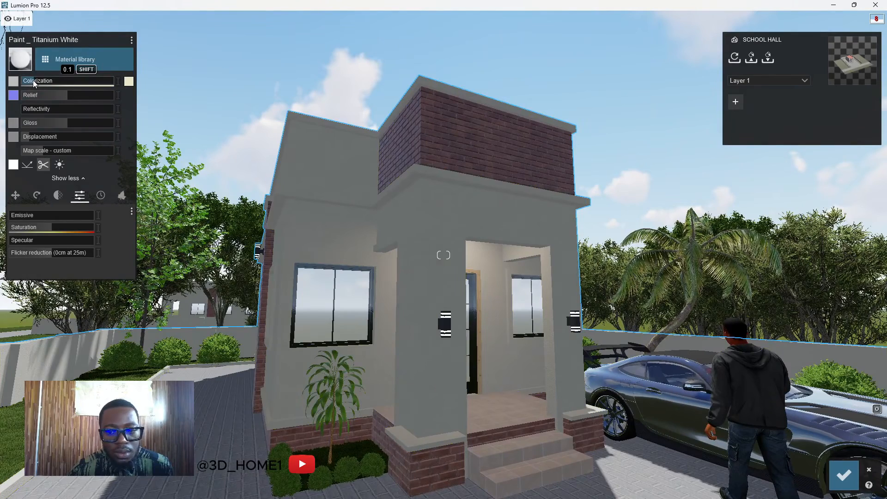
left_click(844, 475)
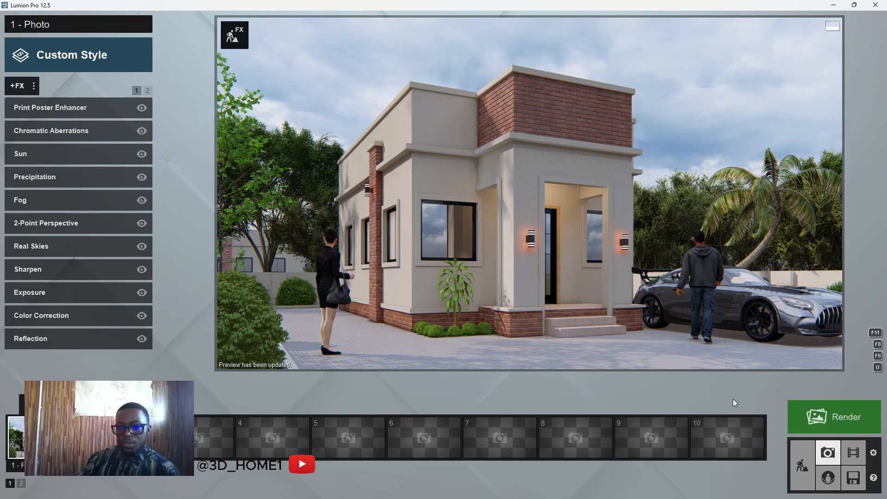
Render the current Photo 1 shot at Print size, 3840x2160, and save it to the Desktop as a JPG named R1.
left_click(830, 413)
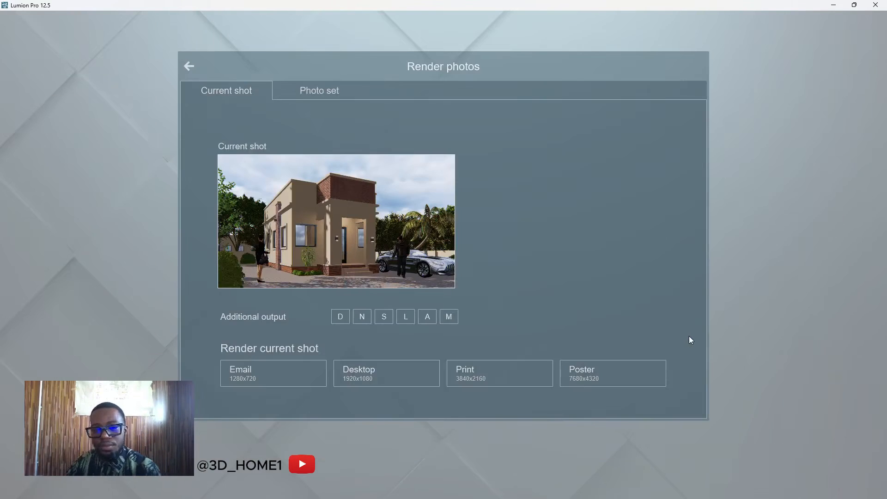
left_click(485, 373)
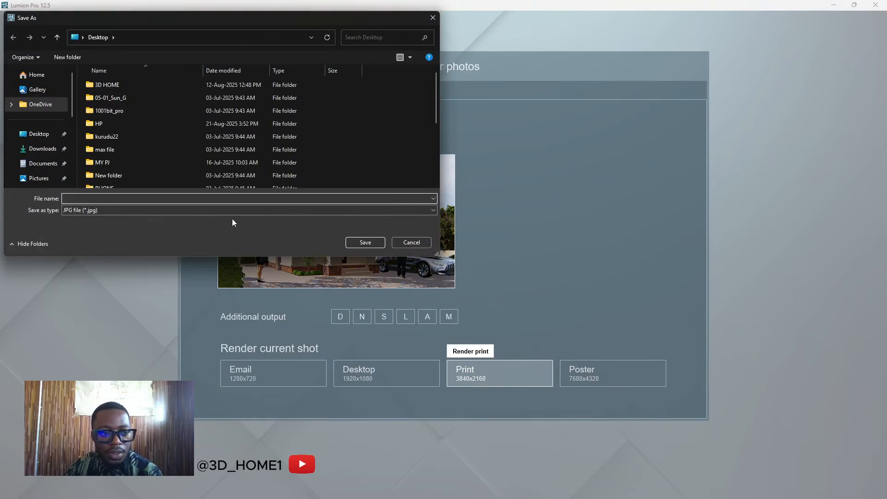
type("R1")
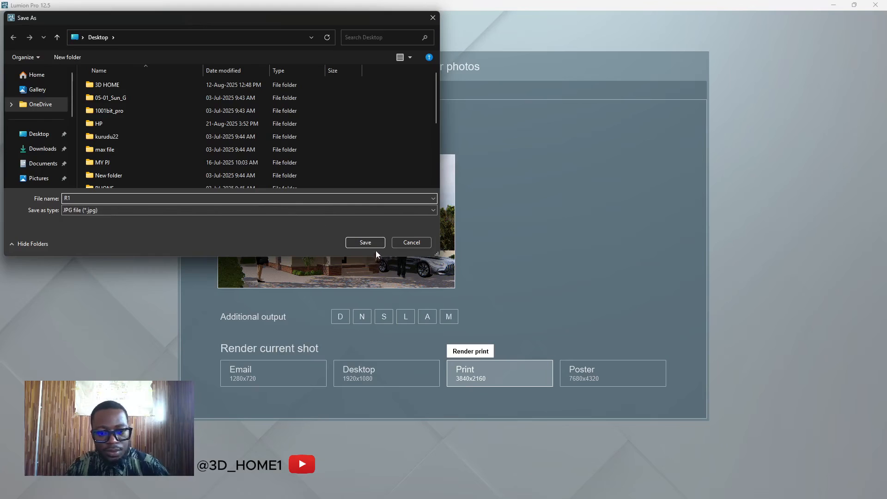
left_click(376, 246)
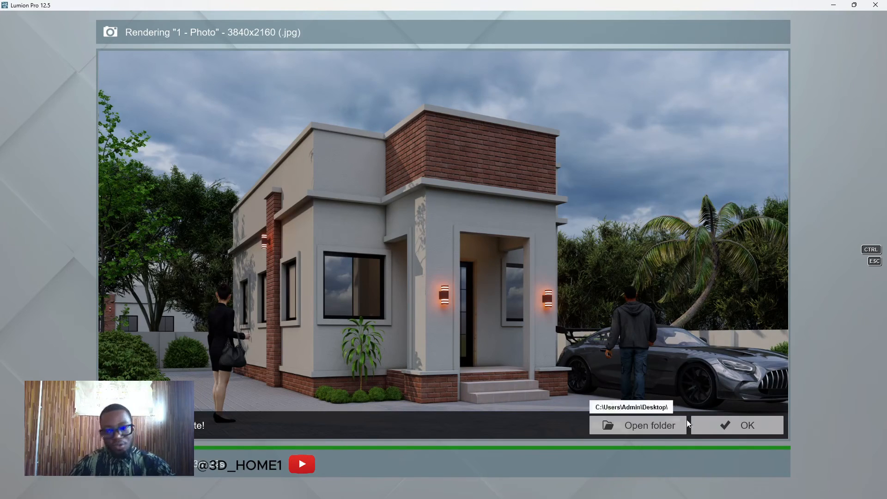
left_click(723, 425)
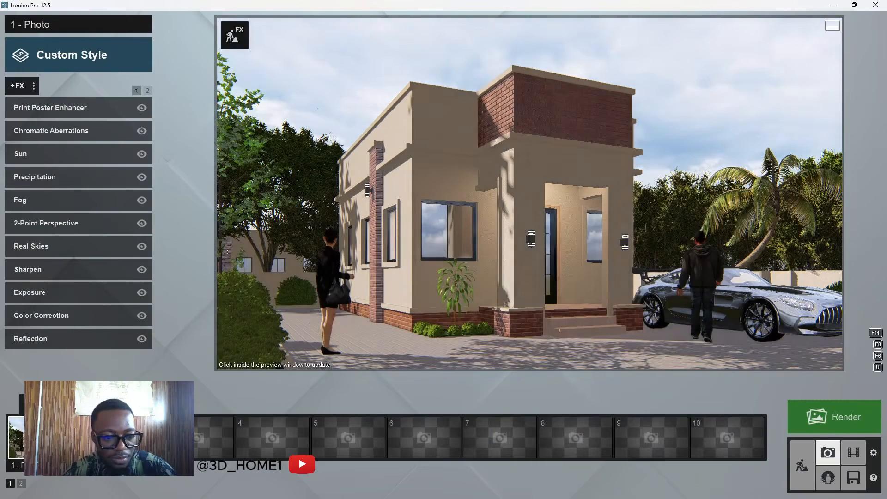
From Photo 2's view, delete the SportsCar HD 015 from the driveway in Build mode and recall Photo 2.
left_click(121, 438)
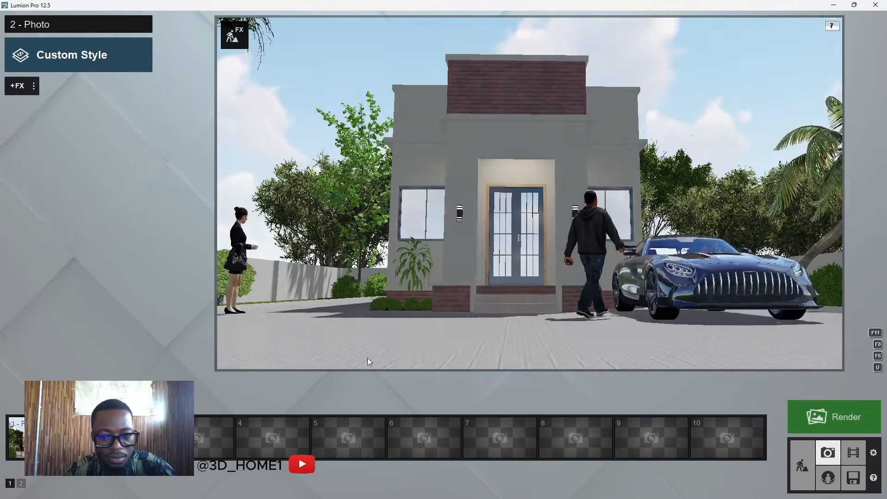
left_click(802, 464)
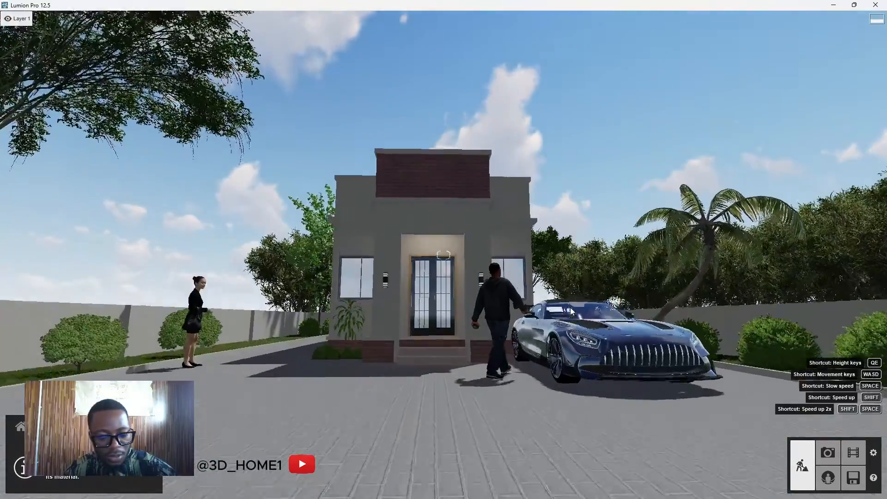
key("q")
right_click_drag(572, 297, 589, 346)
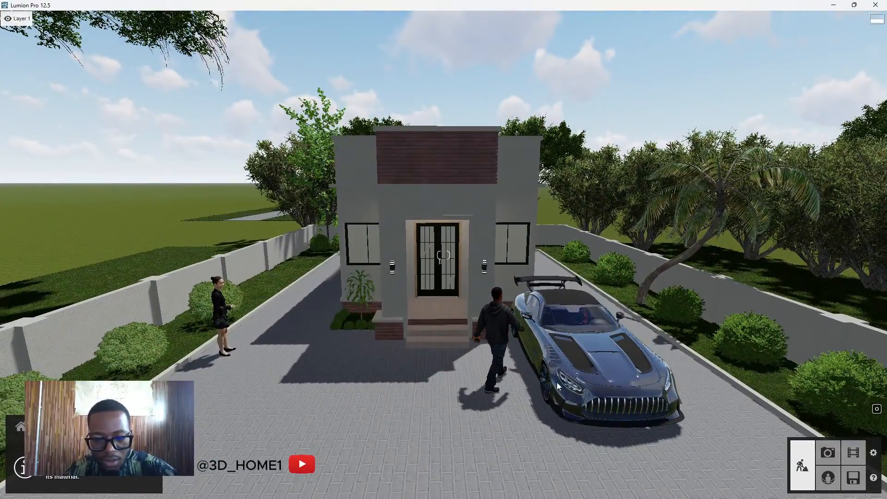
scroll(545, 345, "down", 5)
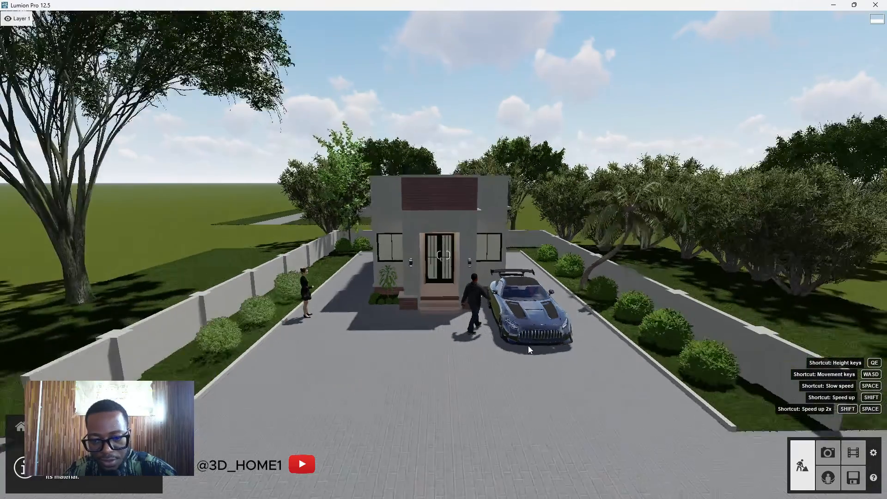
left_click(23, 427)
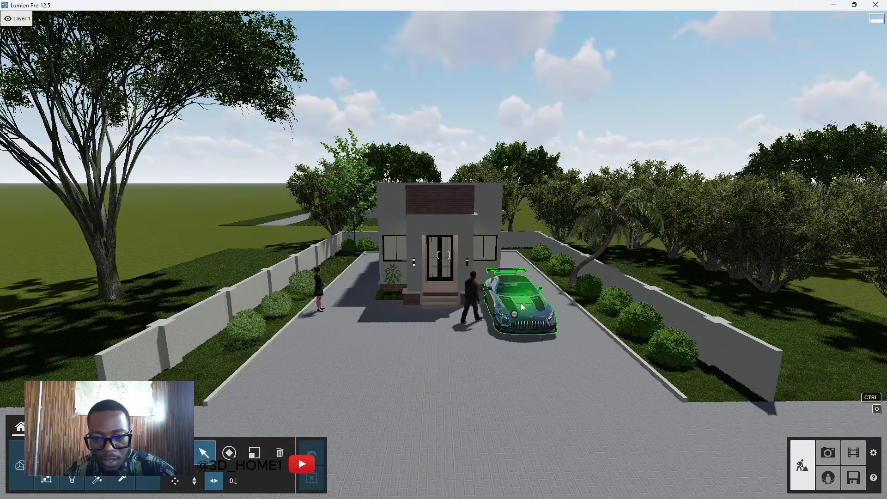
left_click_drag(517, 311, 615, 397)
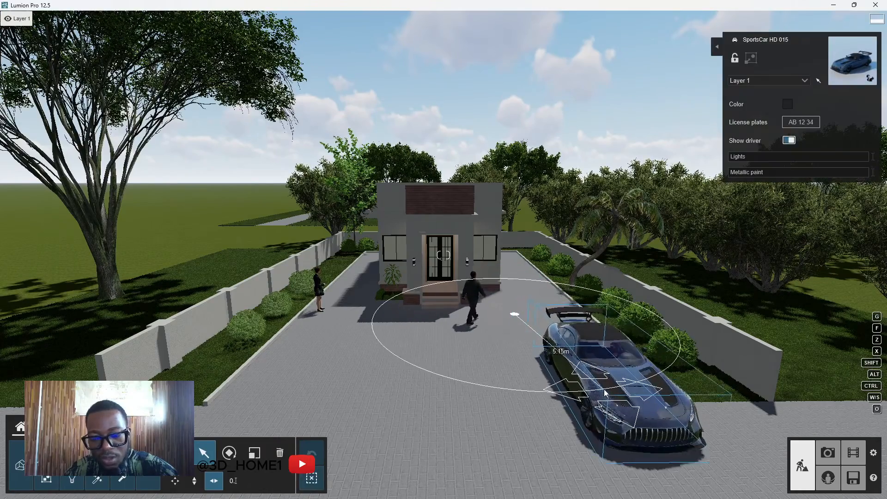
left_click(280, 453)
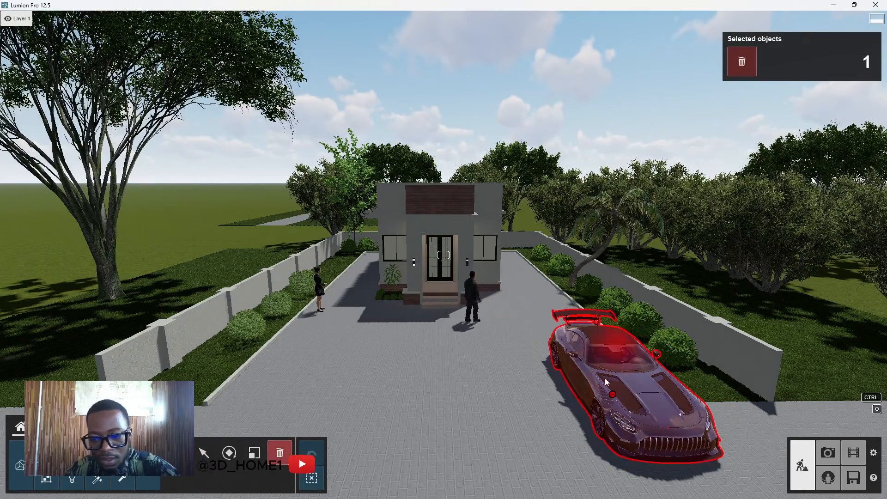
left_click(609, 365)
left_click(204, 453)
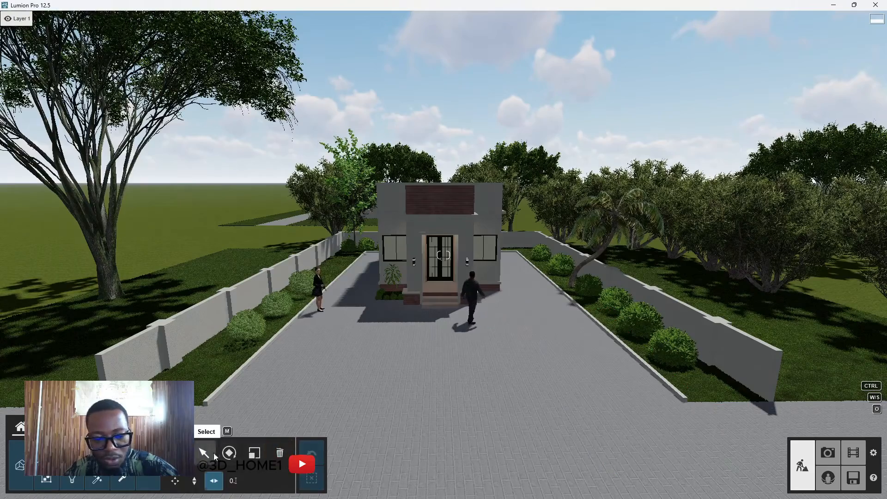
left_click(830, 459)
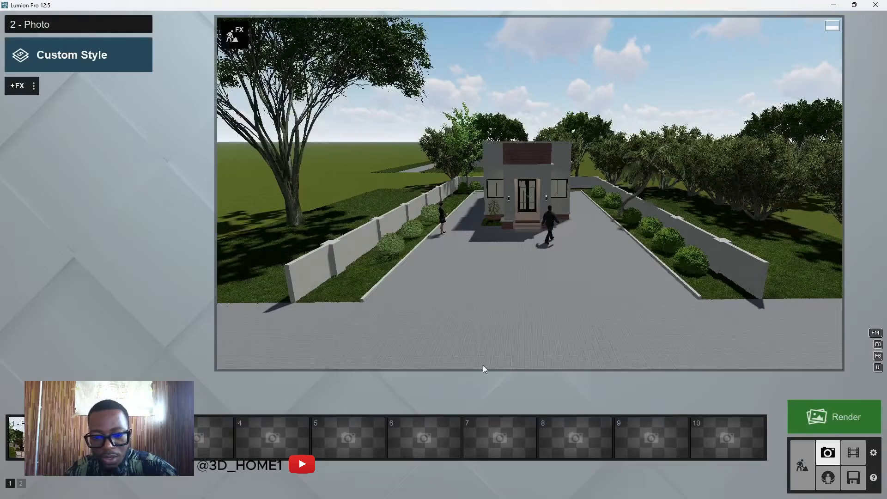
key("shift+2")
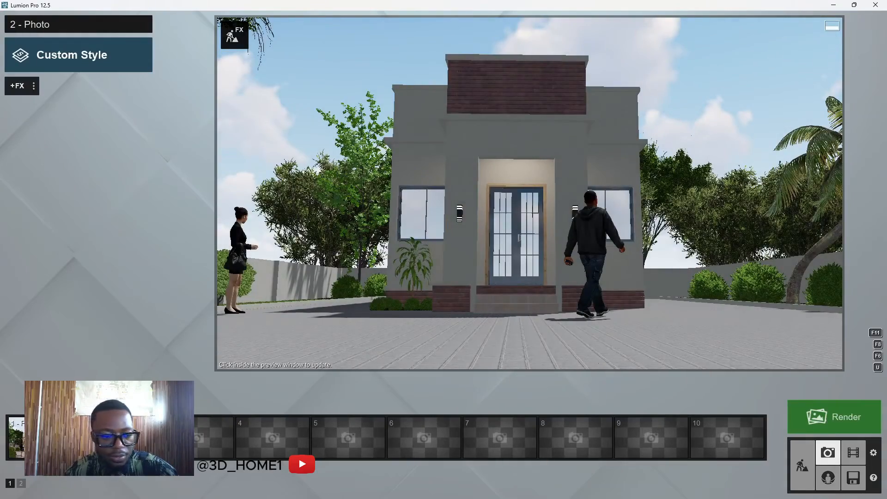
Copy Photo 1's effect list, paste it into Photo 2 and update the Photo 2 preview.
left_click(17, 437)
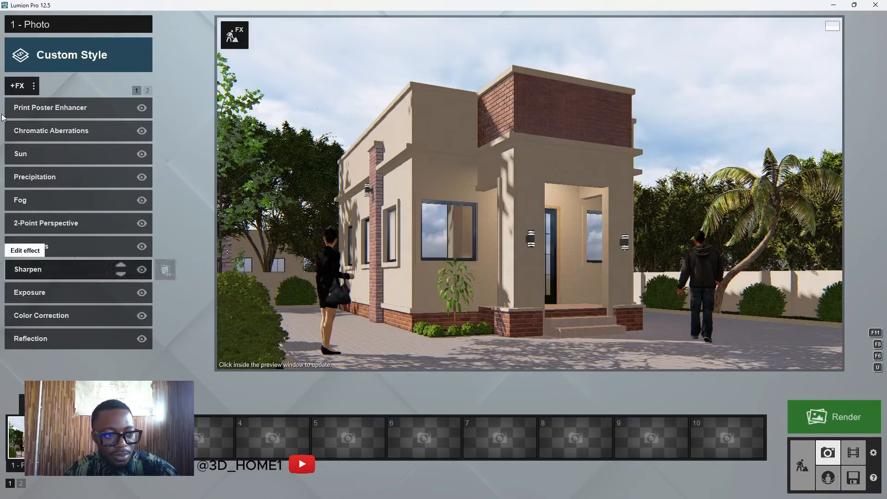
left_click(35, 86)
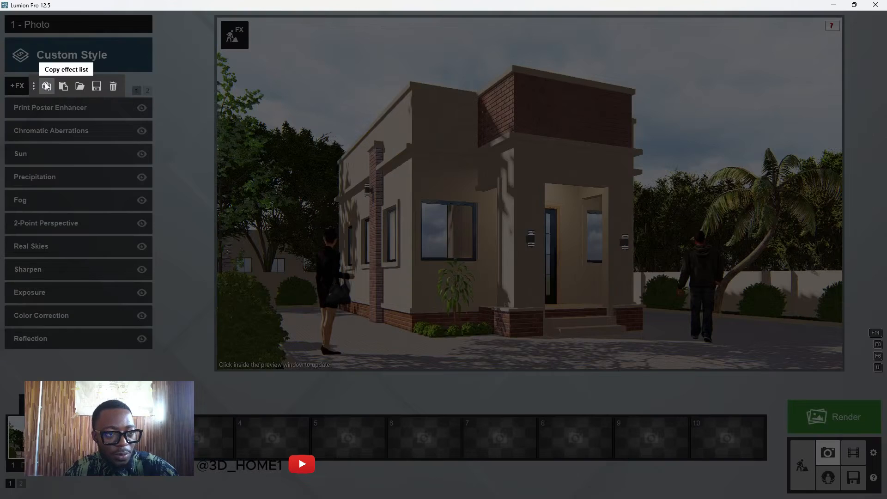
left_click(47, 86)
key("shift+2")
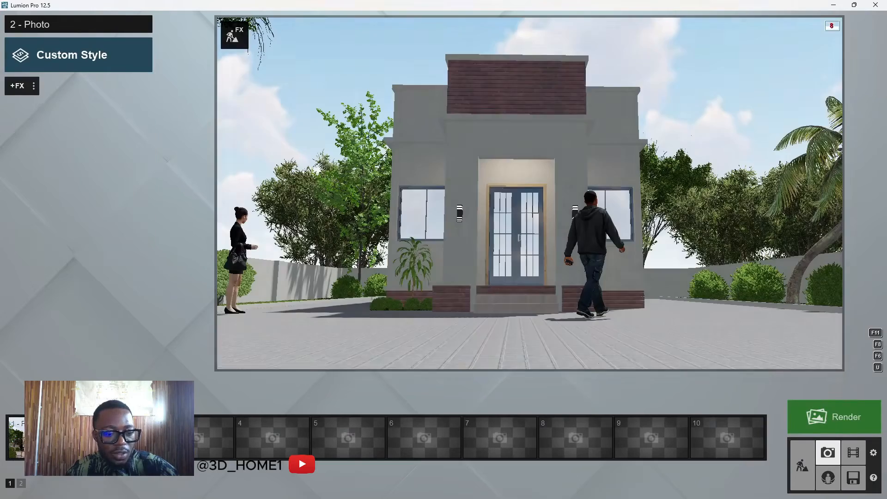
left_click(34, 86)
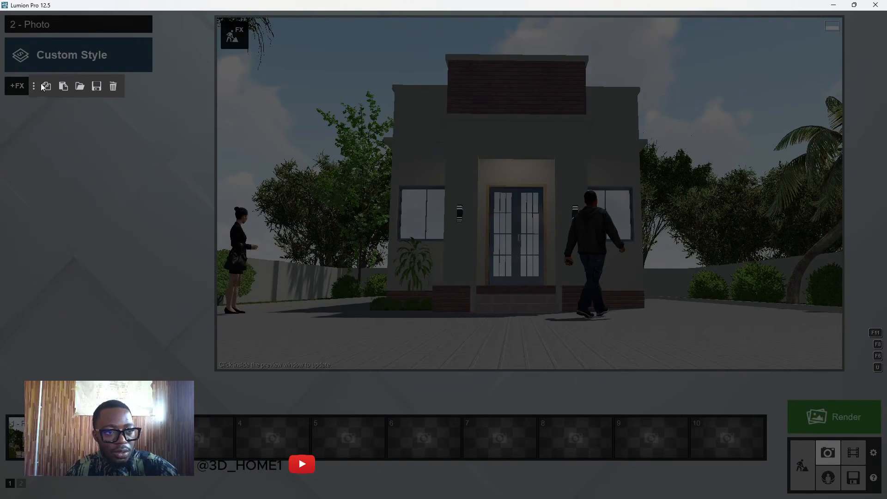
left_click(63, 87)
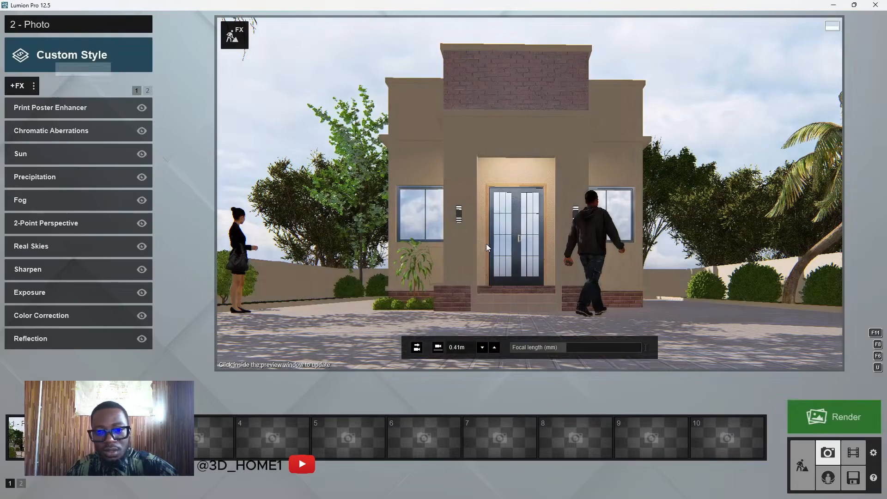
left_click(486, 243)
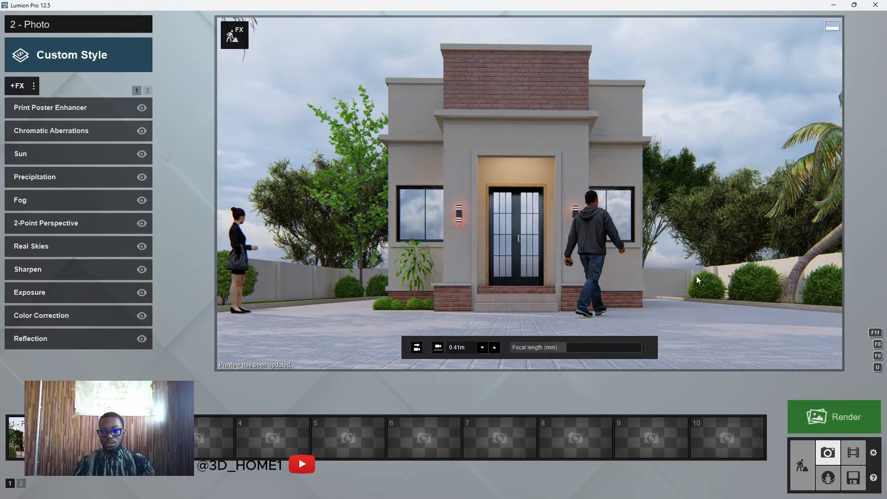
In Build mode, move the leaning palm from the driveway hedge back to the rear of the yard beside the house.
left_click(803, 466)
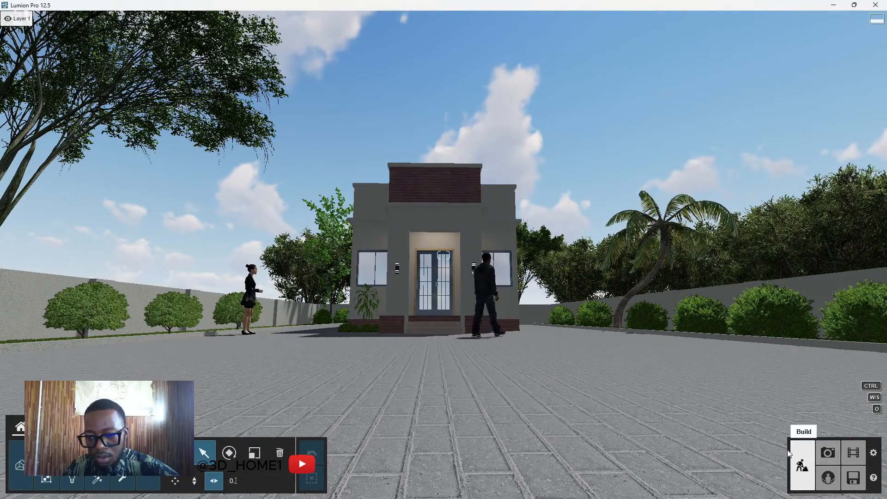
left_click(178, 453)
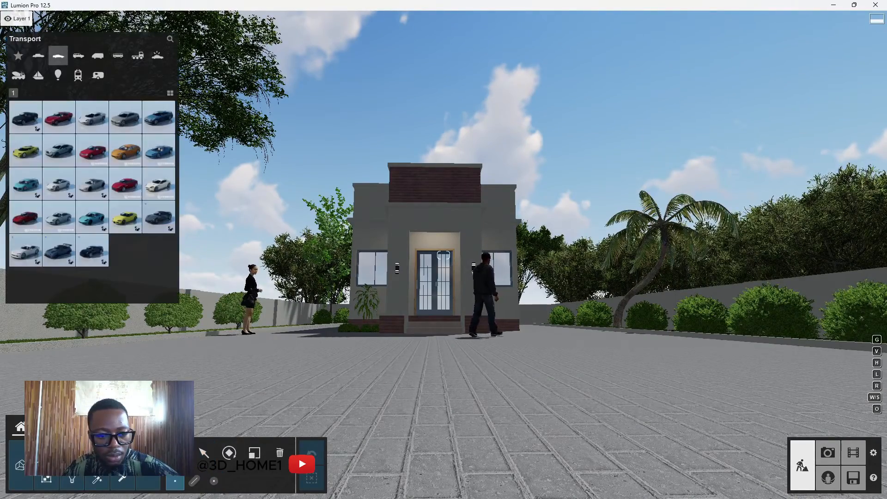
left_click(205, 453)
scroll(473, 351, "up", 6)
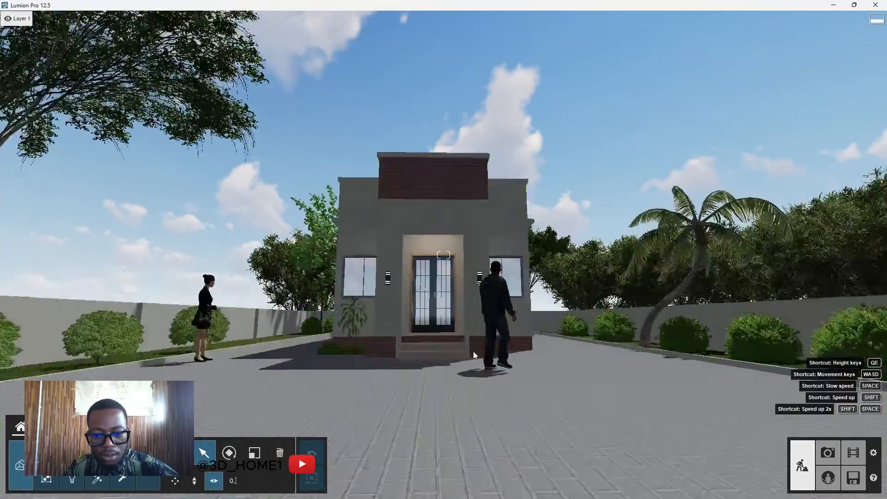
scroll(488, 341, "down", 3)
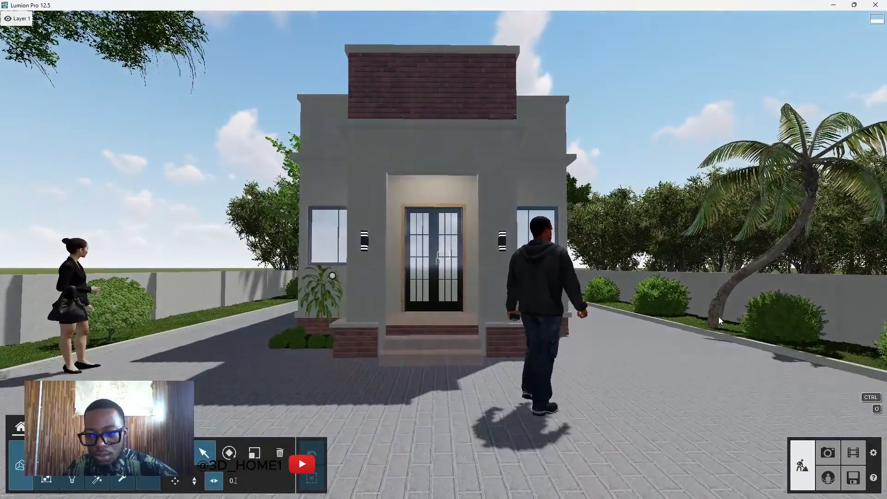
key("d")
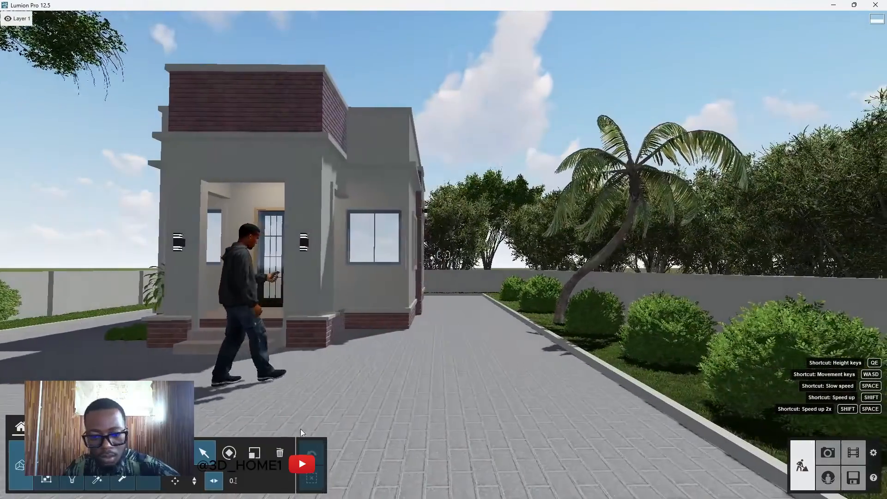
left_click(47, 453)
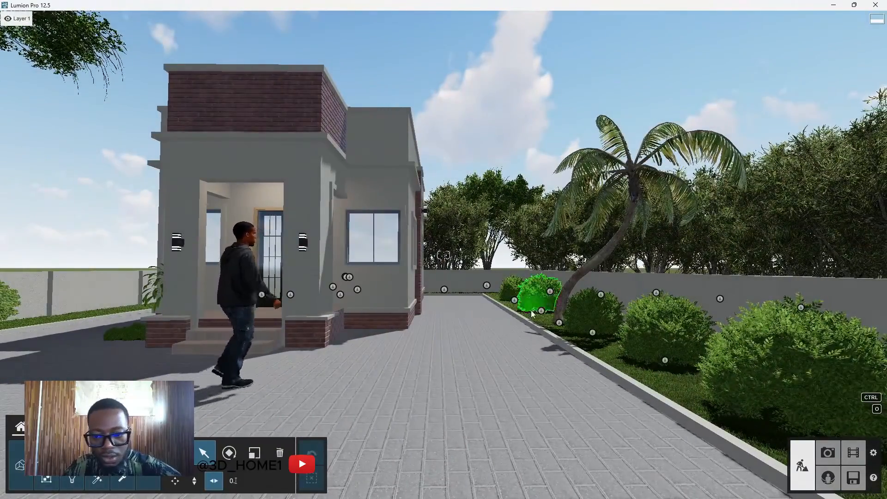
left_click_drag(556, 320, 478, 295)
Move the African olive outside the left boundary wall toward the front of the plot and check it in Photo 2.
key("a")
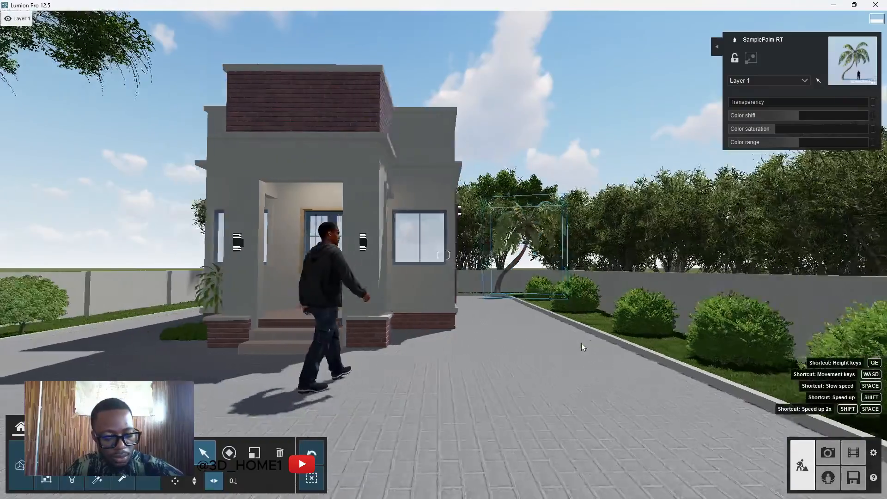
key("a")
key("q")
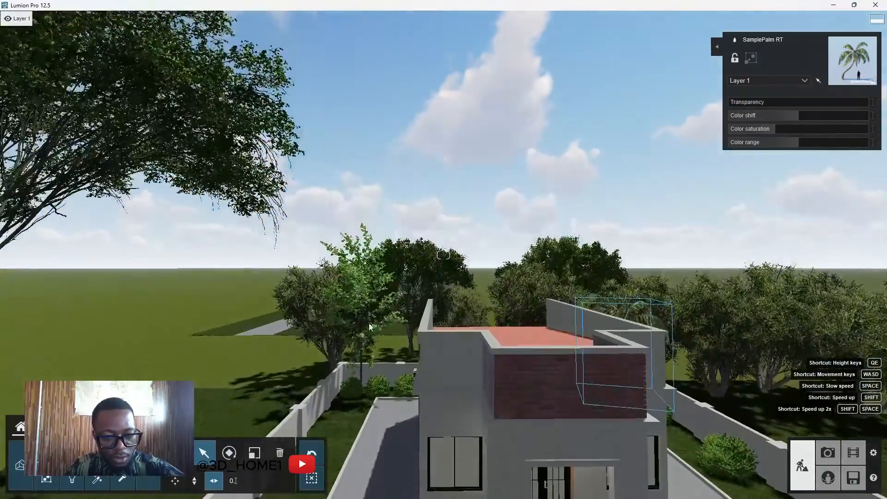
left_click_drag(334, 368, 249, 432)
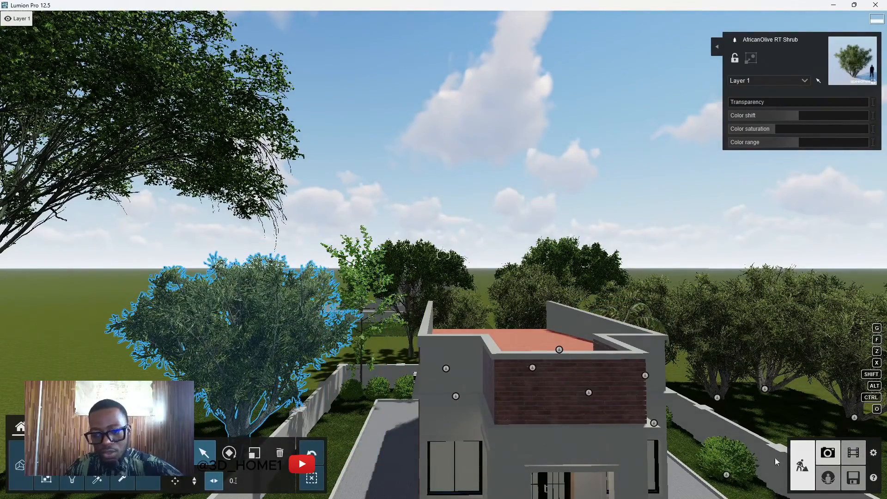
left_click(827, 453)
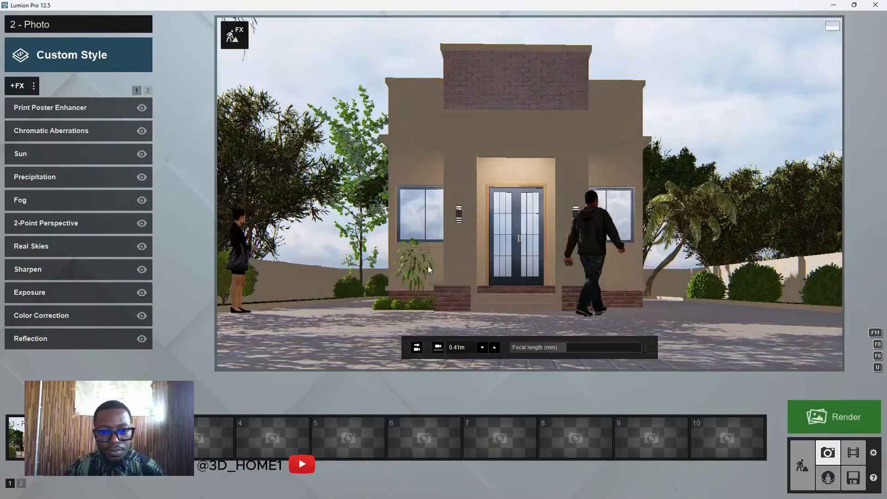
Move the neighboring house model closer behind the main house's rear left boundary wall and recall Photo 2 to check the background.
left_click(809, 465)
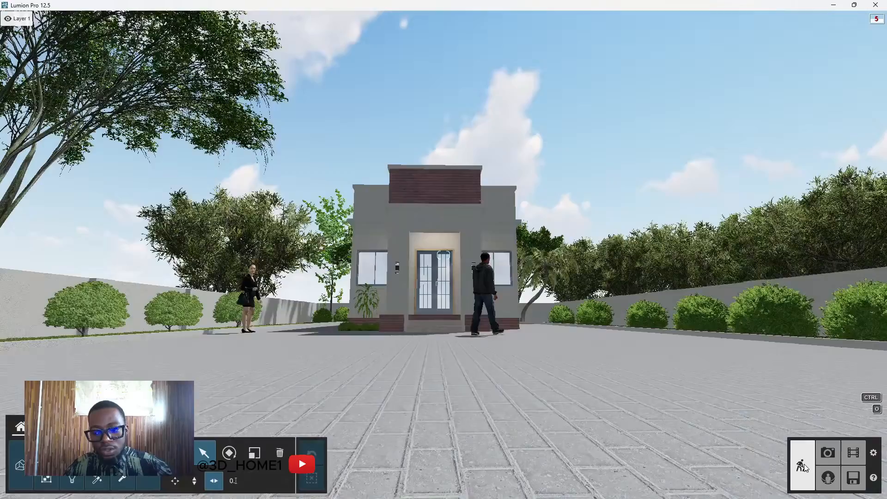
key("q")
right_click_drag(362, 286, 366, 207)
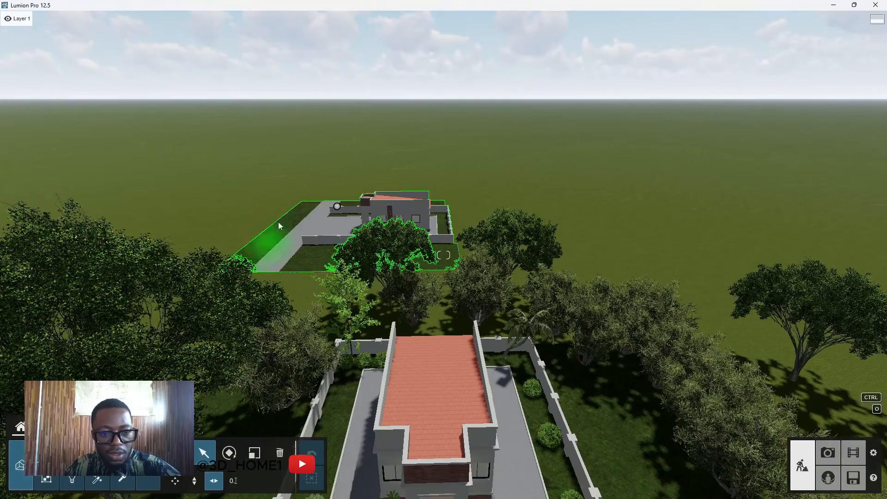
left_click_drag(337, 208, 245, 242)
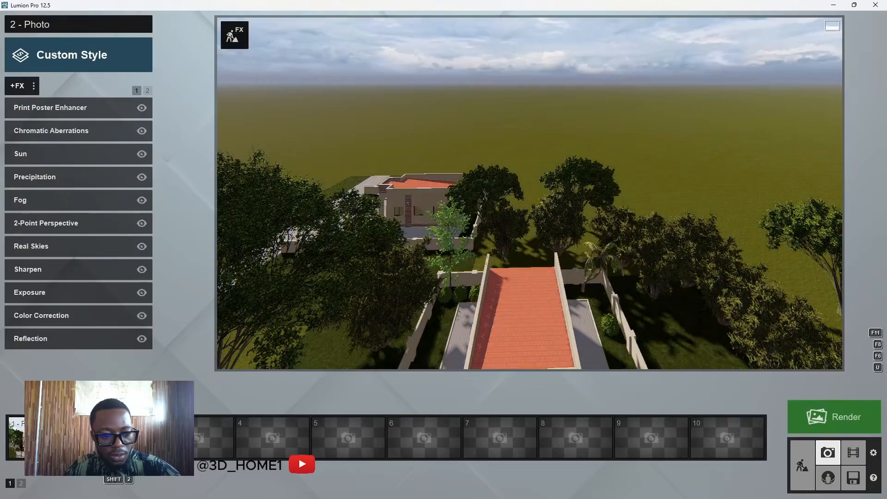
left_click(121, 438)
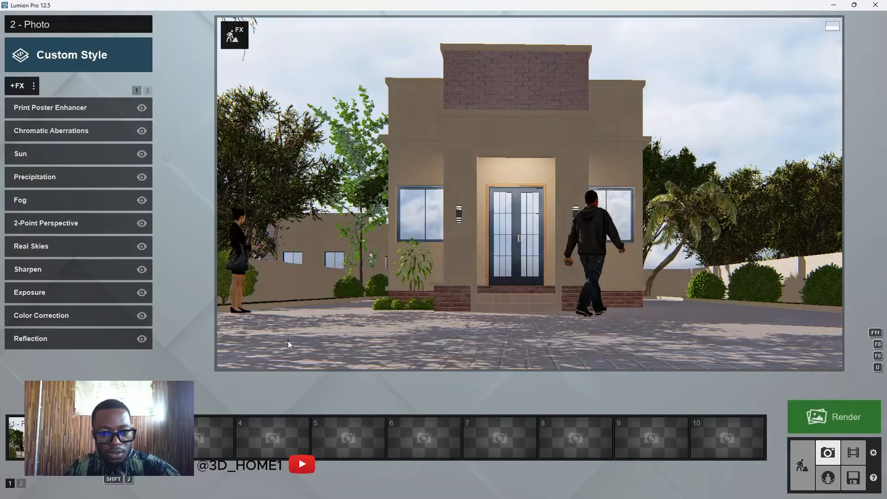
Set the Photo 2 camera's eye height to 1.20 m and update the preview.
left_click(368, 269)
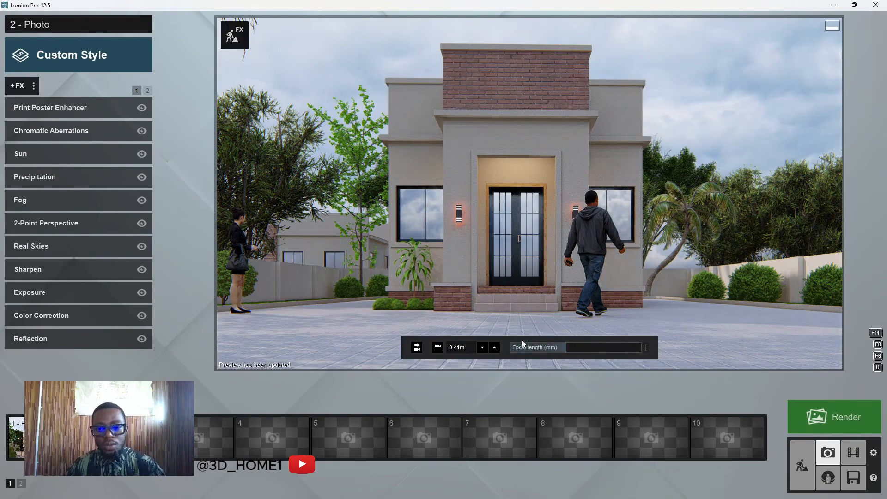
double_click(466, 350)
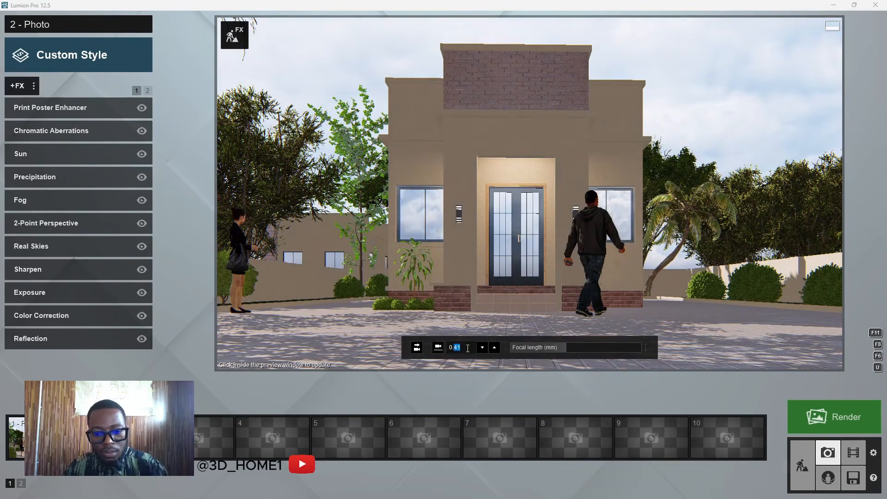
type("1")
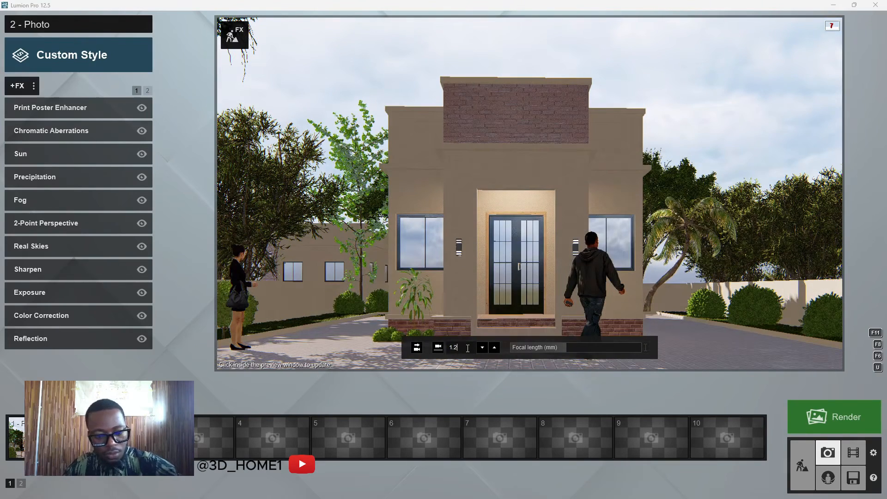
type(".2")
left_click(339, 260)
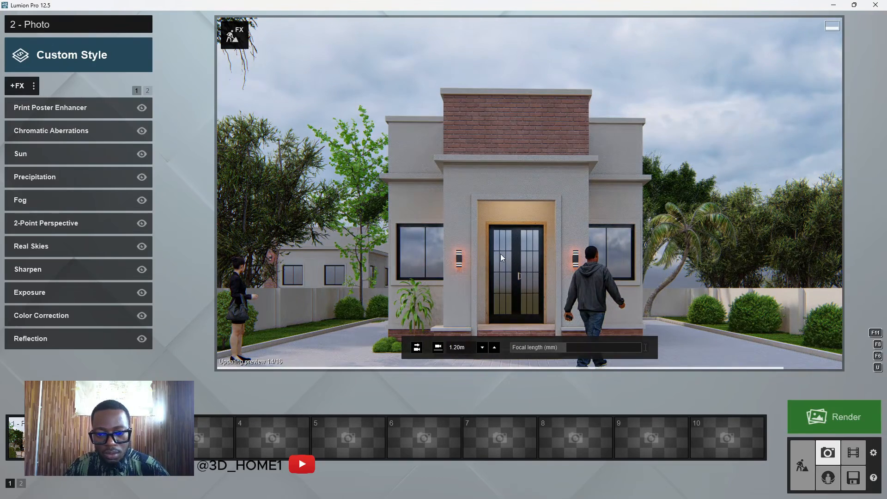
Tilt the camera slightly down toward the paving, save this view over Photo 2 and update its preview.
right_click_drag(503, 256, 503, 278)
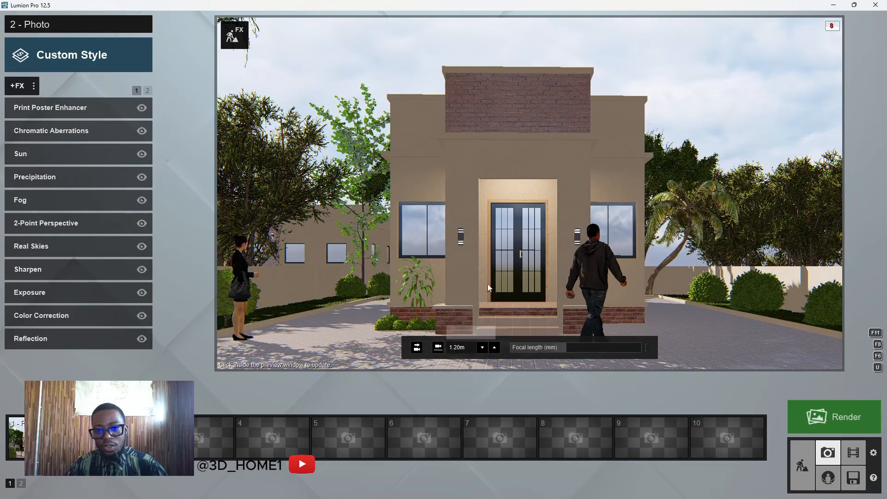
right_click_drag(472, 294, 472, 297)
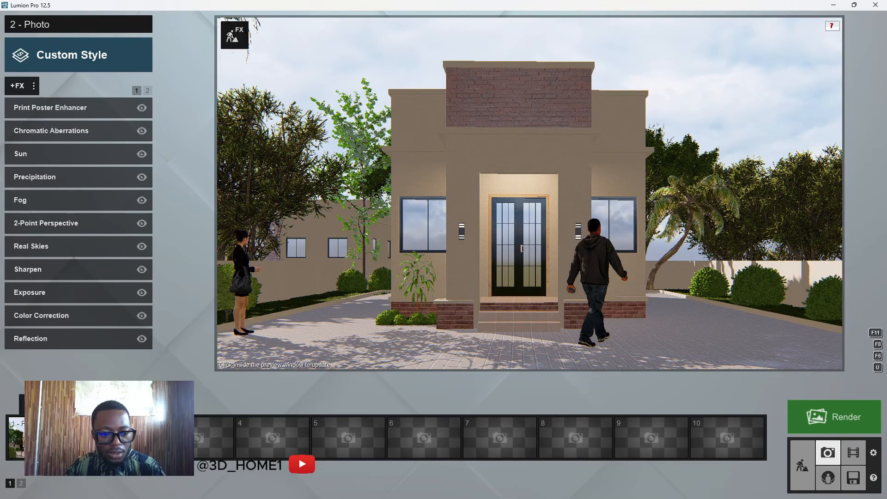
left_click(120, 464)
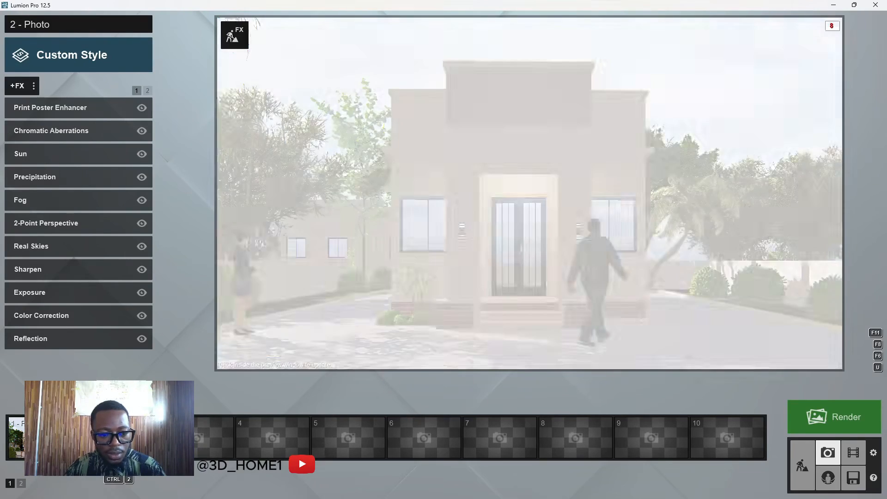
left_click(405, 270)
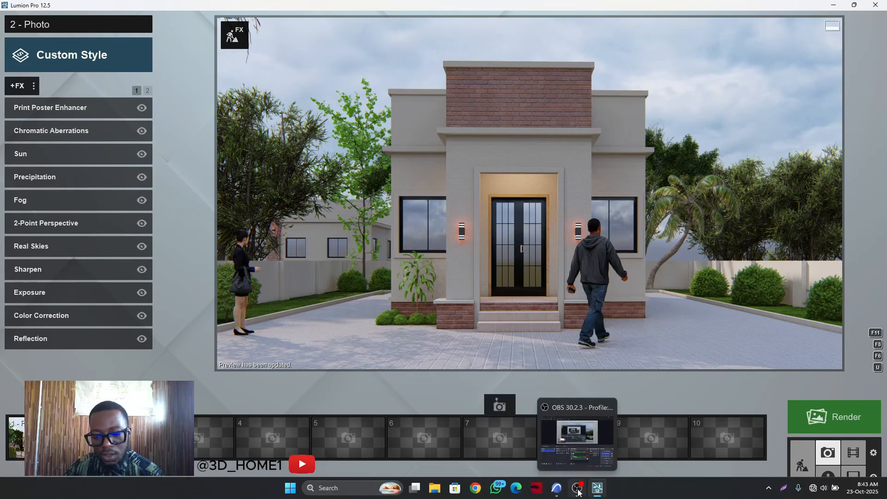
Switch to Archicad and cut a rectangular opening in the paving slab below the front window to the right of the porch.
left_click(556, 488)
scroll(534, 335, "up", 3)
middle_click_drag(534, 335, 438, 359, "shift")
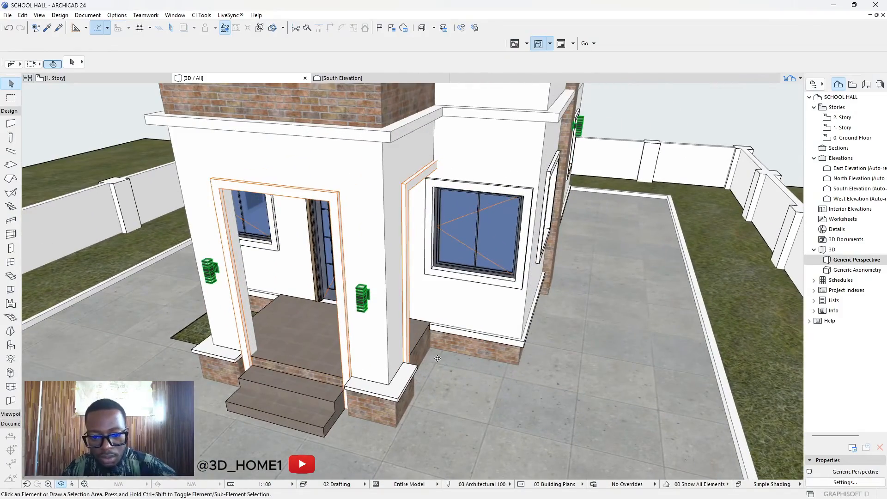
left_click(449, 379)
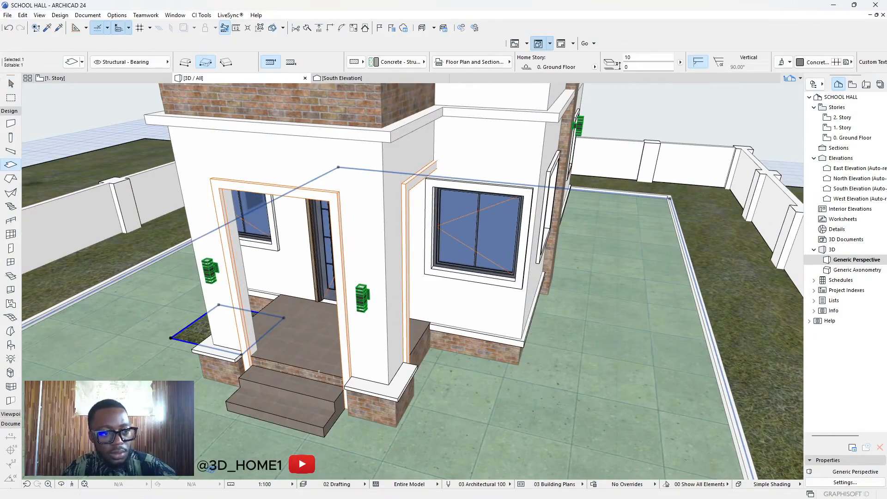
left_click(517, 365)
key("Escape")
key("Escape")
left_click(439, 362)
left_click(439, 360)
key("Escape")
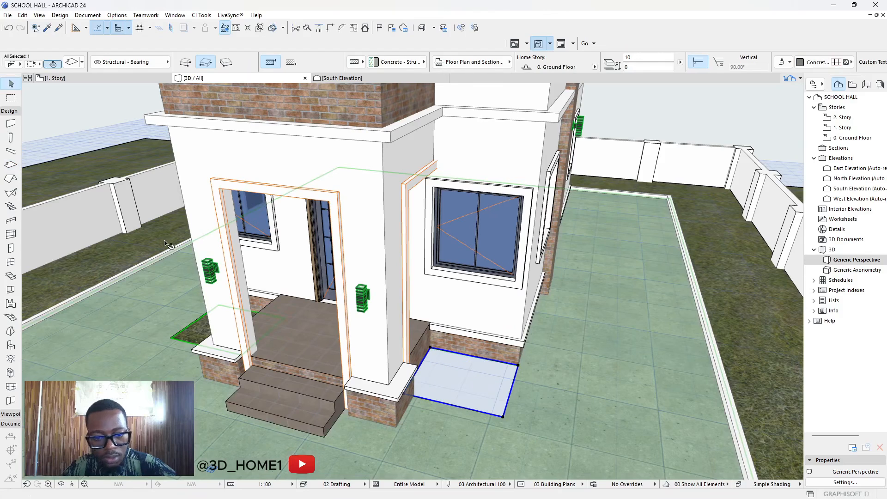
left_click(196, 331, "alt")
left_click(432, 348)
key("Escape")
key("Escape")
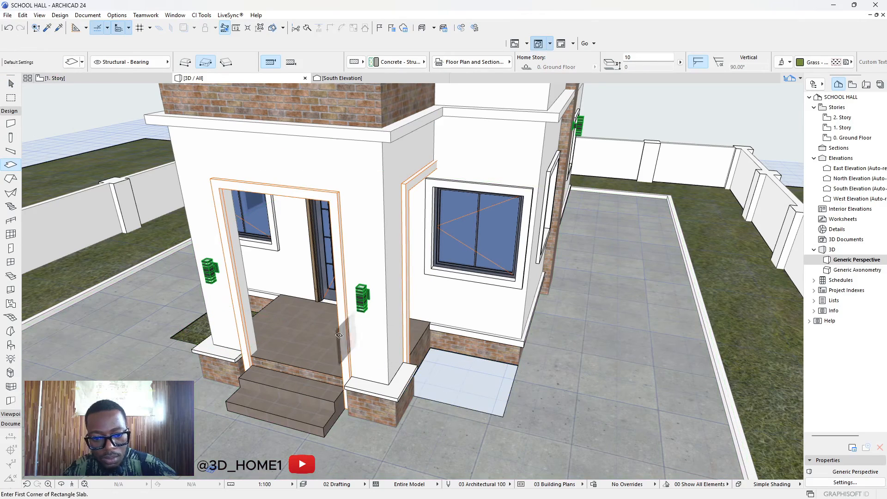
key("Escape")
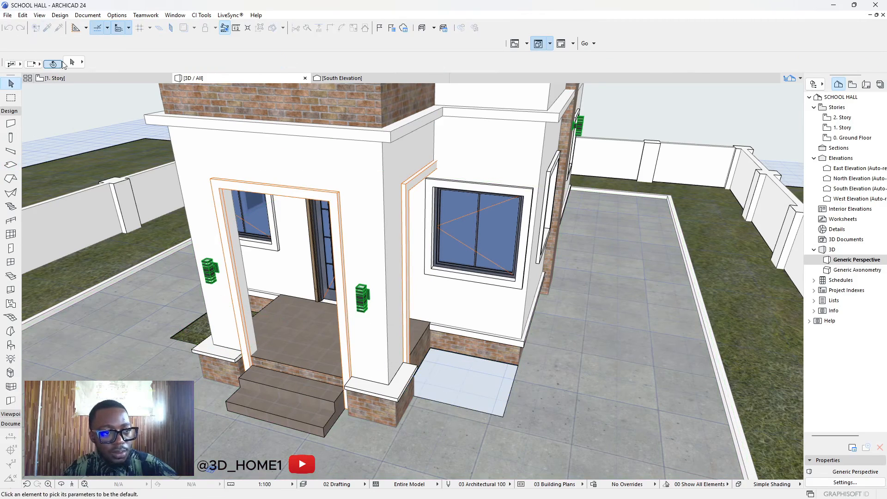
Fill the paving opening with a rectangular grass slab using the settings of the planting bed on the porch's other side.
left_click(199, 329, "alt")
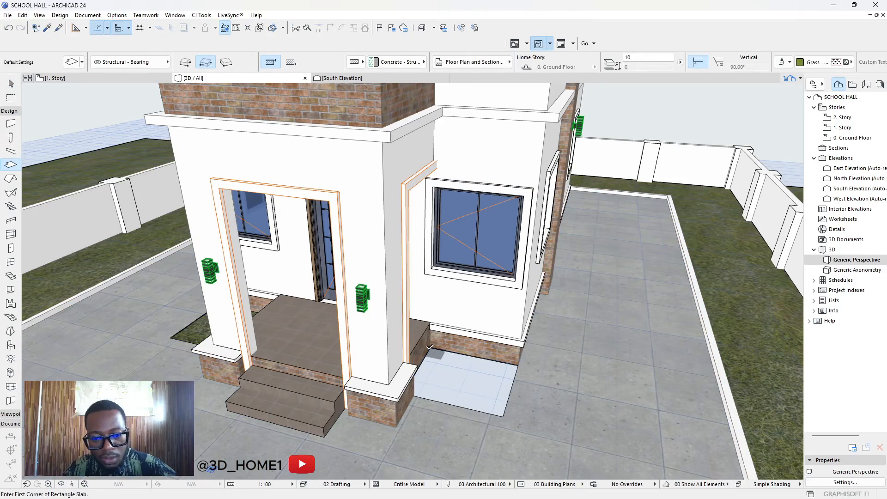
left_click(430, 347)
left_click(506, 413)
key("Escape")
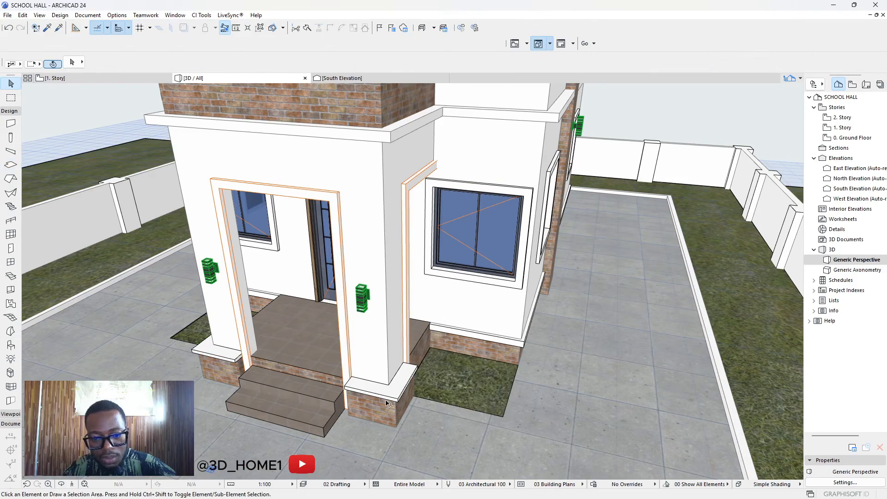
Switch to Lumion, inspect the new grass bed beside the porch and return to the main house's entrance in Build mode.
left_click(599, 491)
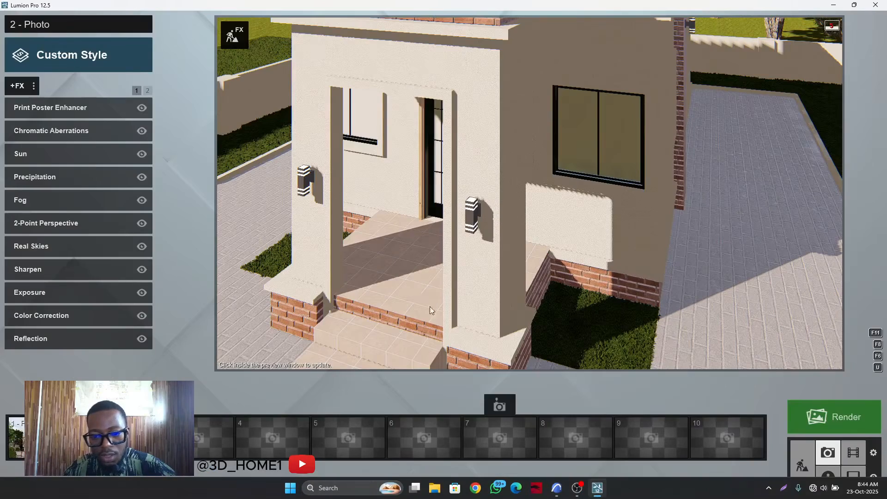
left_click(344, 275)
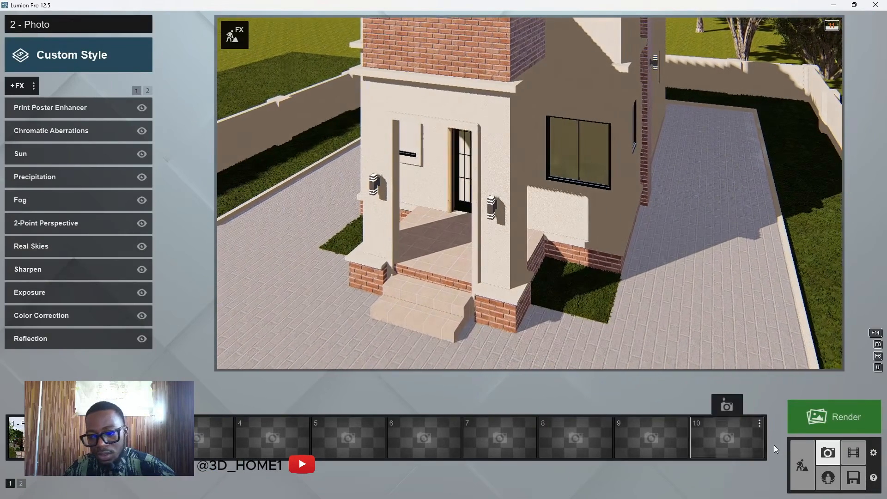
left_click(796, 461)
scroll(157, 308, "down", 5)
key("d")
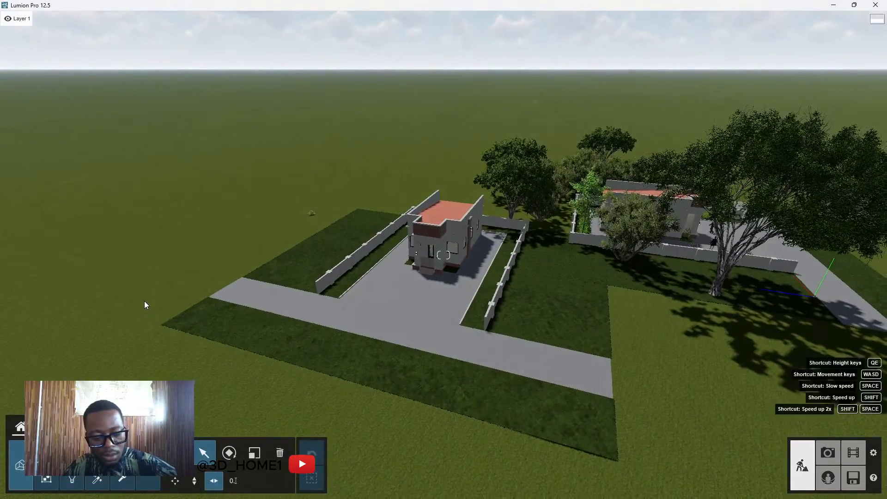
key("d")
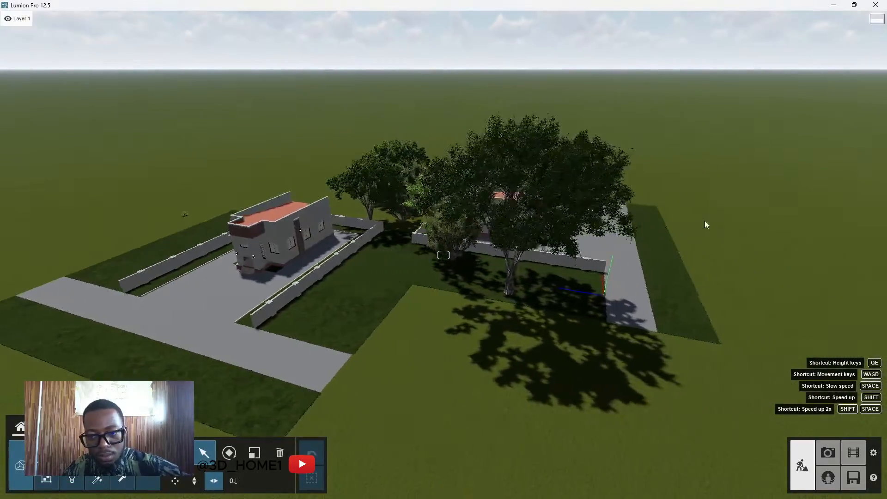
right_click(609, 199)
right_click(610, 198)
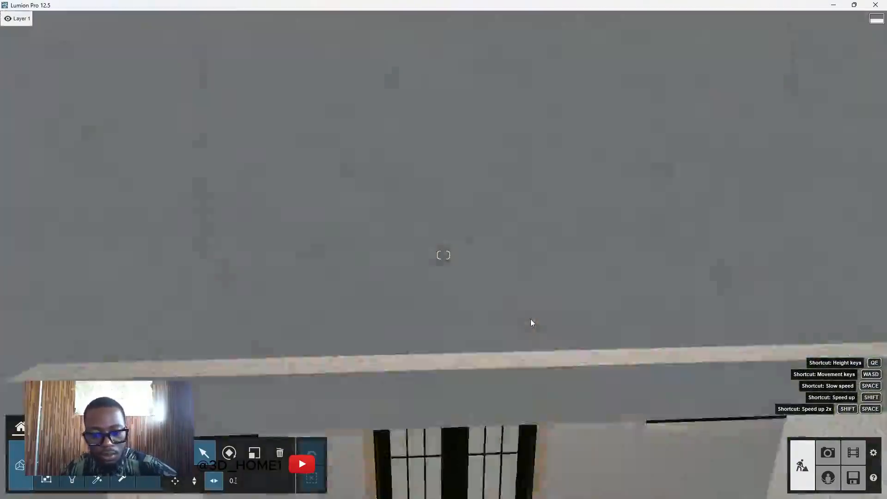
scroll(530, 319, "up", 3)
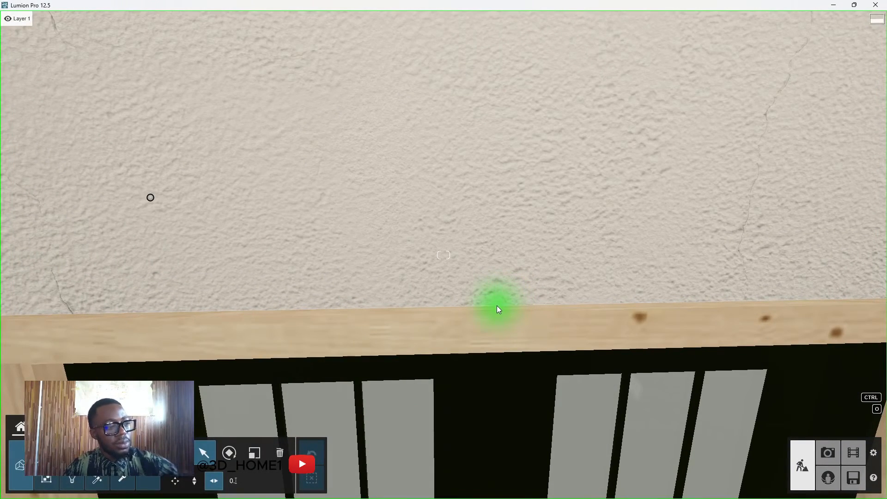
scroll(497, 306, "down", 5)
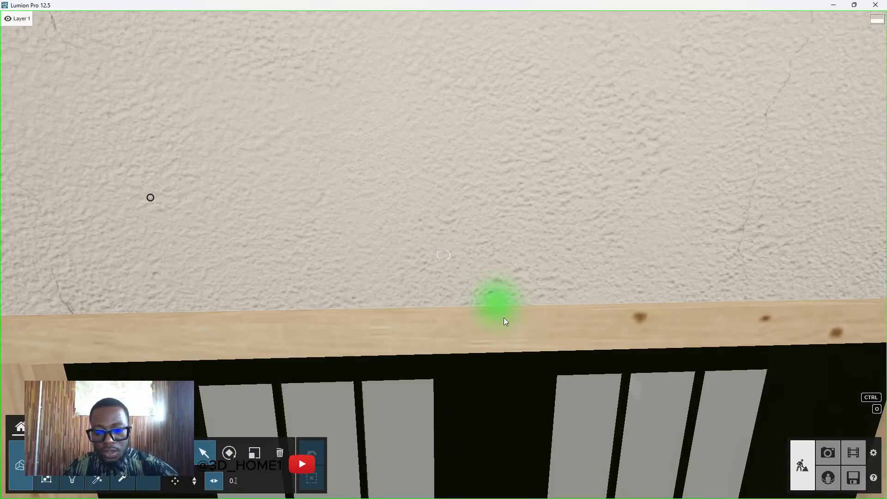
scroll(337, 311, "down", 5)
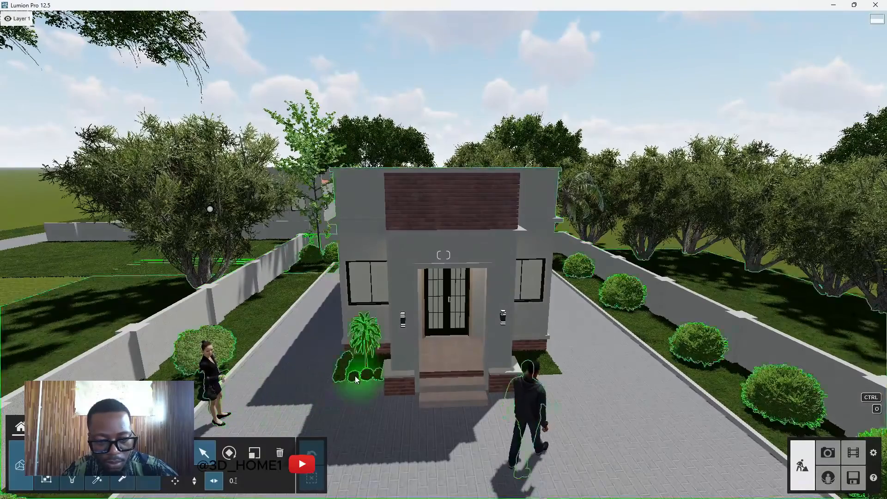
left_click(47, 427)
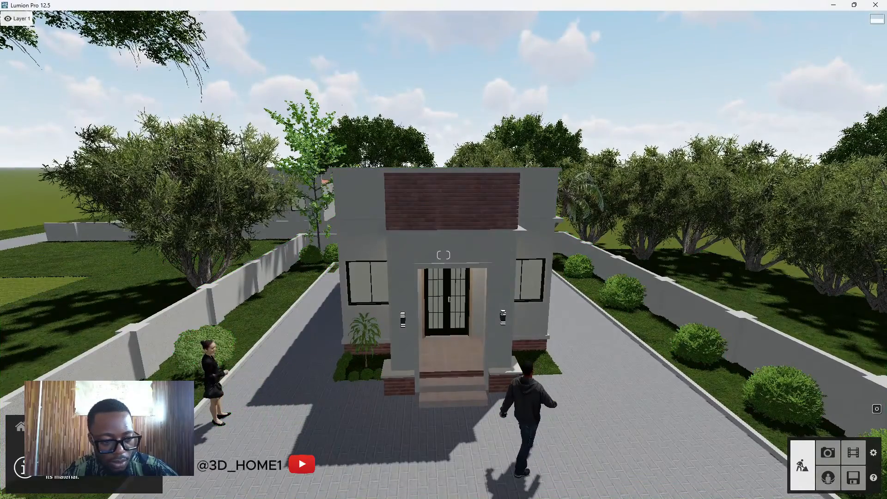
left_click(23, 426)
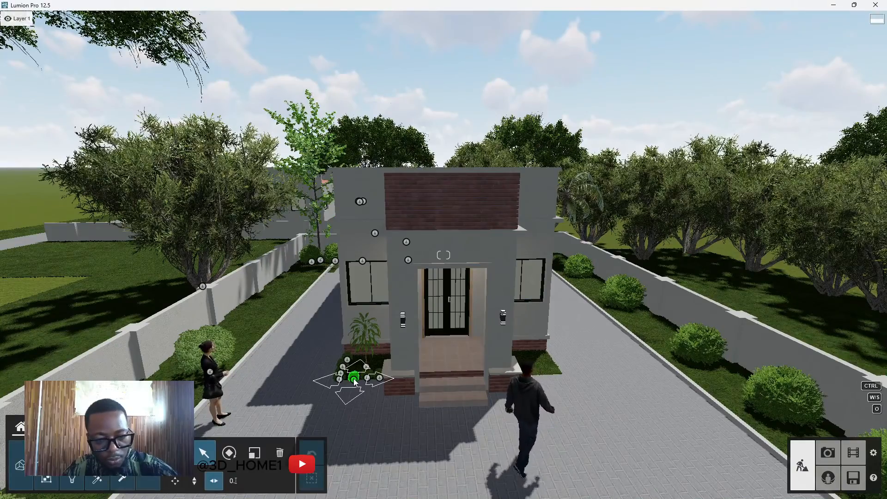
Place copies of the small round shrub from the left planting bed along the outer edges of the new grass bed.
left_click_drag(354, 380, 561, 370)
key("w")
key("d")
right_click_drag(582, 378, 462, 376)
key("s")
key("w")
left_click_drag(489, 365, 521, 333)
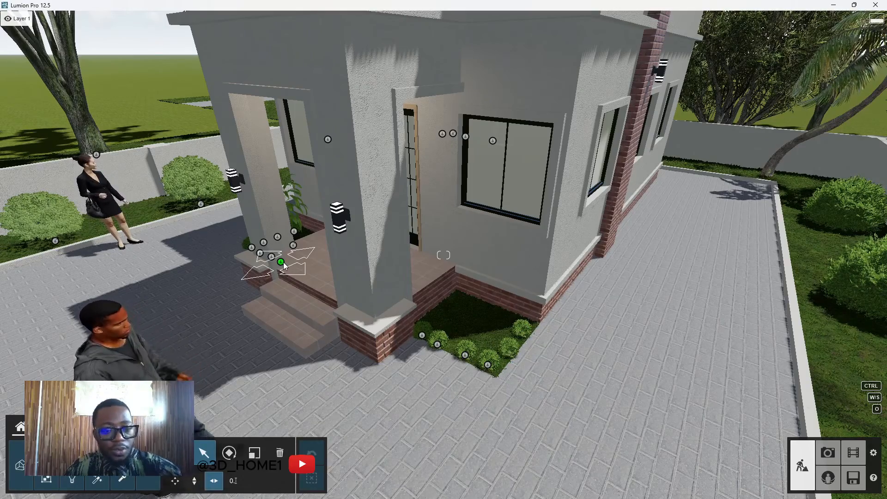
Copy the Broad Leaved Palm Lily from the left planting bed into the new bed on the right of the porch.
key("w")
key("a")
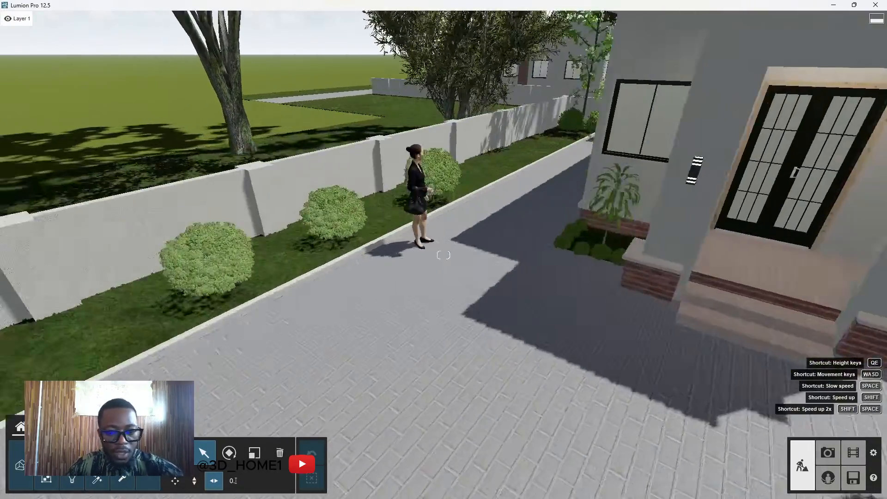
right_click_drag(265, 264, 287, 262)
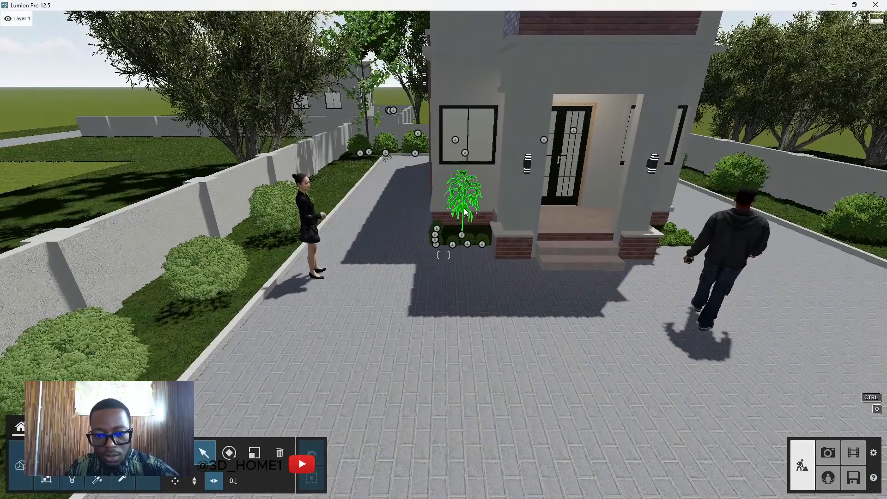
left_click(464, 213)
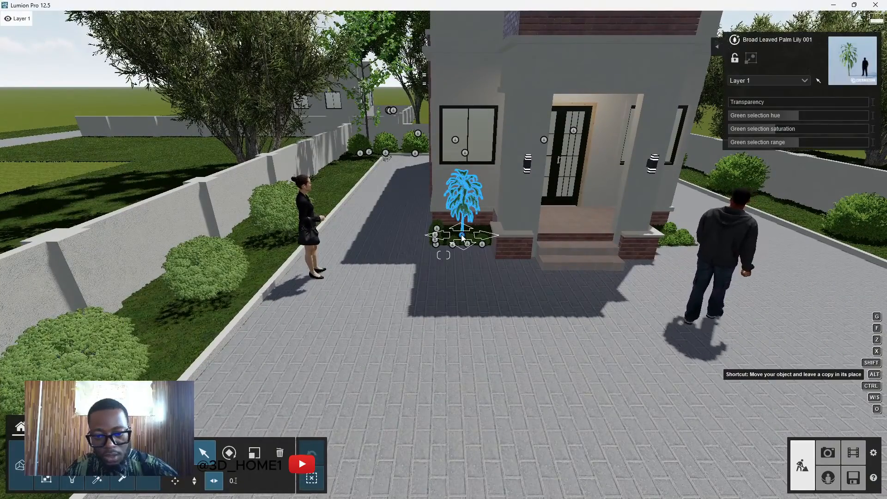
left_click_drag(462, 237, 662, 237, "alt")
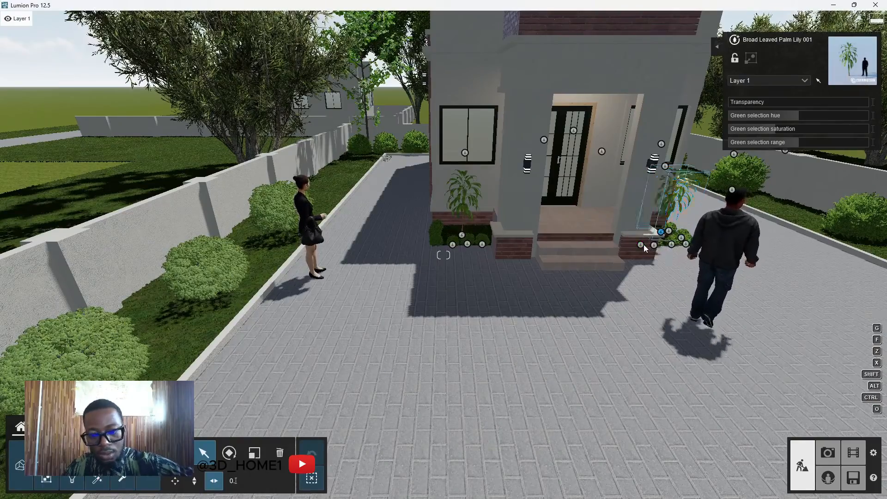
key("d")
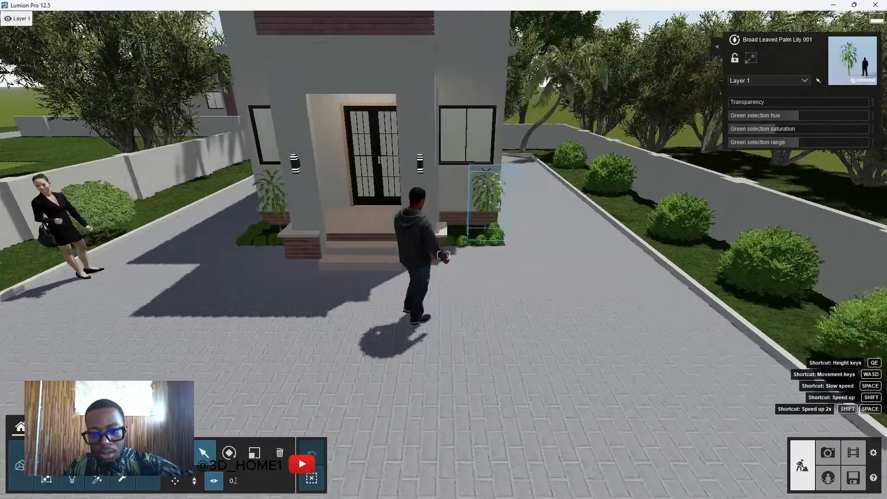
Adjust the copied palm lily's position within the new bed, then recall Photo 2 and update its preview.
right_click_drag(498, 202, 516, 271)
key("w")
key("d")
left_click_drag(518, 294, 479, 287)
key("s")
key("s")
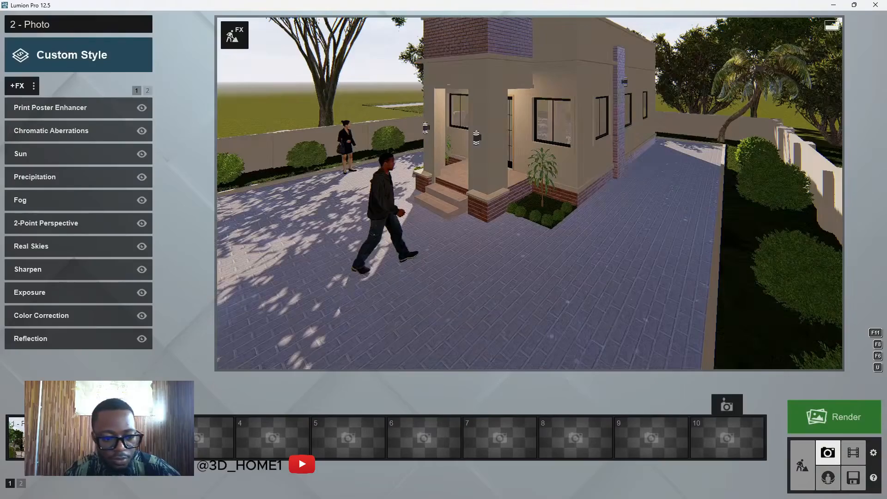
left_click(122, 437)
left_click(495, 236)
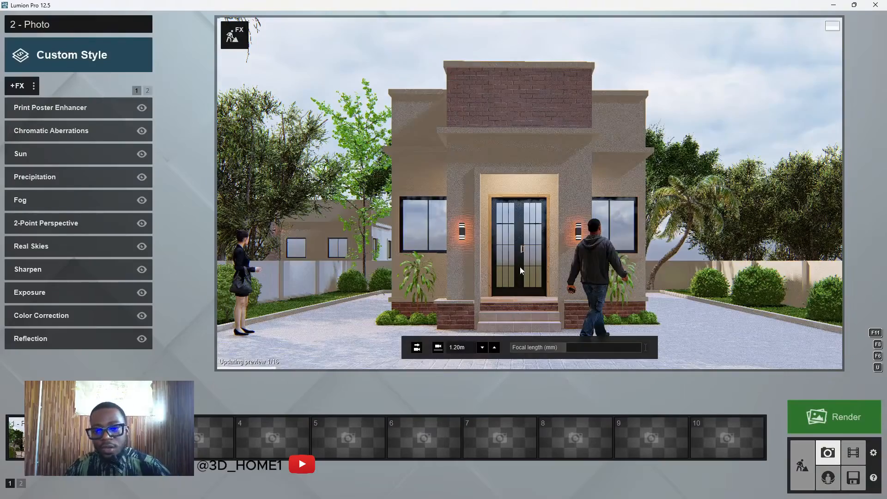
In Build mode, move the walking man beyond the right planting bed, rotate the woman to face the house, and refresh Photo 2's preview.
left_click(796, 466)
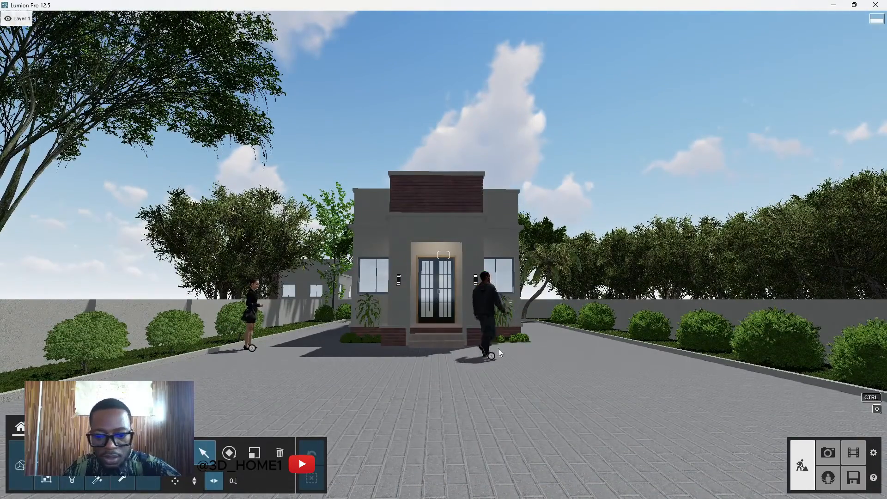
left_click_drag(492, 362, 529, 310)
key("r")
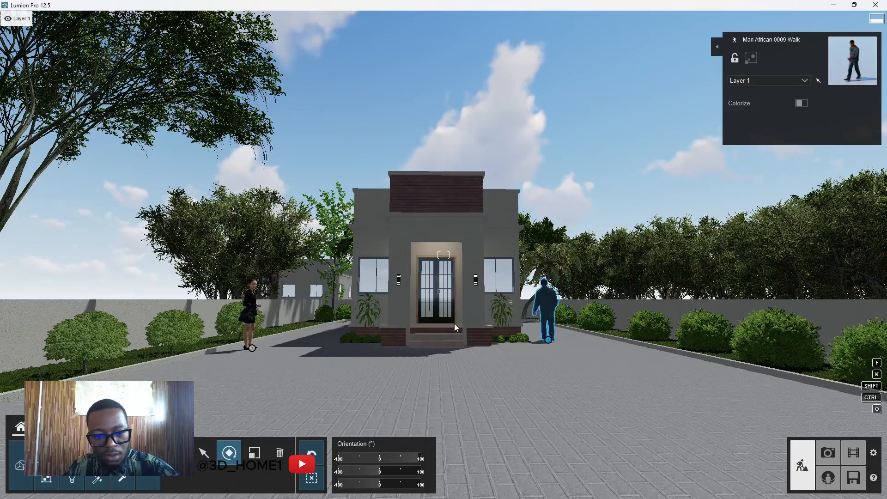
left_click(253, 351)
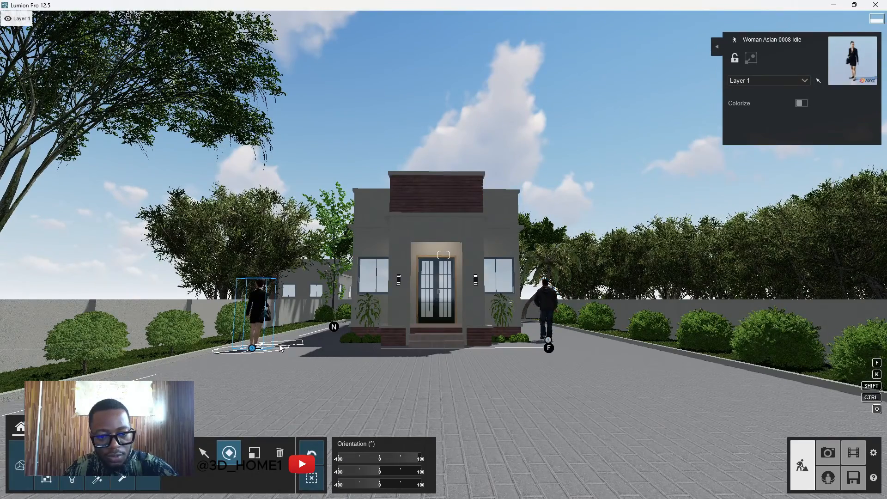
left_click(828, 453)
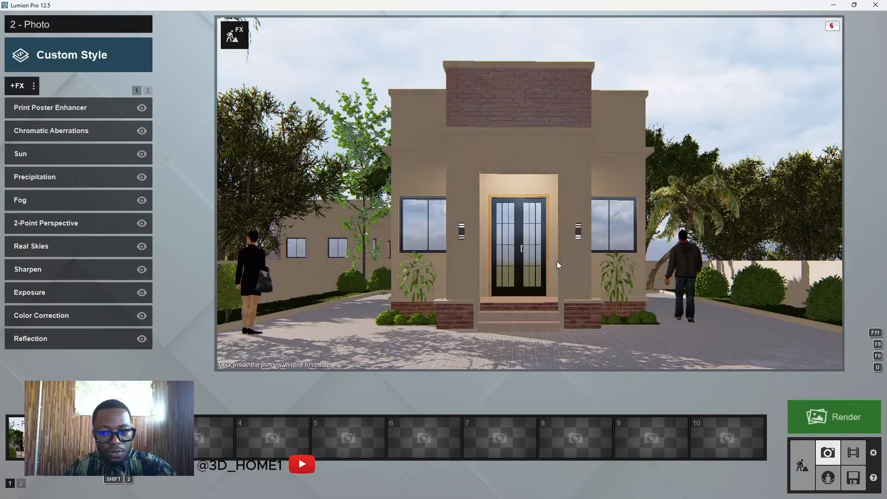
mouse_move(565, 260)
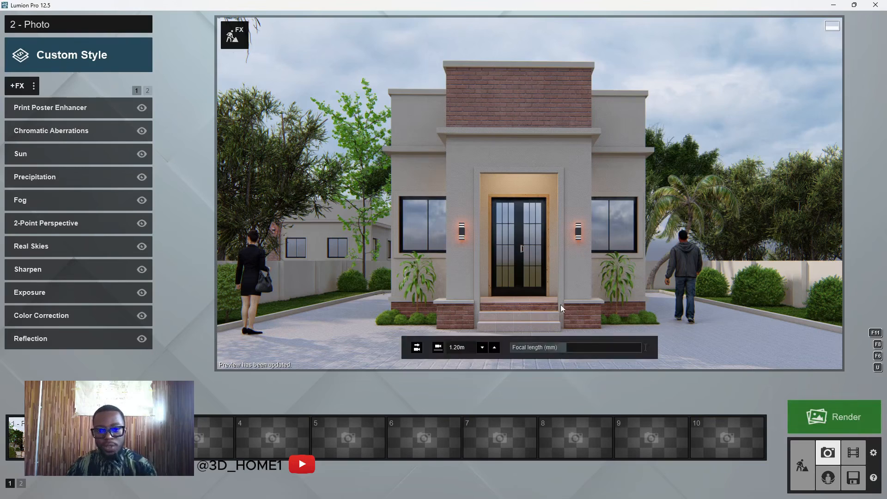
left_click(852, 415)
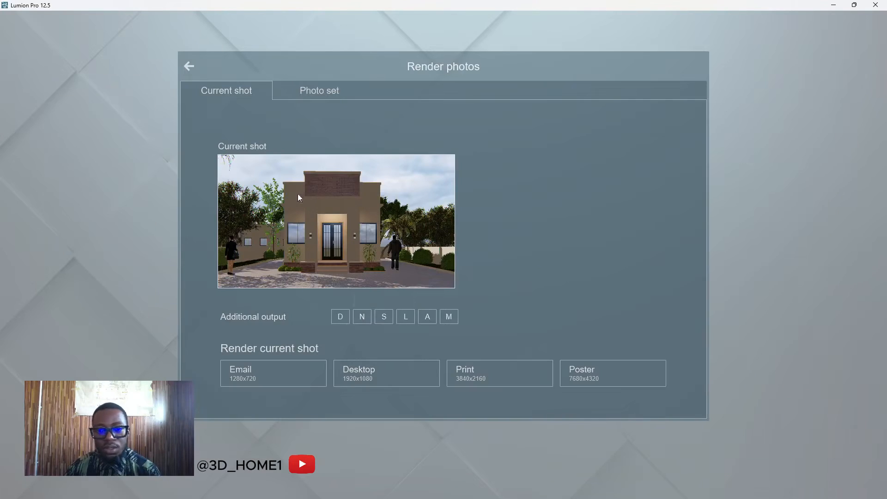
left_click(467, 369)
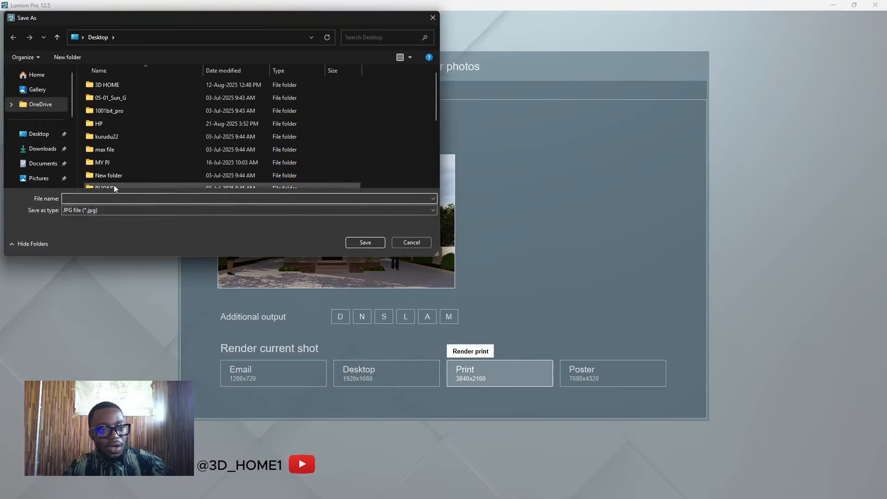
left_click(50, 134)
left_click(94, 198)
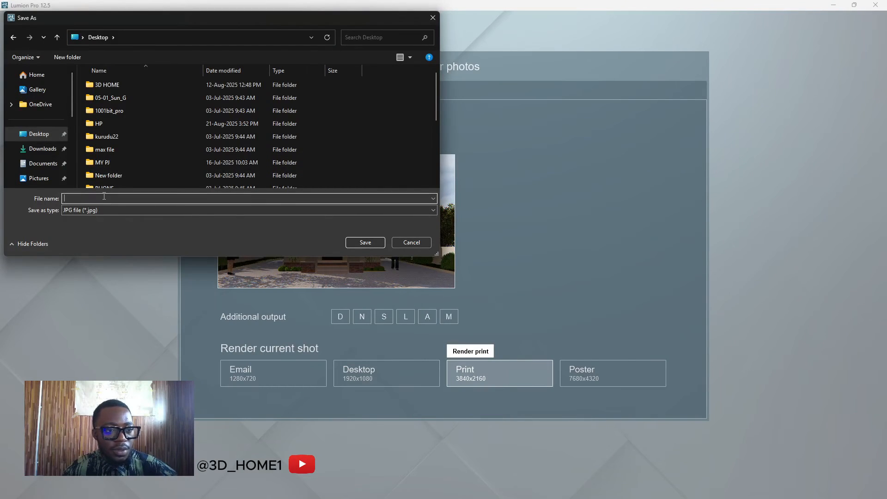
left_click(51, 148)
left_click(50, 134)
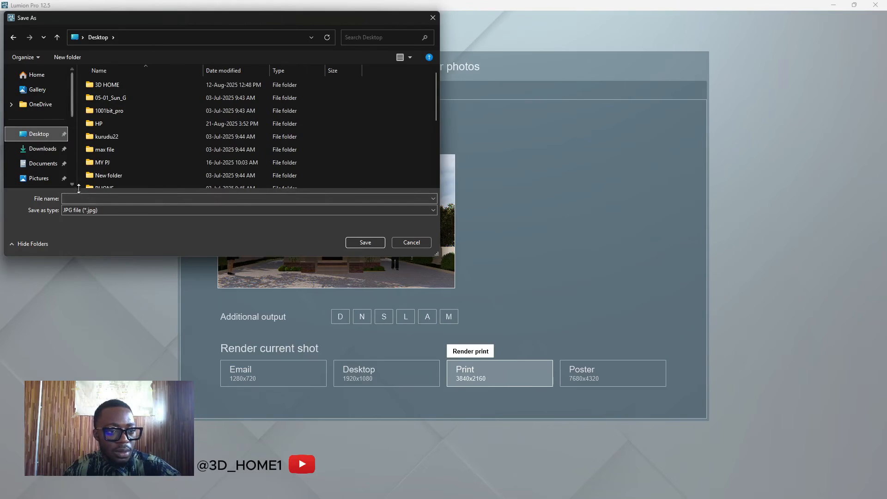
left_click(87, 199)
type("r2")
key("BackSpace")
key("BackSpace")
type("R2")
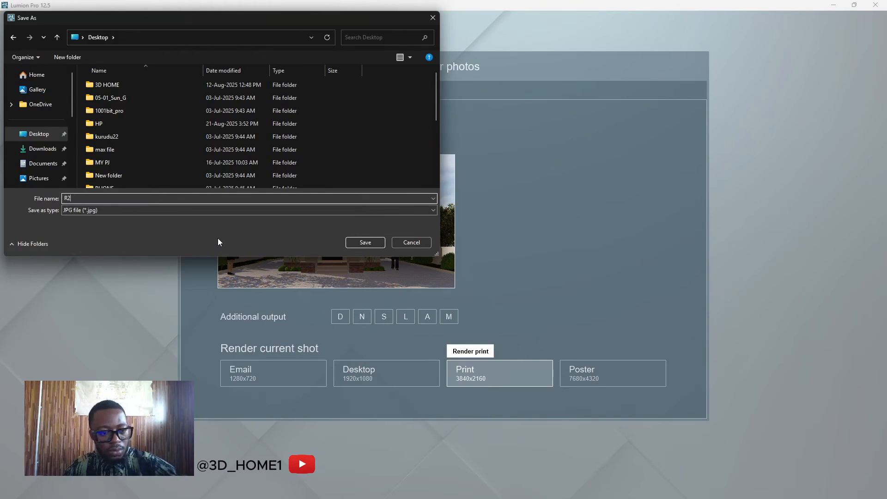
left_click(365, 242)
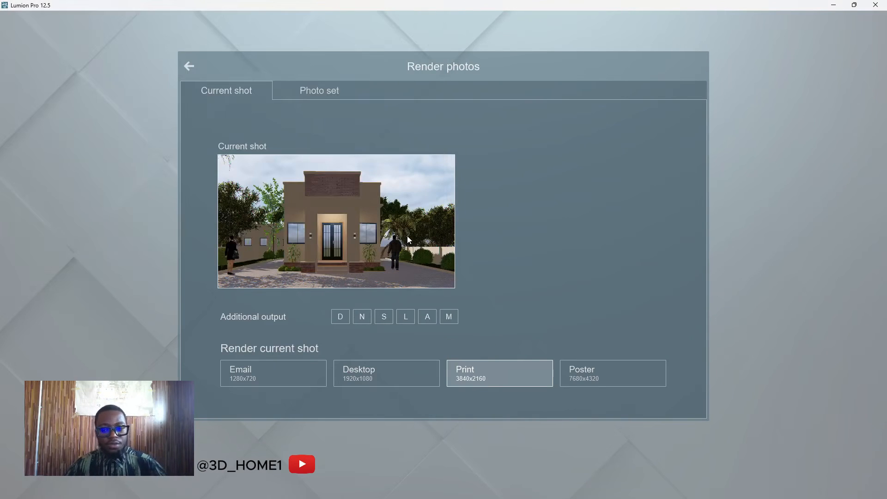
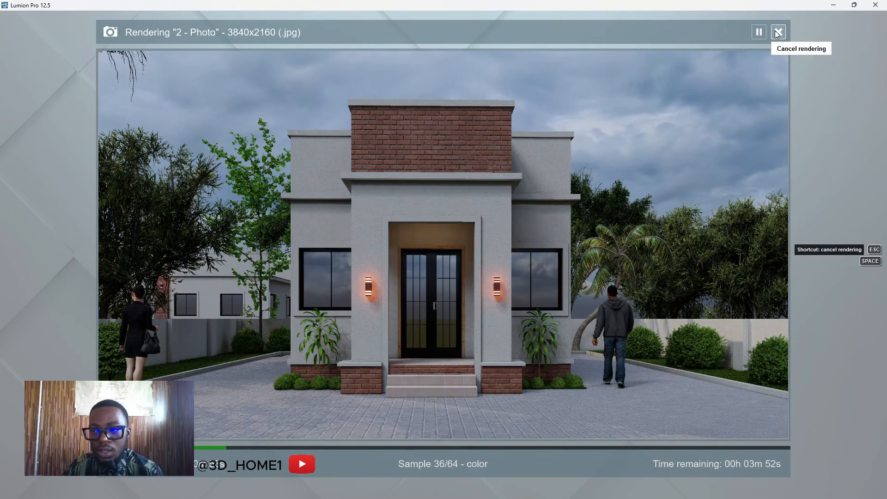
key("Escape")
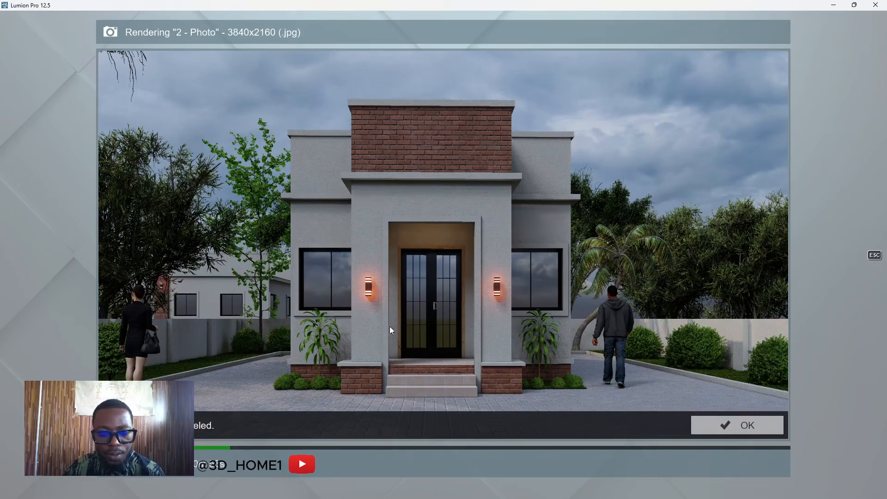
left_click(732, 423)
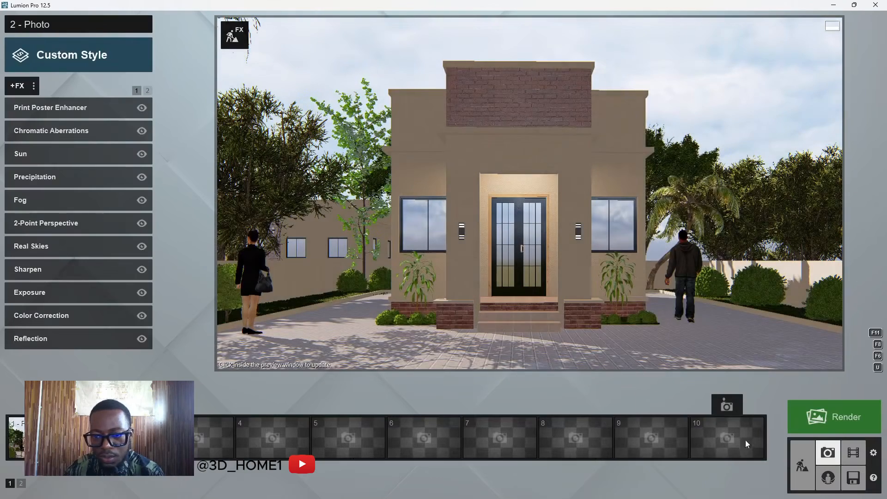
In Build mode, raise the Colorization of the house's Paint _ Titanium White wall material to 0.6 and save the material change.
left_click(802, 466)
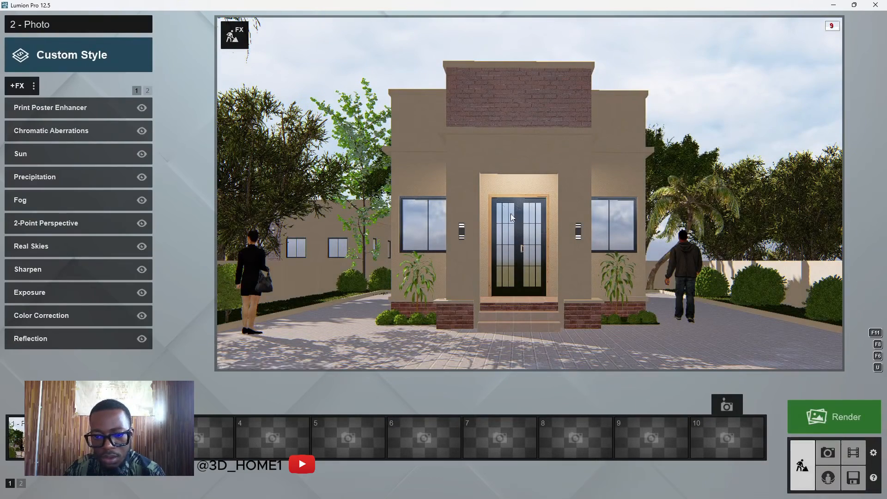
left_click(49, 427)
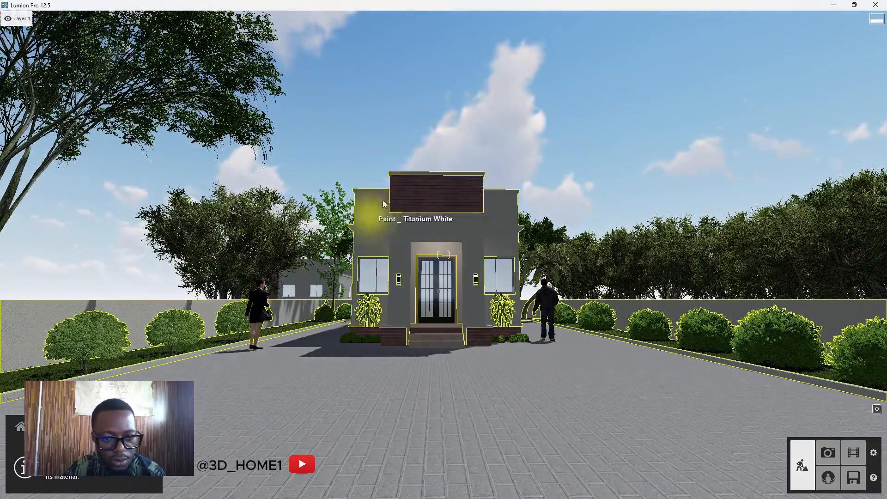
left_click(401, 234)
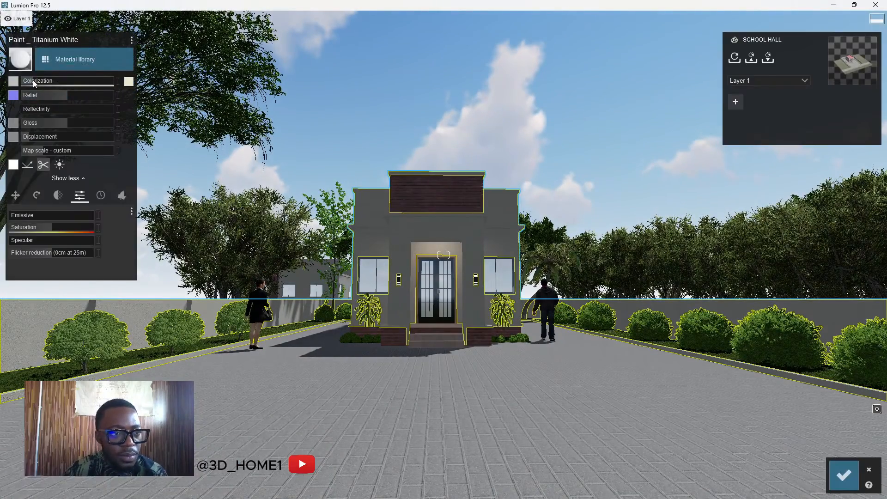
left_click_drag(34, 82, 78, 81)
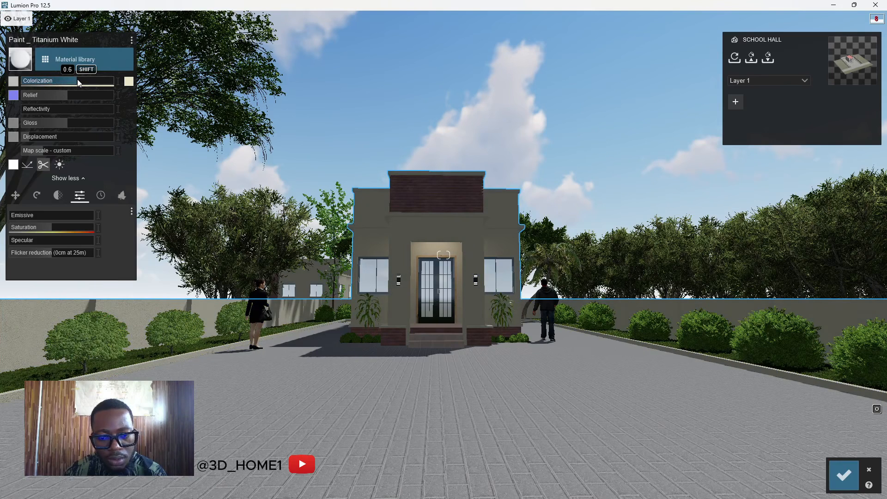
left_click(843, 475)
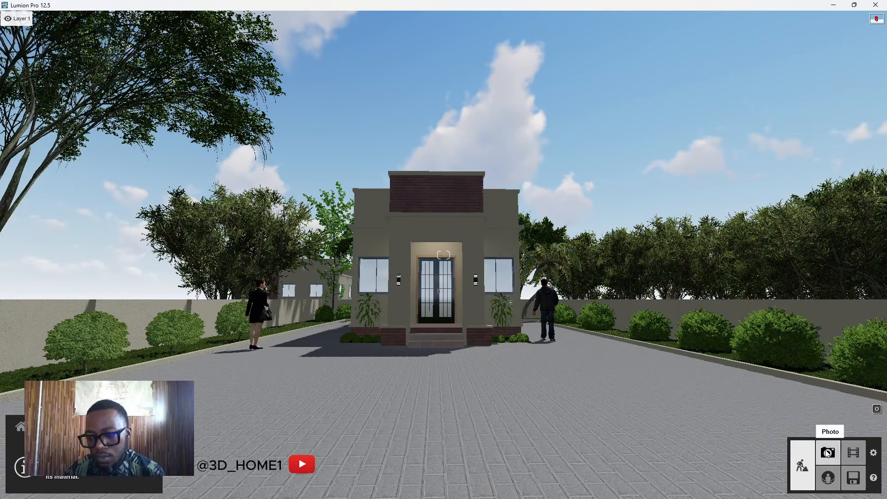
Return to Photo mode, recall Photo 2's saved camera view and update its preview with the recoloured walls.
left_click(828, 453)
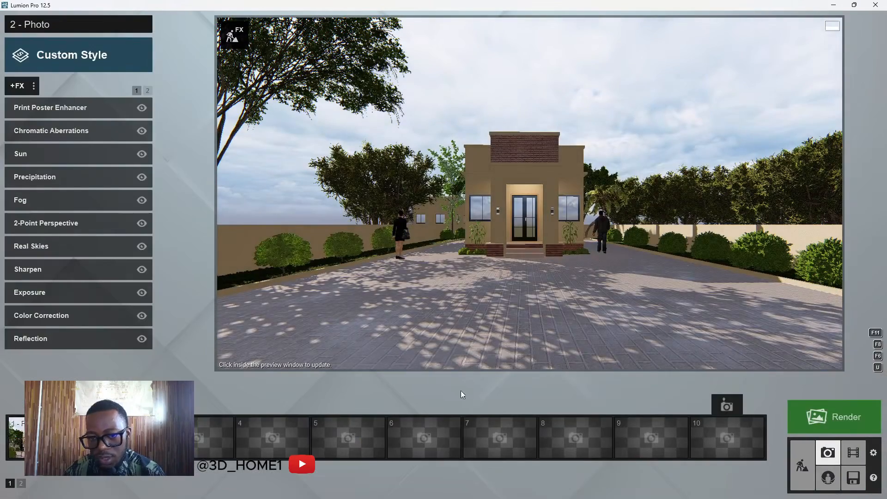
left_click(530, 251)
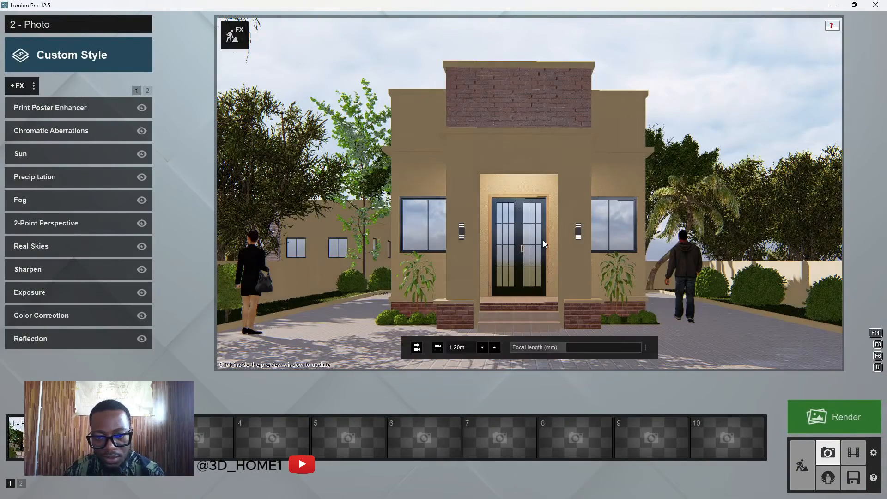
left_click(544, 239)
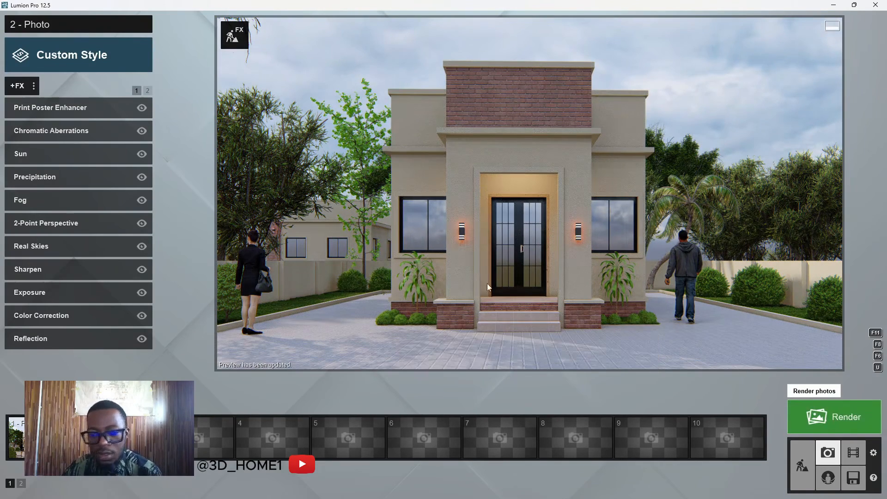
Render Photo 2 at Print size 3840x2160 to the Desktop as the JPG file R2, and close the finished render.
left_click(832, 420)
left_click(492, 370)
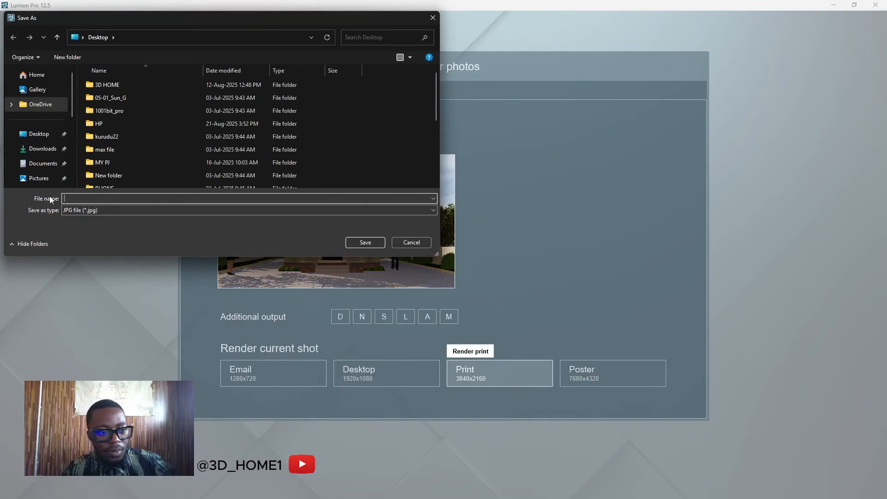
left_click(42, 149)
left_click(38, 134)
left_click(105, 197)
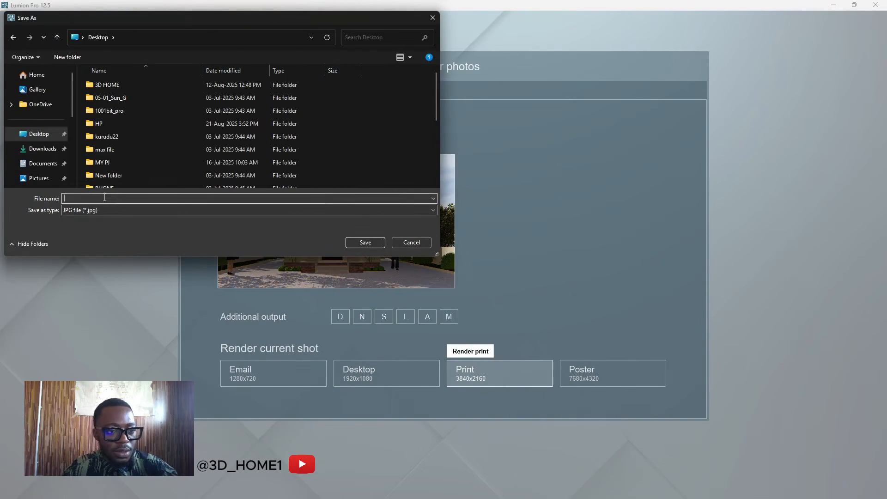
type("R2")
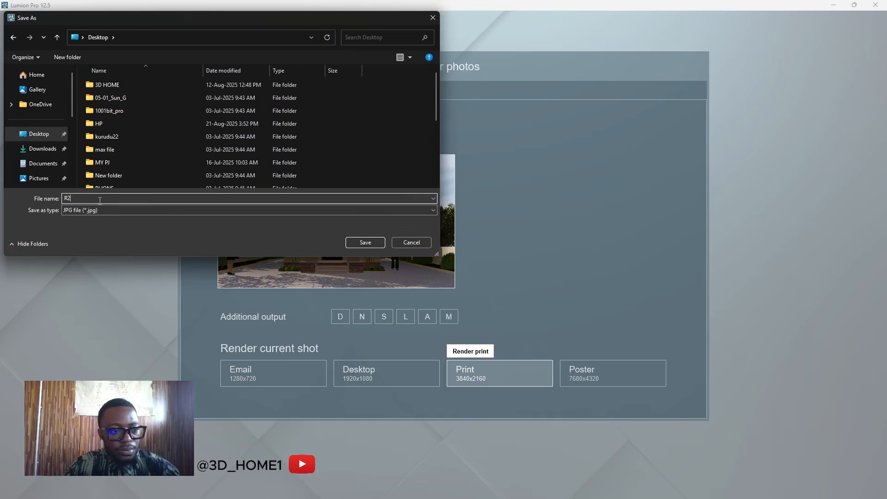
left_click(365, 243)
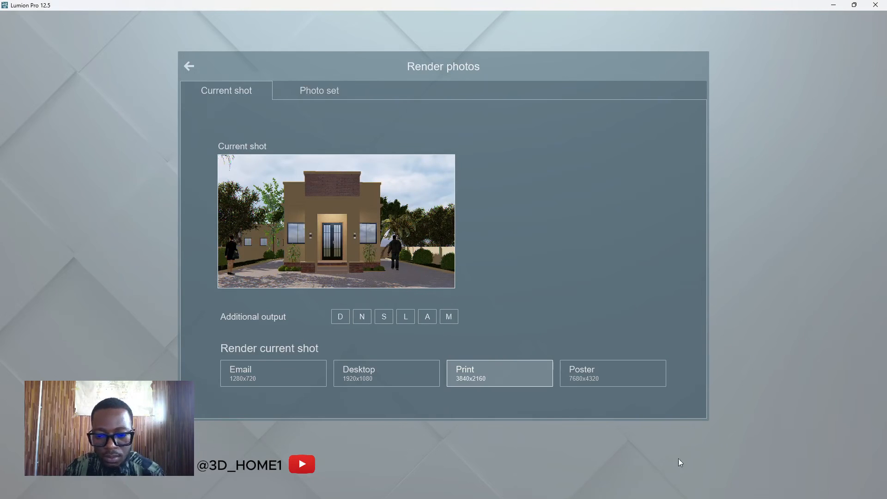
mouse_move(579, 491)
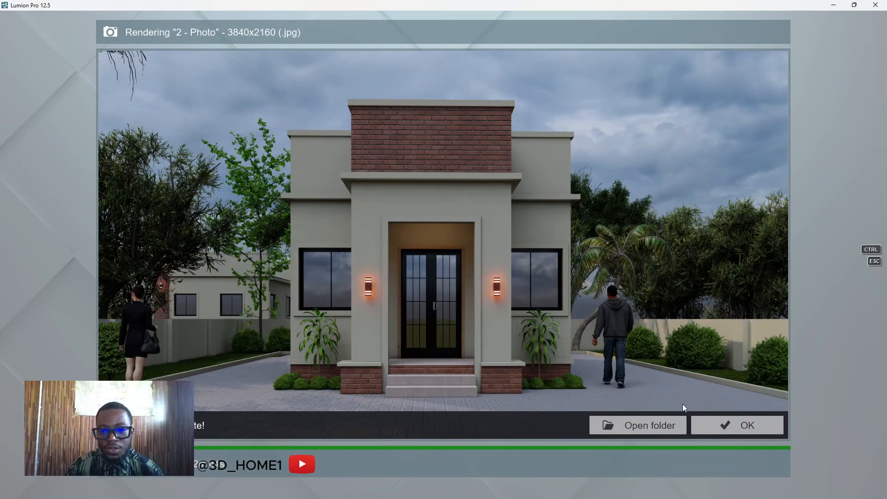
left_click(728, 428)
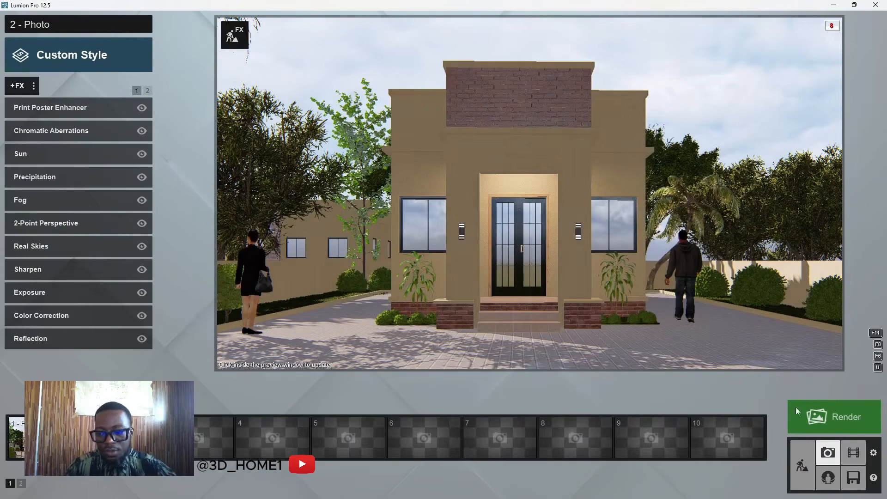
Save the Lumion project in the Documents folder under the file name SCHOOL 01.
left_click(854, 479)
left_click(564, 252)
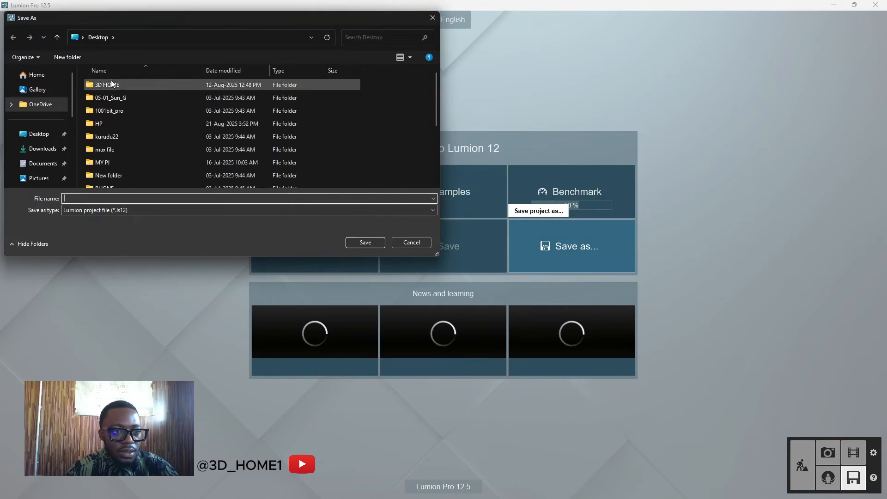
left_click(41, 148)
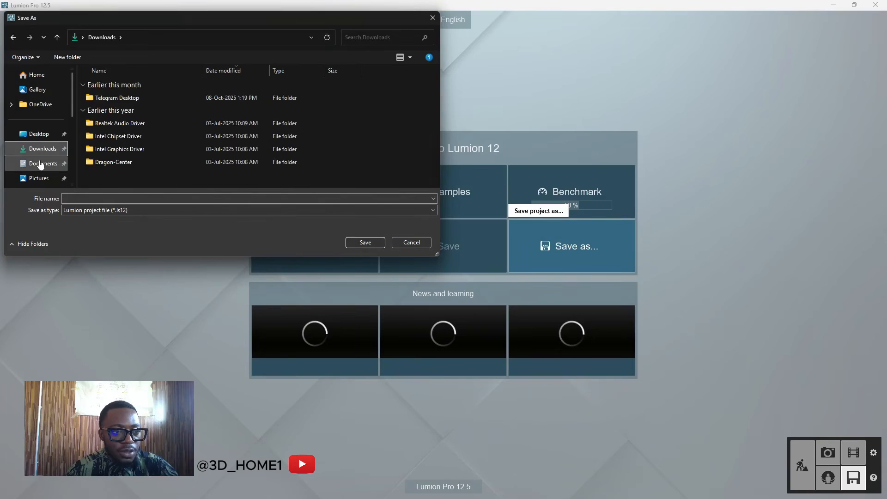
left_click(43, 163)
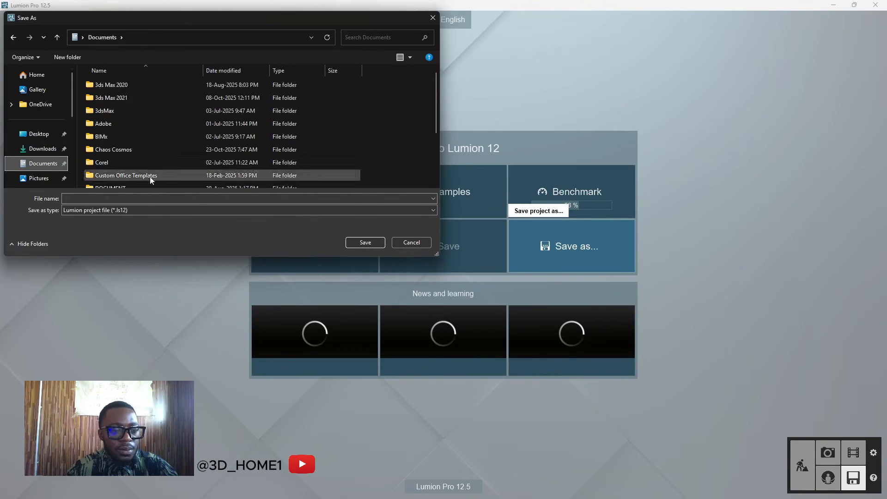
left_click(136, 198)
type("SCHOOL 01")
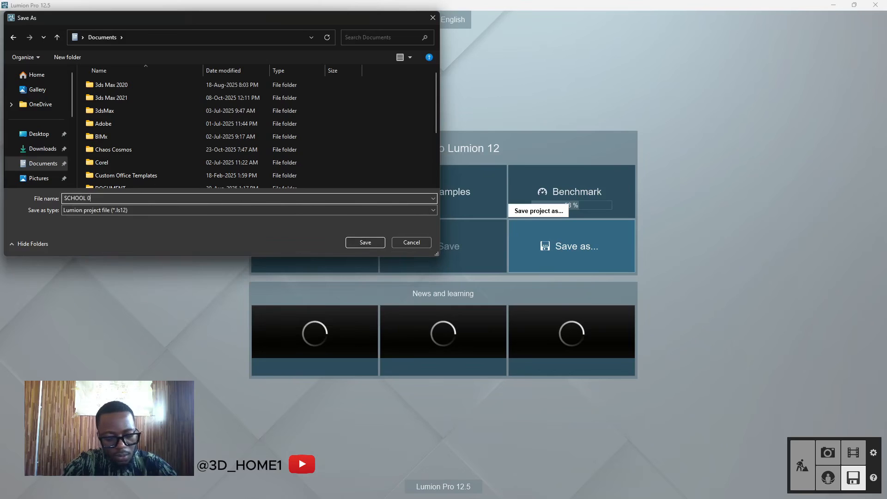
left_click(378, 246)
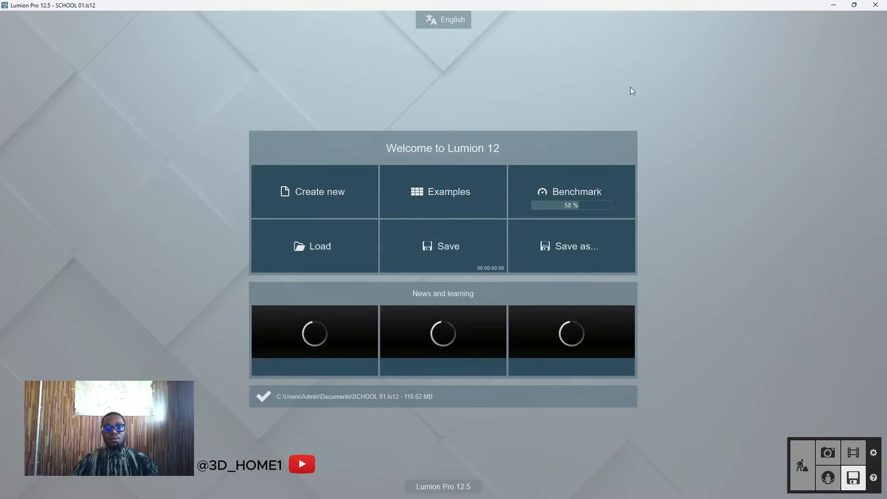
Minimize the Lumion and Archicad windows to reach the Windows desktop.
left_click(835, 5)
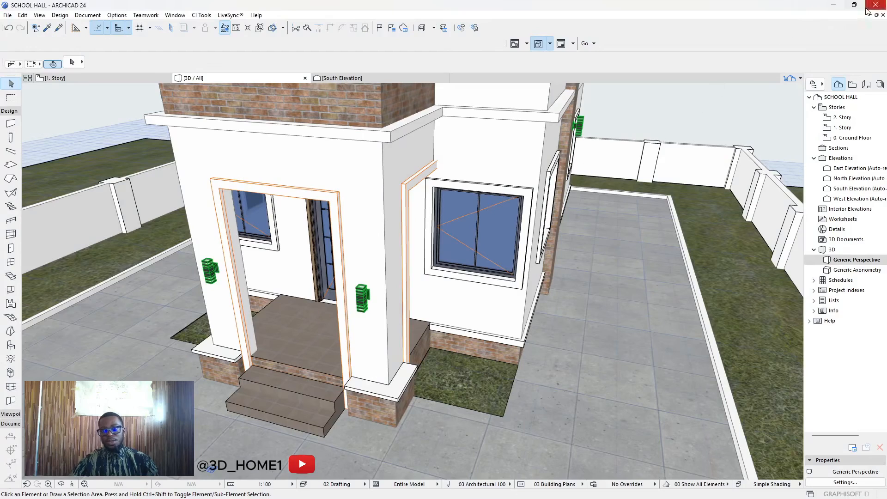
left_click(834, 6)
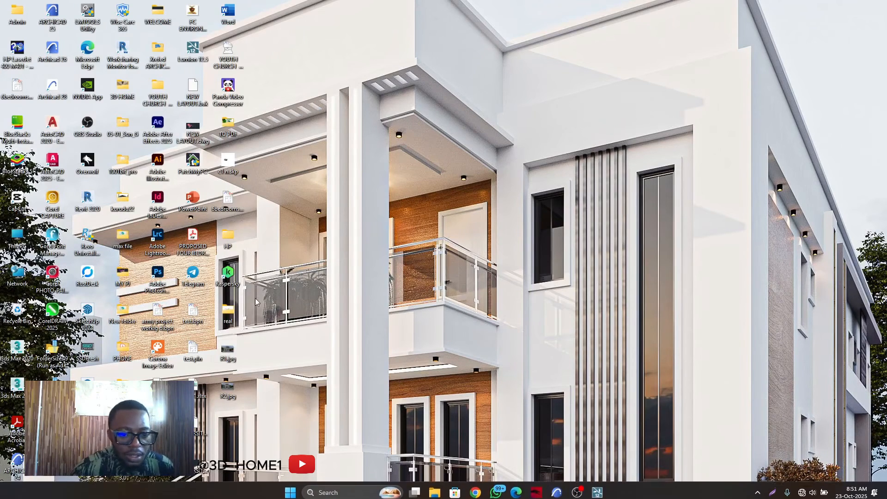
View the rendered images R1.jpg and R2.jpg from the desktop one after the other and close each.
double_click(228, 352)
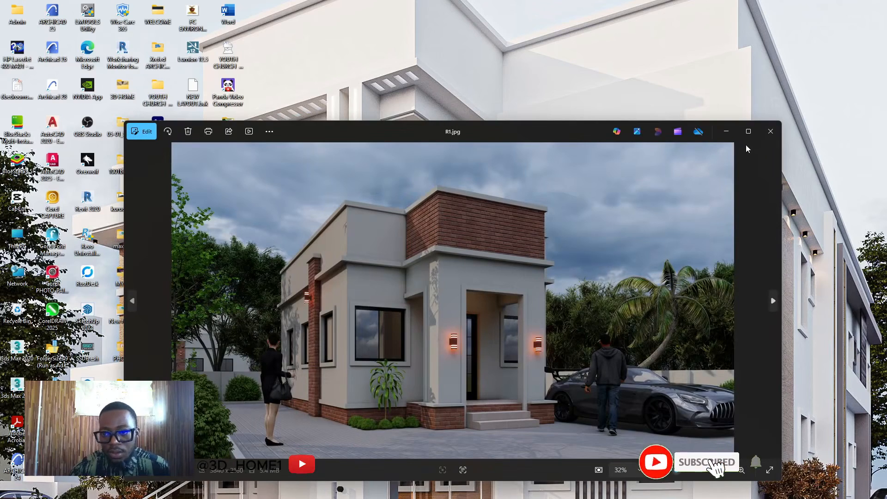
left_click(747, 132)
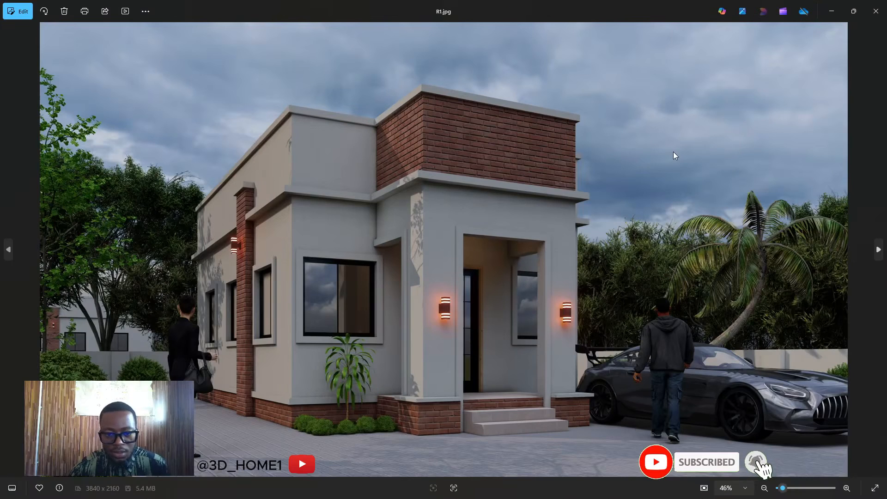
left_click(874, 13)
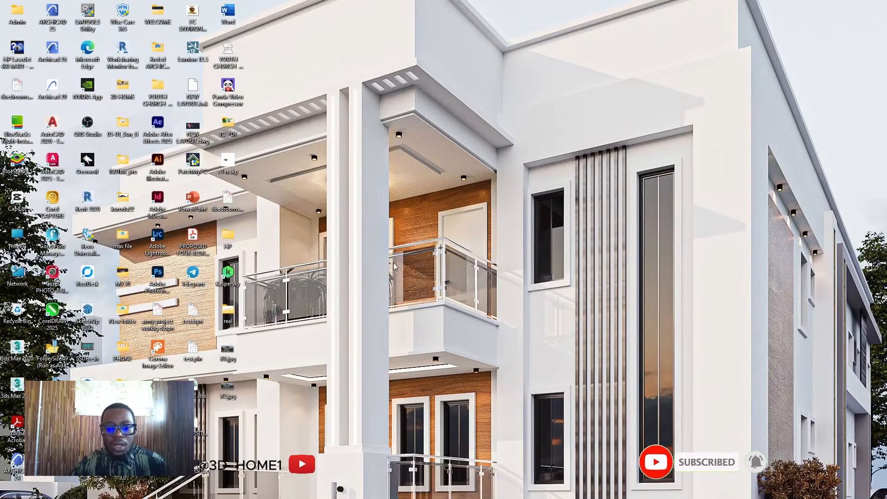
double_click(229, 387)
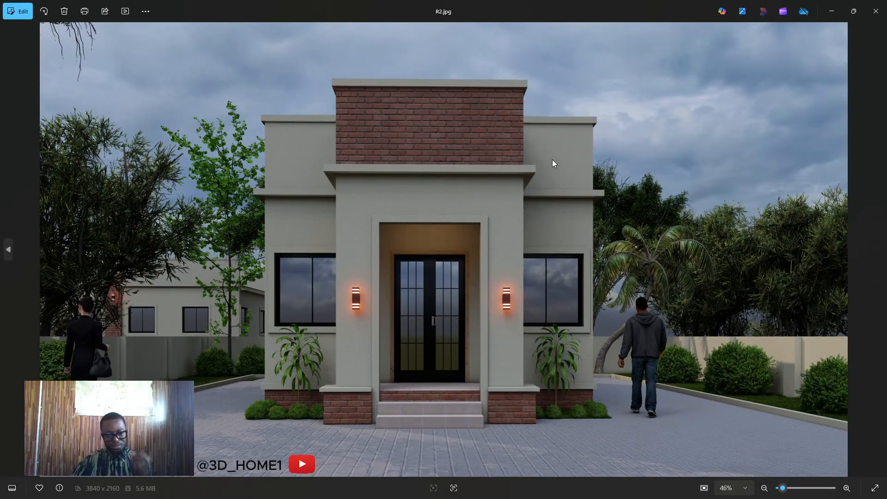
left_click(876, 12)
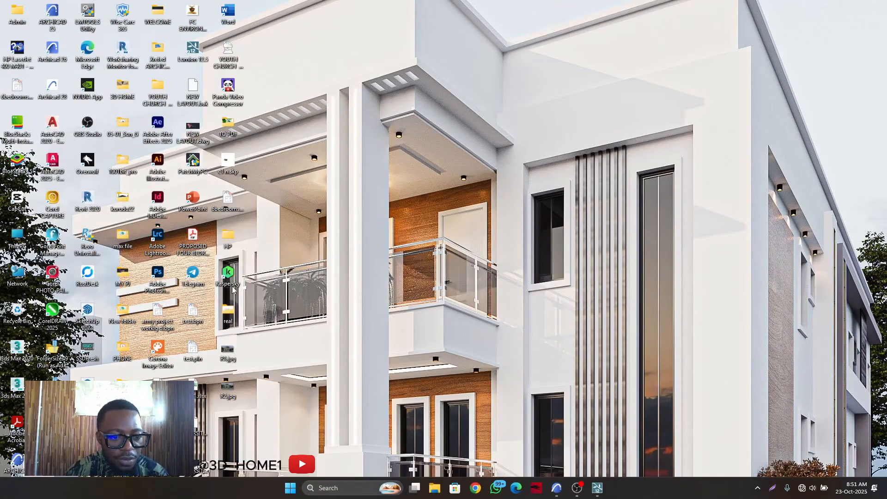
Launch Photoshop and open both R1.jpg and R2.jpg from the Desktop folder.
double_click(159, 283)
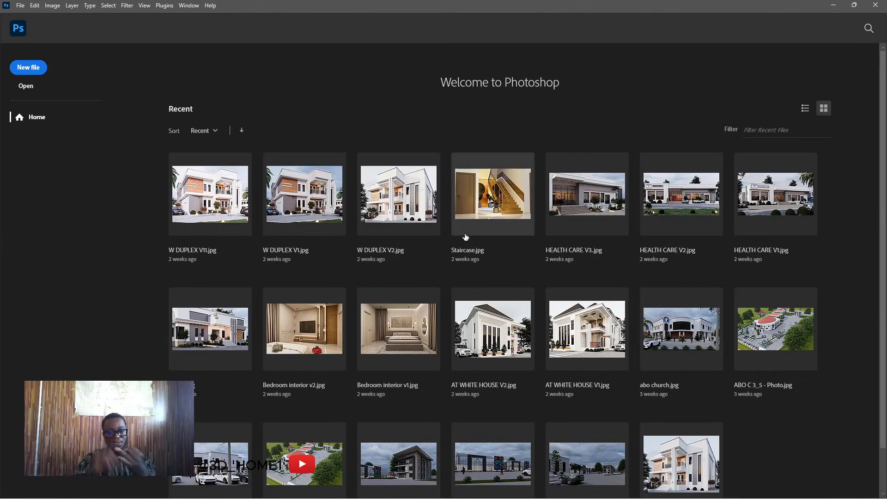
left_click(30, 90)
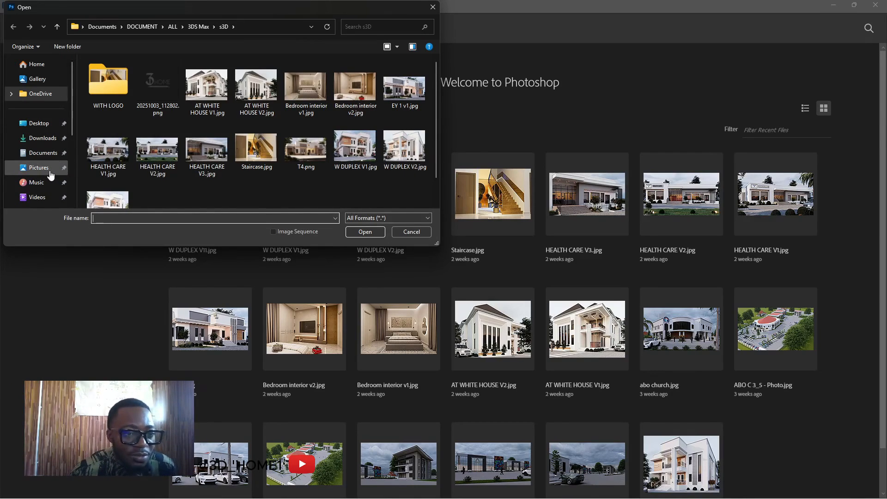
scroll(51, 176, "down", 5)
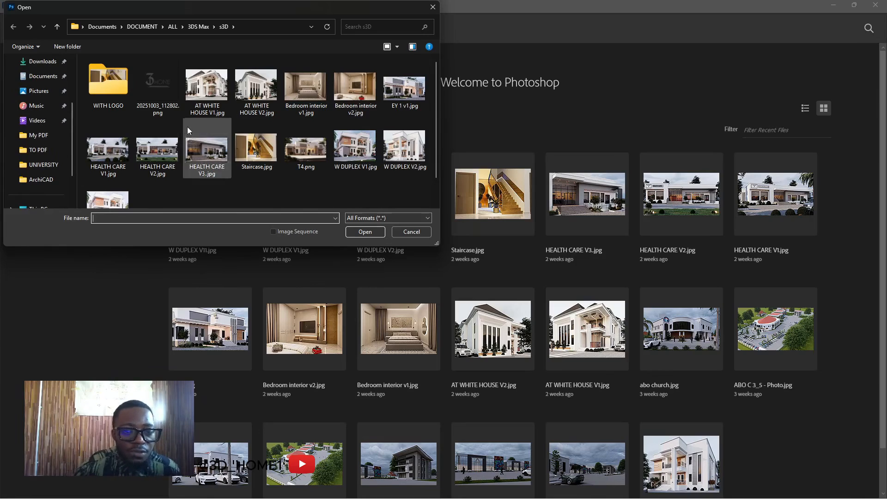
left_click(54, 92)
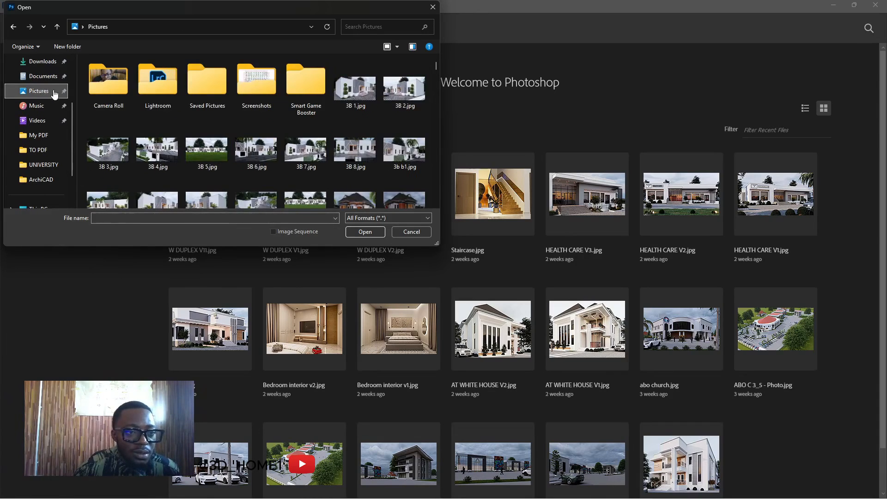
left_click(43, 77)
scroll(47, 69, "up", 2)
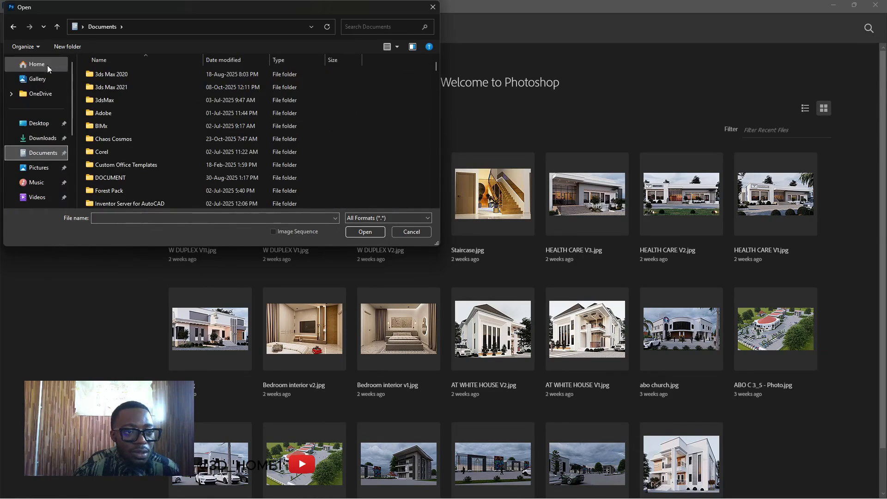
left_click(45, 123)
scroll(231, 139, "down", 5)
scroll(141, 165, "down", 3)
key("r")
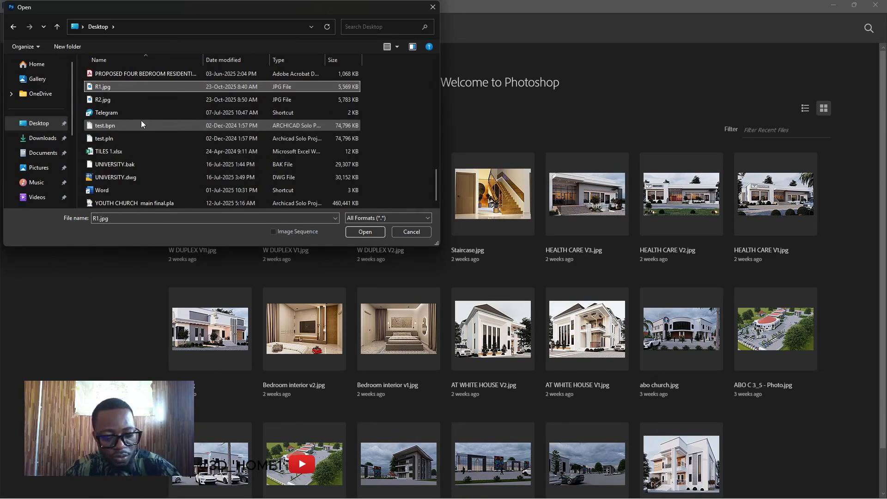
left_click(112, 100, "ctrl")
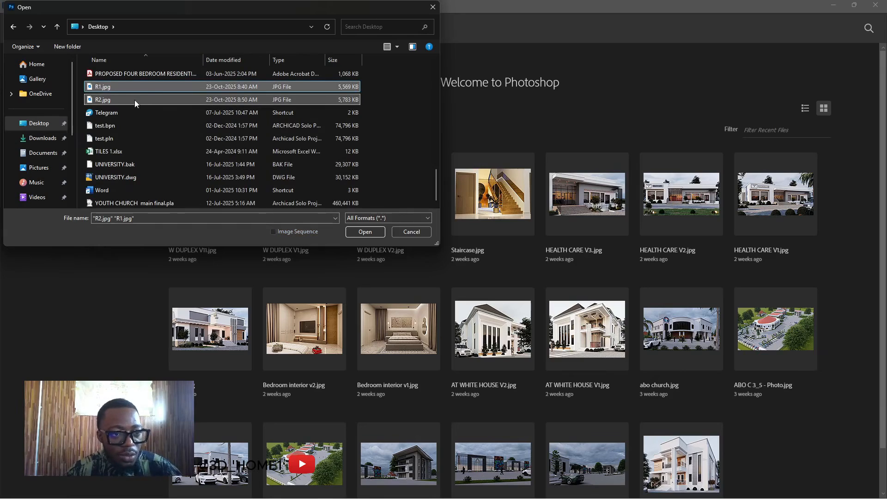
left_click(365, 232)
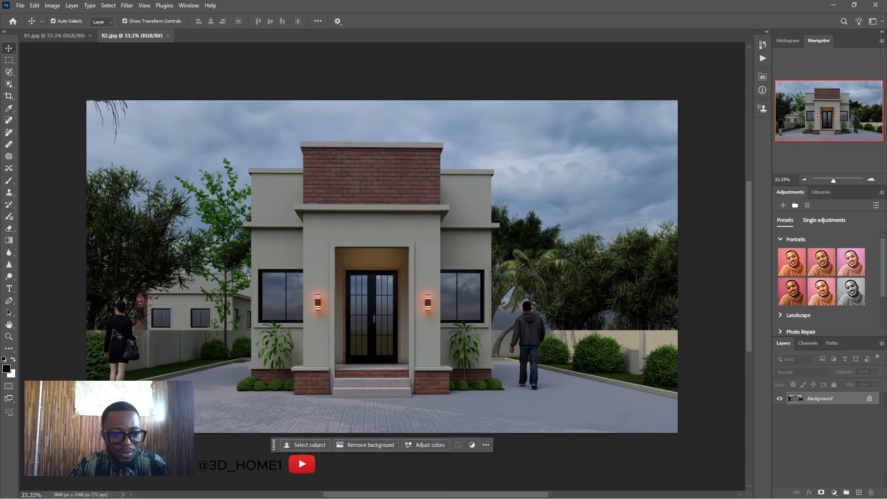
Crop both sides of the R2 image to narrow it to about 3180 x 2160 px.
left_click(9, 96)
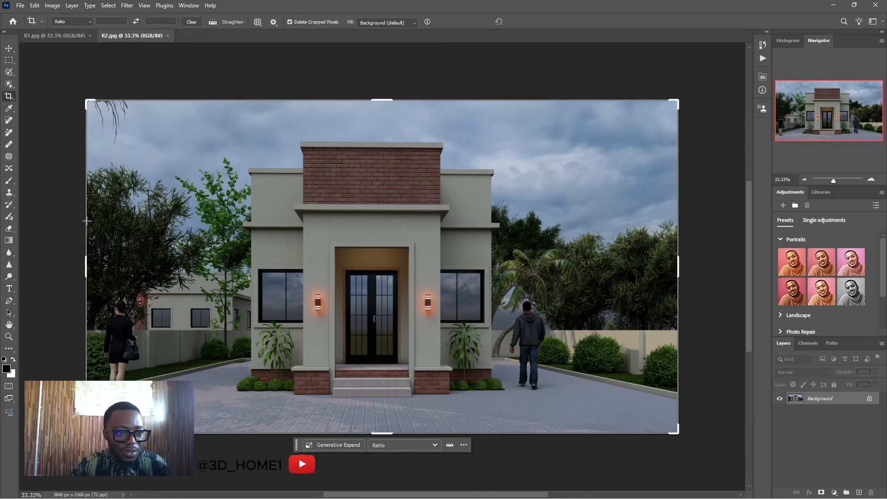
left_click_drag(86, 267, 107, 272)
left_click_drag(655, 268, 625, 274)
left_click(9, 48)
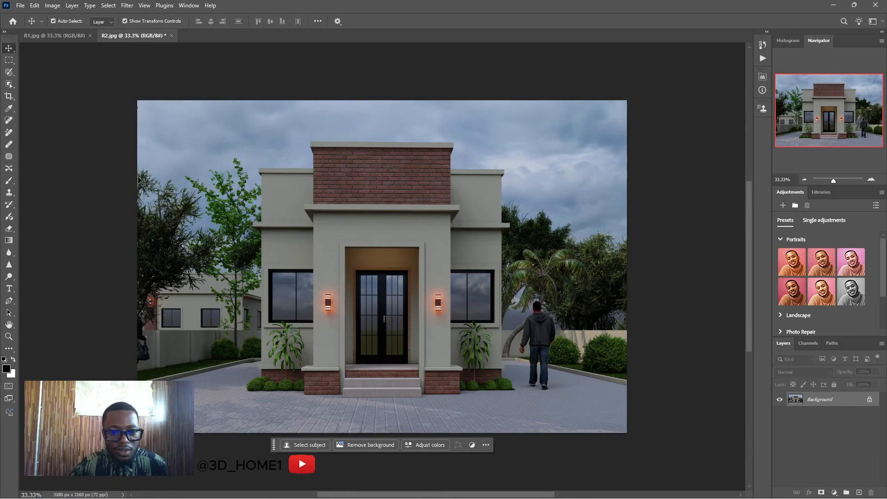
Unlock the background layer, duplicate it and apply a High Pass filter with a 1.0 pixel radius to the copy.
left_click(870, 400)
key("ctrl+j")
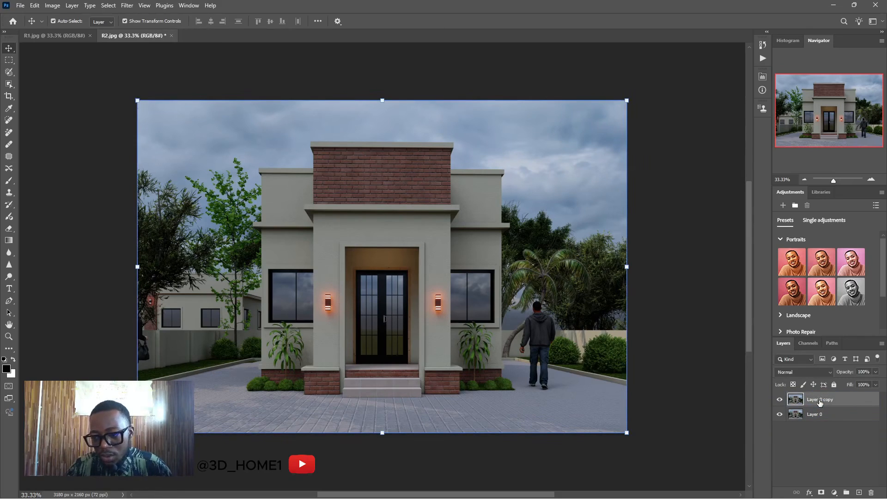
left_click(127, 5)
mouse_move(207, 196)
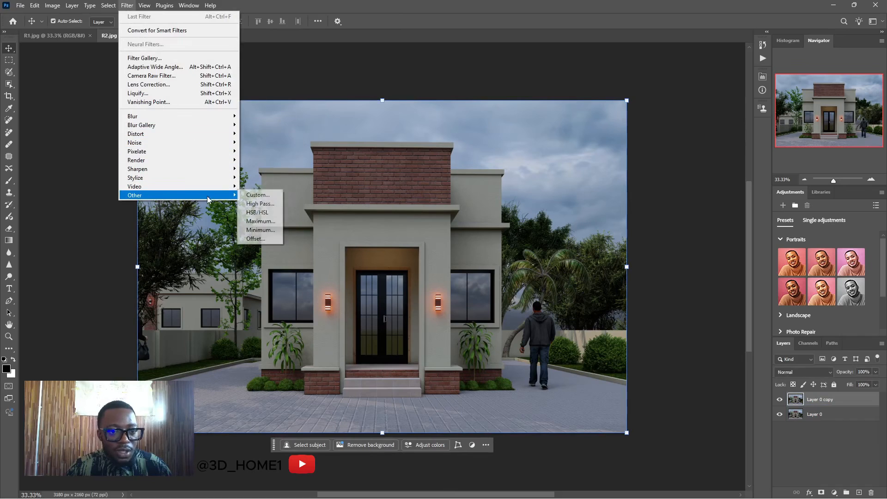
left_click(260, 203)
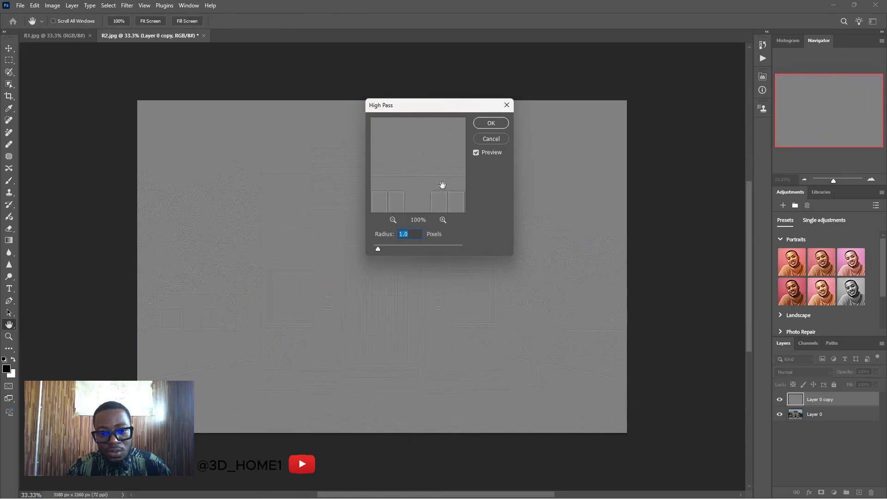
left_click(490, 123)
key("v")
Set the blend mode of the high-pass layer copy to Overlay.
left_click(830, 413)
left_click(831, 400)
left_click(814, 372)
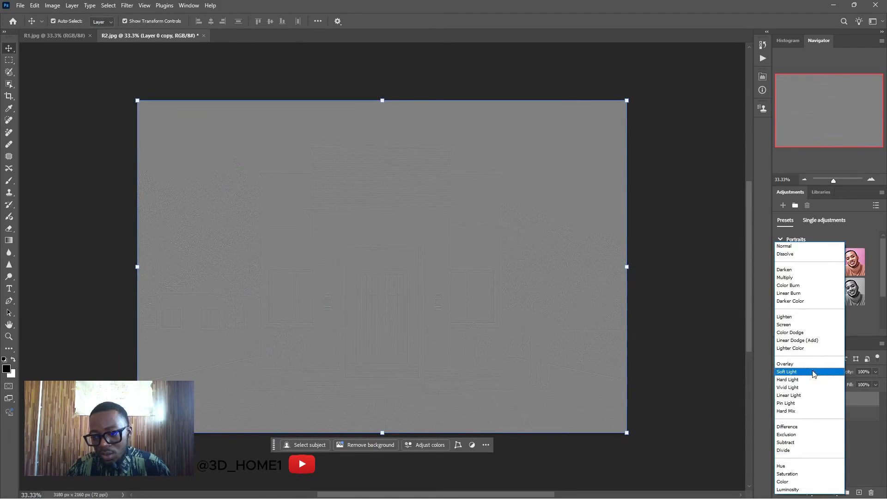
left_click(802, 368)
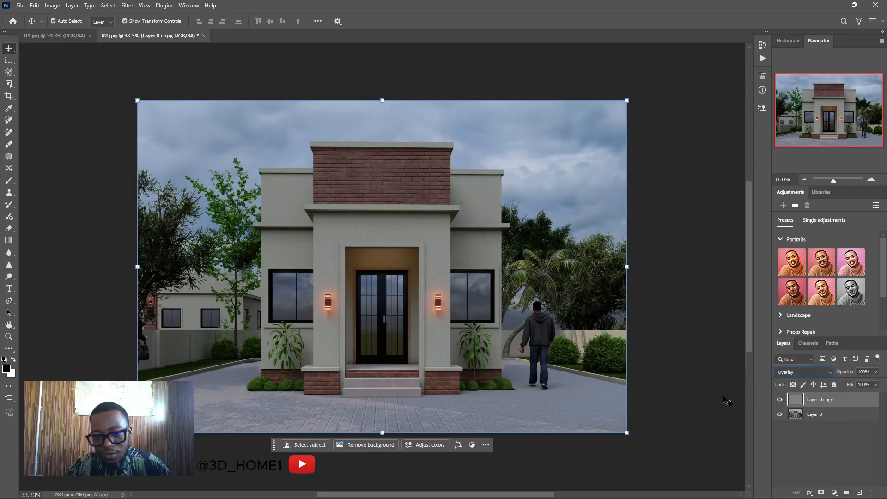
Open the Camera Raw Filter on Layer 0 and raise the exposure to +1.05.
left_click(821, 416)
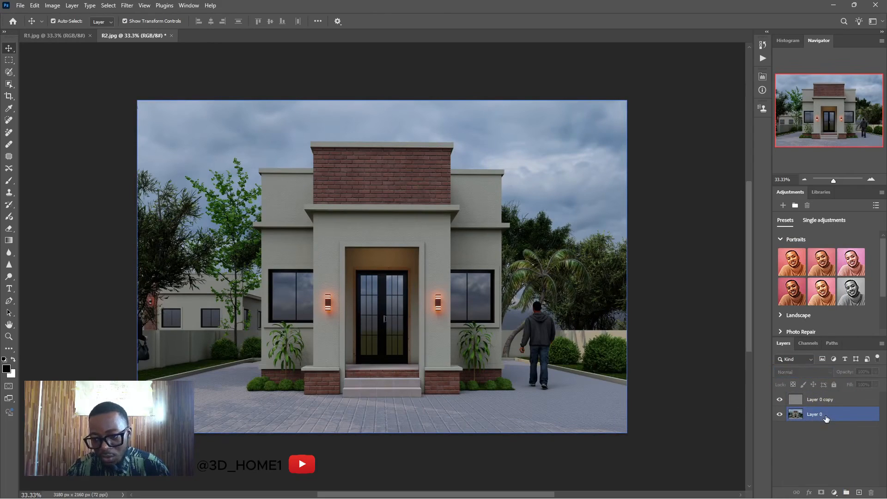
left_click(128, 6)
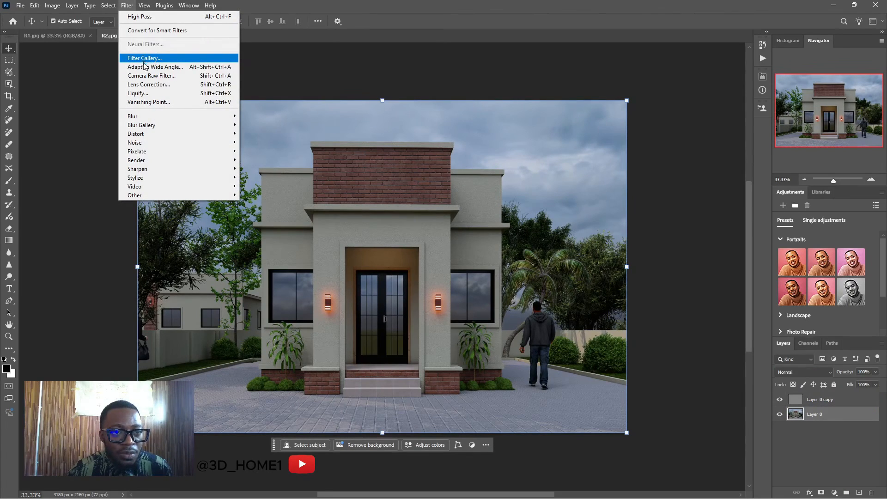
left_click(152, 76)
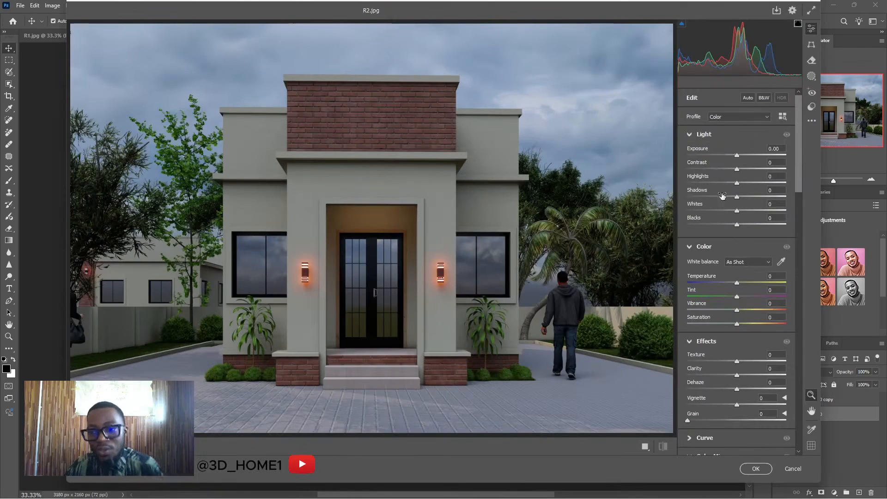
left_click_drag(737, 158, 747, 157)
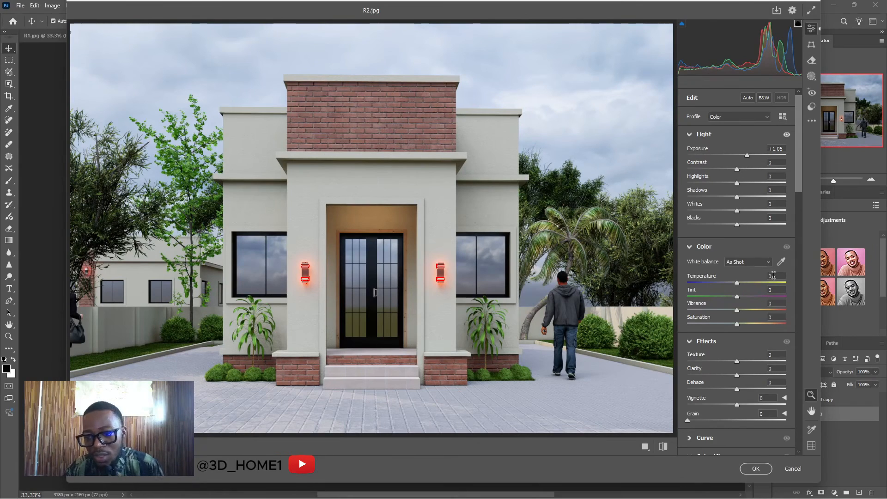
Set the white balance temperature to +2 and the tint to +2.
type("2")
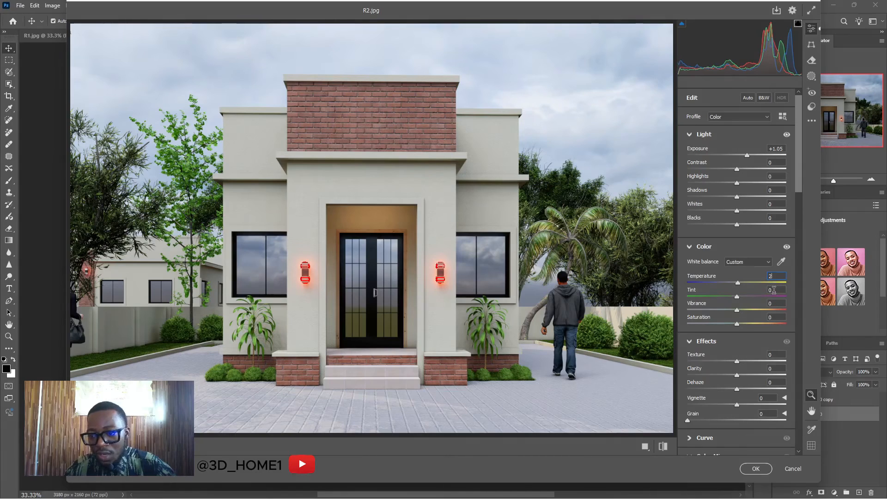
left_click(772, 290)
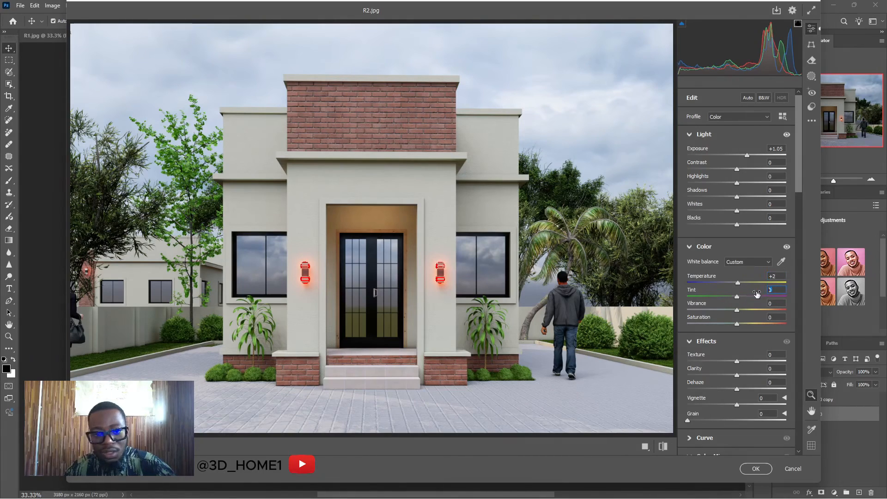
type("2")
left_click(780, 282)
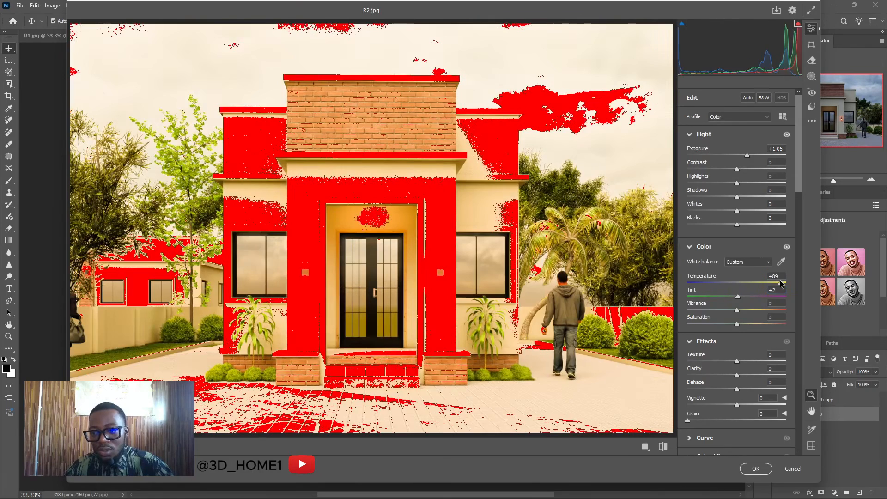
left_click_drag(780, 277, 766, 279)
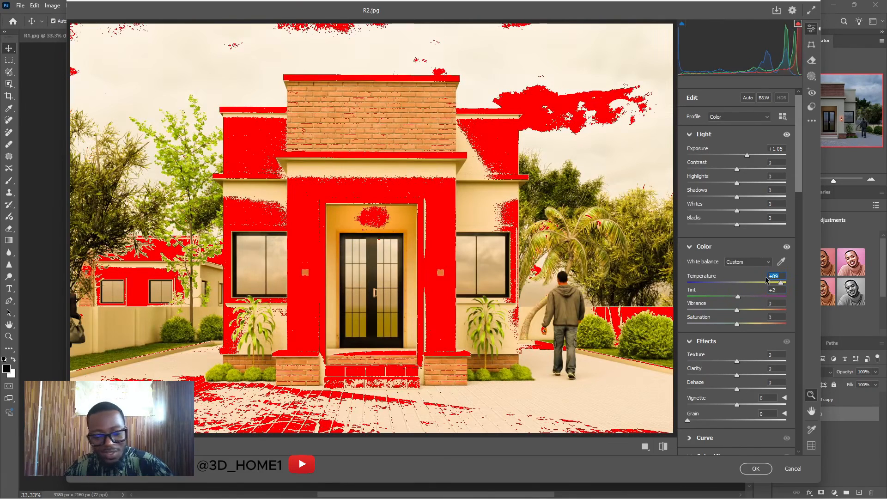
type("2")
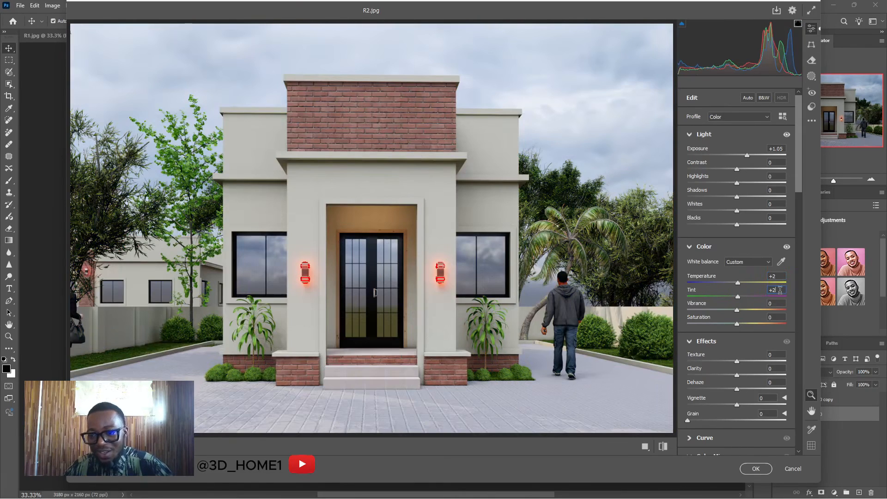
Try higher clarity and texture effects on the image, and reset both to 0.
left_click_drag(801, 183, 805, 216)
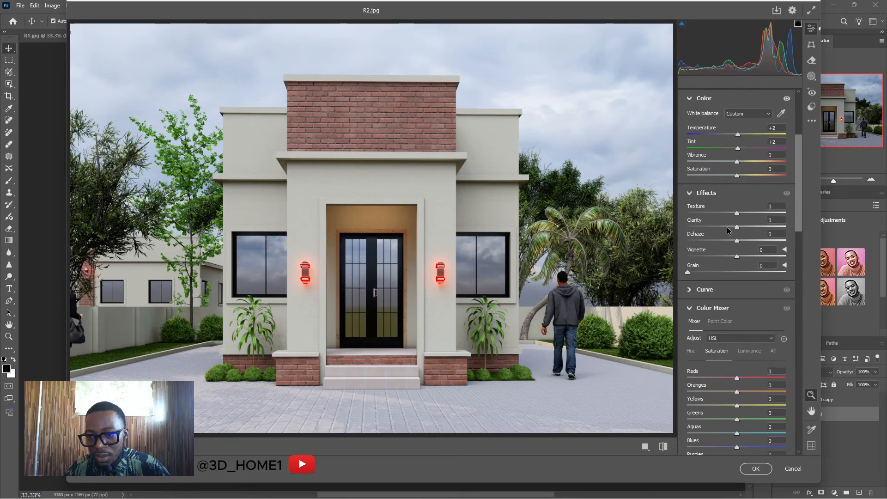
left_click_drag(744, 227, 759, 226)
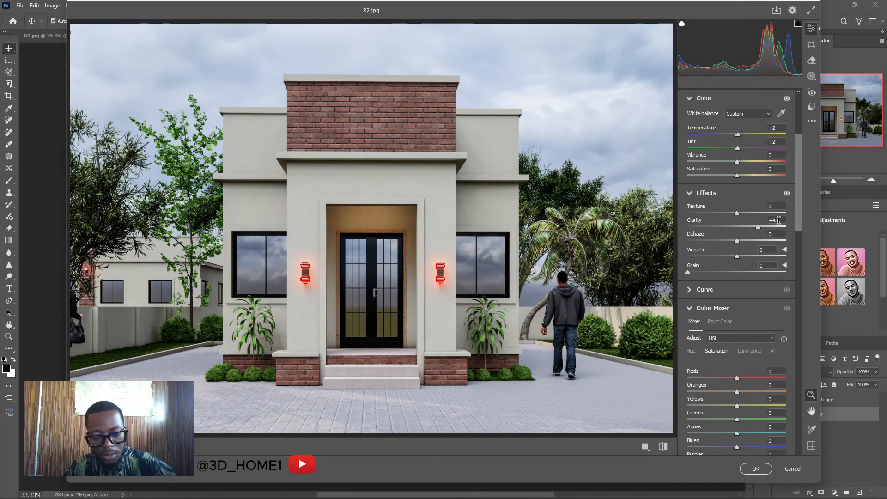
double_click(779, 220)
mouse_move(737, 214)
left_mouse_down()
mouse_move(753, 212)
mouse_move(745, 214)
left_mouse_up()
left_click(780, 205)
type("0")
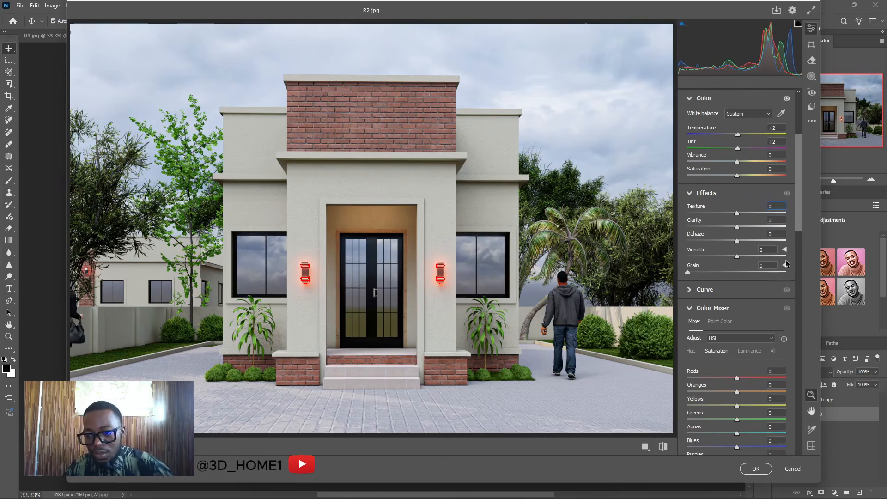
Set the detail sharpening to 50 and the blue primary saturation in the calibration settings to -100.
left_click_drag(798, 228, 805, 341)
left_click_drag(689, 328, 722, 329)
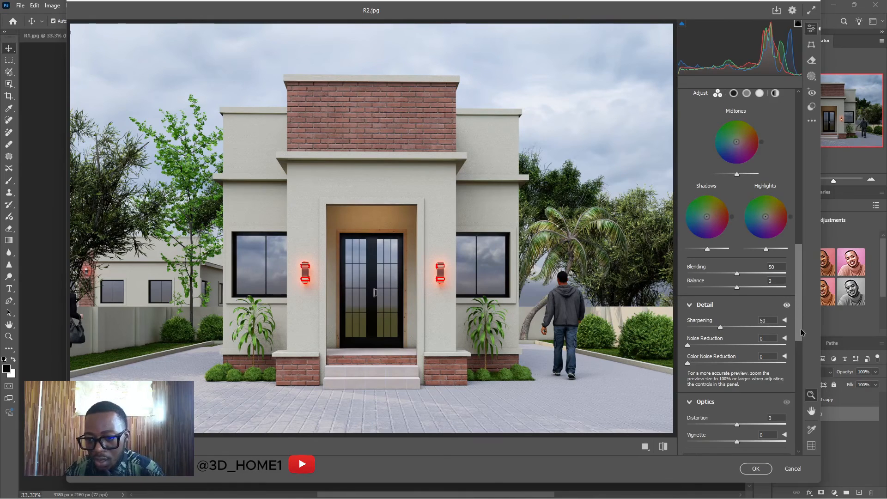
left_click_drag(800, 334, 797, 453)
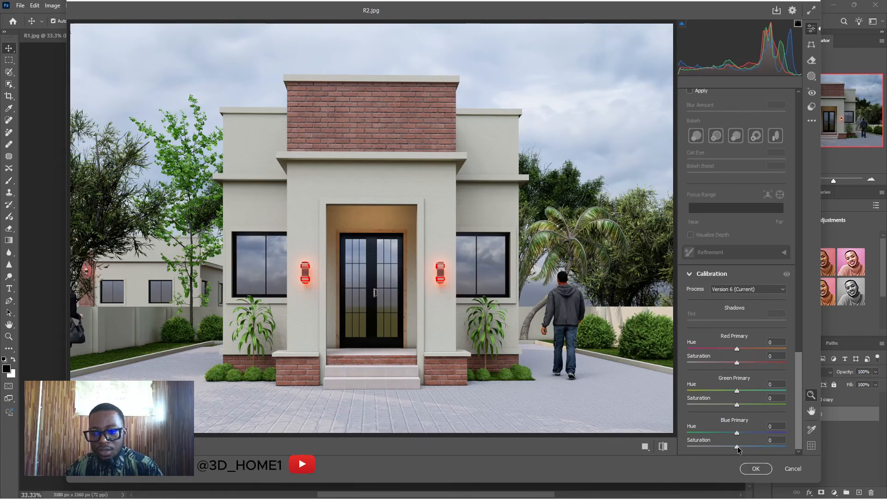
left_click_drag(736, 447, 689, 448)
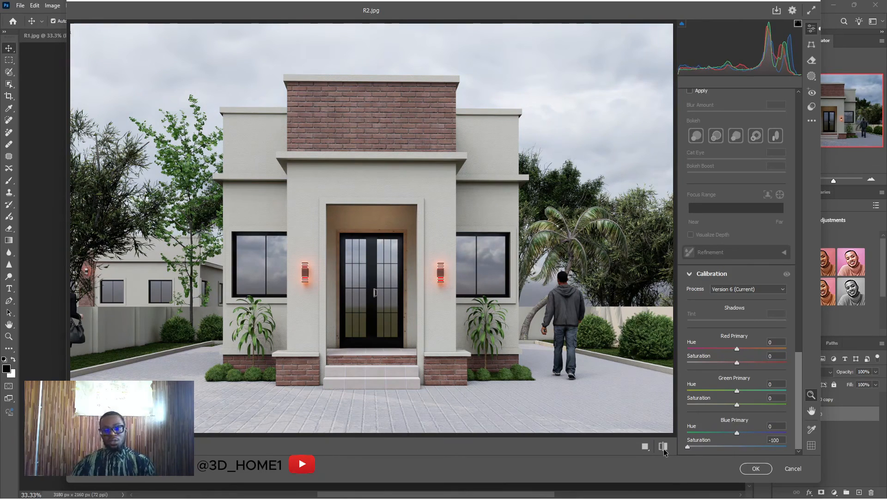
Set the blue primary saturation in the calibration settings to -41 and apply the Camera Raw Filter to the R2 image.
left_click_drag(688, 448, 714, 449)
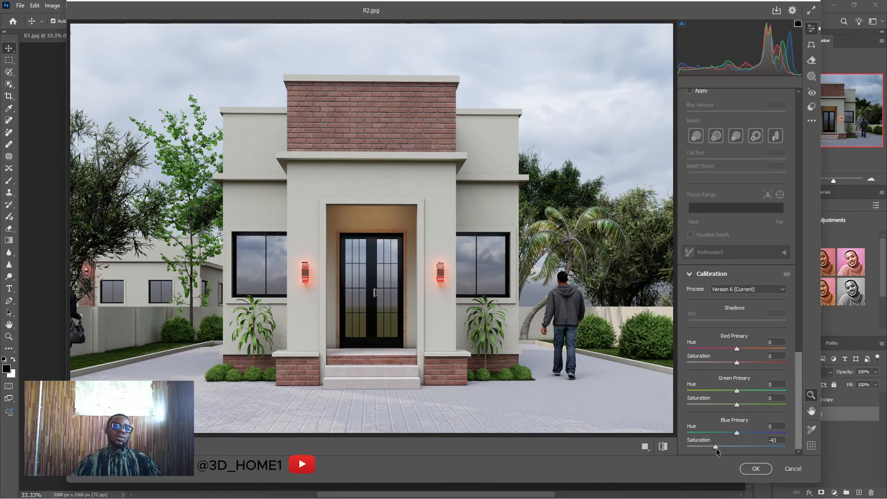
left_click_drag(716, 448, 716, 448)
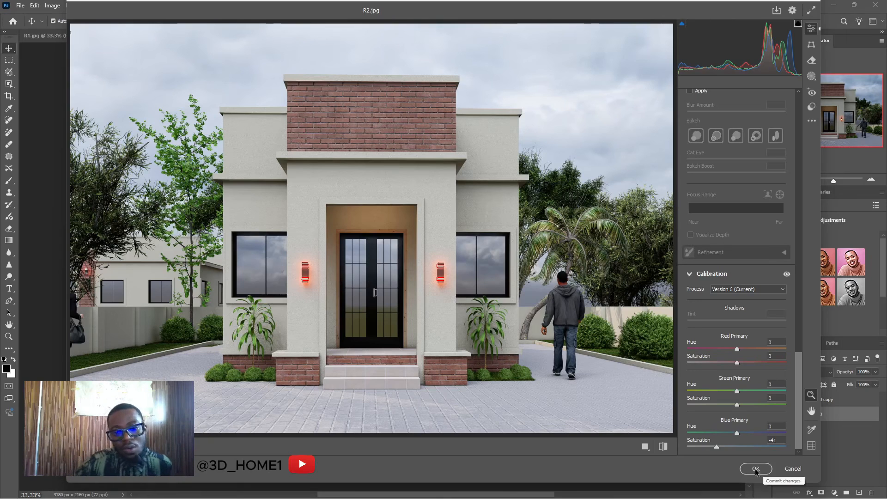
left_click(756, 469)
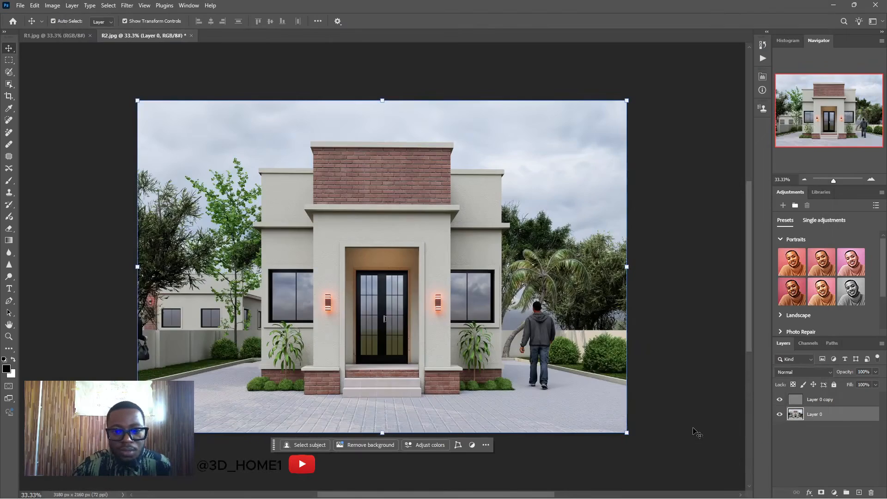
left_click(687, 343)
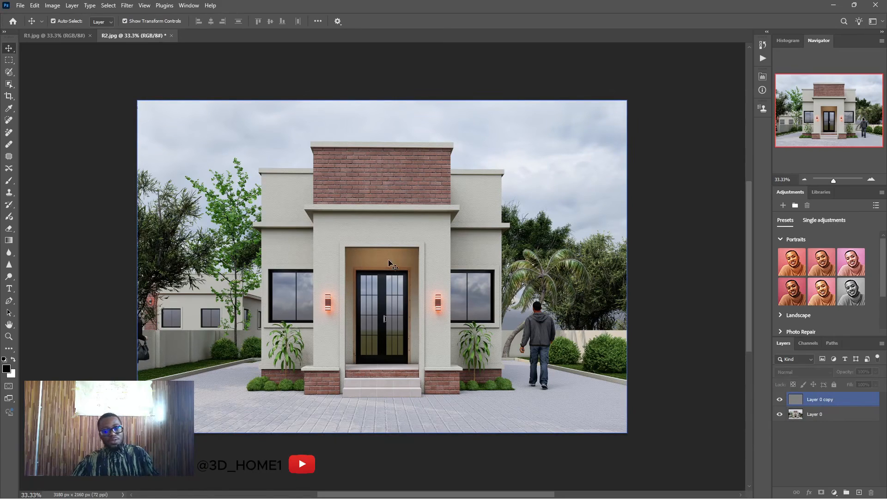
Switch to the R1 image and crop both sides evenly to a width of about 3590 px.
left_click(63, 36)
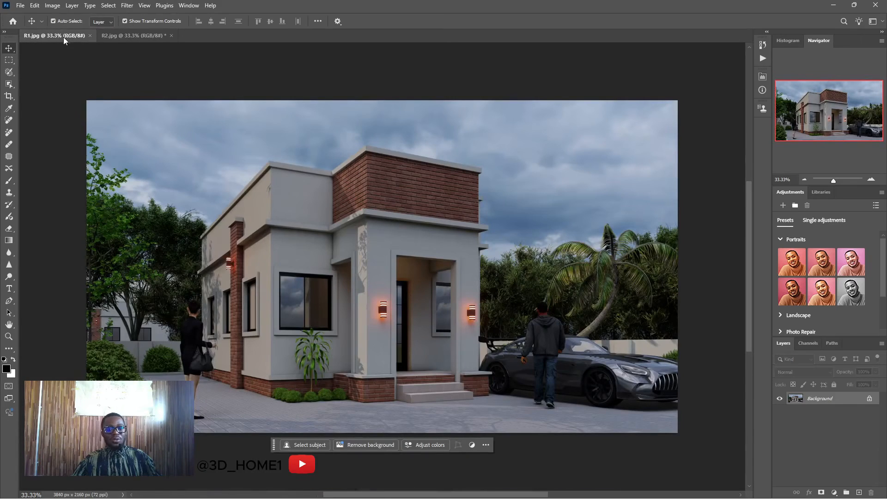
left_click(9, 96)
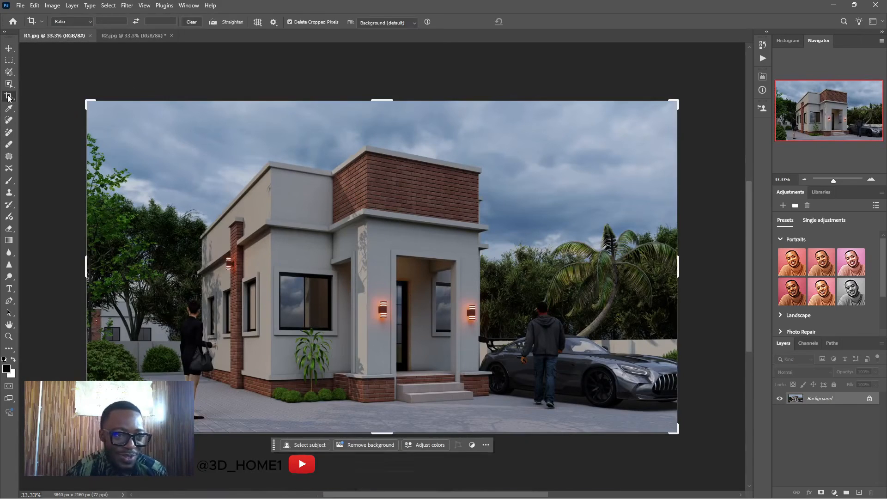
left_click_drag(679, 270, 659, 271)
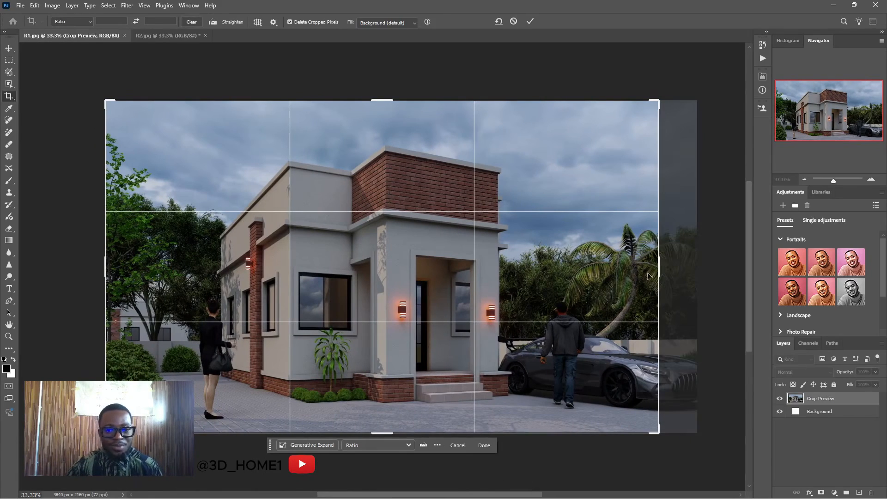
left_click(10, 48)
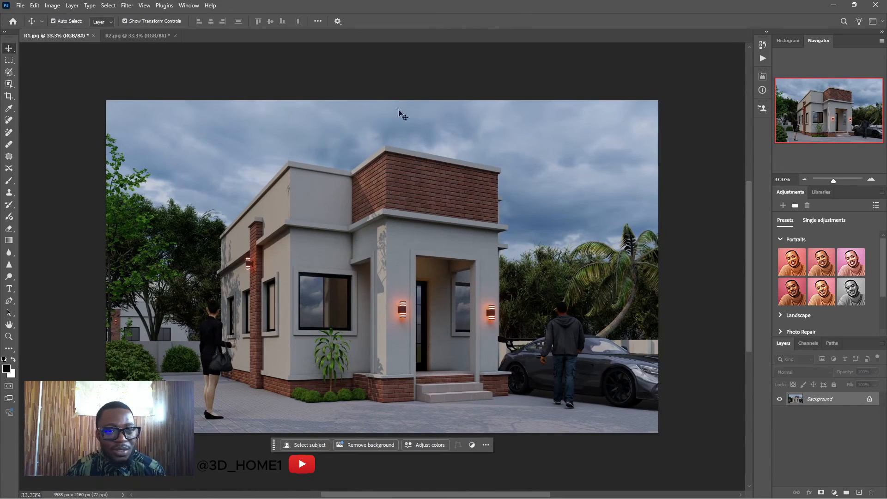
Unlock the R1 background layer and duplicate it.
left_click(870, 398)
key("ctrl")
key("ctrl+j")
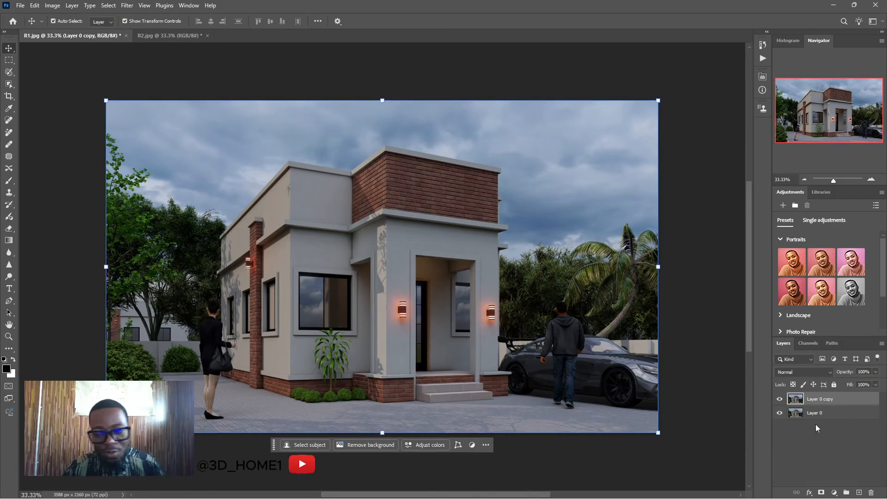
Apply a High Pass filter with a 1.0 pixel radius to Layer 0 copy and set its blend mode to Overlay.
left_click(818, 411)
left_click(819, 401)
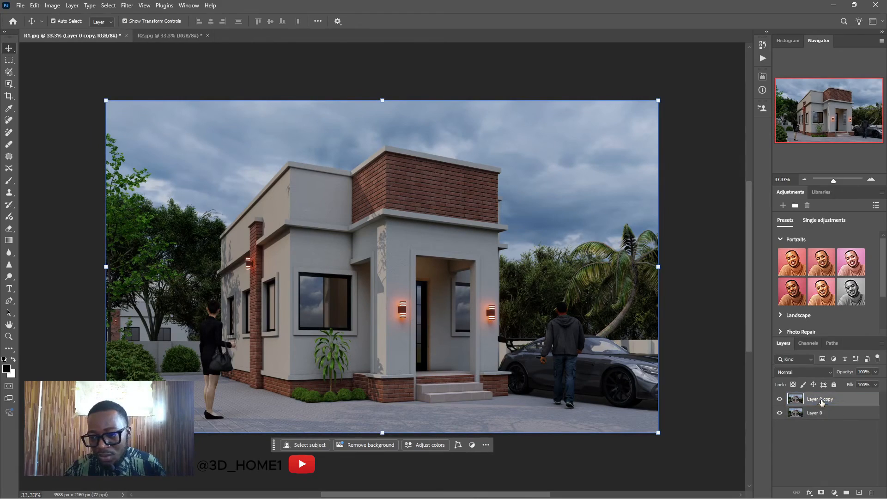
left_click(127, 6)
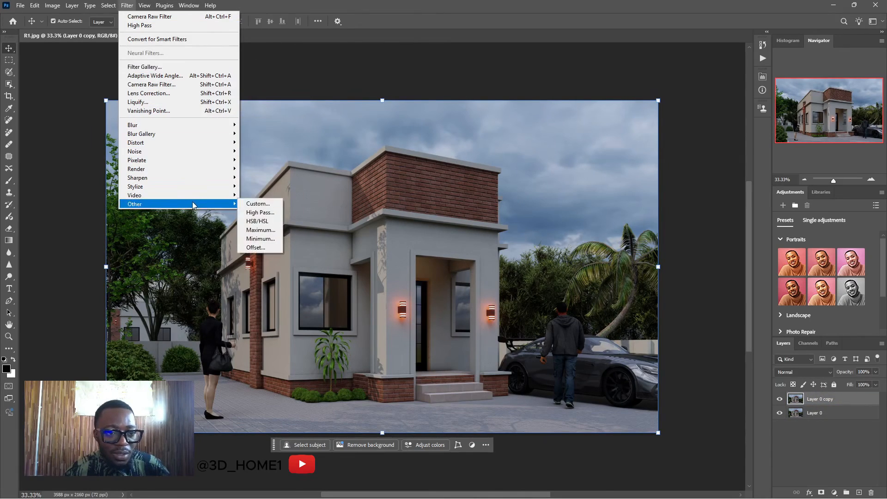
mouse_move(233, 203)
left_click(257, 213)
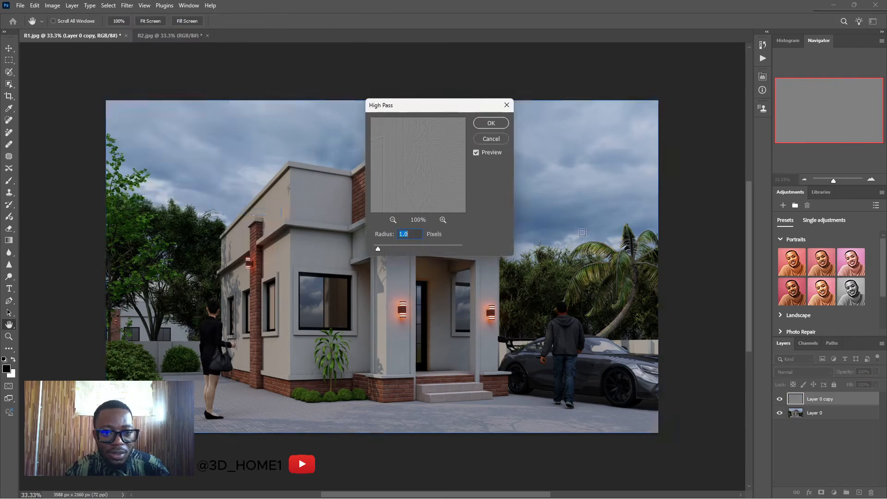
left_click(492, 121)
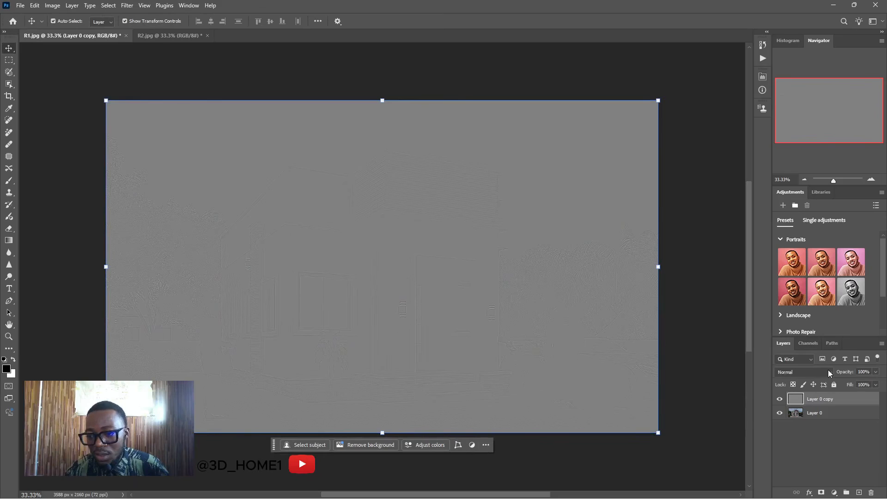
left_click(828, 372)
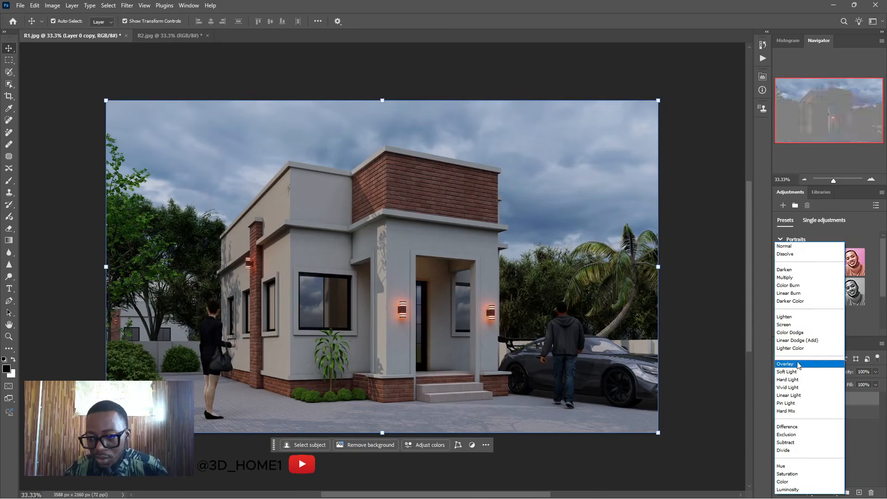
left_click(804, 364)
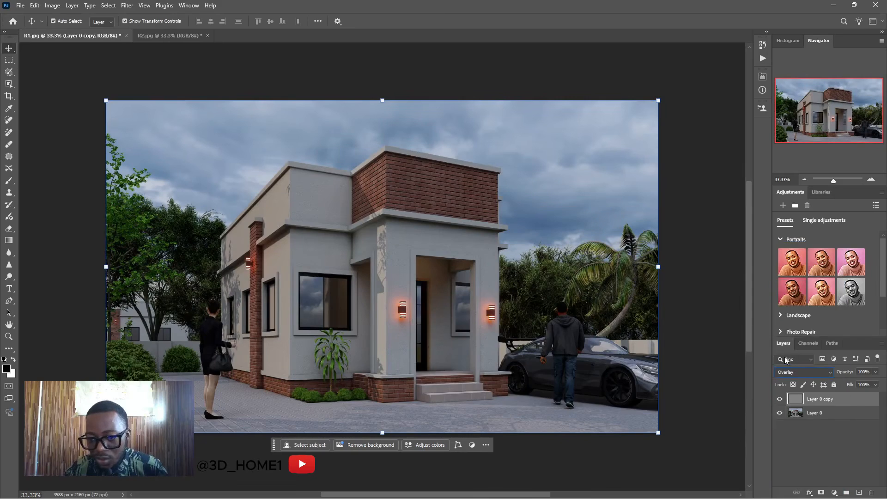
left_click(721, 315)
Open the Camera Raw Filter on R1's Layer 0 and raise the exposure to +1.20.
left_click(819, 413)
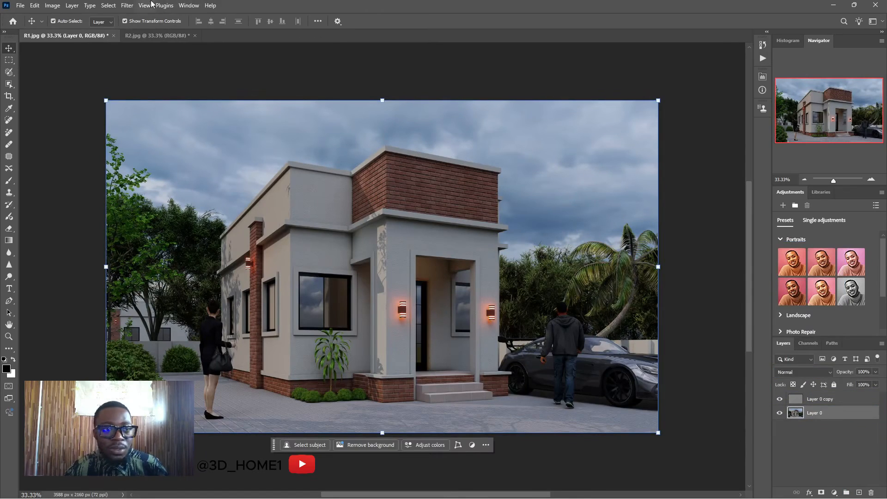
left_click(126, 5)
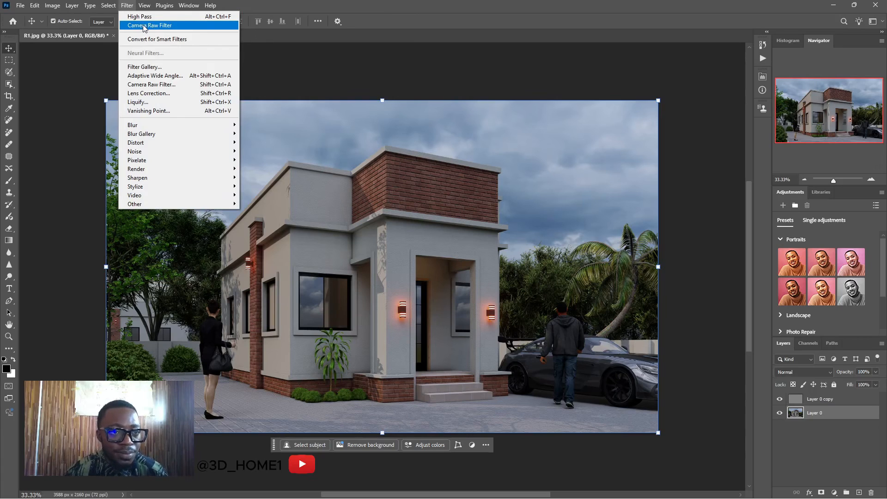
left_click(152, 84)
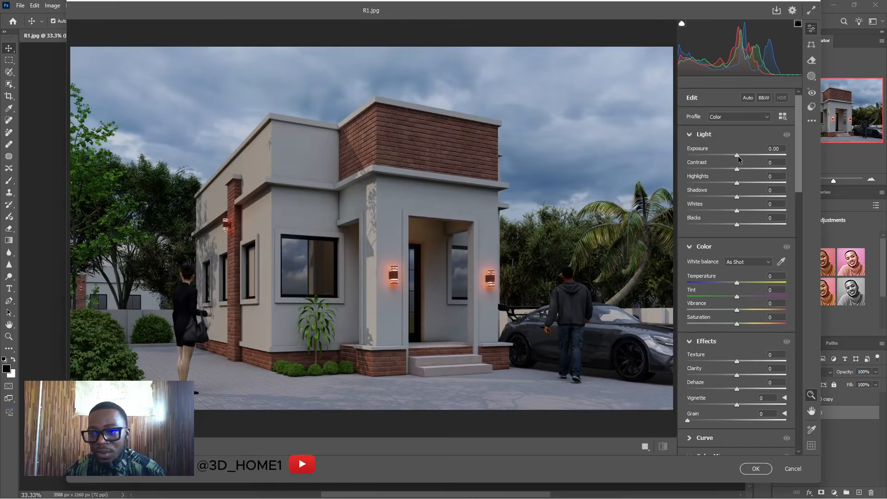
left_click_drag(738, 158, 749, 158)
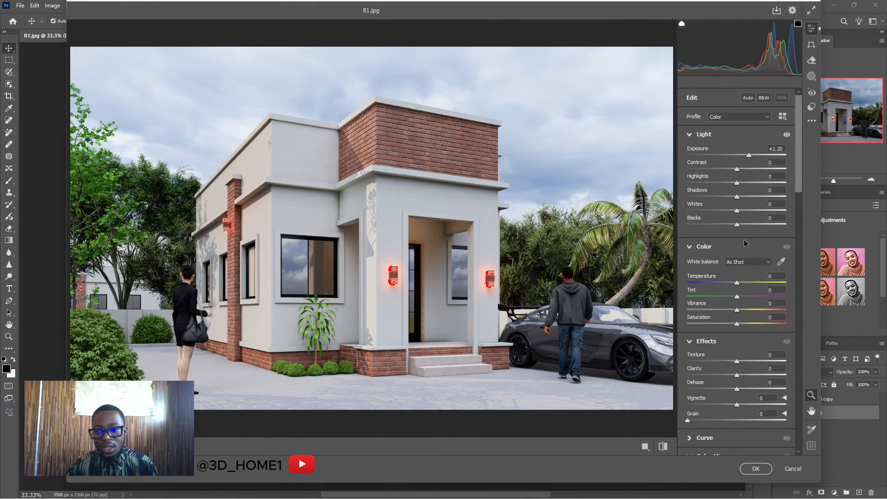
Set R1's white balance temperature to +2 and tint to +2.
left_click(767, 276)
type("2")
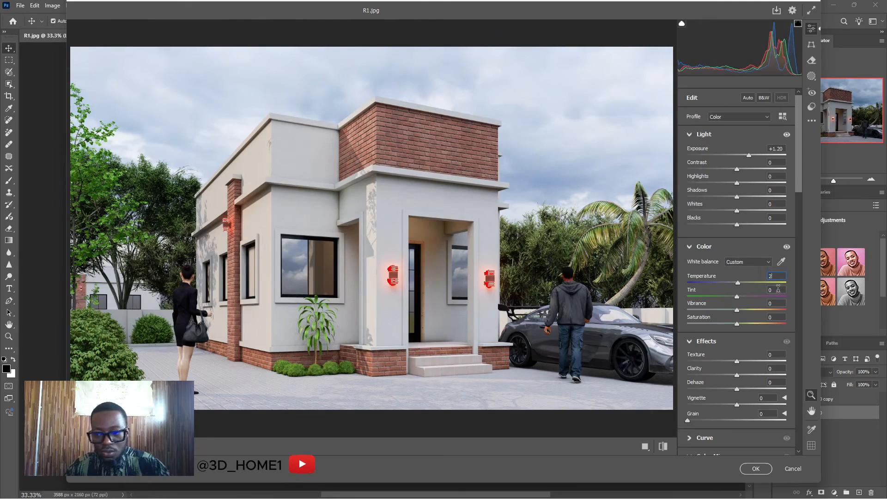
type("2")
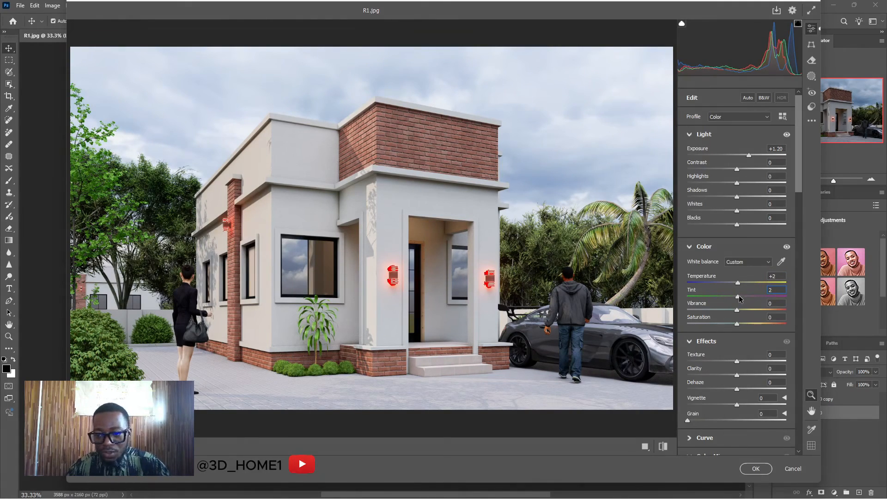
mouse_move(738, 296)
left_mouse_down()
mouse_move(768, 295)
mouse_move(750, 295)
left_mouse_up()
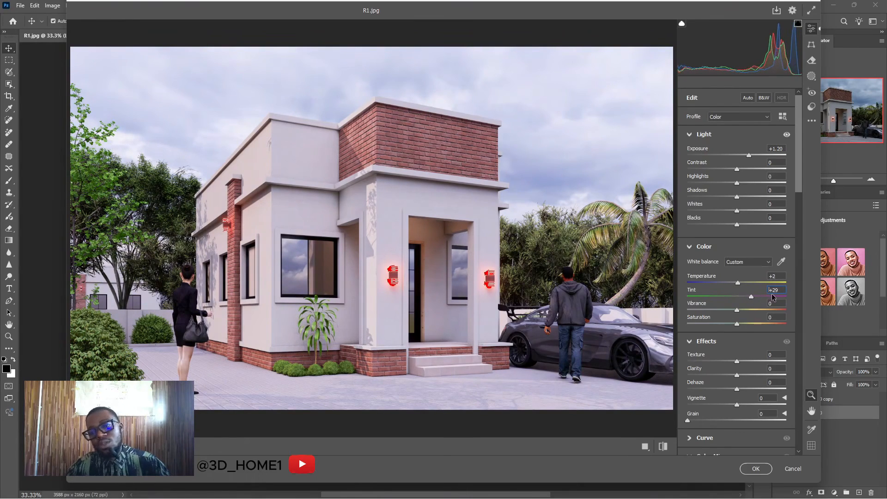
type("2")
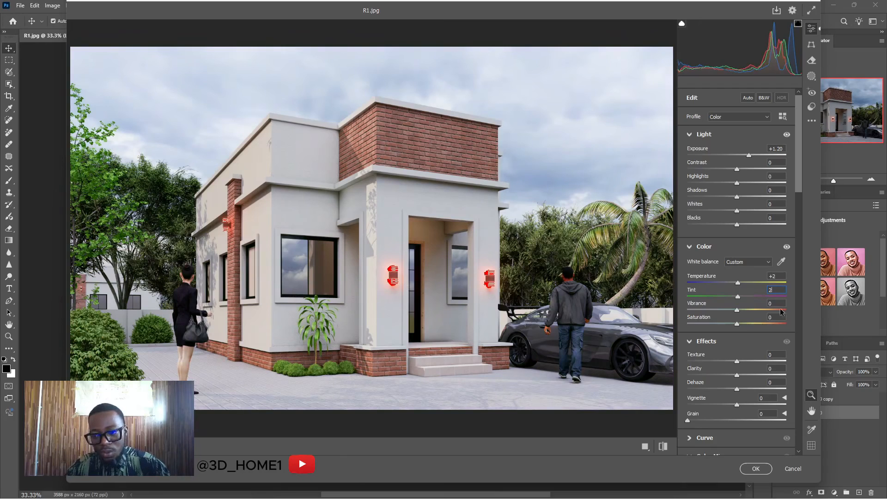
Set the detail sharpening of the R1 image to about 52.
left_click_drag(798, 180, 797, 354)
scroll(797, 354, "down", 3)
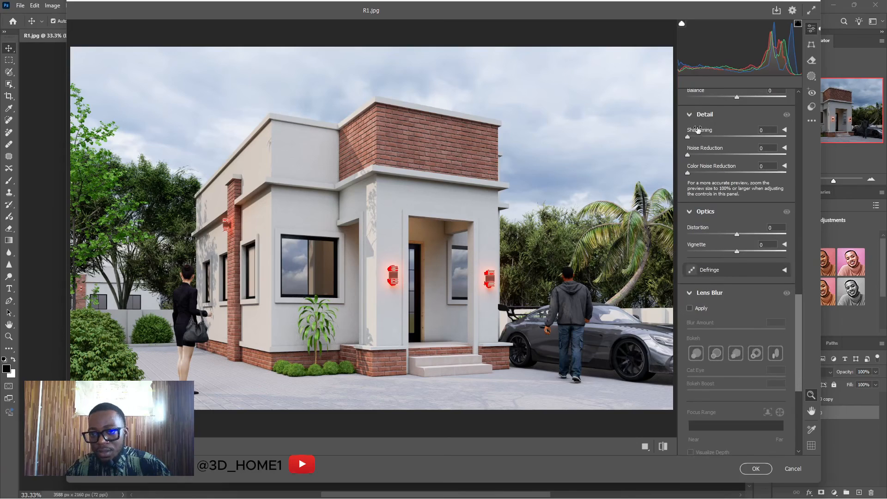
left_click_drag(688, 137, 716, 139)
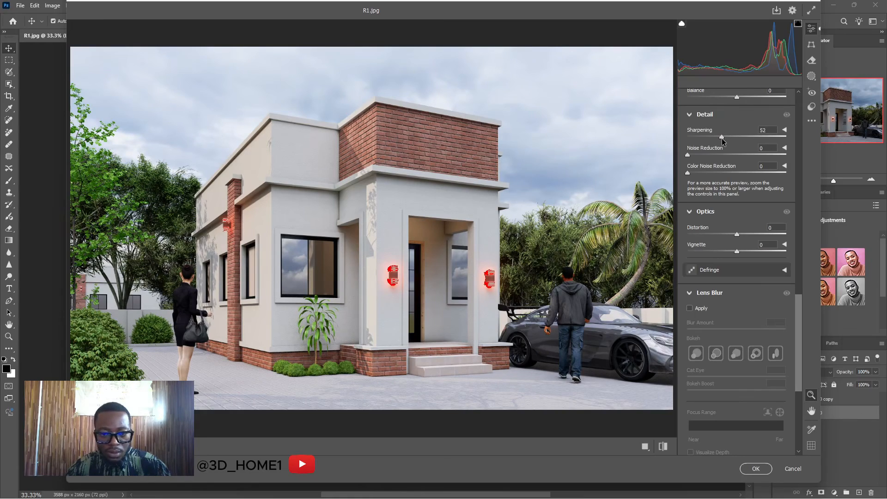
Set R1's blue primary saturation in the calibration settings to -41 and apply the Camera Raw Filter.
left_click(799, 204)
left_click_drag(800, 219, 797, 462)
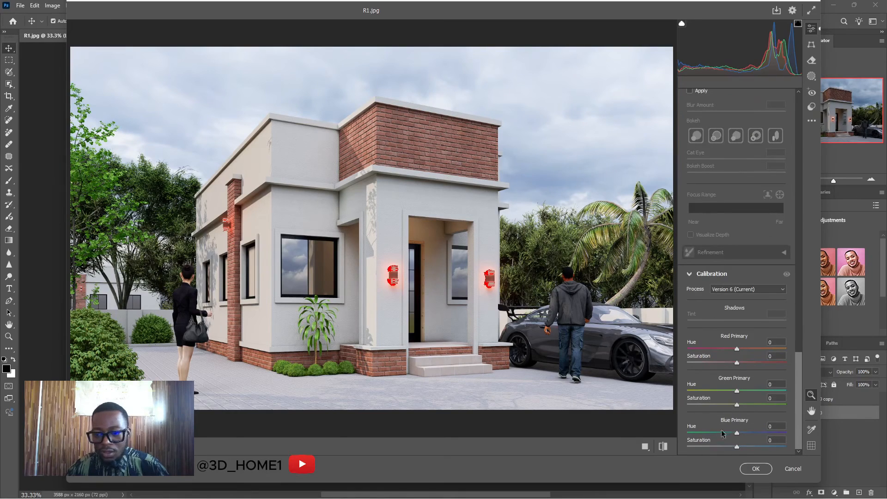
left_click_drag(737, 449, 716, 449)
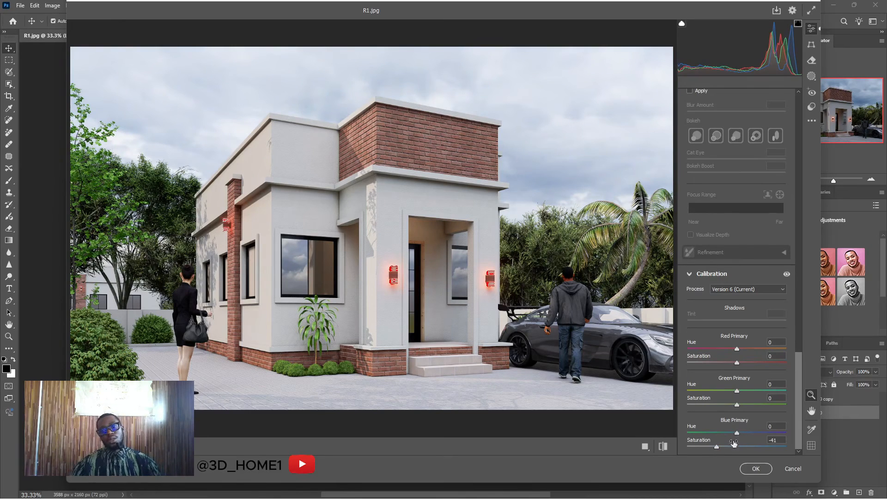
left_click(756, 469)
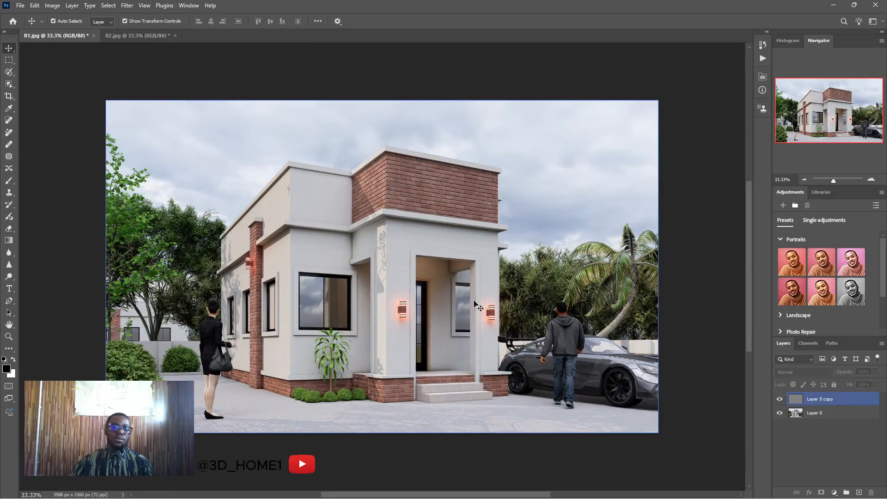
Compare the colour-corrected R2 image with the R1 image.
left_click(143, 60)
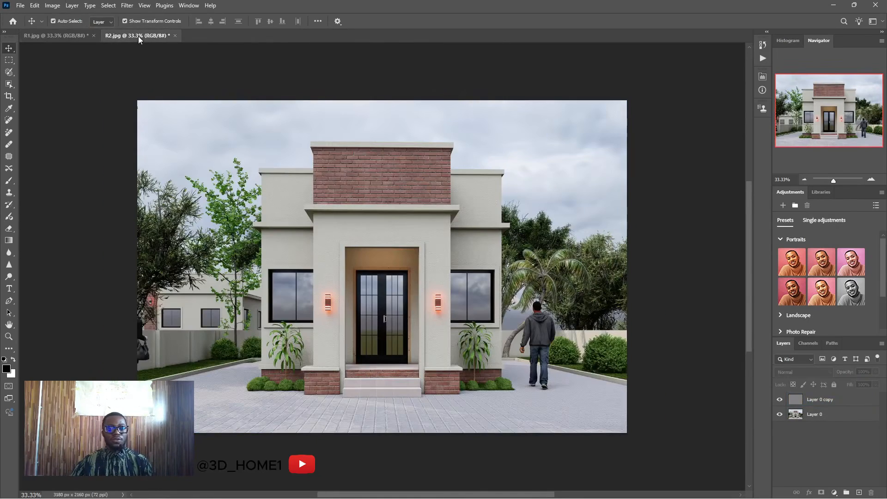
left_click(76, 35)
left_click(338, 185)
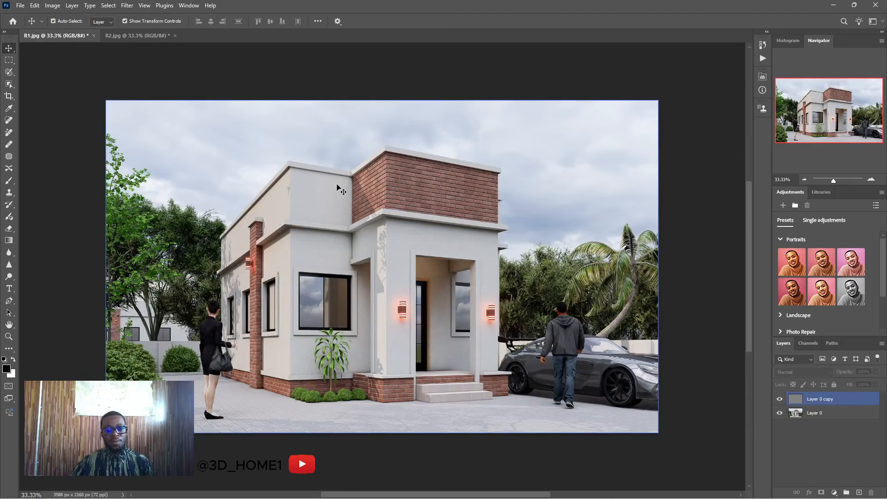
Start saving a copy of the colour-corrected R1 image.
left_click(20, 6)
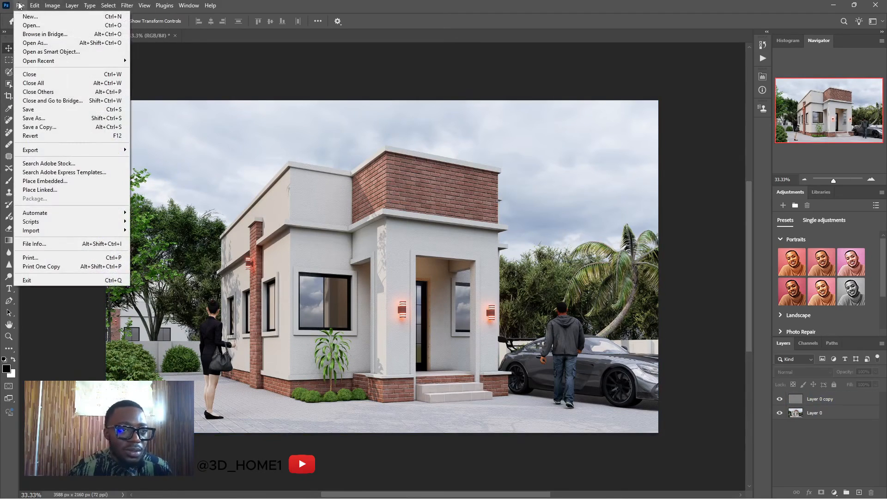
left_click(45, 126)
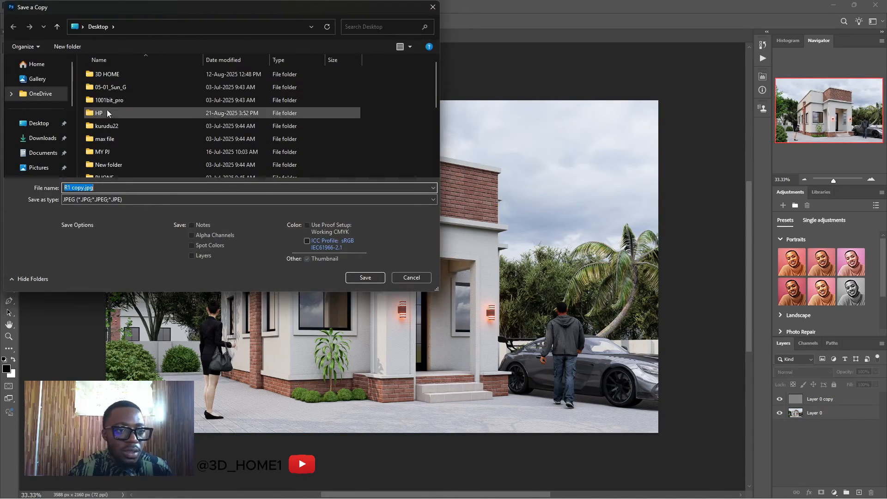
left_click(110, 74)
double_click(110, 75)
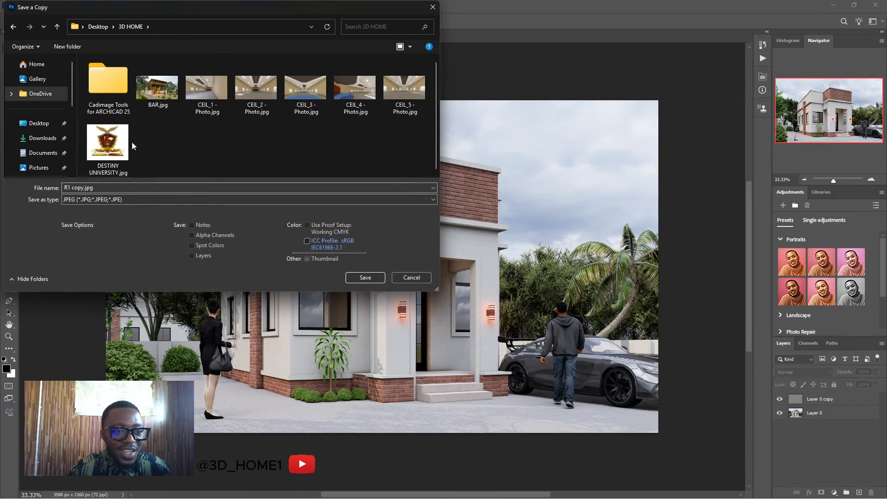
left_click(101, 27)
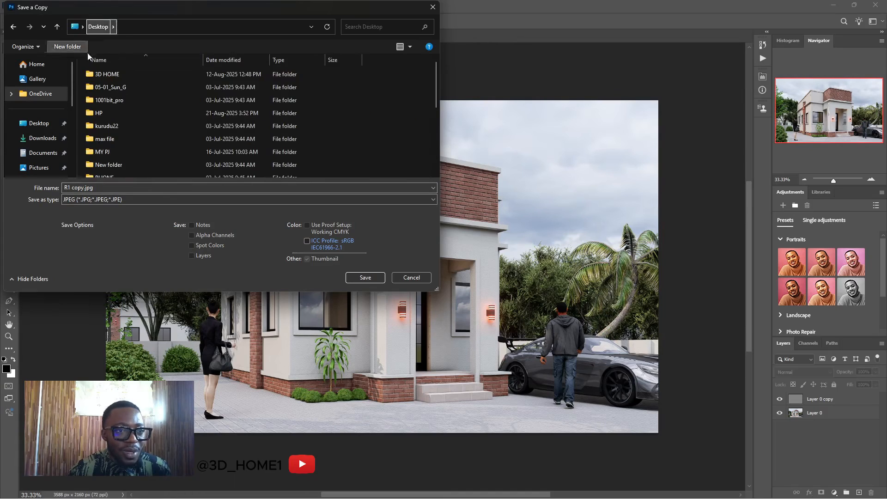
double_click(106, 110)
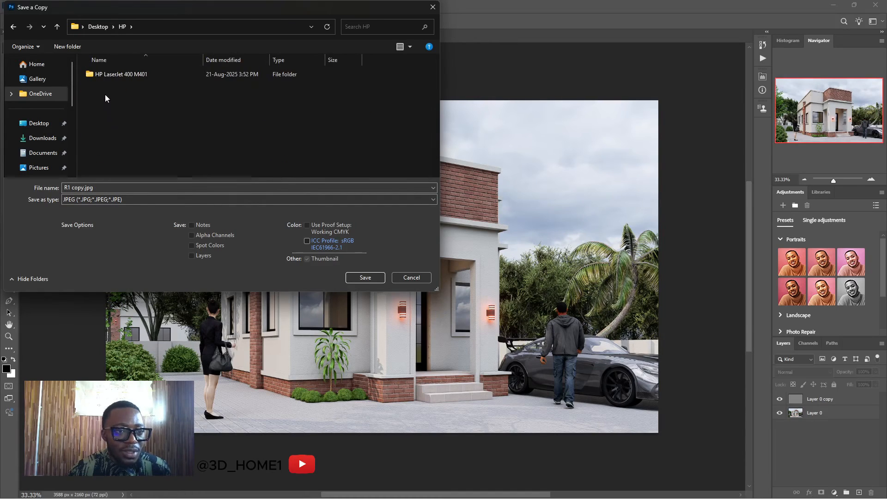
left_click(13, 26)
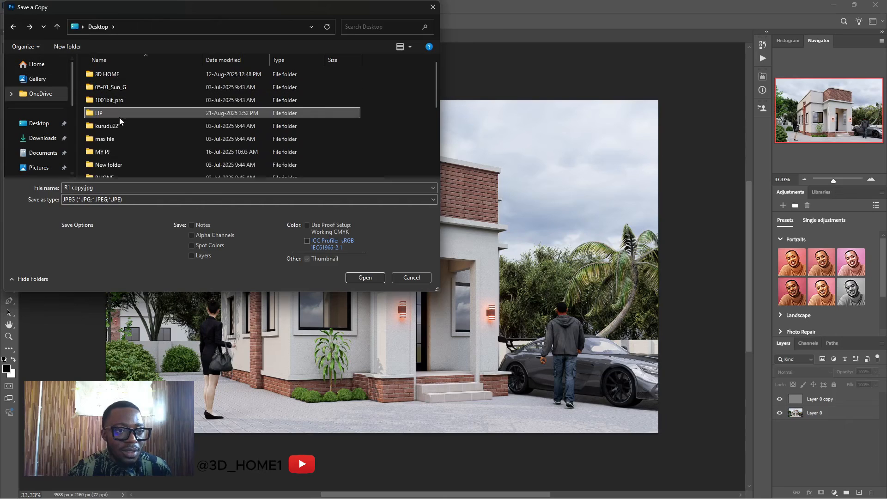
Save the R1 copy to the Desktop as a JPEG named Q01, accepting the JPEG options.
left_click(39, 123)
left_click(121, 189)
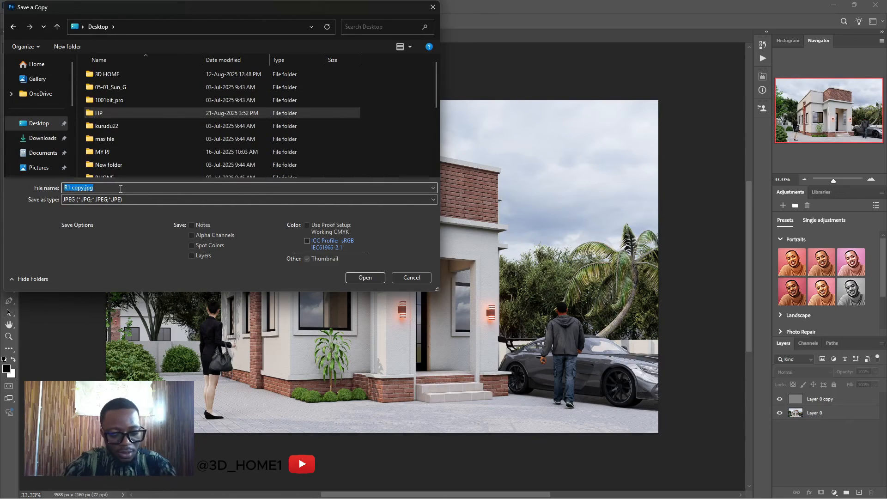
type("Q1")
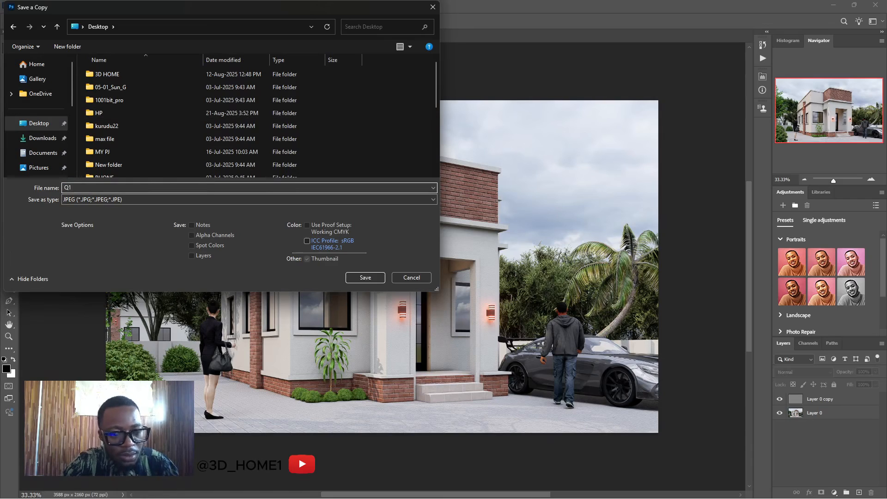
type("0")
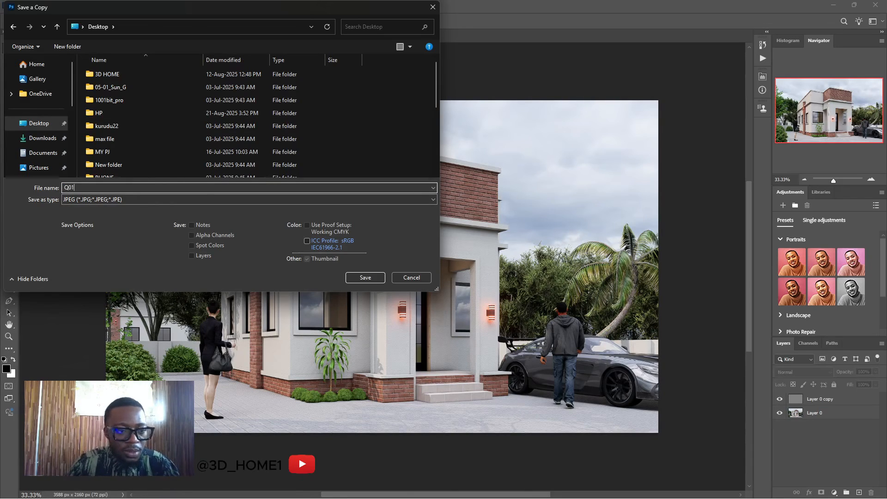
left_click(365, 277)
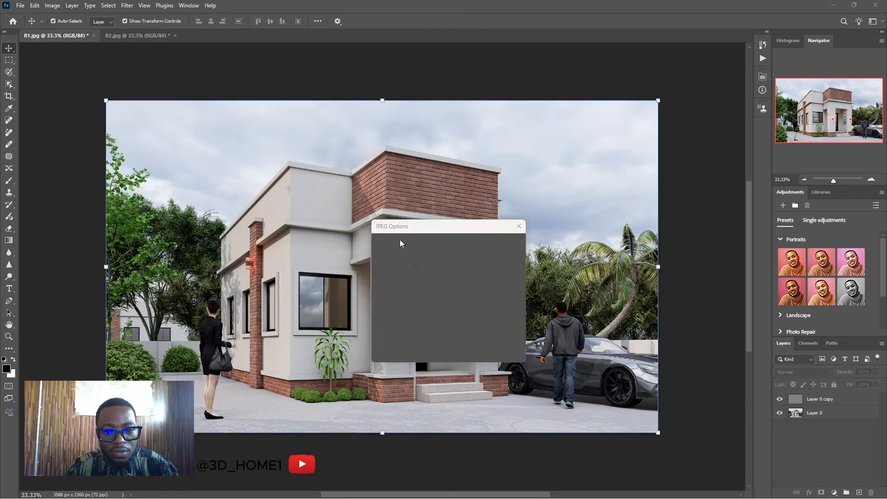
left_click(503, 244)
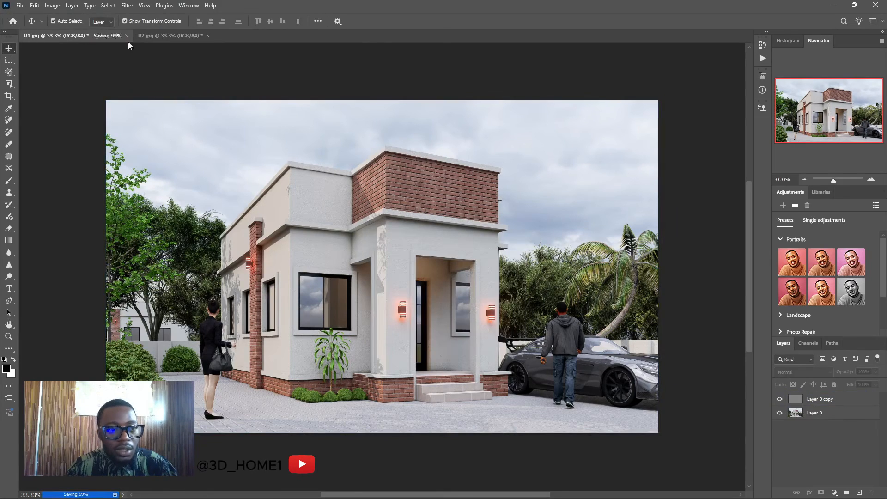
Save a copy of the R2 image to the Desktop as a JPEG named Q02, accepting the JPEG options.
left_click(132, 34)
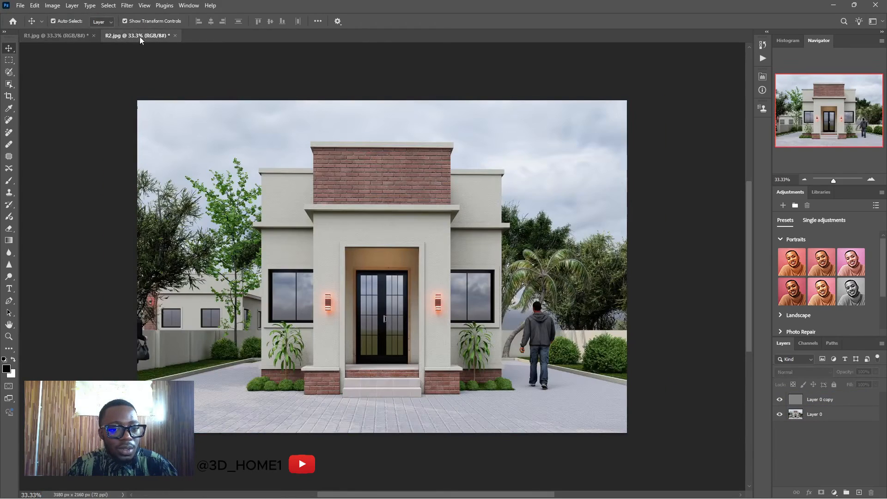
left_click(19, 5)
left_click(55, 117)
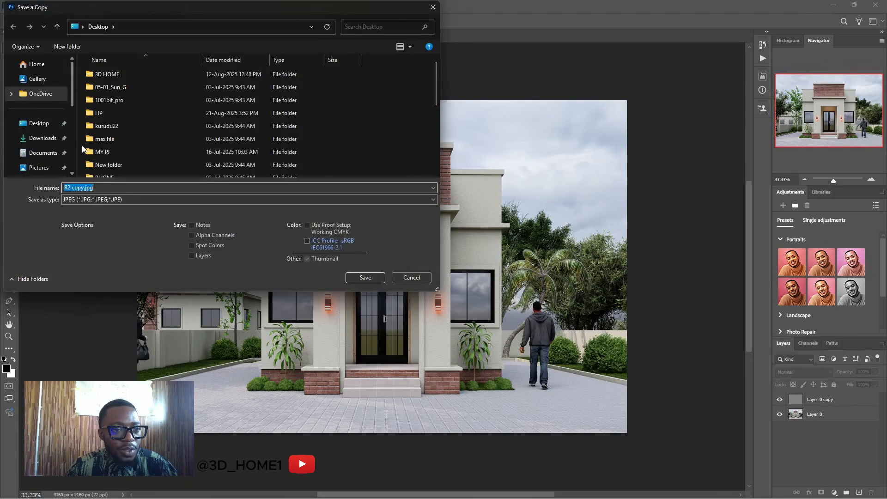
left_click(39, 124)
left_click(116, 186)
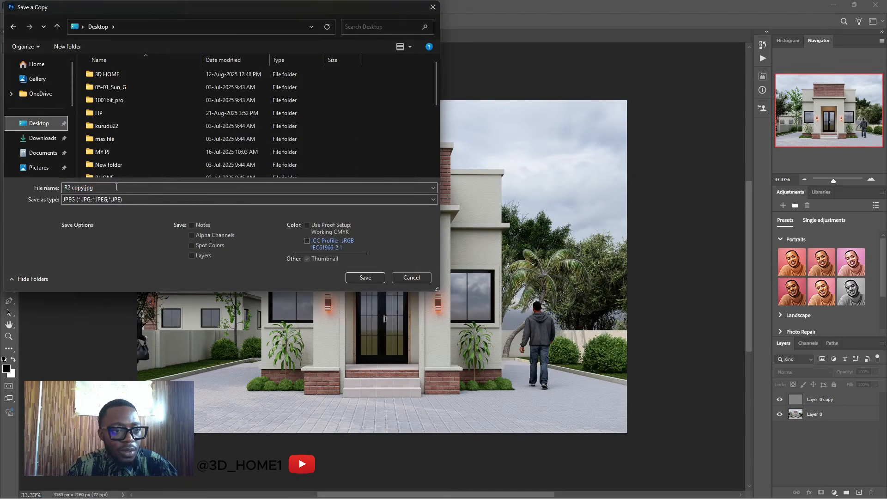
key("ctrl+a")
type("Q02")
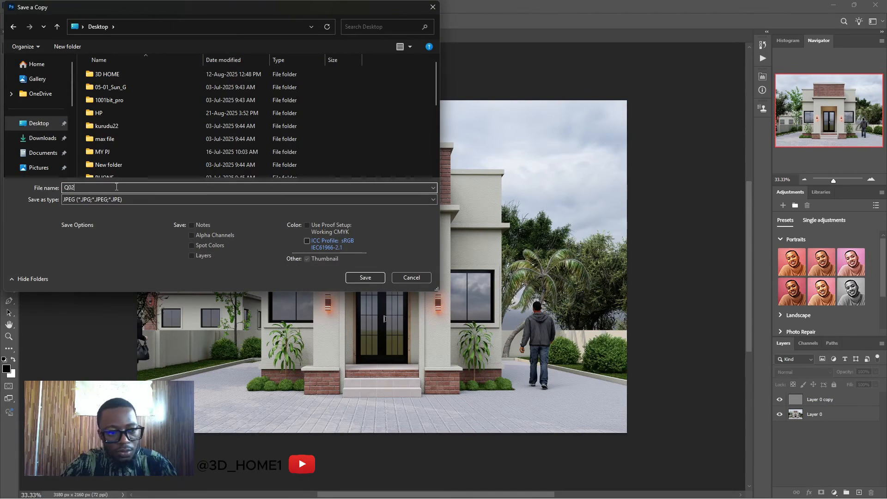
left_click(366, 277)
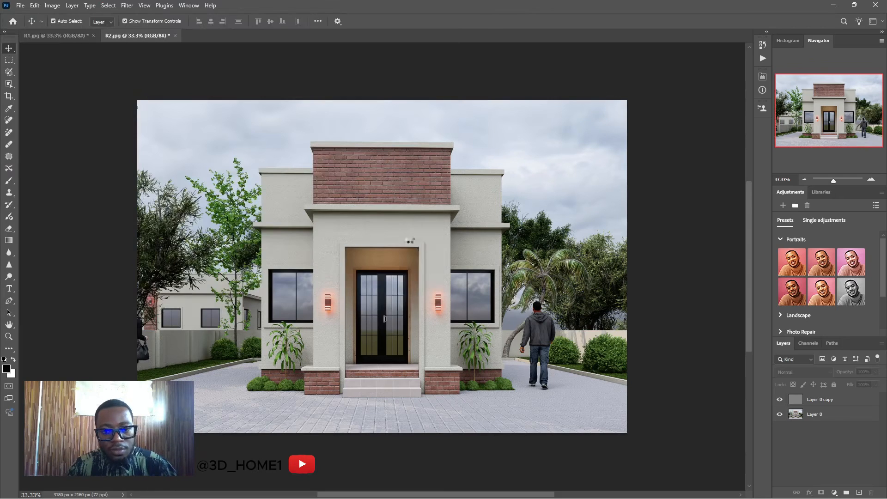
left_click(506, 244)
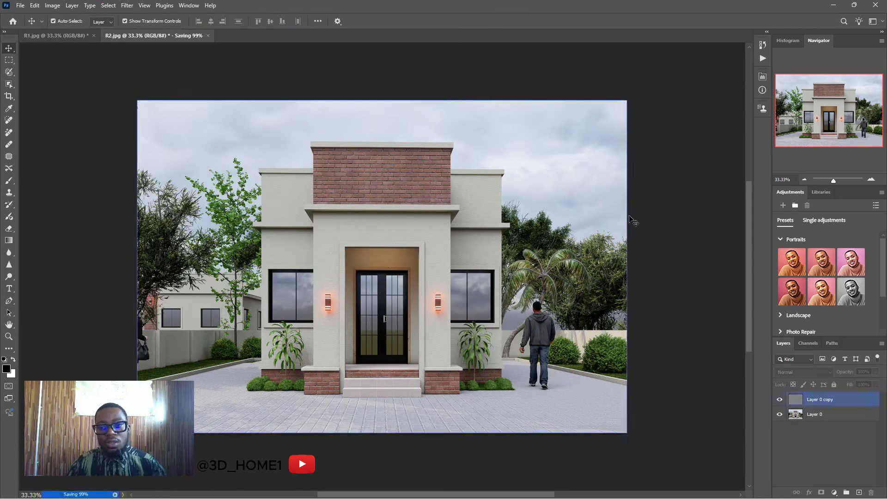
Quit Photoshop without saving the changes to the original R2.jpg.
left_click(876, 5)
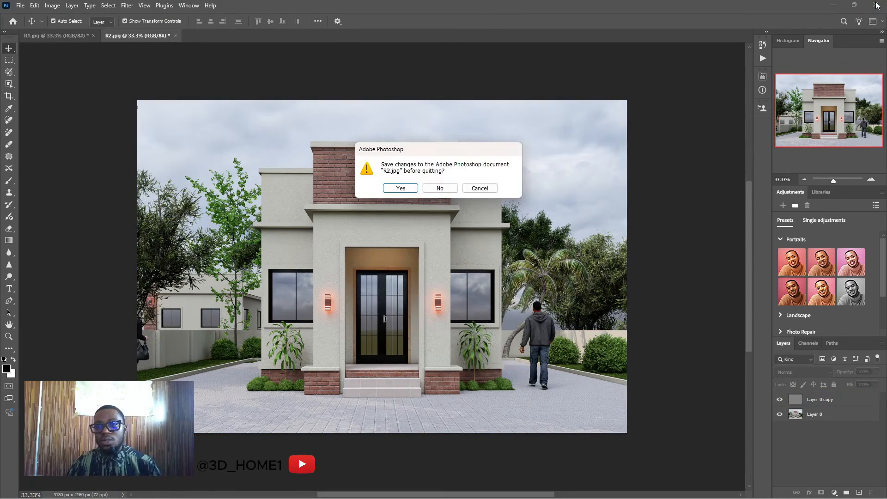
left_click(438, 187)
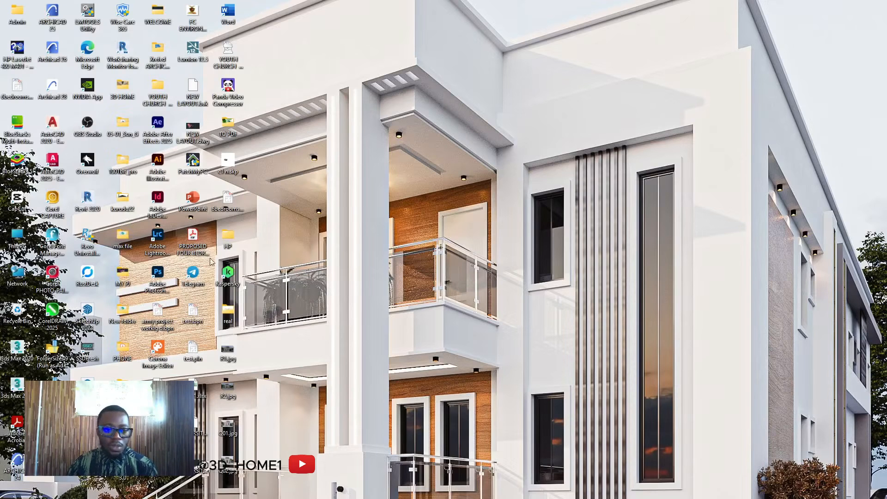
View the original R1.jpg and the edited Q02.jpg and Q01.jpg from the desktop, closing each image after checking it.
double_click(227, 355)
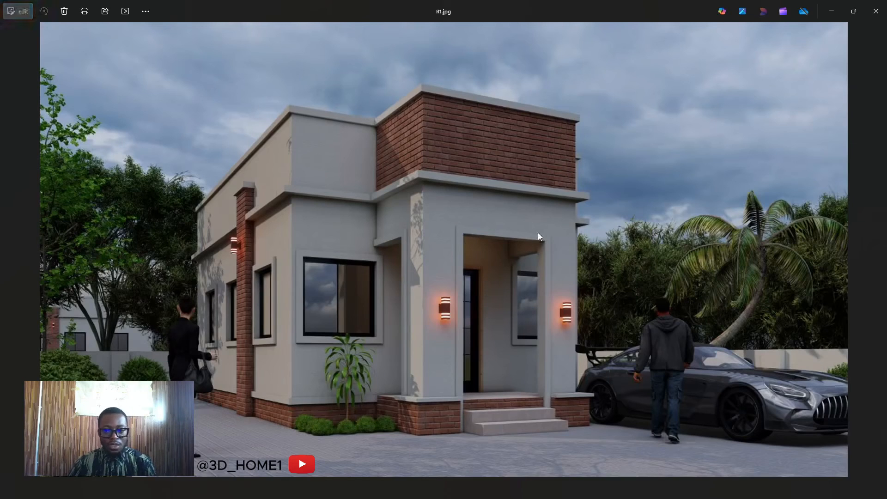
left_click(875, 11)
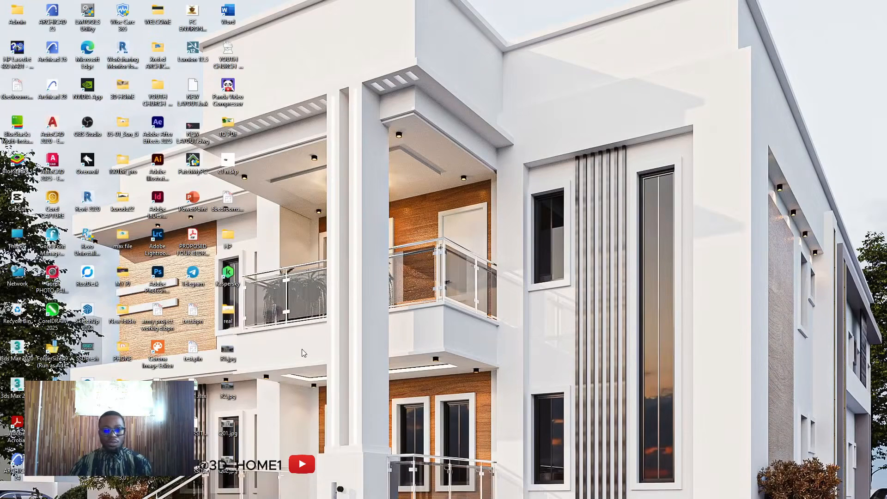
double_click(228, 464)
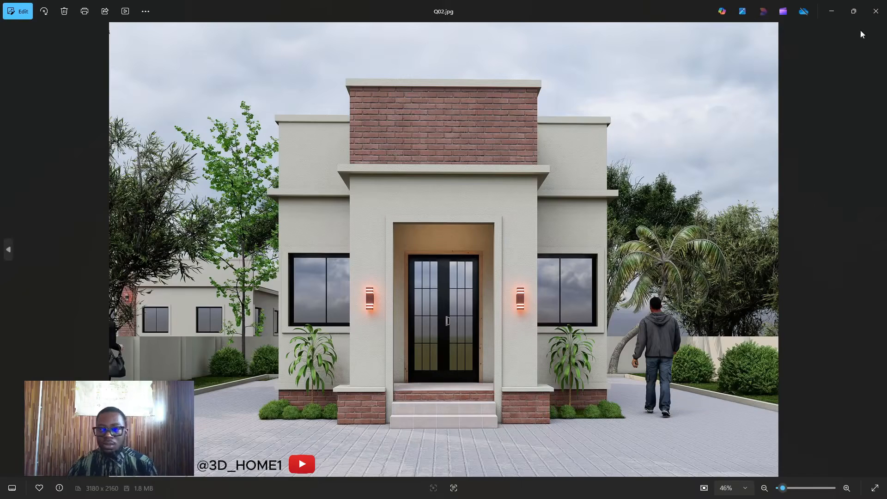
left_click(876, 11)
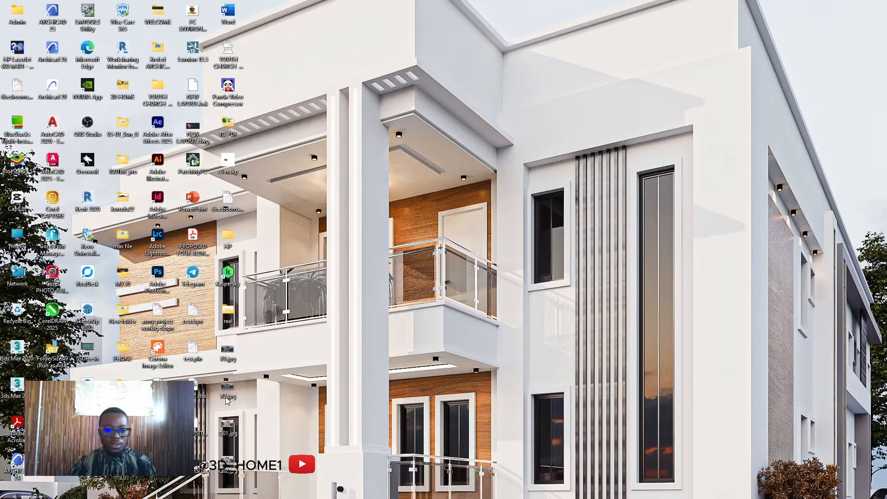
double_click(229, 428)
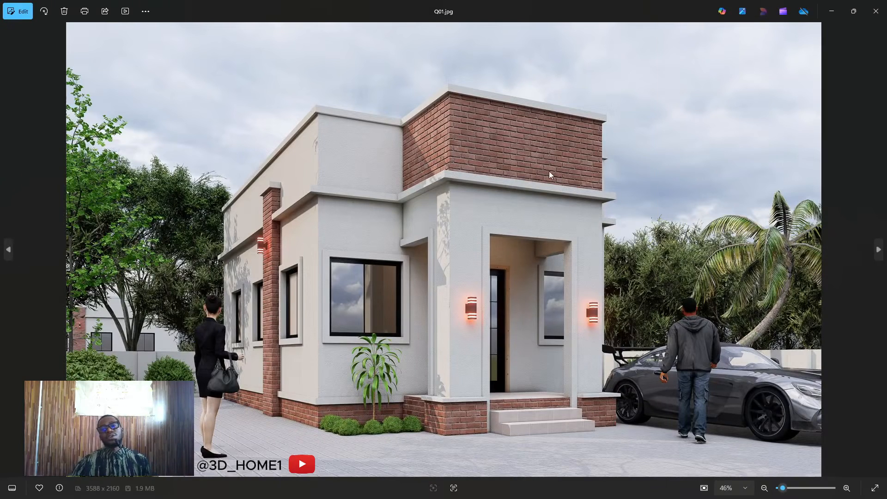
left_click(875, 11)
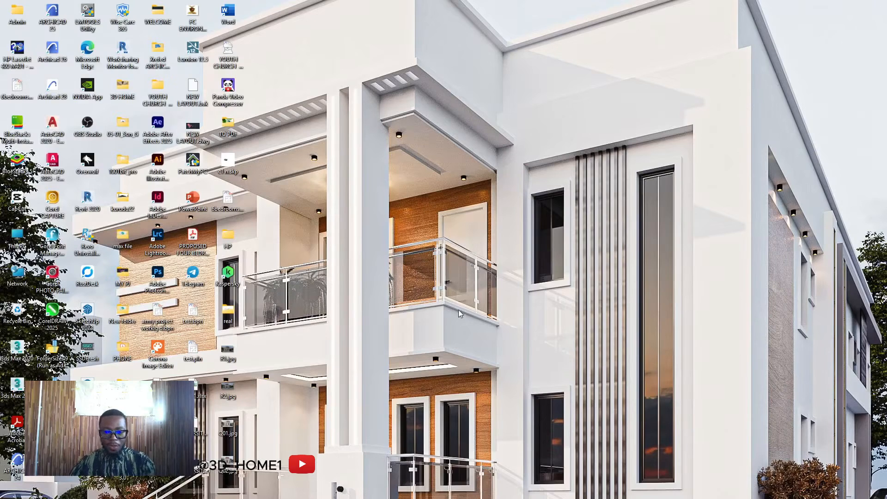